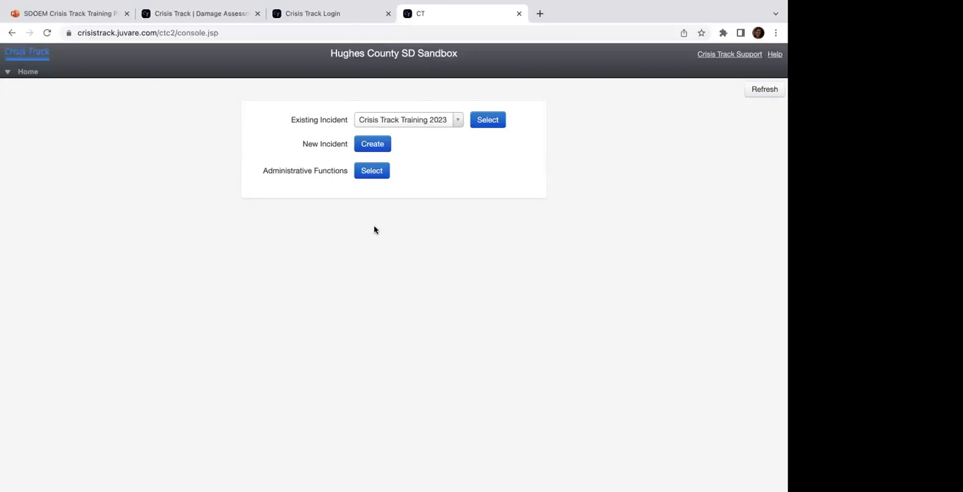
Step: Open the Structures list from the administrative functions and look through its rows
left_click(372, 170)
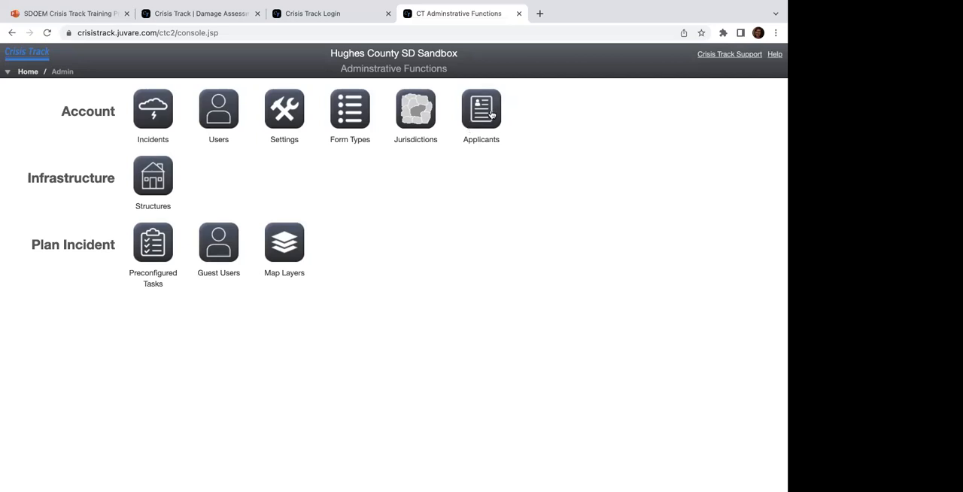
left_click(153, 181)
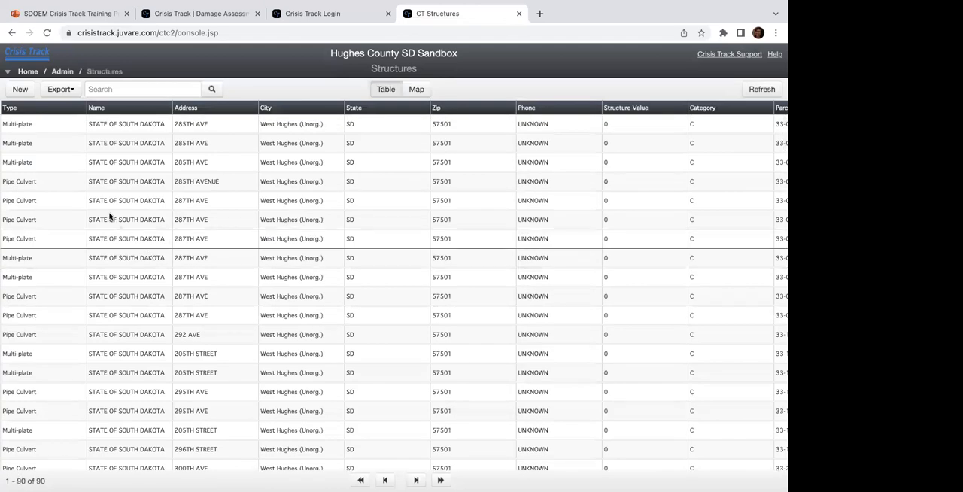
scroll(109, 217, "down", 1)
scroll(109, 217, "down", 10)
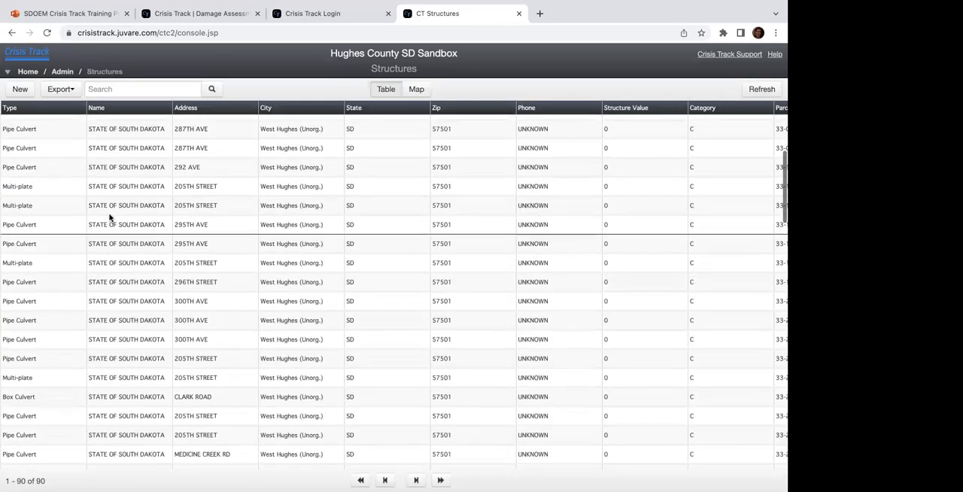
scroll(109, 217, "down", 12)
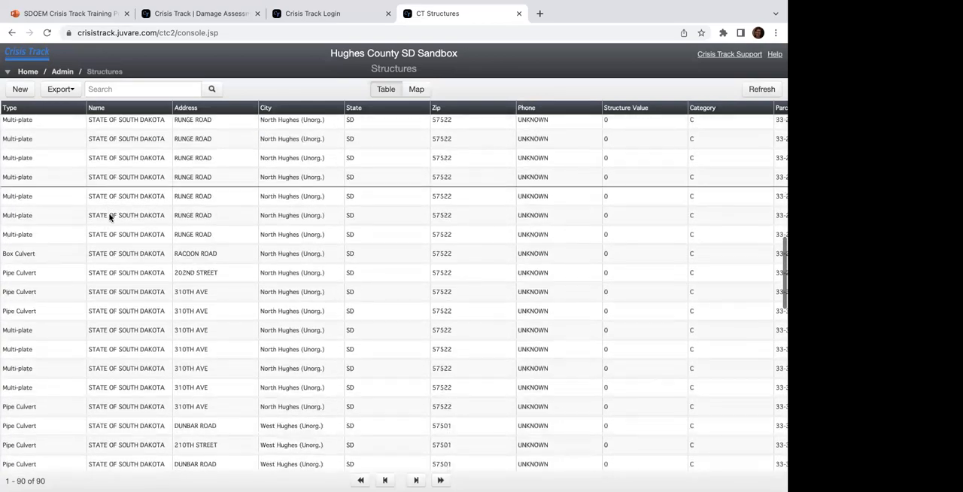
scroll(109, 217, "down", 5)
scroll(107, 196, "up", 15)
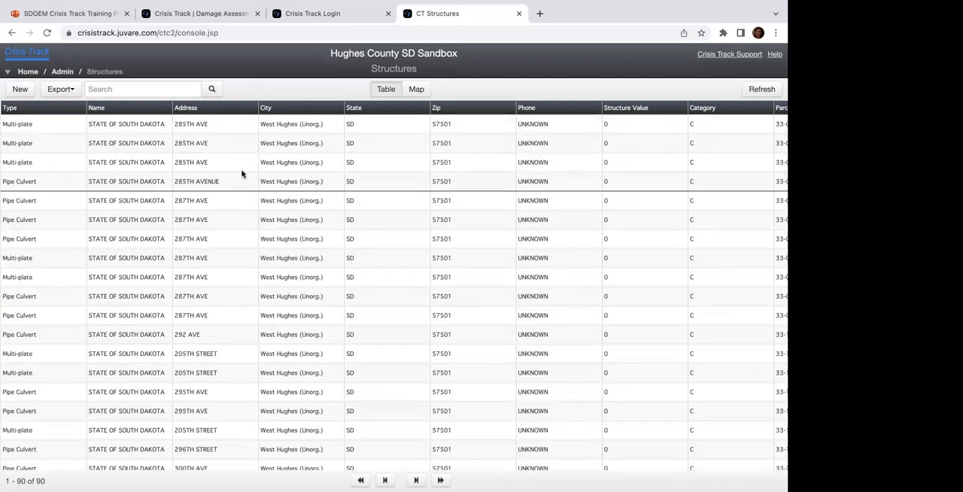
Step: Examine the structure table's columns from Type across to Mailing Zip and the edit and delete options, ending back at the first column
scroll(235, 226, "right", 5)
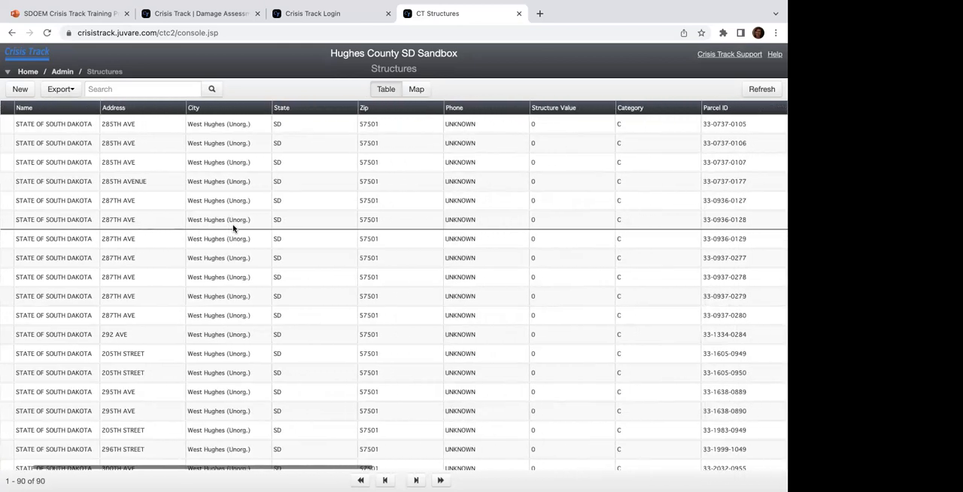
scroll(237, 224, "right", 10)
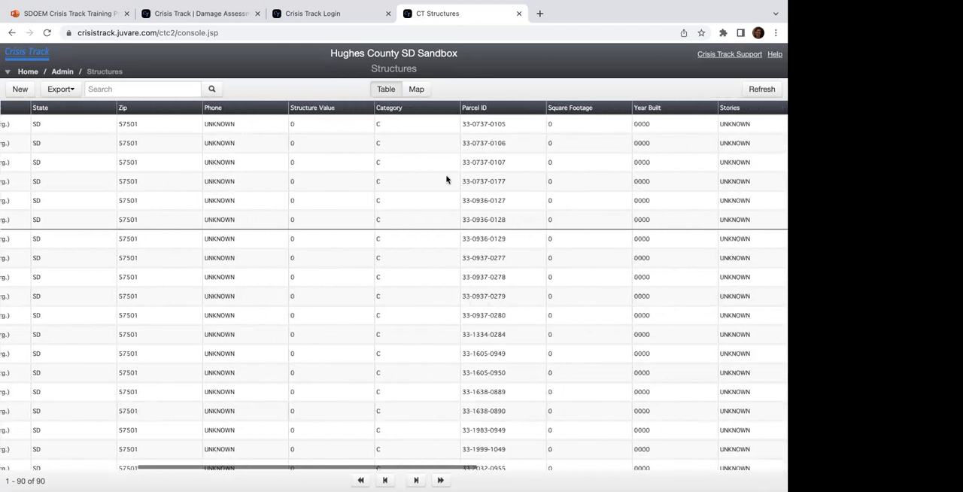
scroll(446, 179, "right", 1)
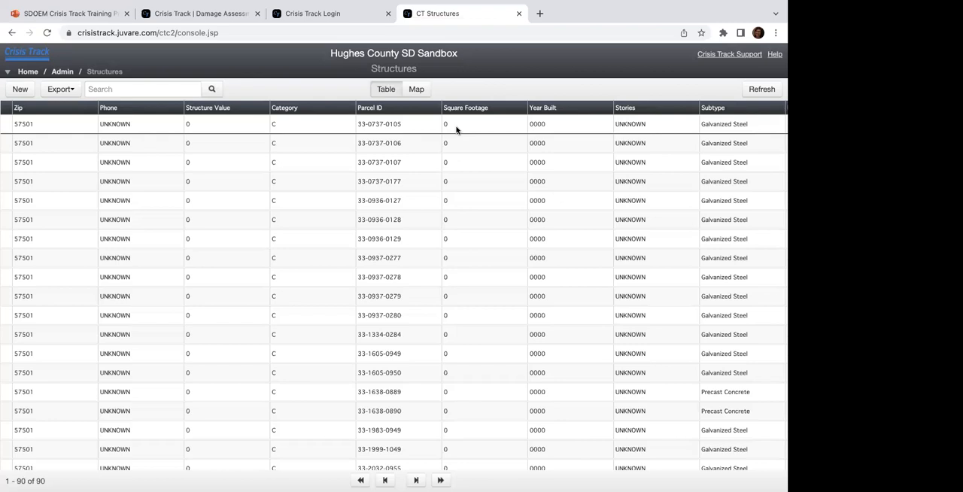
scroll(456, 129, "right", 5)
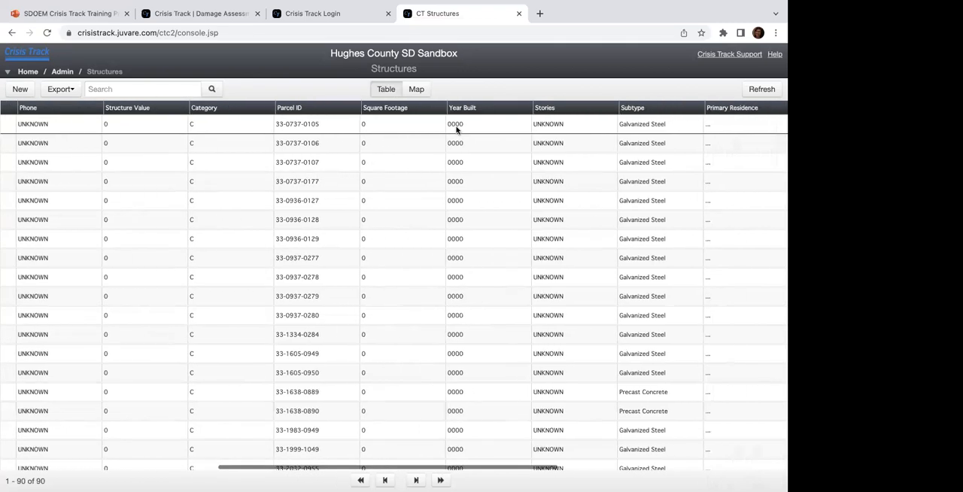
scroll(456, 129, "down", 2)
scroll(455, 129, "up", 2)
scroll(456, 129, "right", 1)
scroll(456, 129, "right", 1)
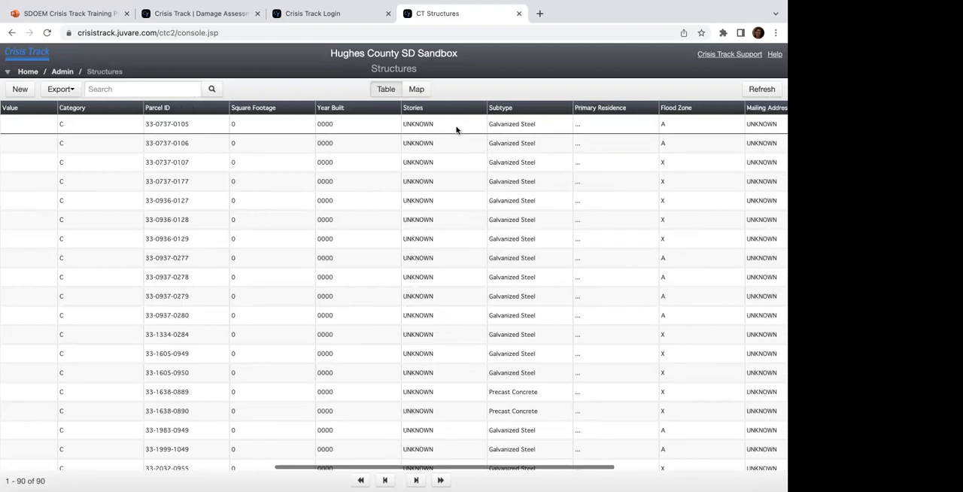
scroll(456, 129, "right", 1)
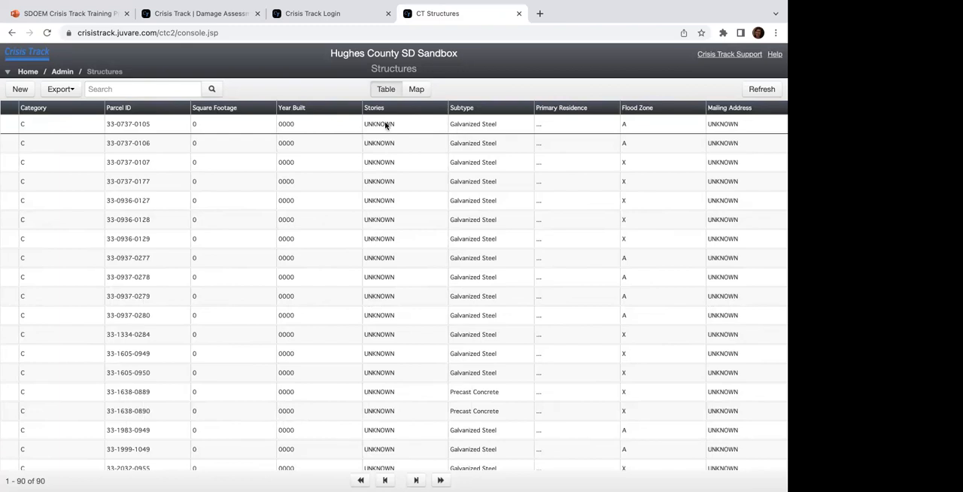
scroll(386, 125, "right", 2)
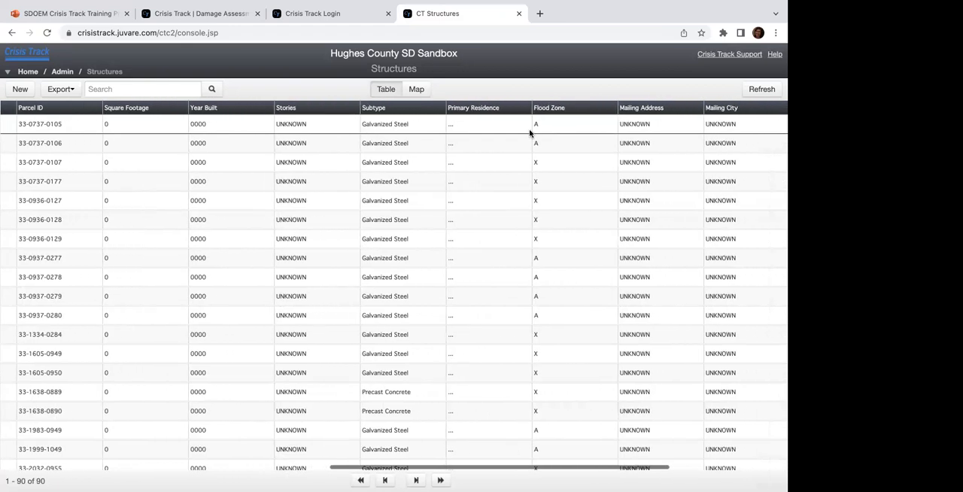
scroll(562, 159, "down", 1)
scroll(561, 160, "up", 1)
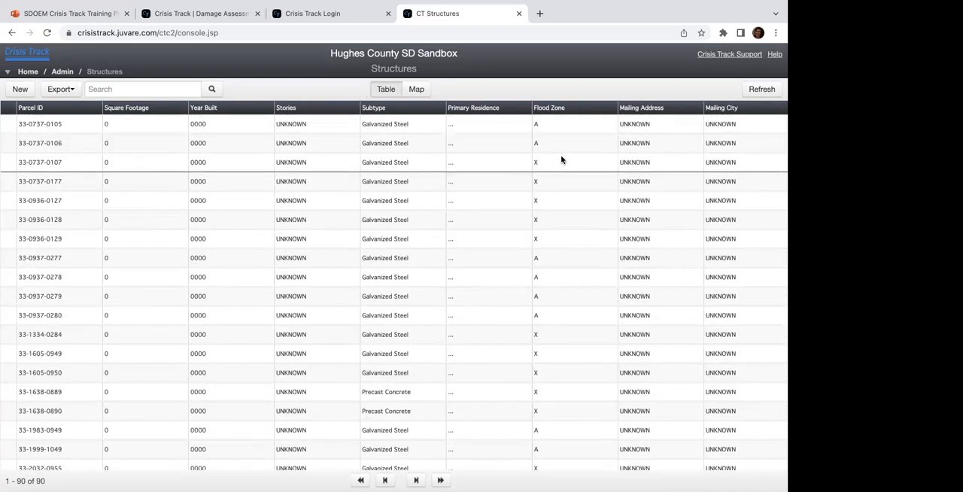
scroll(561, 160, "right", 4)
scroll(561, 159, "right", 3)
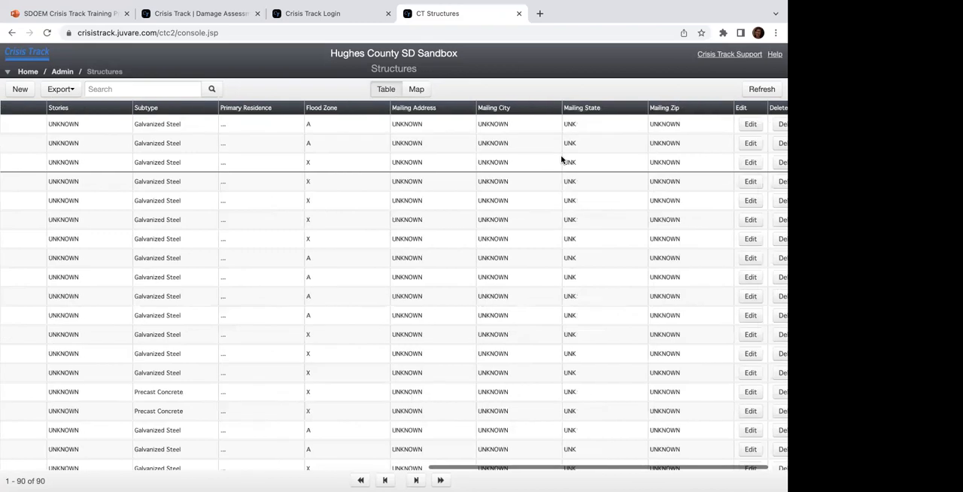
scroll(559, 161, "left", 20)
scroll(558, 162, "left", 5)
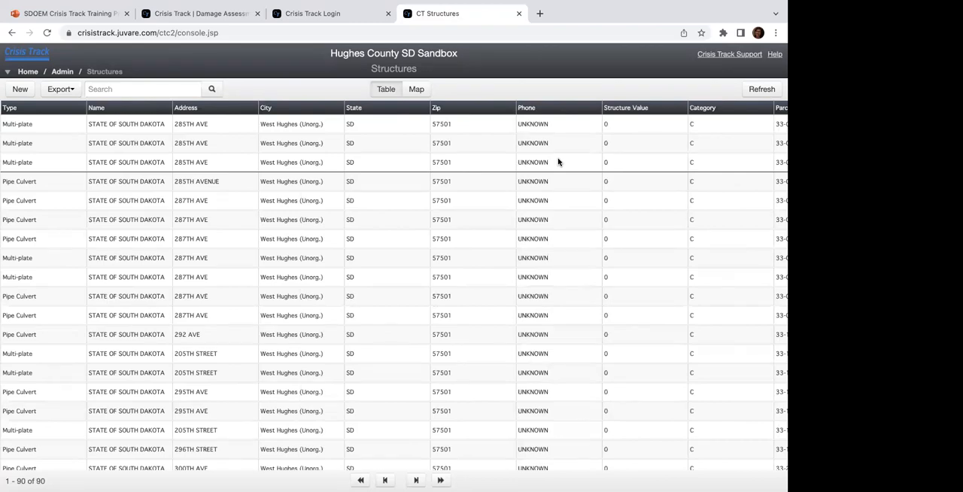
Step: Show the structures on the map and view the details of the pipe culvert northeast of Pierre
left_click(416, 88)
left_click_drag(346, 260, 305, 339)
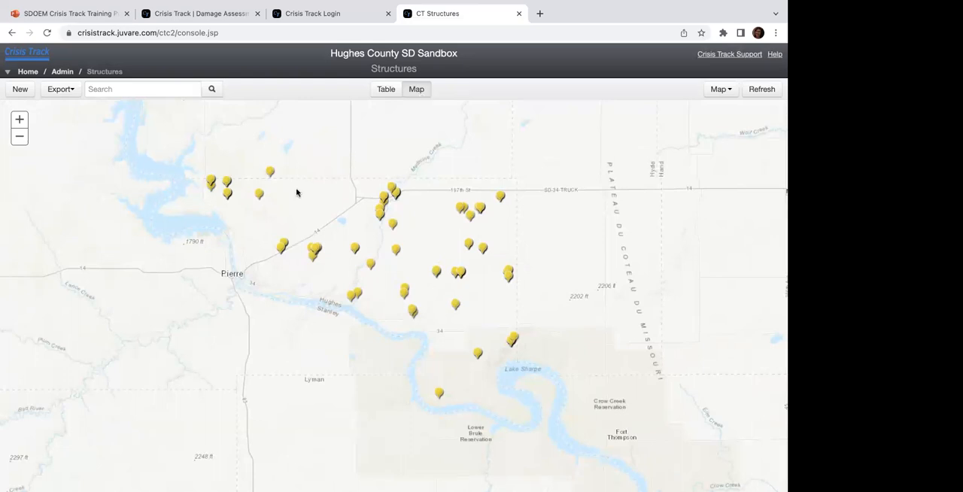
left_click(259, 195)
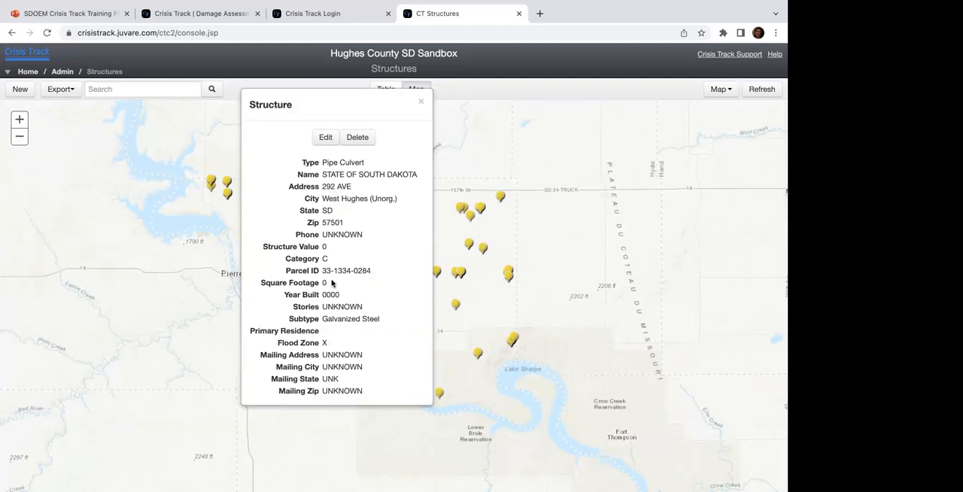
Step: Open the pipe culvert's record for editing, review its fields, and leave without saving
left_click(325, 137)
scroll(140, 256, "down", 1)
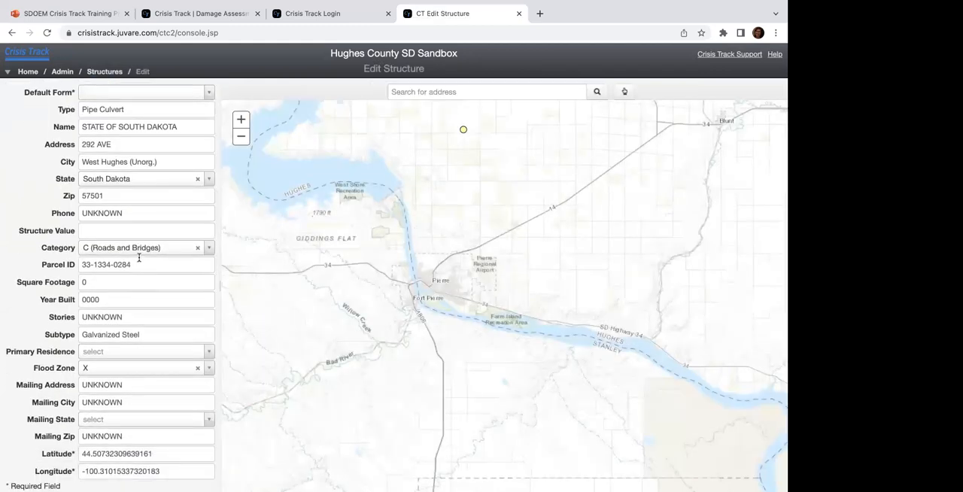
scroll(140, 235, "up", 1)
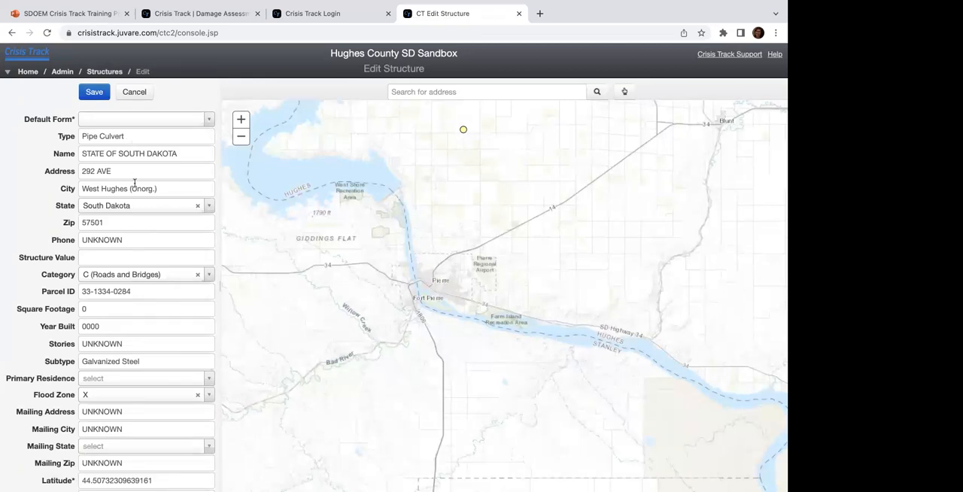
scroll(135, 188, "down", 1)
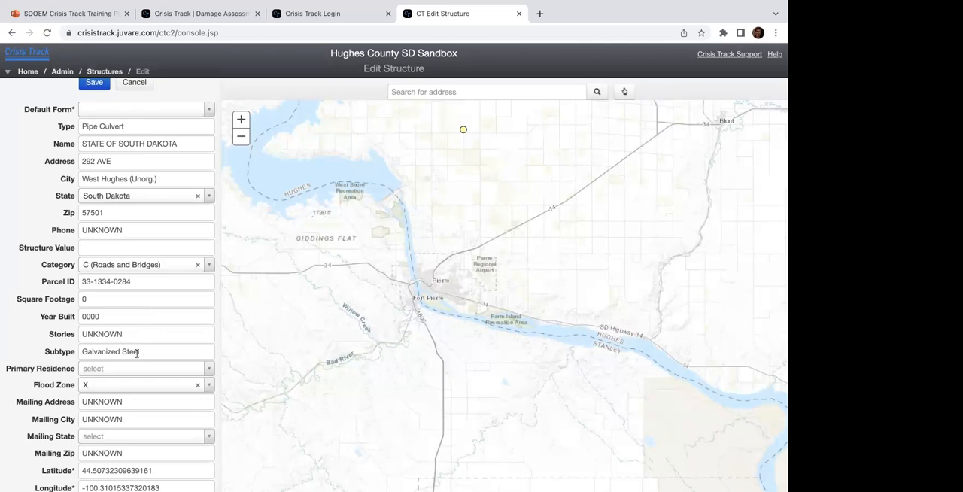
scroll(113, 267, "up", 1)
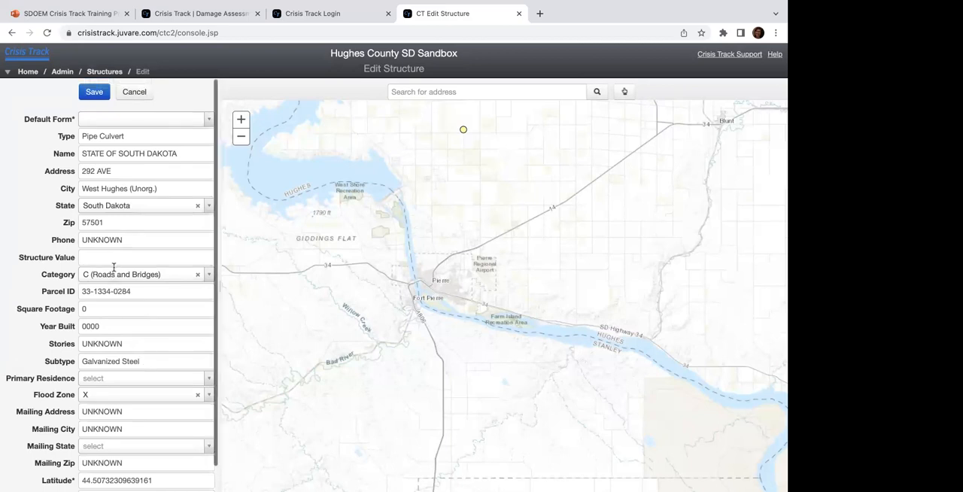
left_click(133, 98)
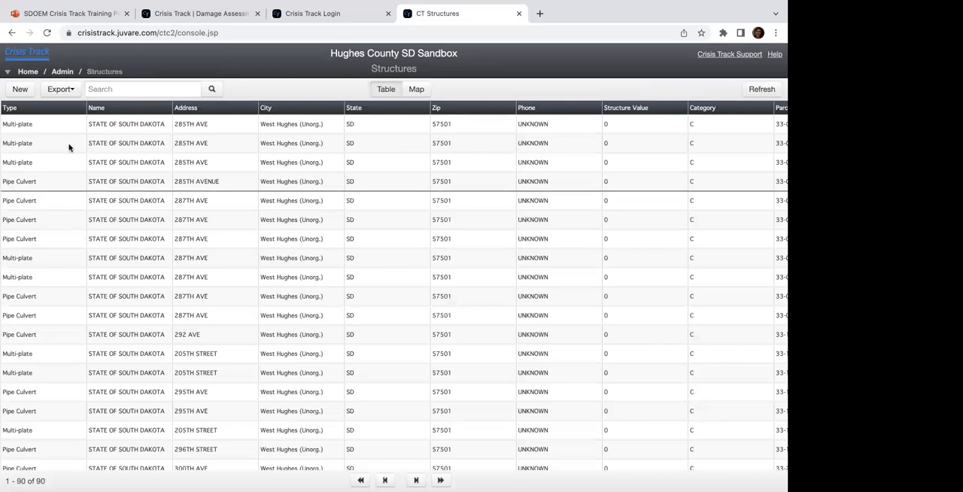
Step: Open the Guest Users administration, view the form for adding a guest user by User ID, and close it
left_click(62, 72)
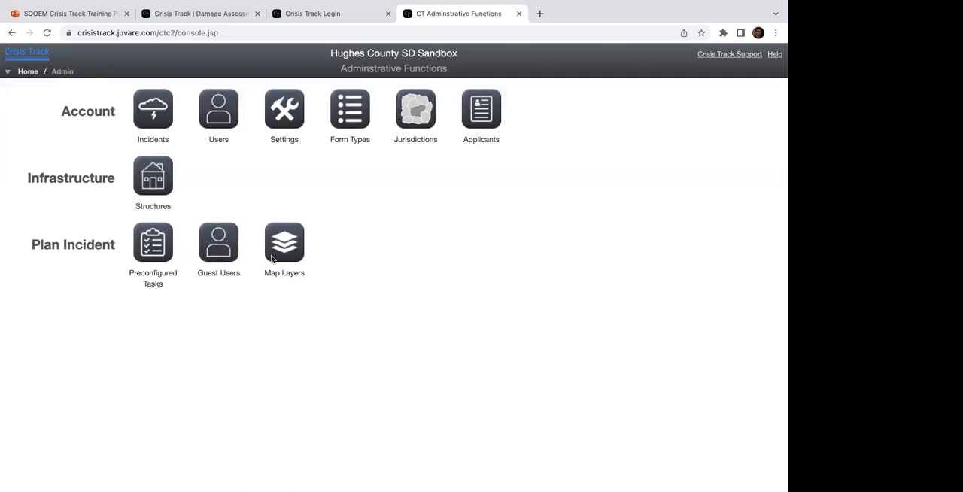
left_click(213, 254)
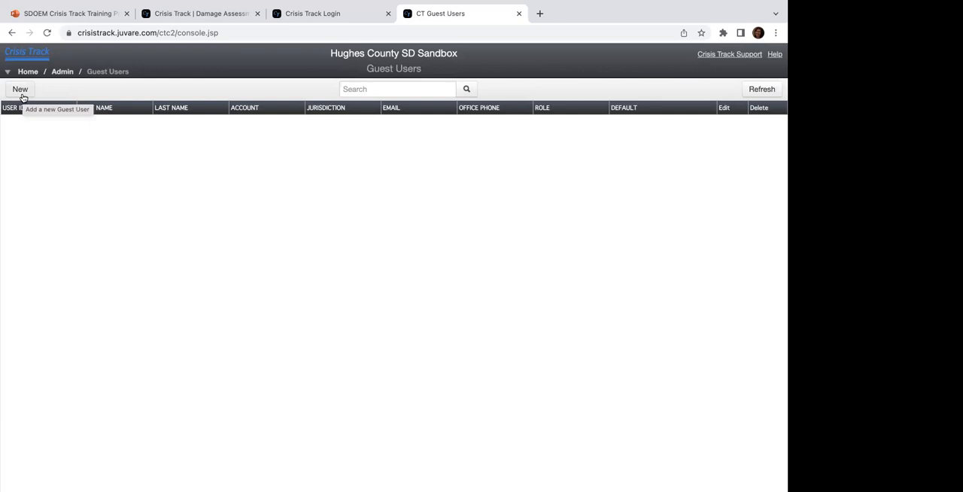
left_click(22, 94)
left_click(322, 150)
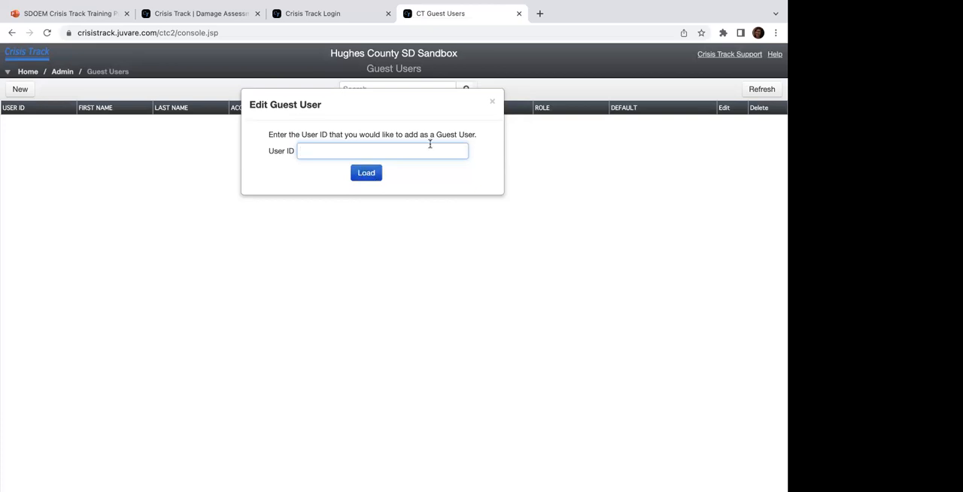
left_click(493, 103)
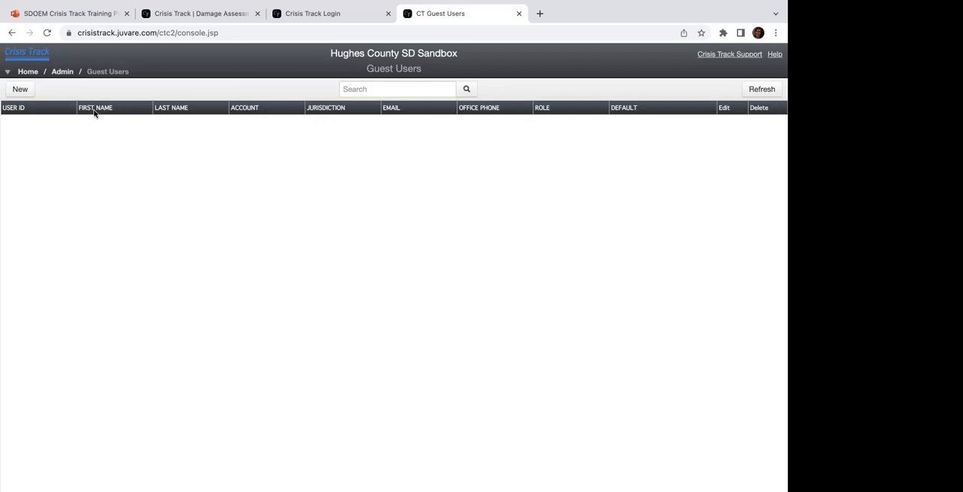
Step: Open the Map Layers administration, view the form for adding a new layer, and close it without saving
left_click(63, 72)
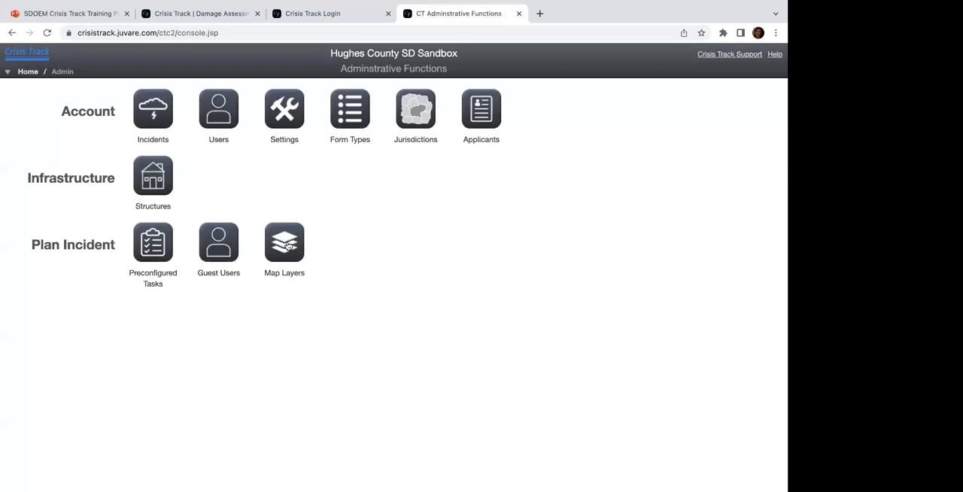
left_click(287, 246)
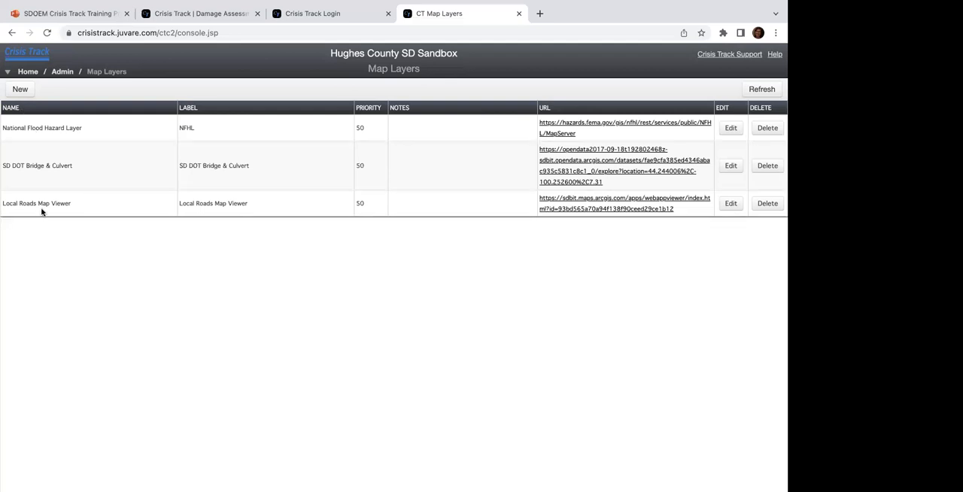
left_click(20, 90)
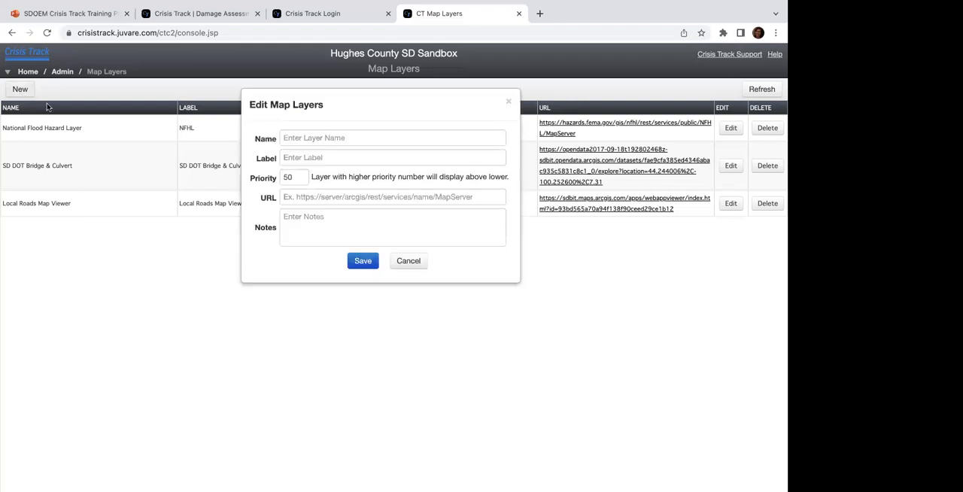
left_click(329, 136)
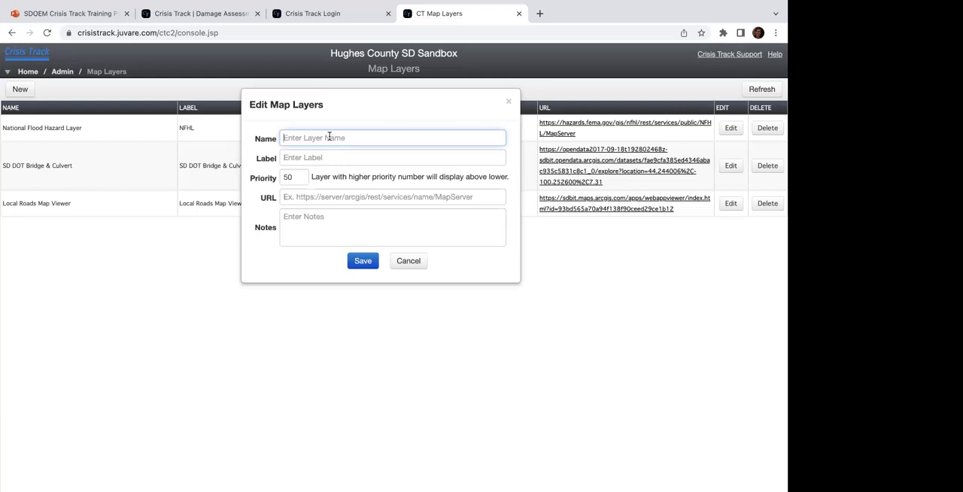
left_click_drag(319, 96, 258, 138)
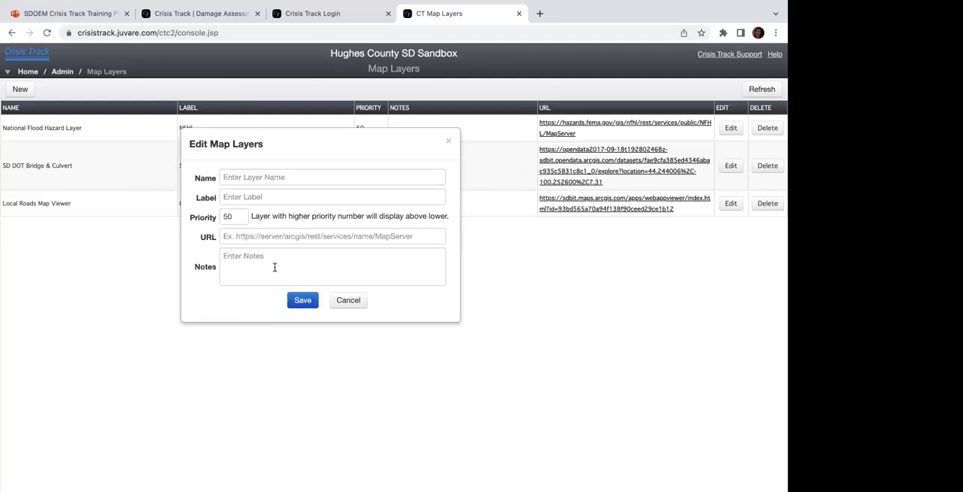
left_click(449, 142)
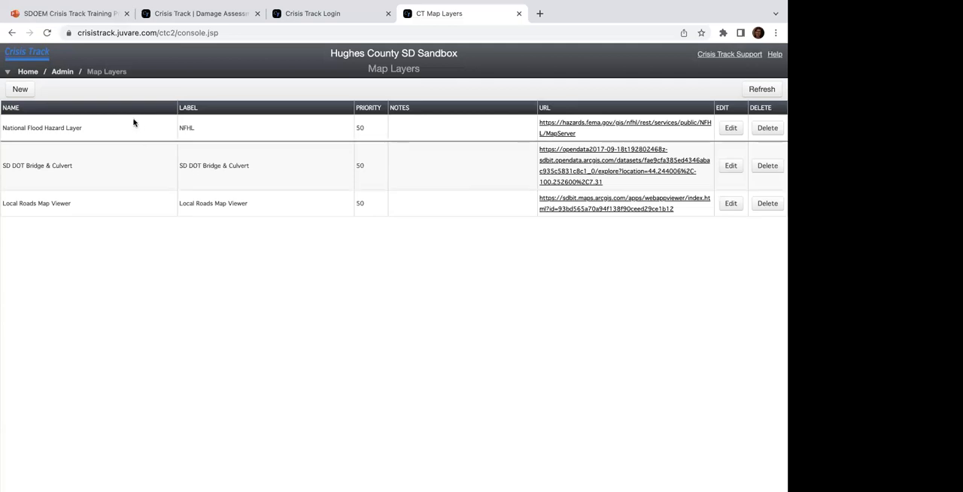
Step: Return to the administrative functions and open the Preconfigured Tasks map
mouse_move(296, 5)
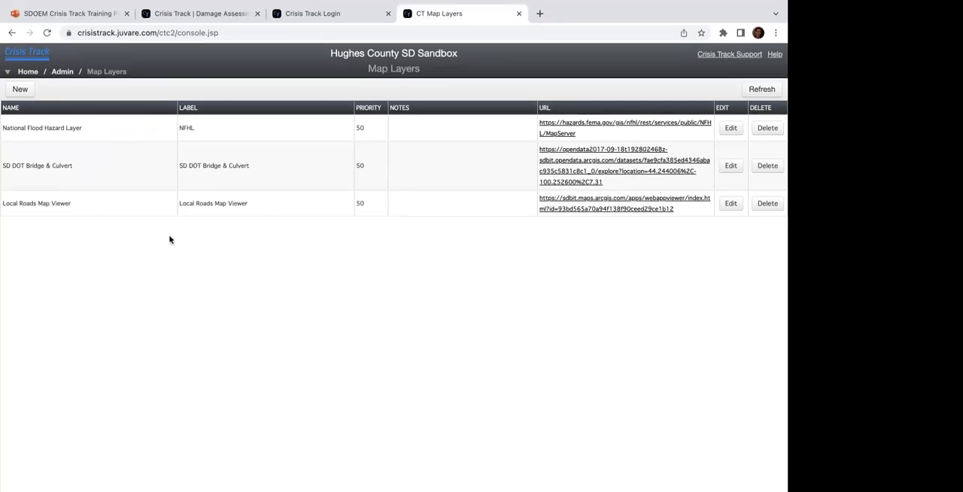
left_click(63, 73)
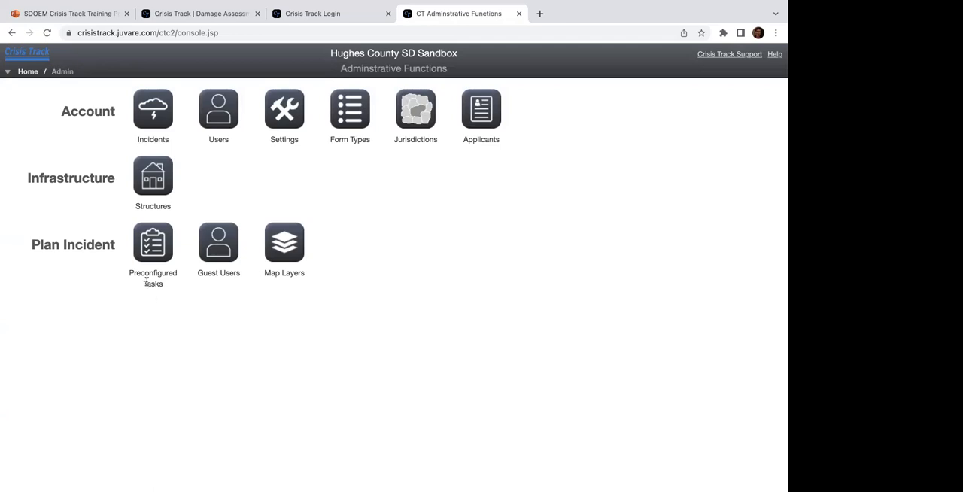
left_click(154, 245)
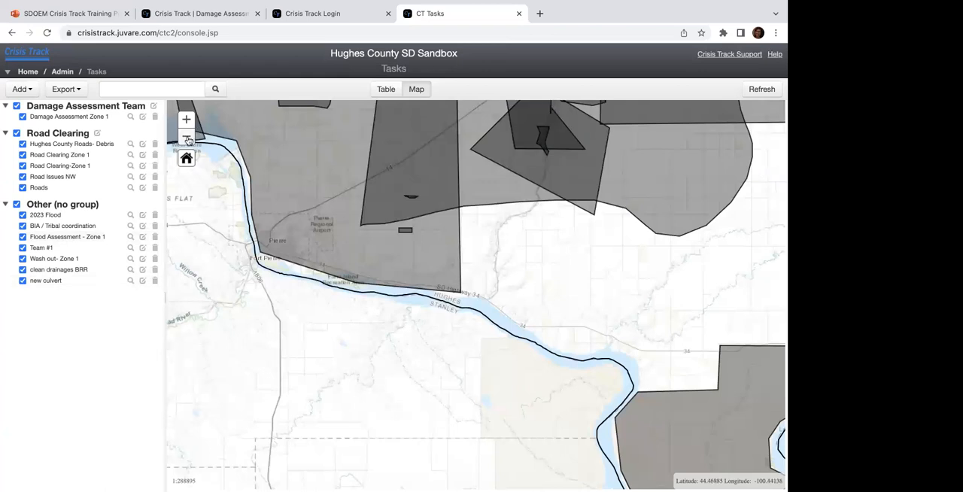
Step: View all task areas across the county on the map and the options for adding a task, shapefile or group
left_click(187, 137)
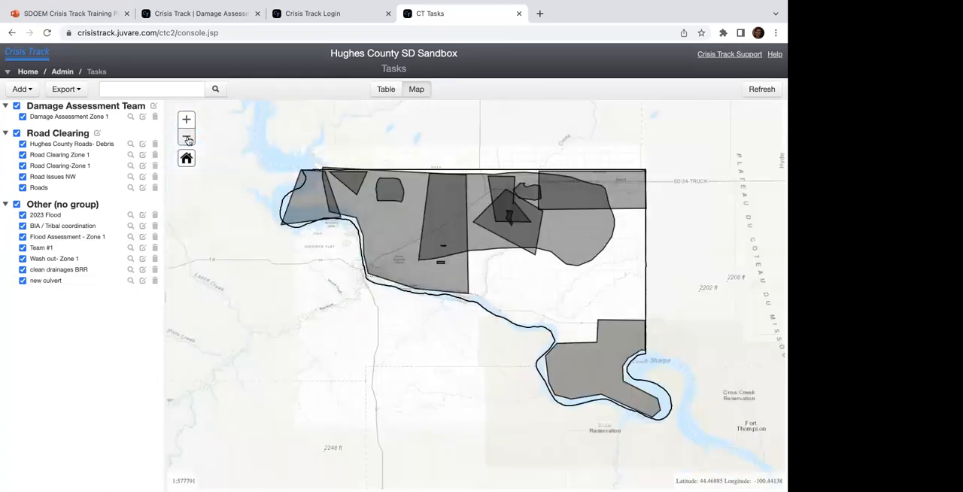
left_click_drag(262, 296, 239, 304)
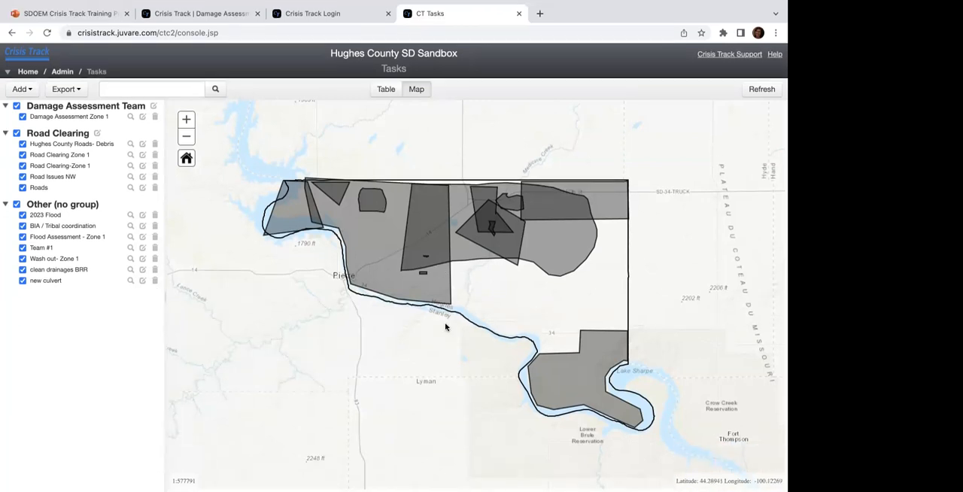
left_click(22, 89)
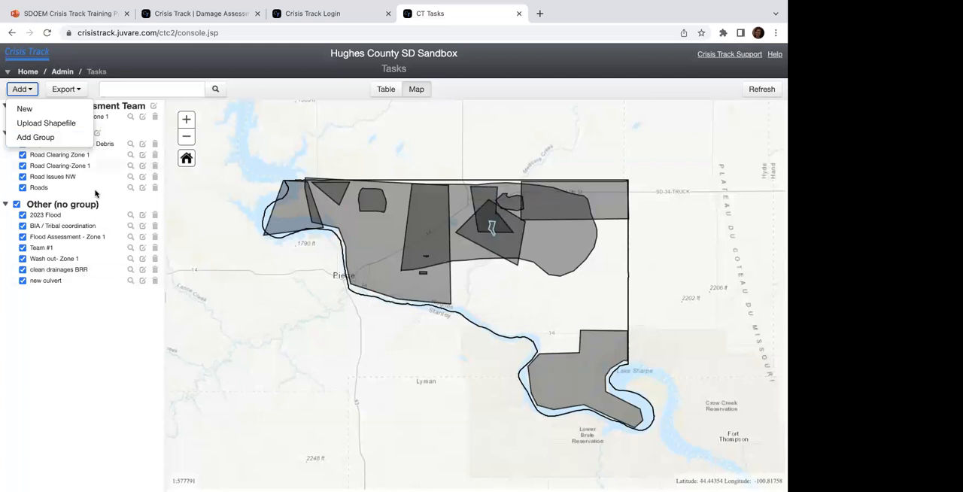
left_click(98, 324)
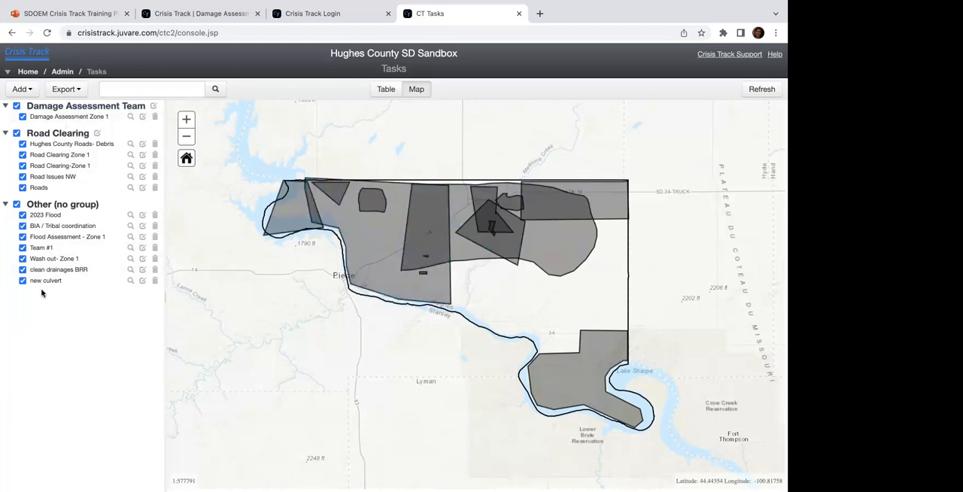
Step: Start a new preconfigured task and name it "Damage Assessment-Zone 2"
left_click(23, 89)
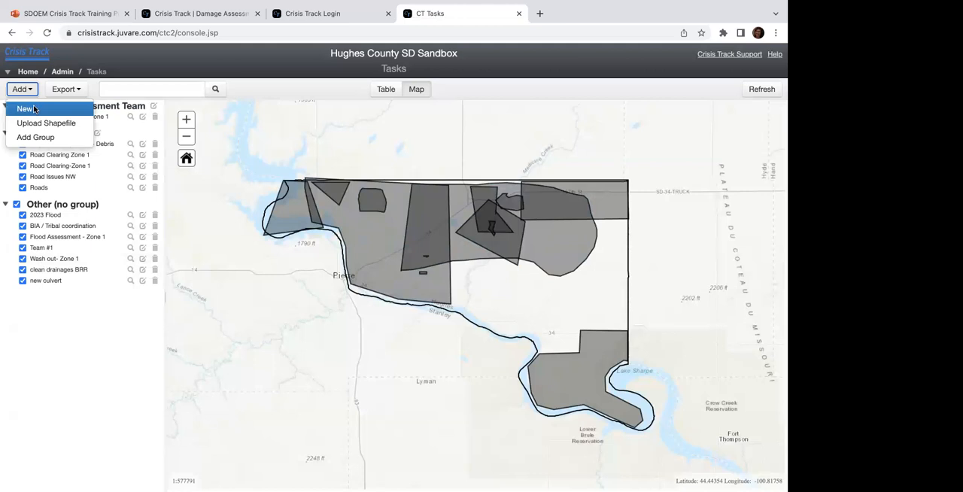
left_click(26, 109)
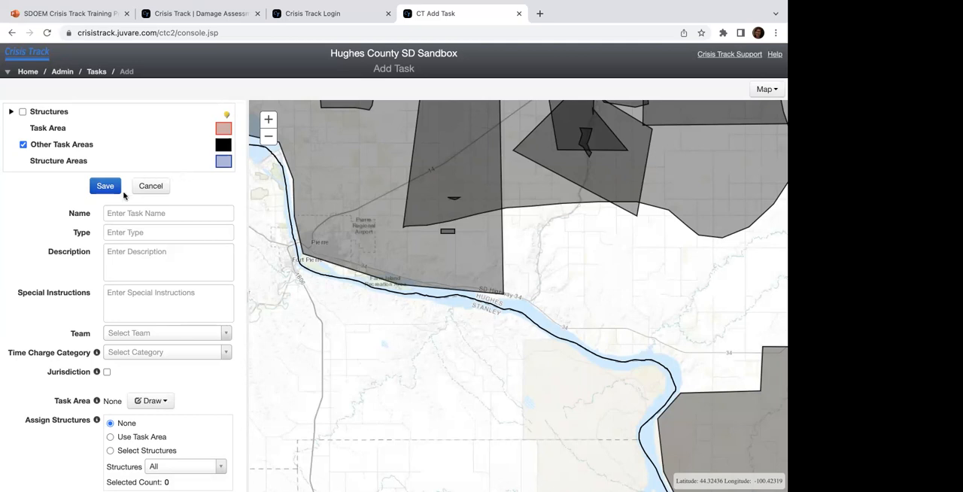
left_click(116, 212)
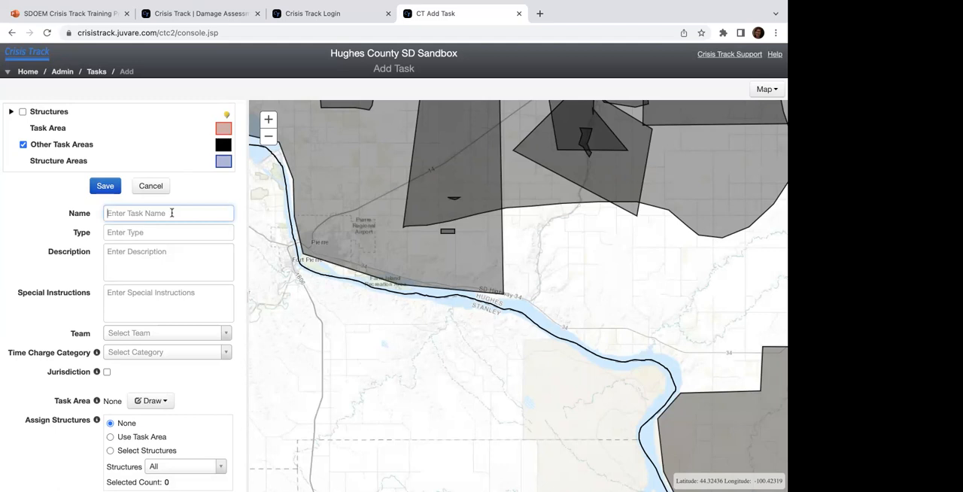
type("Damage Assessment-Zone 3")
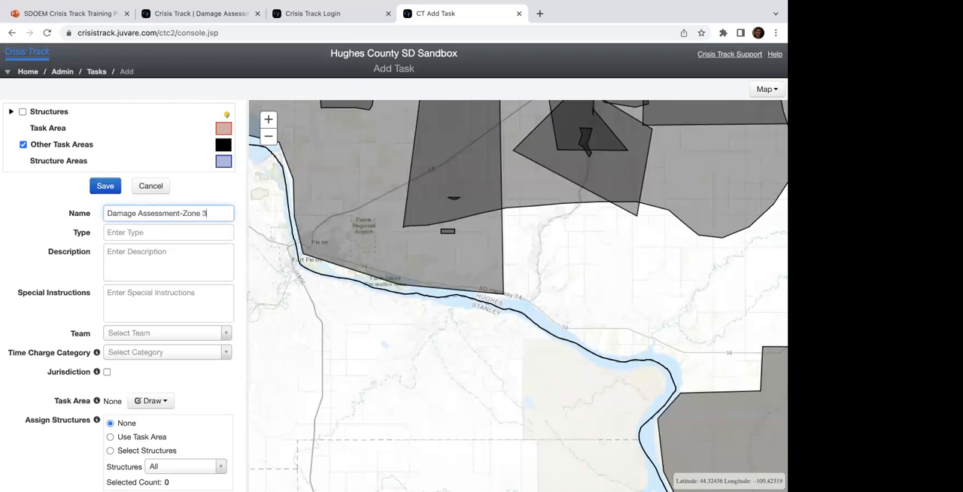
key("BackSpace")
type("2")
Step: Set the new task's type to "Damage Assessment"
left_click(144, 232)
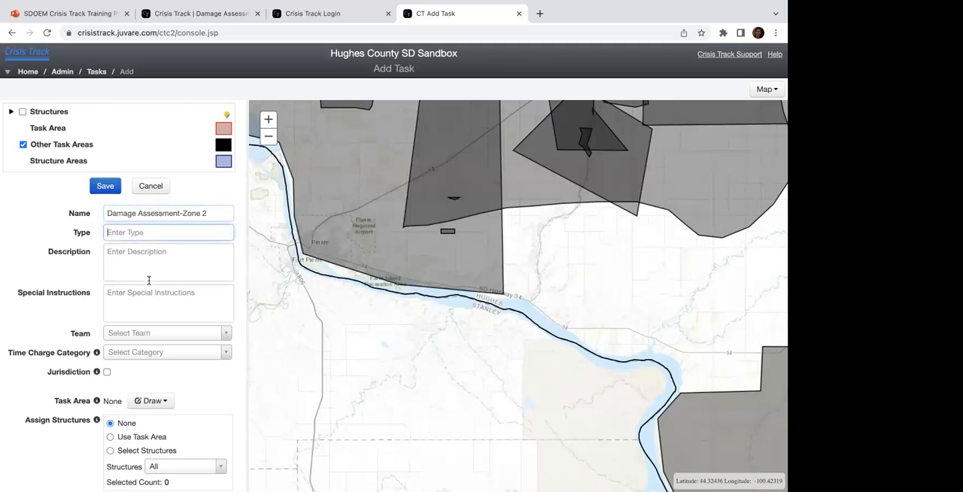
scroll(149, 280, "down", 2)
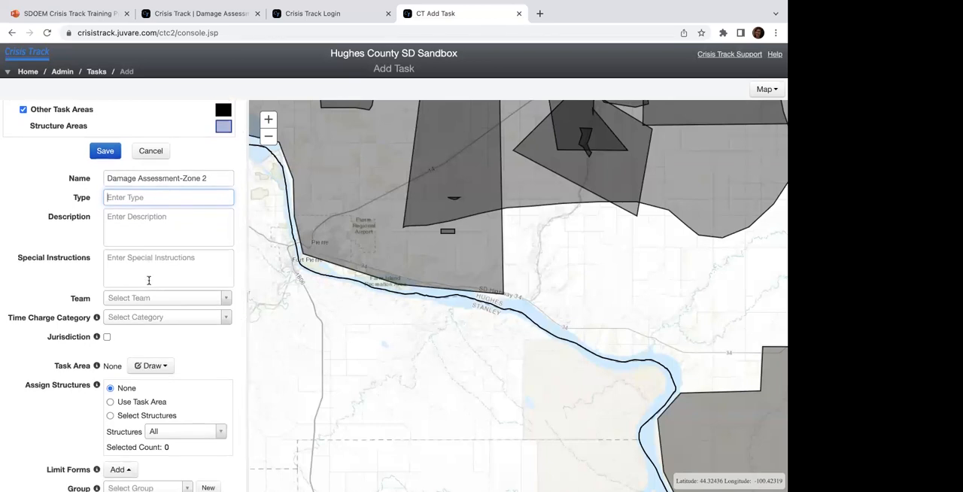
type("Damage Assessment")
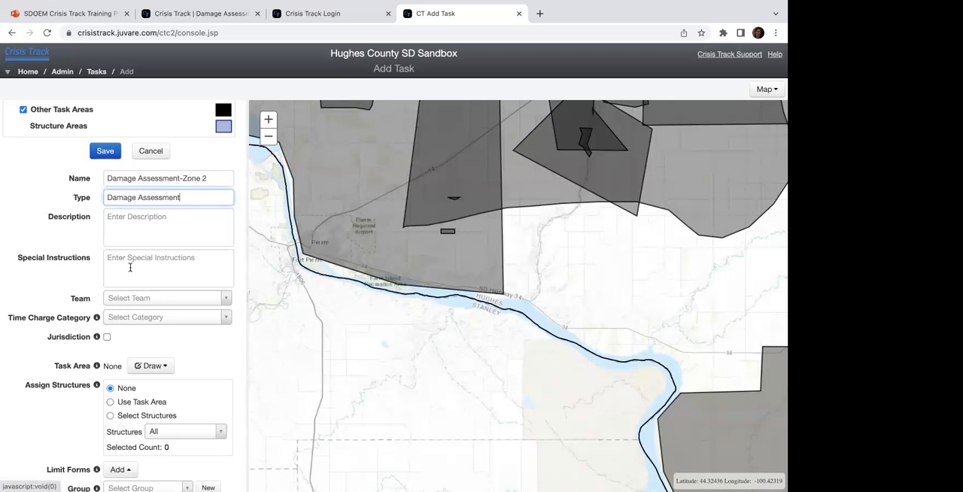
Step: Enter the description "Conduct damage assessment in the south east corner of the county. number of resource/equip, indicate type of DA (IA/PA)"
left_click(131, 241)
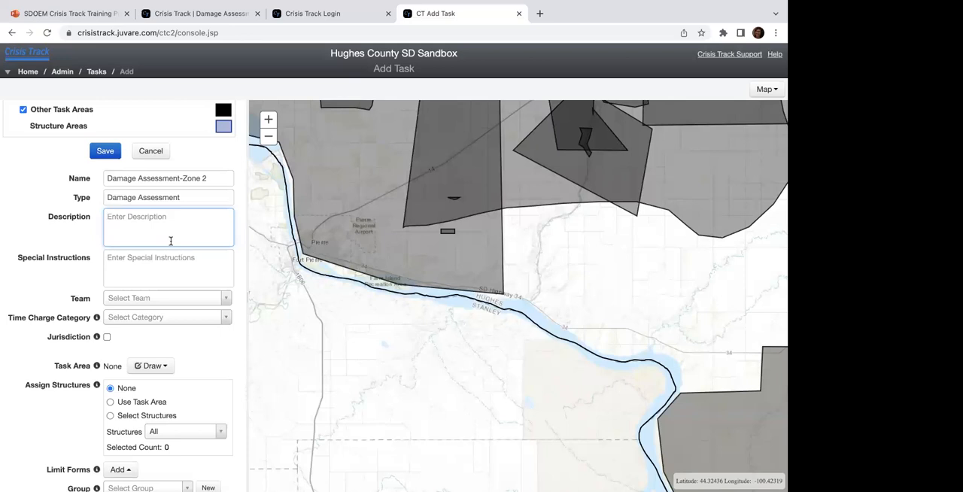
type("Conduct damage assessment in the south east corner")
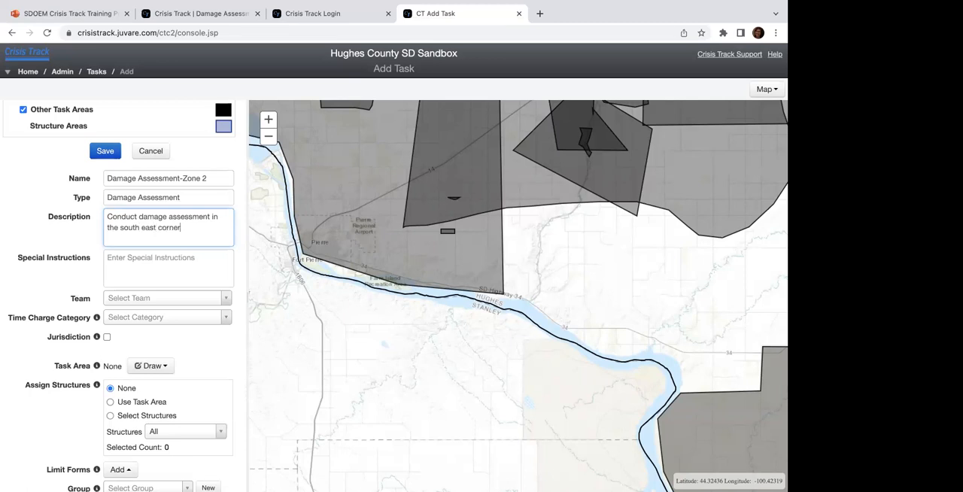
type(" of the county")
type(". number of resource/equip")
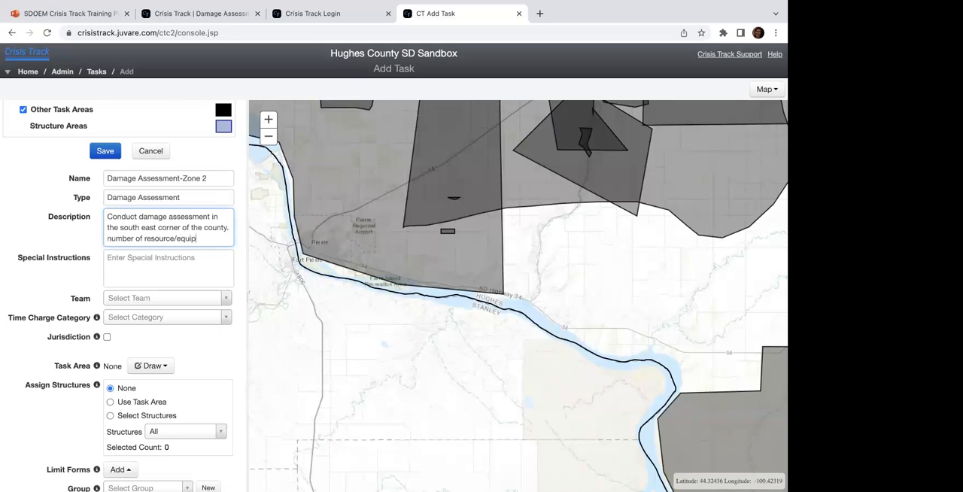
type(", indicate type of")
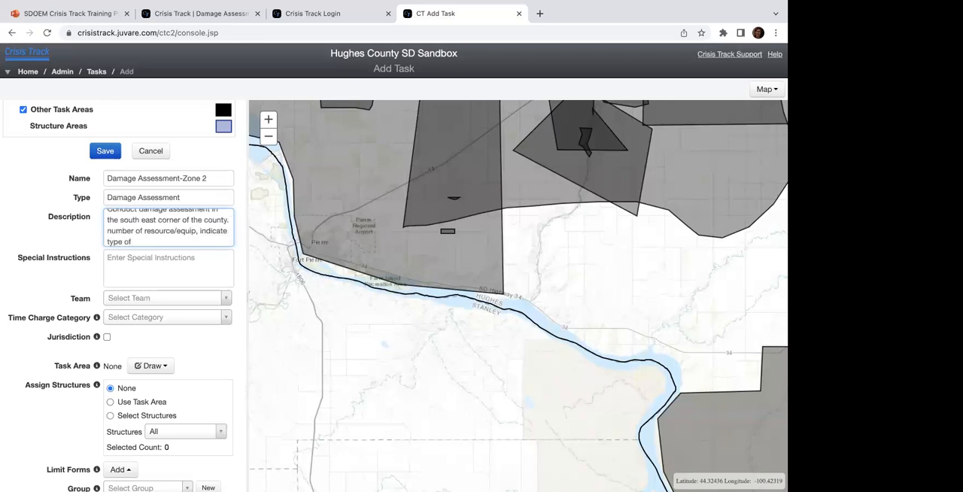
type(" DA (IA/PA)")
scroll(171, 239, "up", 2)
scroll(171, 239, "down", 2)
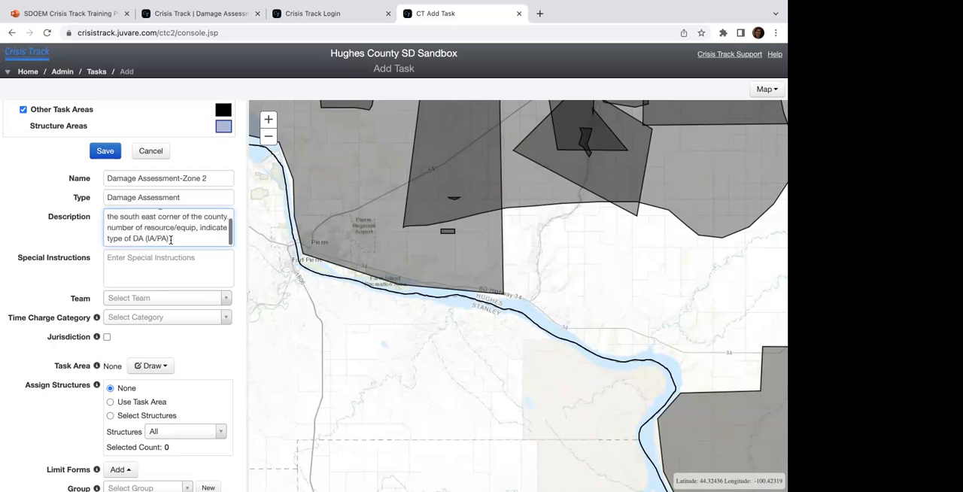
Step: Enter the special instructions "detour info/radio ch. comms info/PPE, safety" for the task
left_click(164, 260)
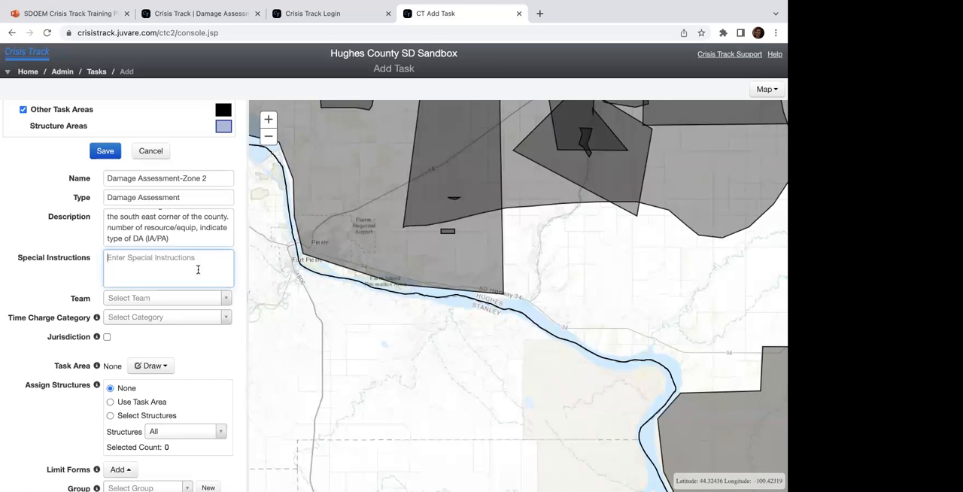
type("detour info/radio ch. comms info/PPE, safety")
Step: View the task's Team and Time Charge Category choices, and leave both without a selection
left_click(147, 301)
left_click(75, 289)
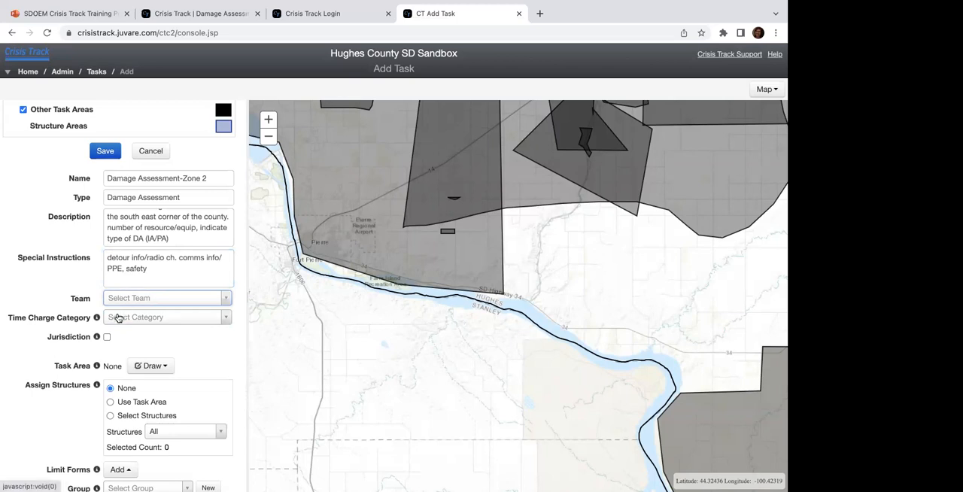
left_click(120, 317)
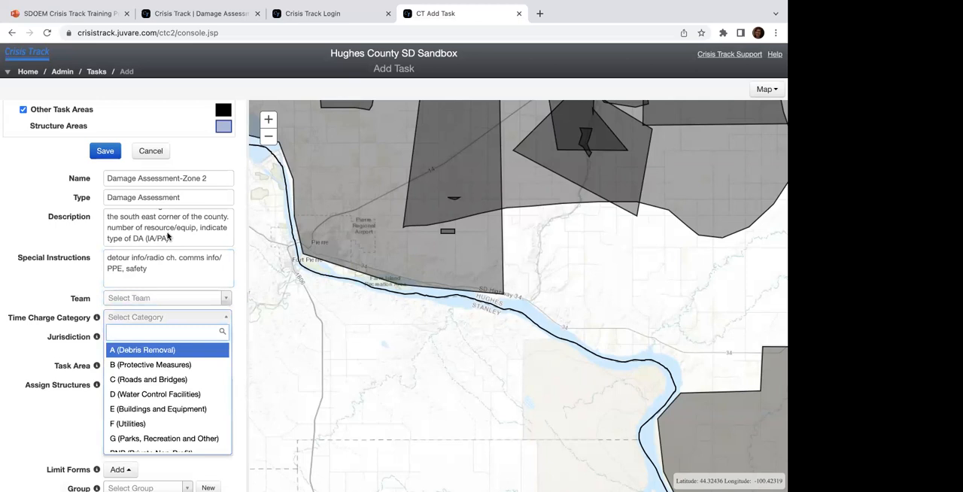
scroll(149, 399, "down", 3)
scroll(148, 400, "up", 3)
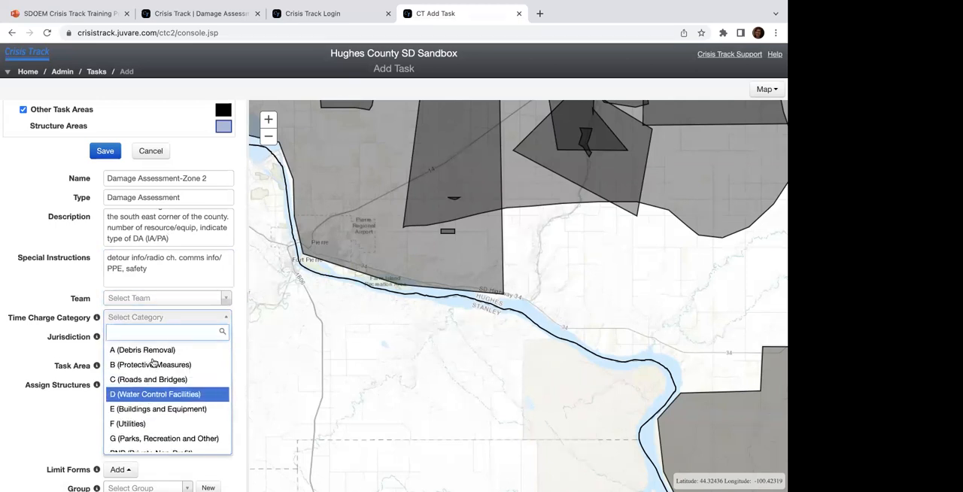
left_click(149, 319)
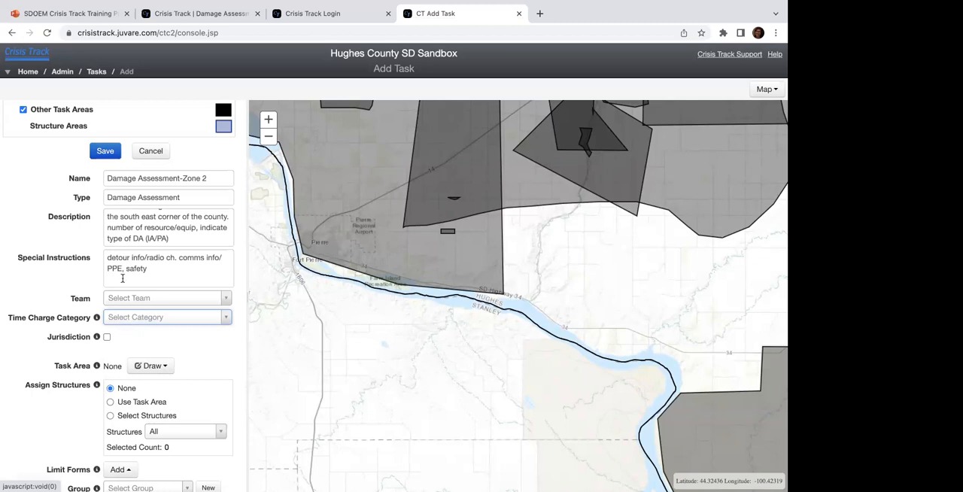
Step: Enable Jurisdiction for the task to view the available jurisdictions, and disable it again without choosing one
left_click(107, 337)
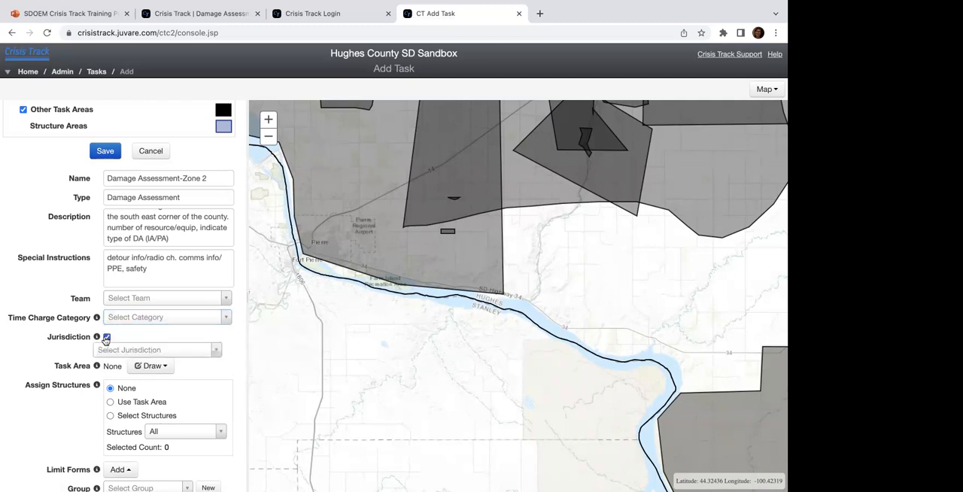
left_click(163, 351)
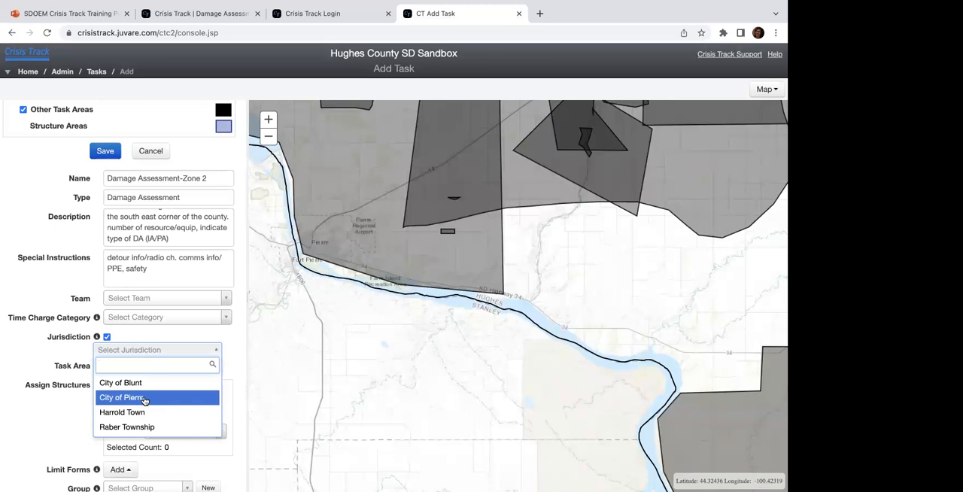
left_click(108, 338)
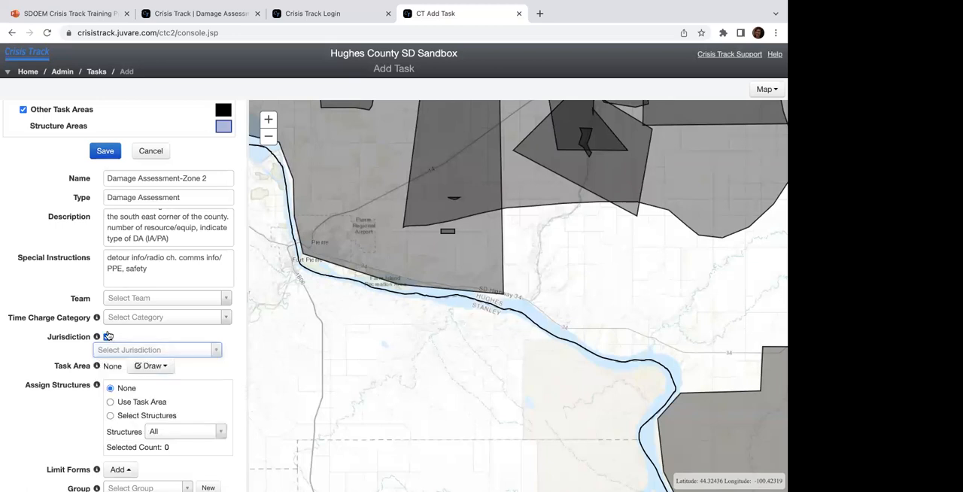
left_click(108, 338)
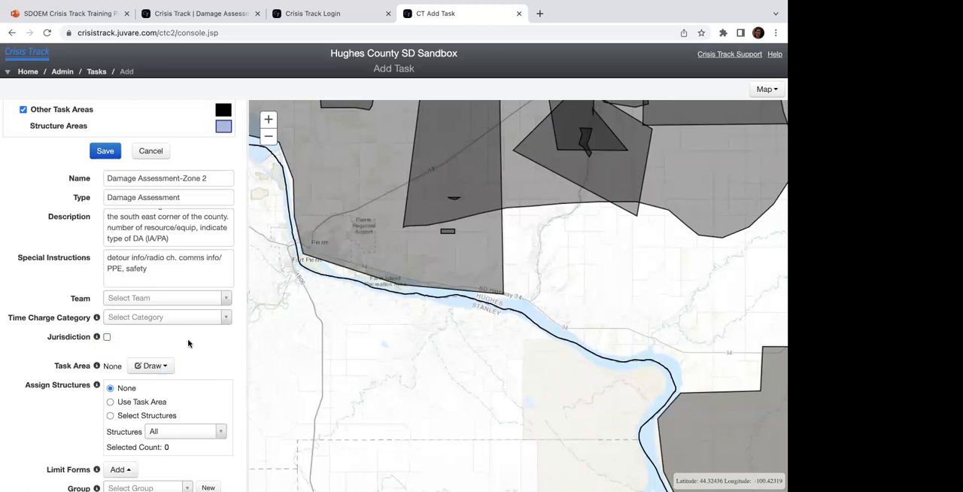
Step: Frame the southeastern part of the county on the map and start drawing the task area as a Polygon
scroll(188, 343, "down", 1)
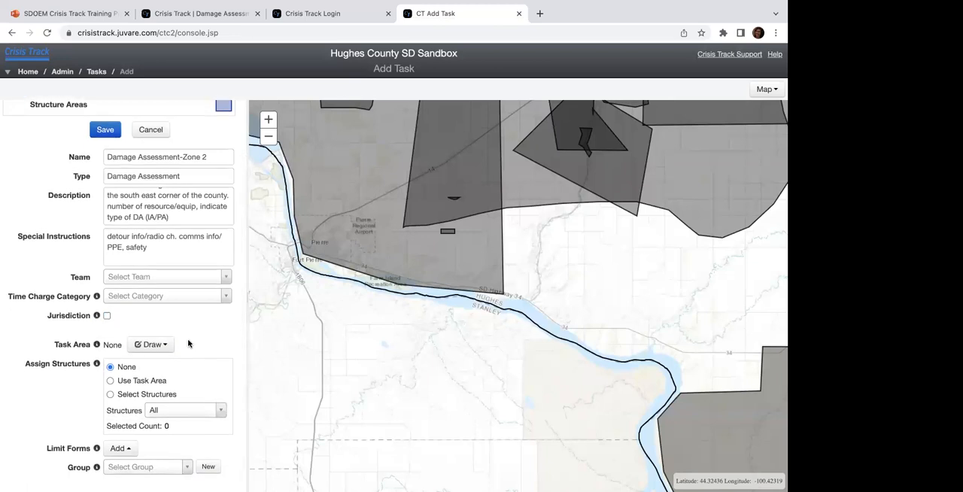
left_click_drag(478, 369, 338, 344)
left_click_drag(405, 309, 369, 266)
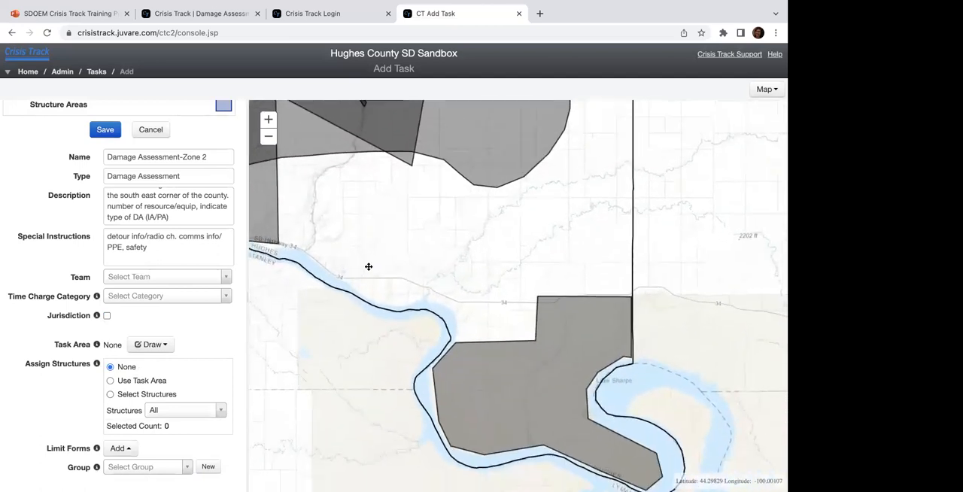
left_click(269, 137)
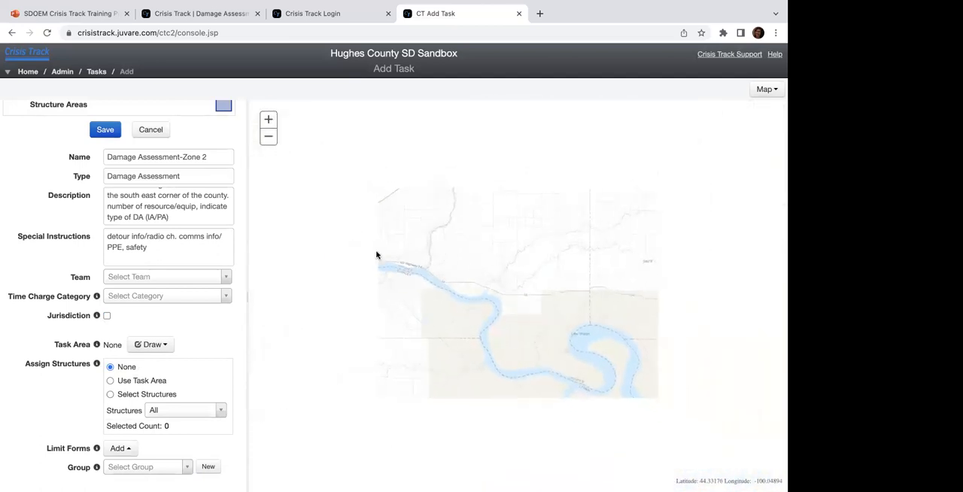
left_click(151, 343)
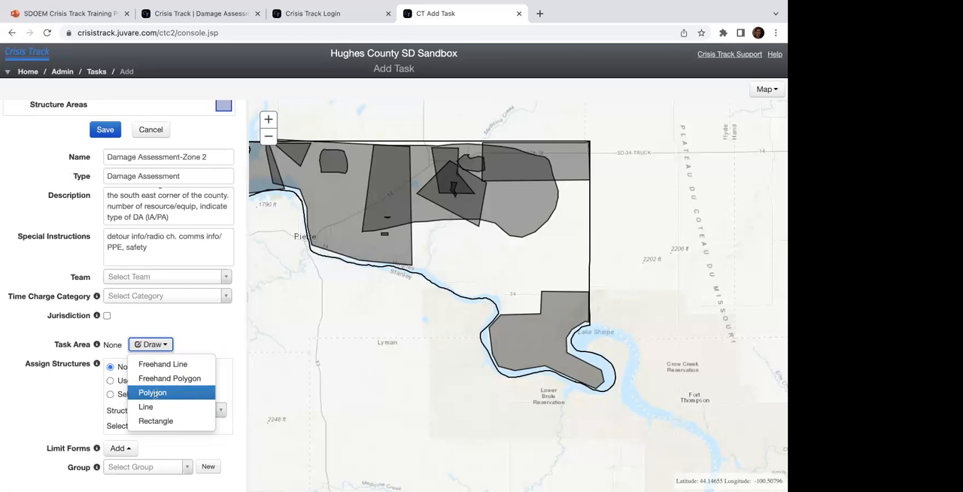
left_click(153, 393)
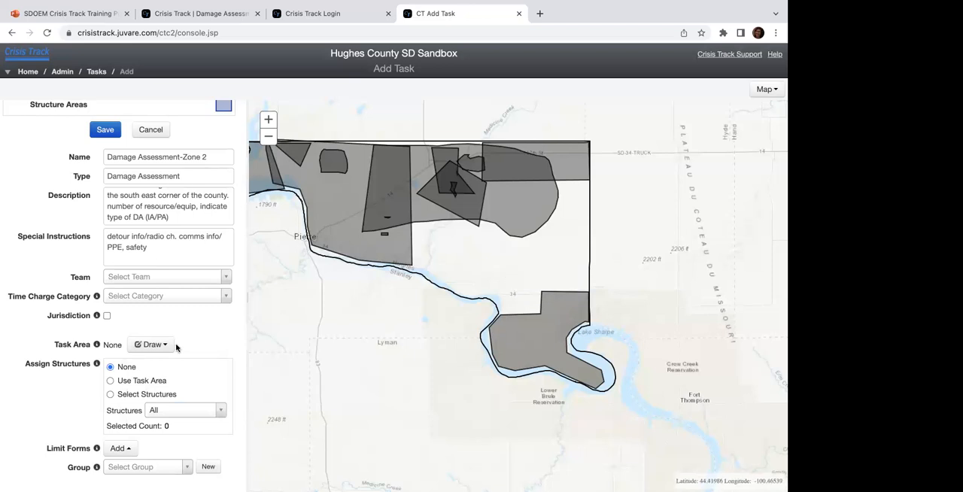
Step: Expand the structure categories and show the structures of all categories on the task map
scroll(176, 348, "up", 1)
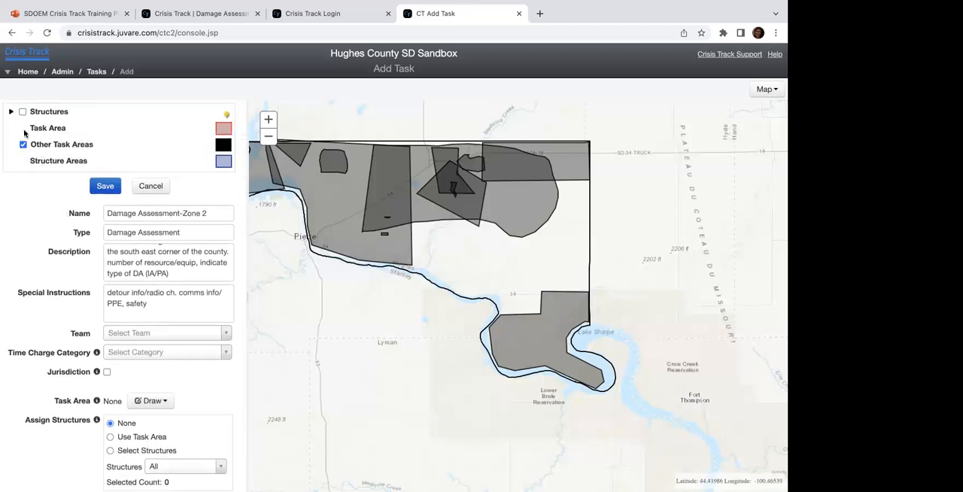
left_click(10, 113)
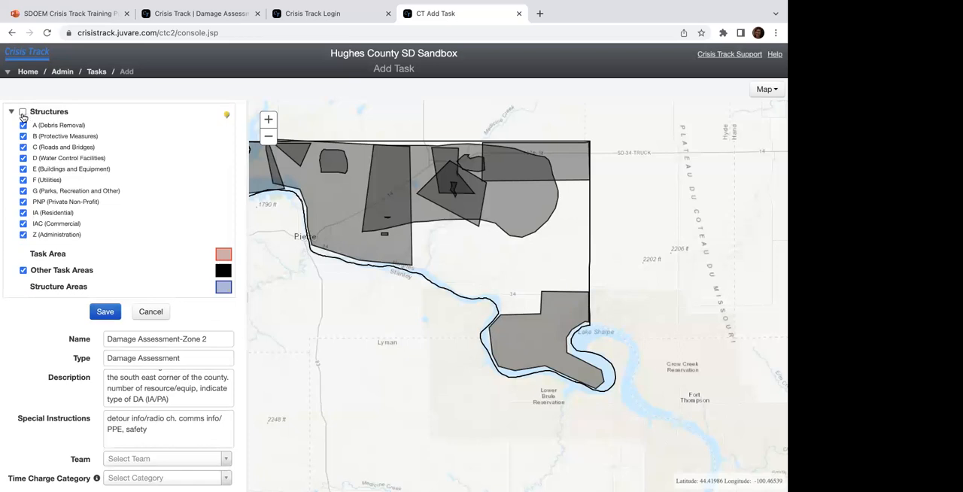
left_click(23, 112)
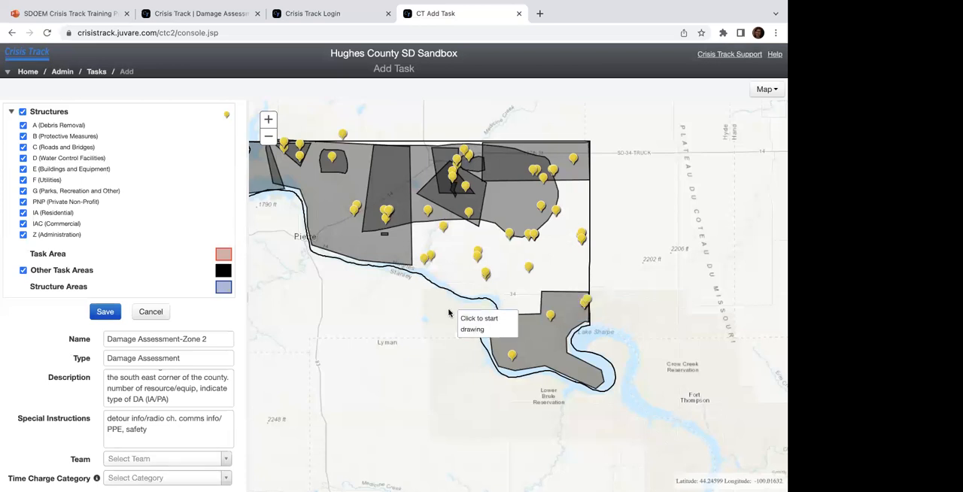
scroll(183, 359, "down", 2)
scroll(183, 359, "down", 1)
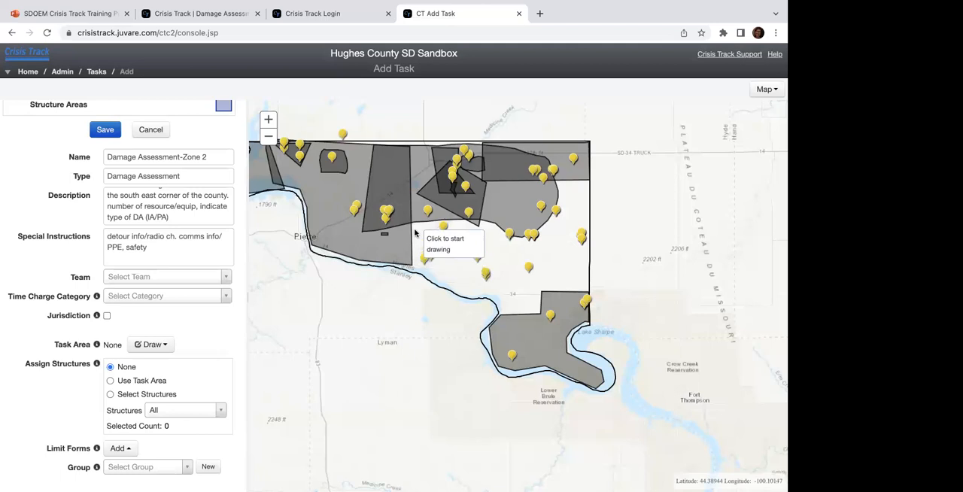
Step: Outline the polygon task area between the existing zones in the county's southeast, reaching from near Pierre to the eastern county line
left_click(419, 257)
left_click(422, 277)
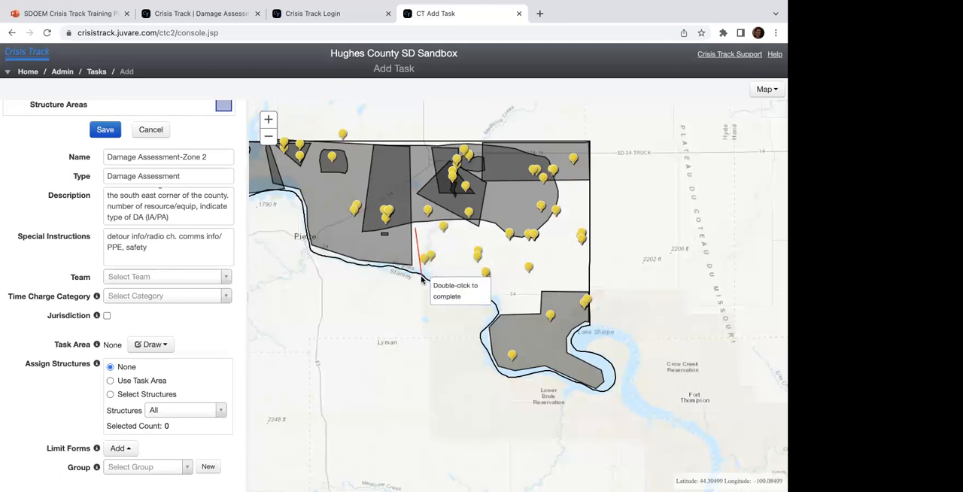
left_click(589, 291)
left_click(588, 218)
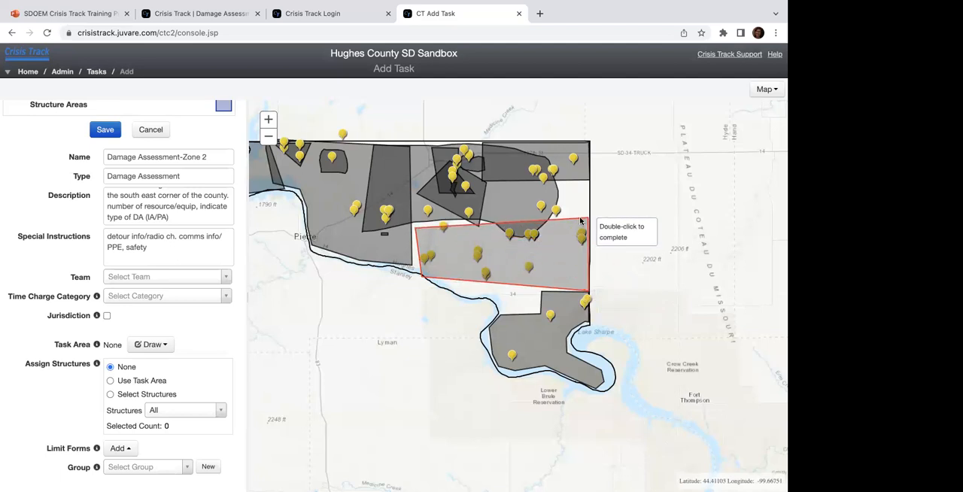
double_click(419, 224)
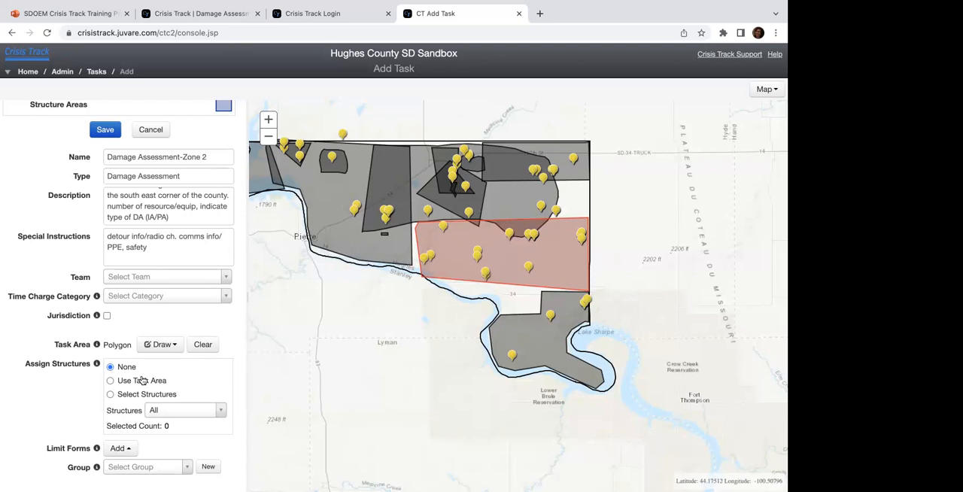
Step: Try assigning structures with Use Task Area, and instead use Select Structures with a polygon around the task area's eastern half
left_click(110, 381)
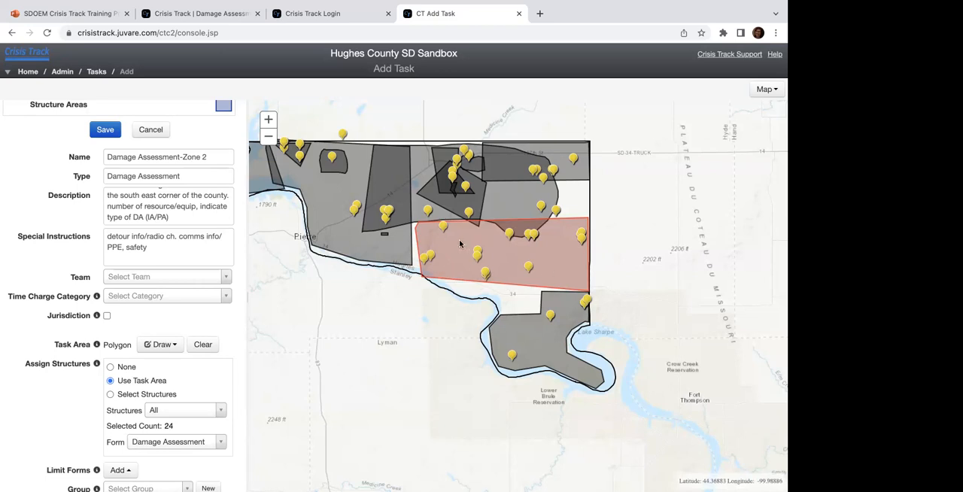
left_click(154, 397)
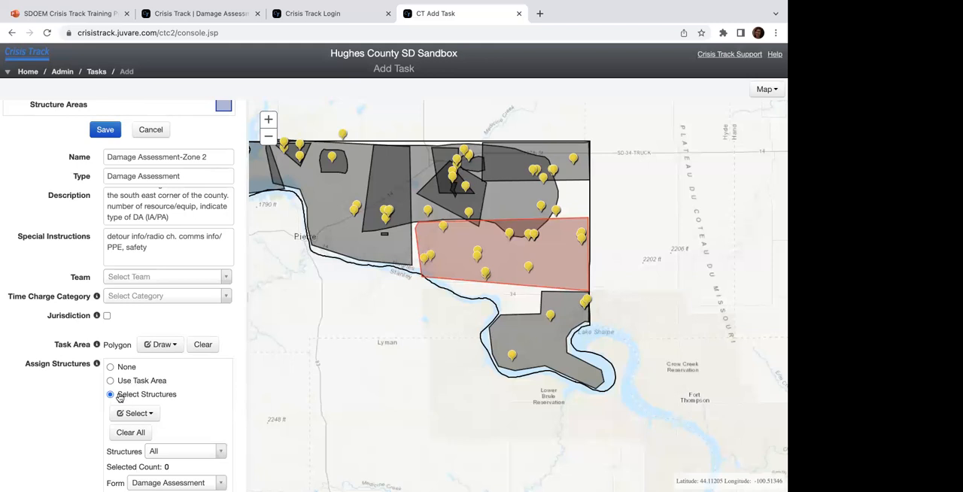
left_click(133, 412)
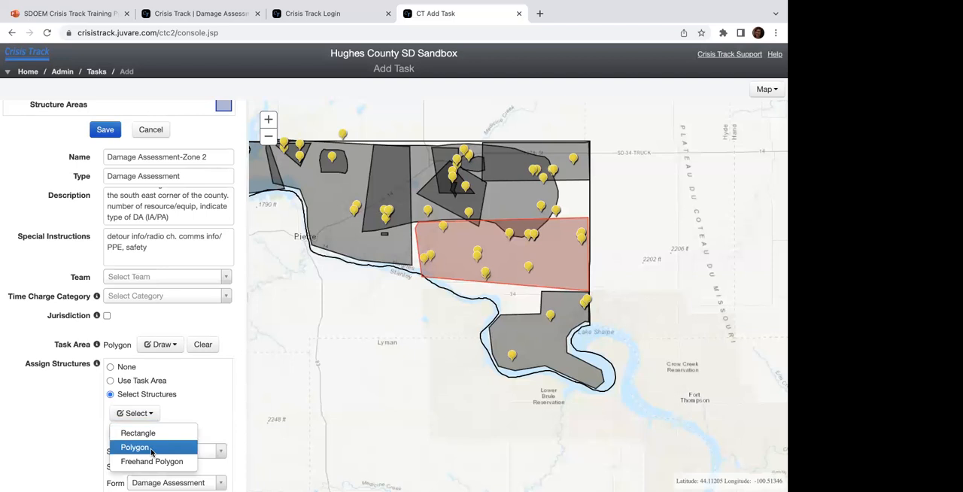
left_click(152, 450)
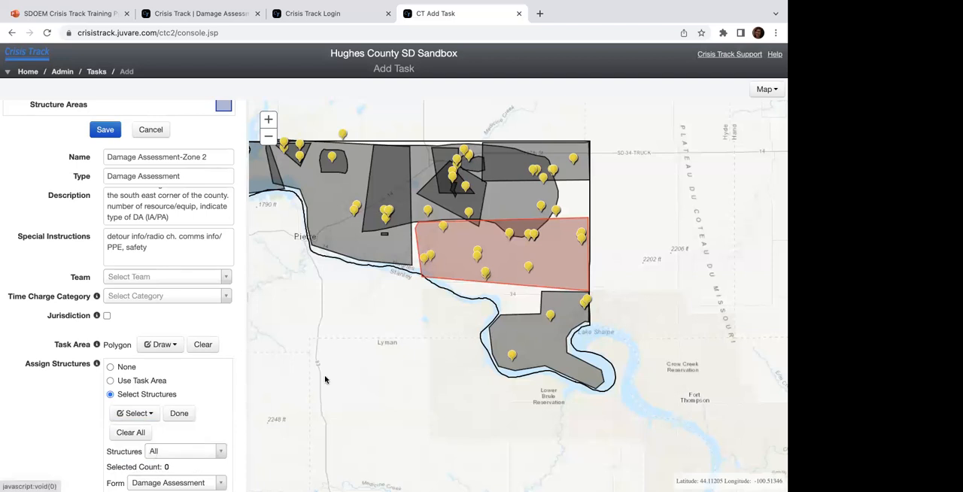
left_click(499, 225)
left_click(506, 286)
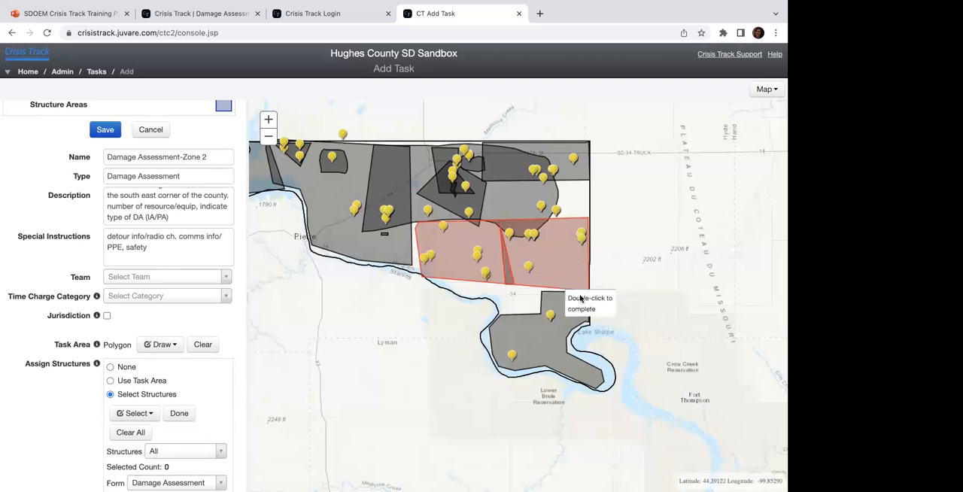
left_click(589, 290)
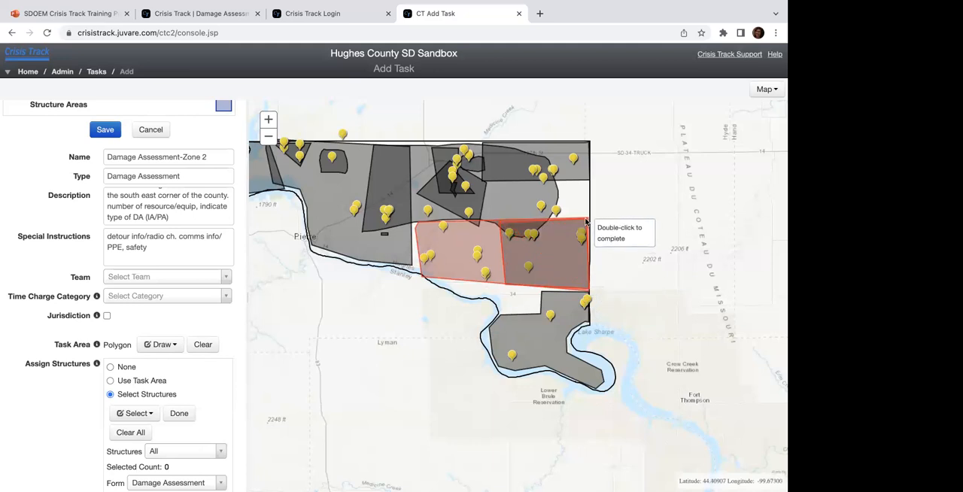
double_click(588, 218)
Step: Set the form for the assigned structures to Culvert Damage (Cat C)
scroll(165, 428, "down", 1)
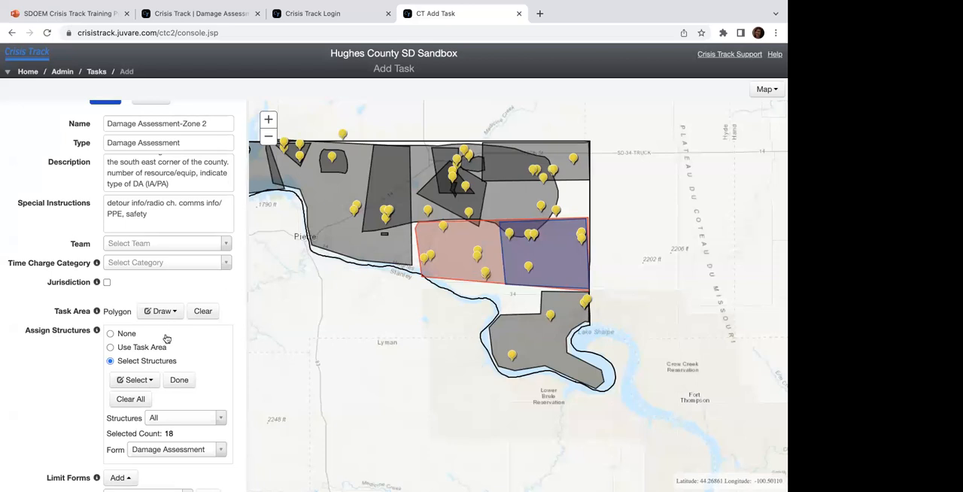
scroll(163, 365, "down", 2)
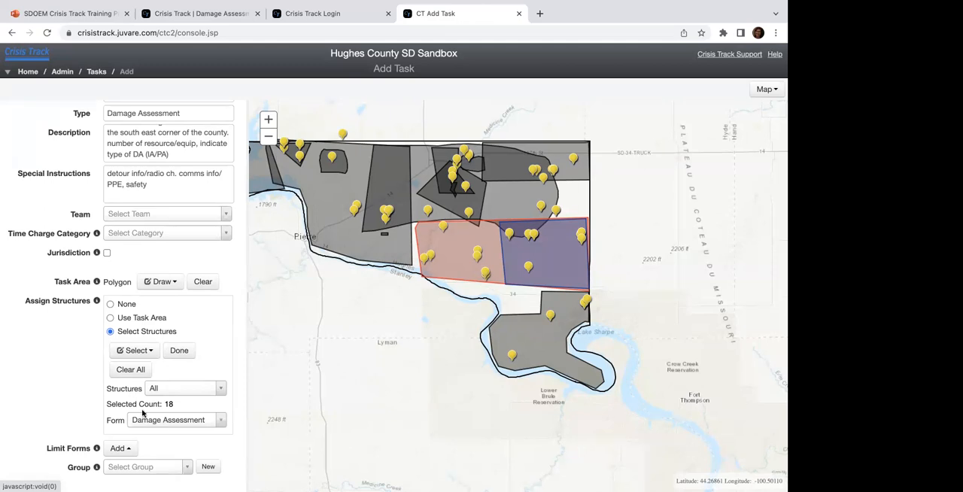
scroll(92, 333, "up", 5)
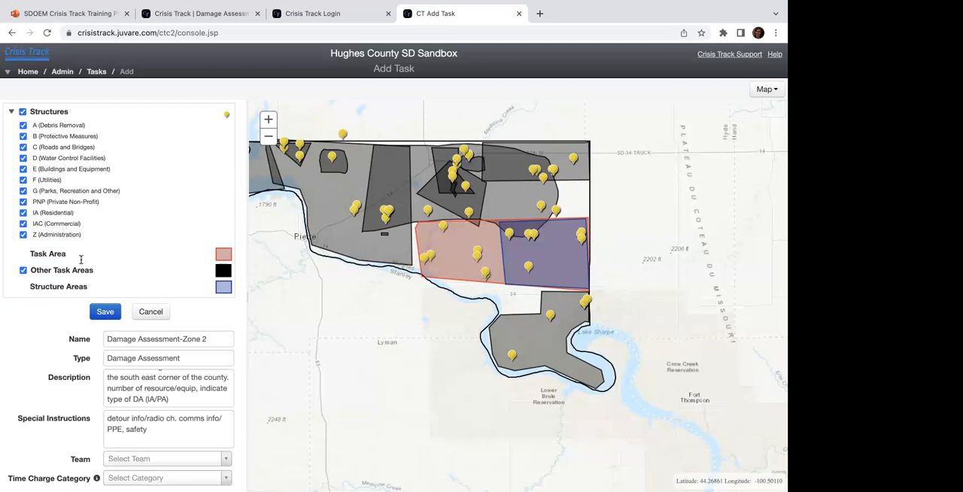
scroll(84, 346, "down", 5)
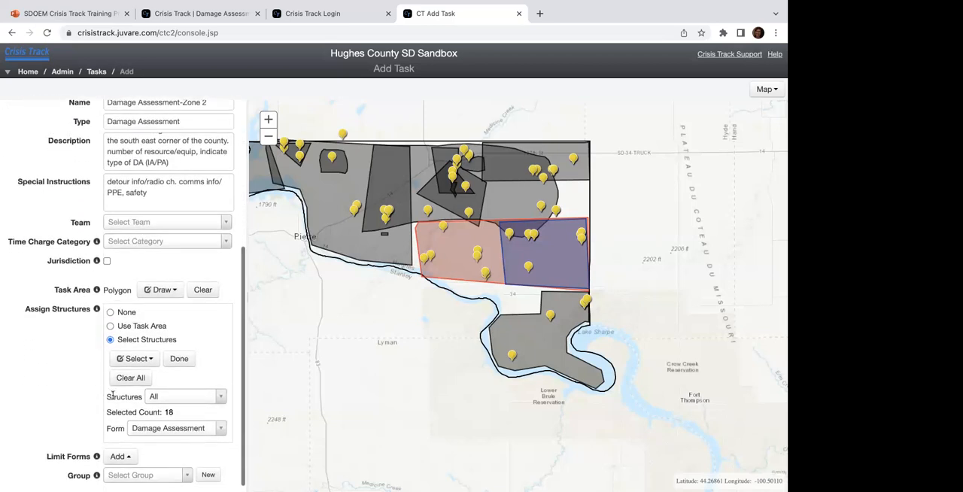
scroll(113, 395, "down", 1)
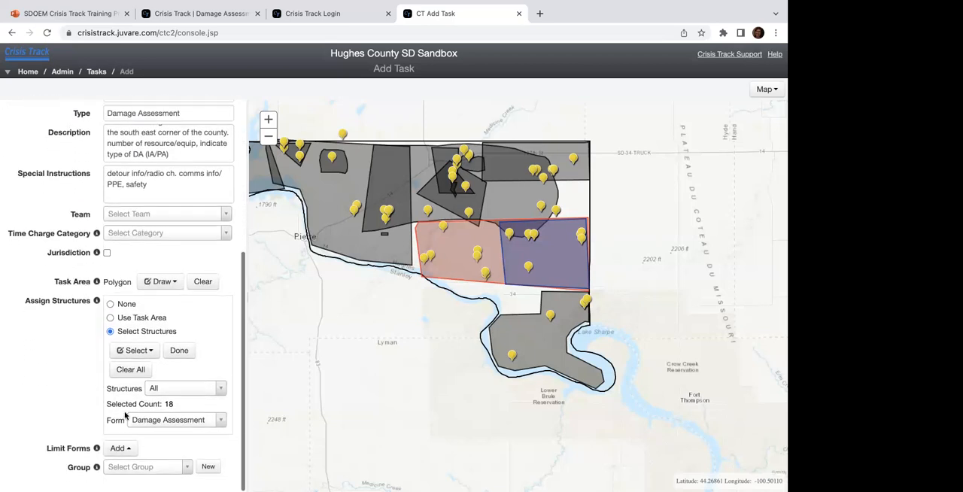
left_click(163, 426)
scroll(176, 346, "down", 1)
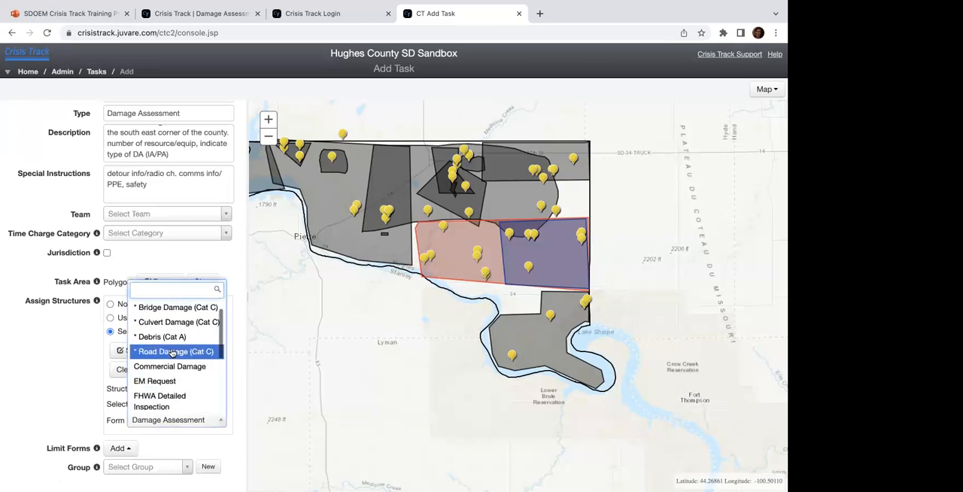
left_click(159, 327)
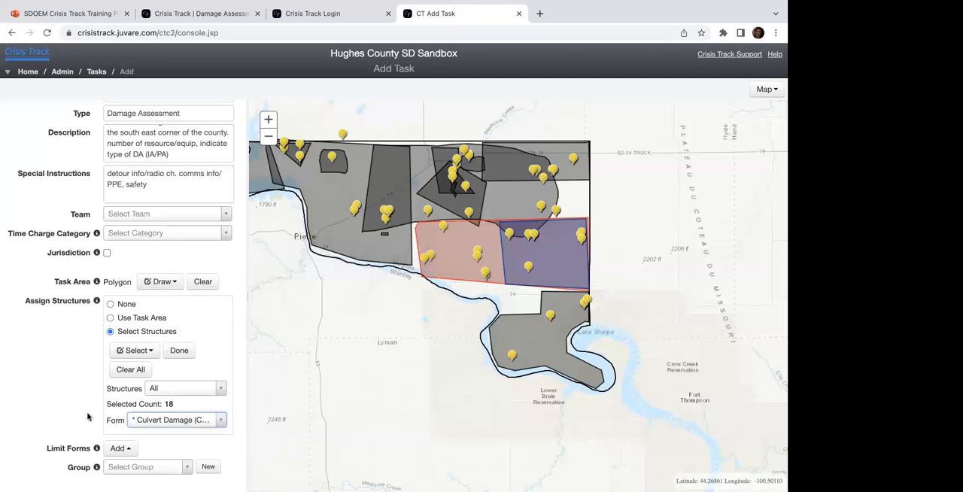
Step: Limit the task's forms to Culvert Damage (Cat C) and Bridge Damage (Cat C)
left_click(126, 449)
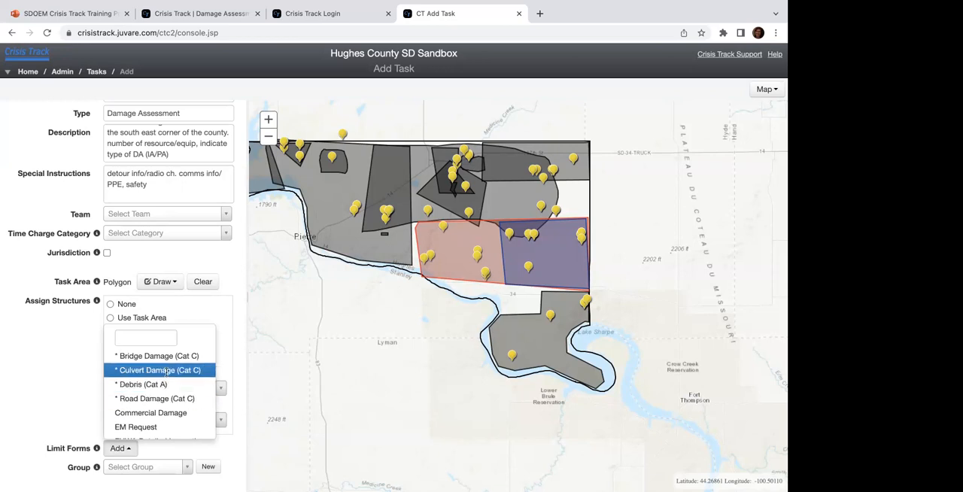
left_click(165, 372)
left_click(133, 468)
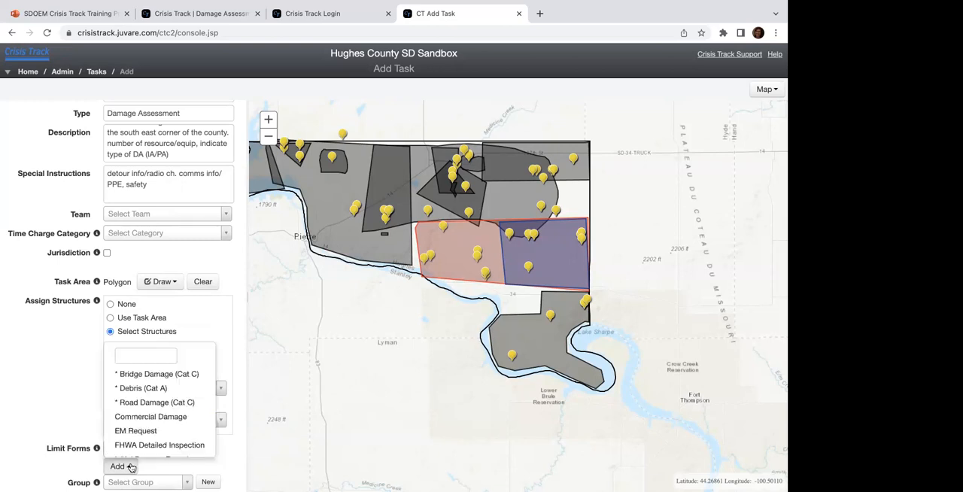
left_click(161, 372)
scroll(169, 442, "down", 1)
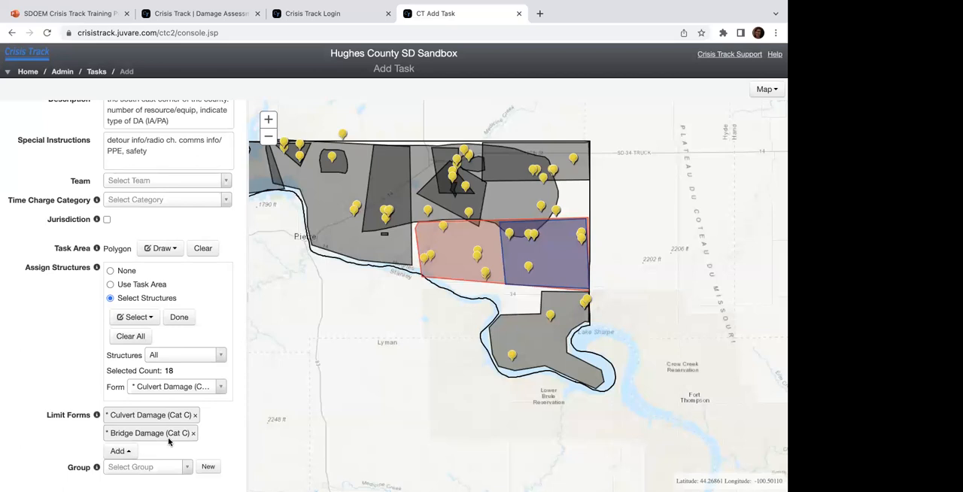
Step: Remove the Culvert Damage and Bridge Damage entries from the task's form limits
left_click(122, 450)
scroll(138, 380, "down", 2)
scroll(131, 376, "up", 2)
left_click(55, 400)
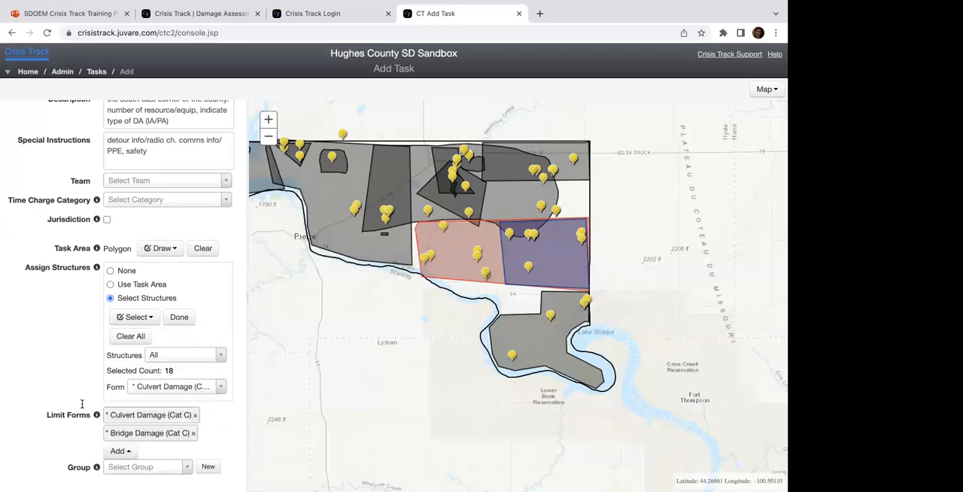
left_click(199, 418)
left_click(194, 434)
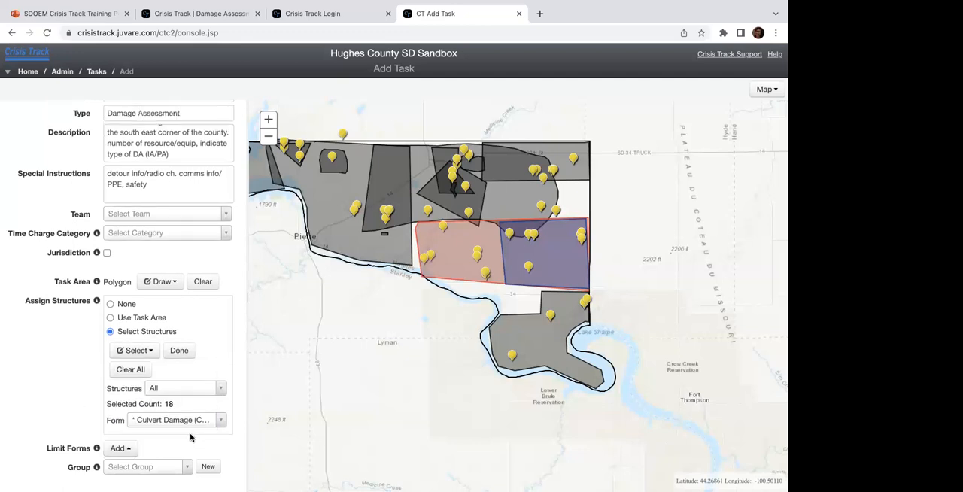
Step: Look through all the forms the task can be limited to, and leave the form limits empty
left_click(120, 449)
scroll(138, 367, "down", 3)
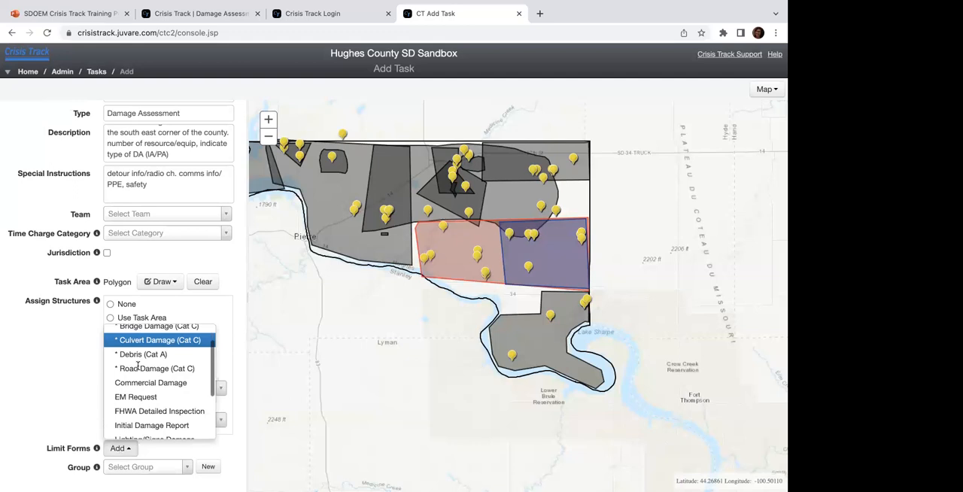
scroll(138, 366, "down", 3)
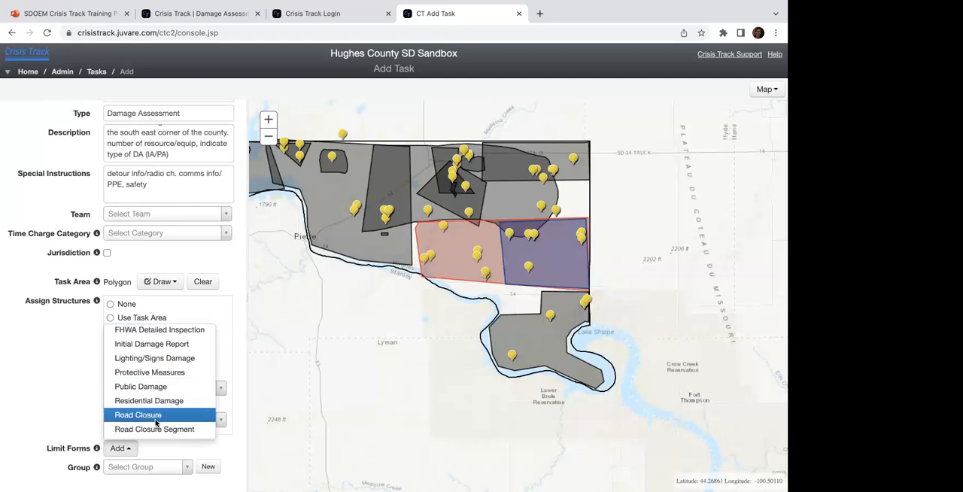
scroll(157, 423, "up", 3)
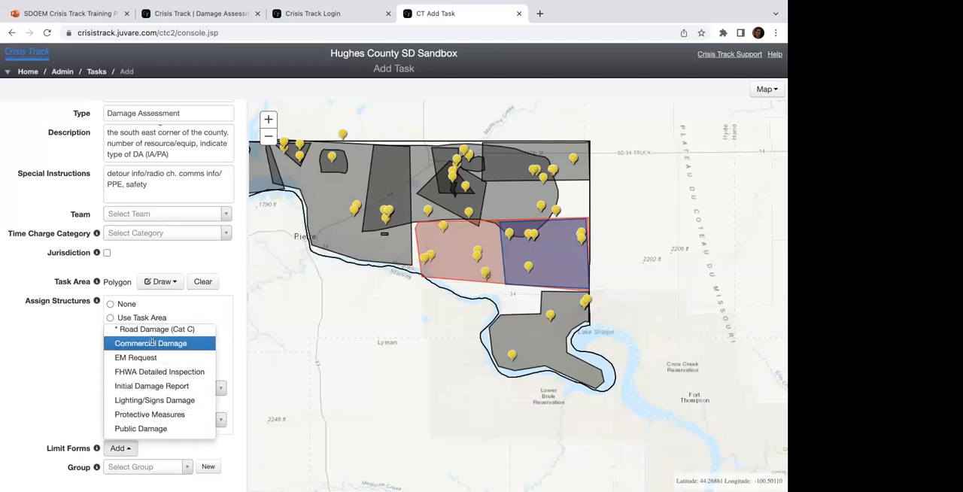
scroll(155, 357, "up", 5)
left_click(96, 447)
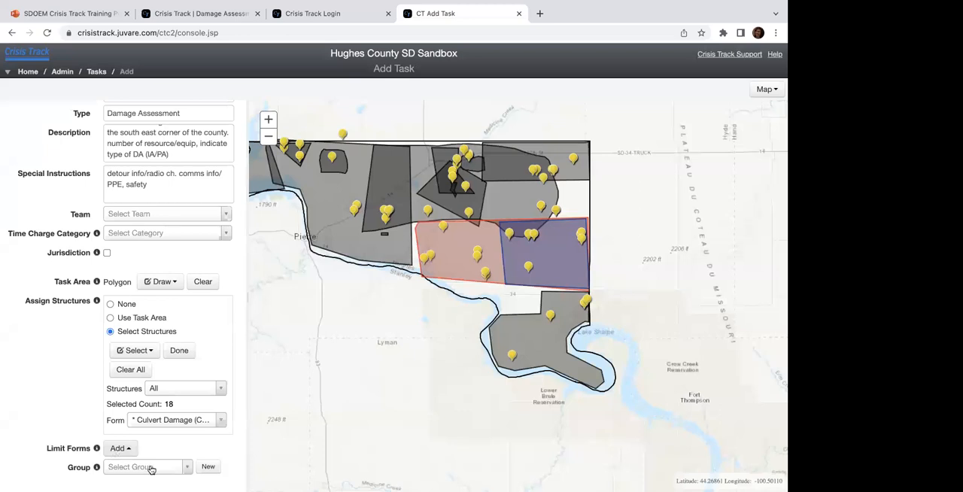
Step: Put the task in the Damage Assessment Team group and save it
left_click(186, 470)
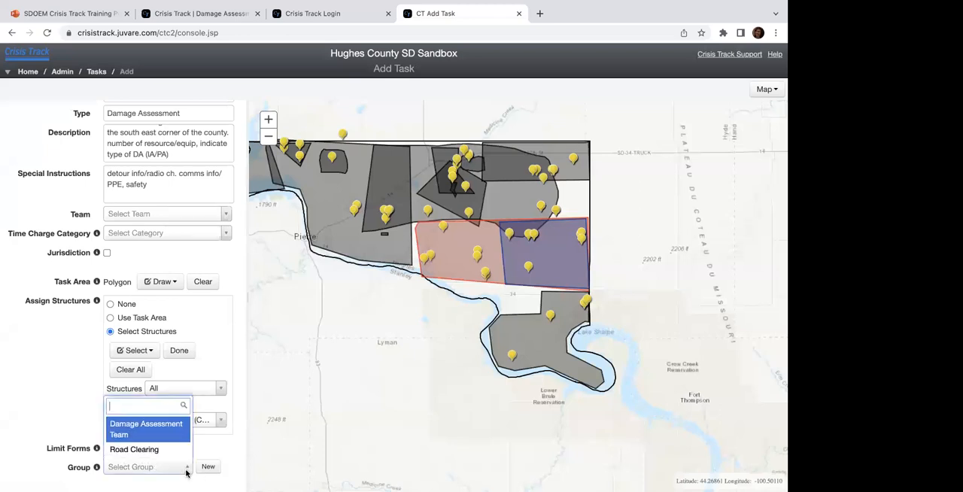
left_click(133, 431)
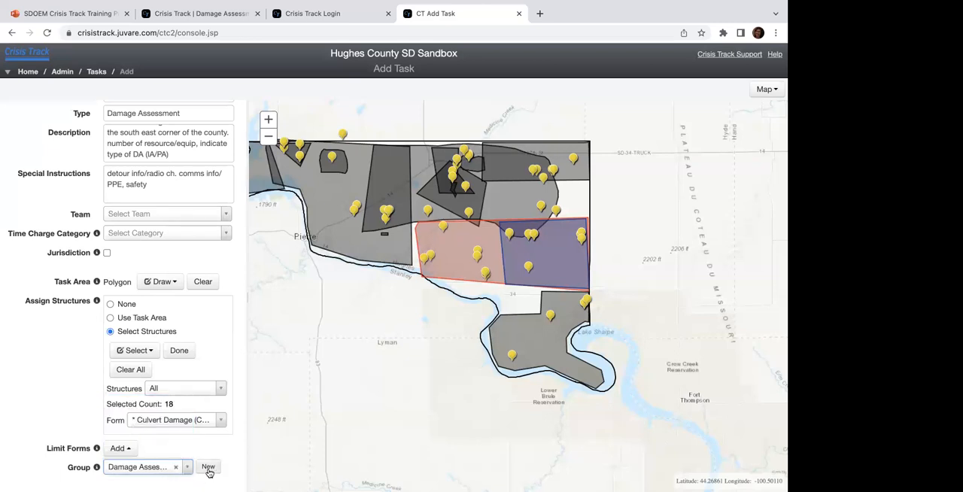
scroll(147, 438, "up", 5)
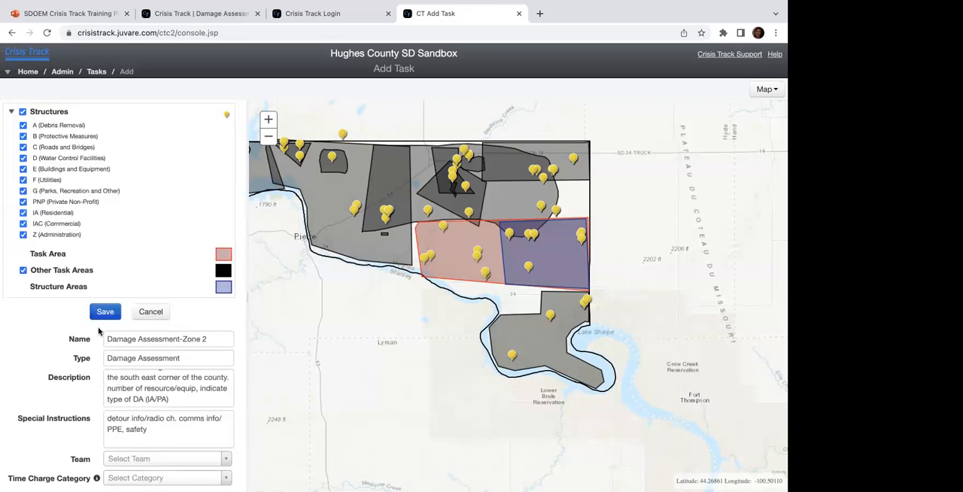
left_click(104, 310)
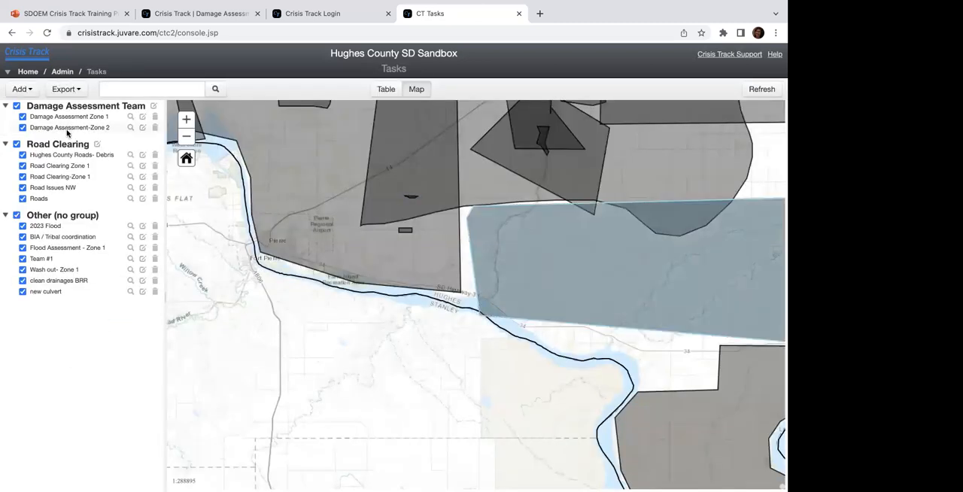
Step: Review Damage Assessment-Zone 2 on the map and in its edit form, then save it without changes and refresh the task list
left_click(129, 128)
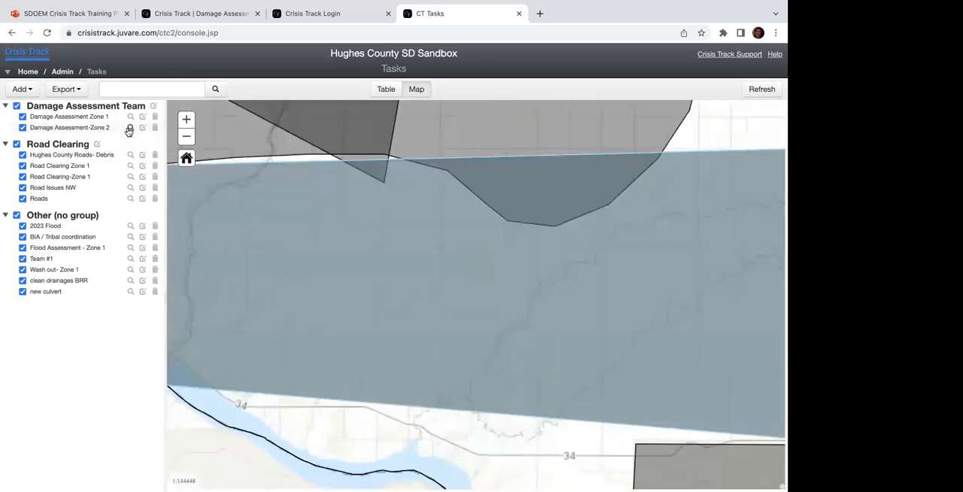
left_click(142, 127)
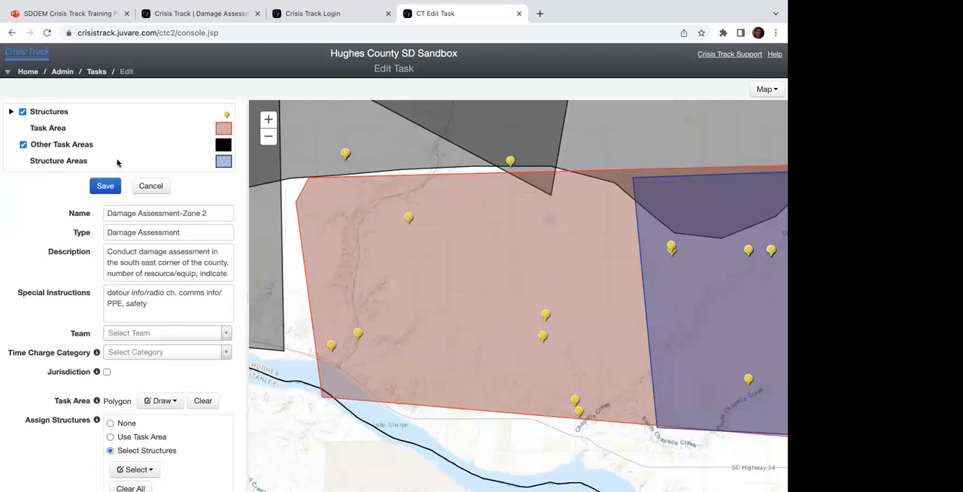
left_click(106, 185)
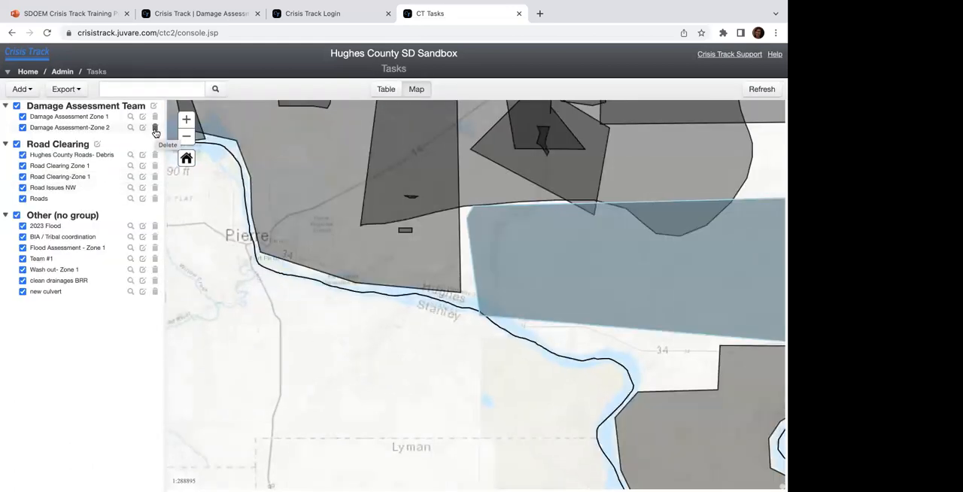
left_click(763, 92)
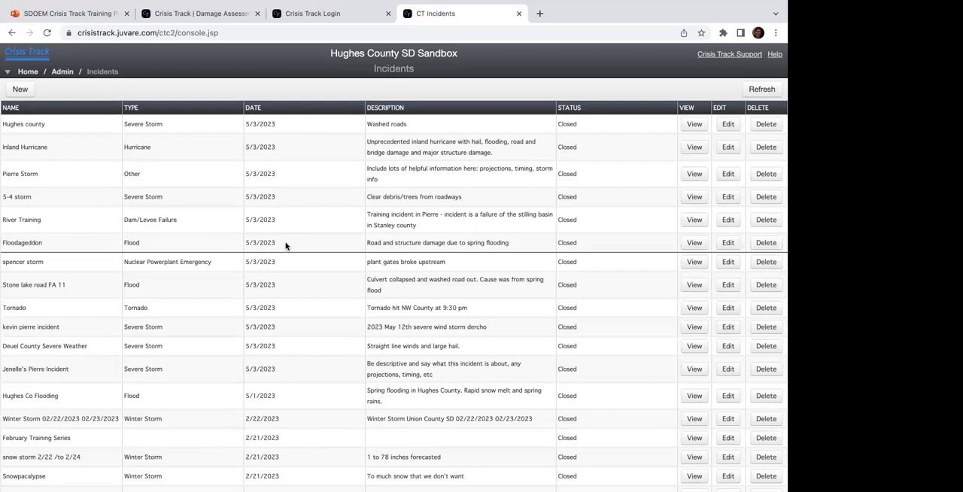
Step: Look through the sandbox's Incidents list and sort it by date with the newest incidents first
scroll(286, 245, "down", 3)
scroll(282, 205, "up", 3)
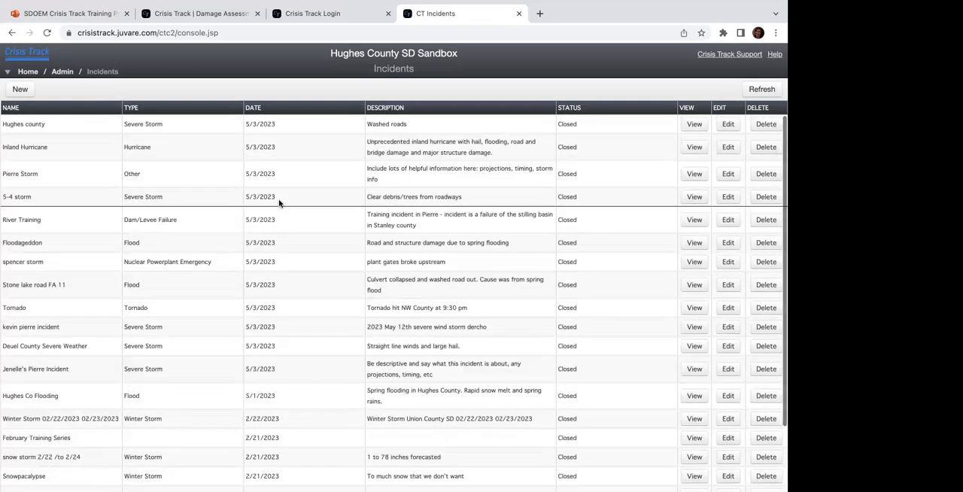
scroll(183, 226, "down", 5)
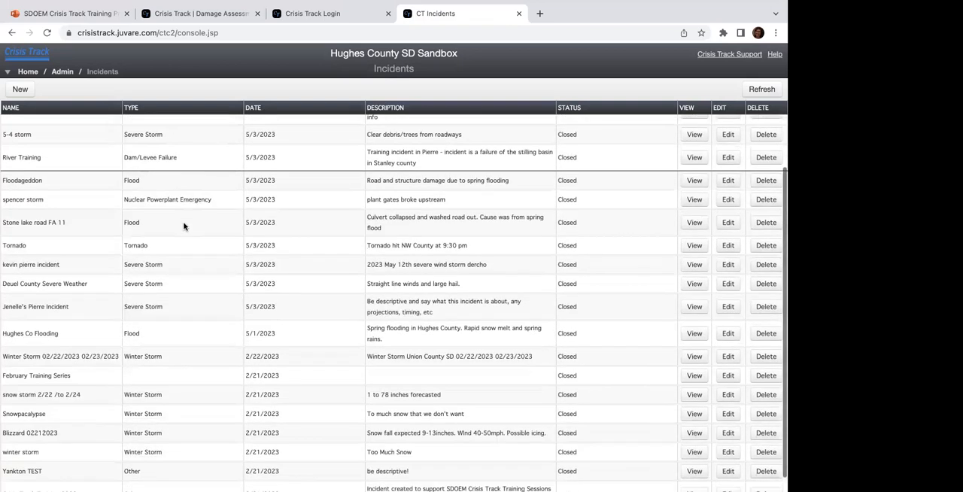
left_click(225, 111)
left_click(286, 119)
left_click(286, 119)
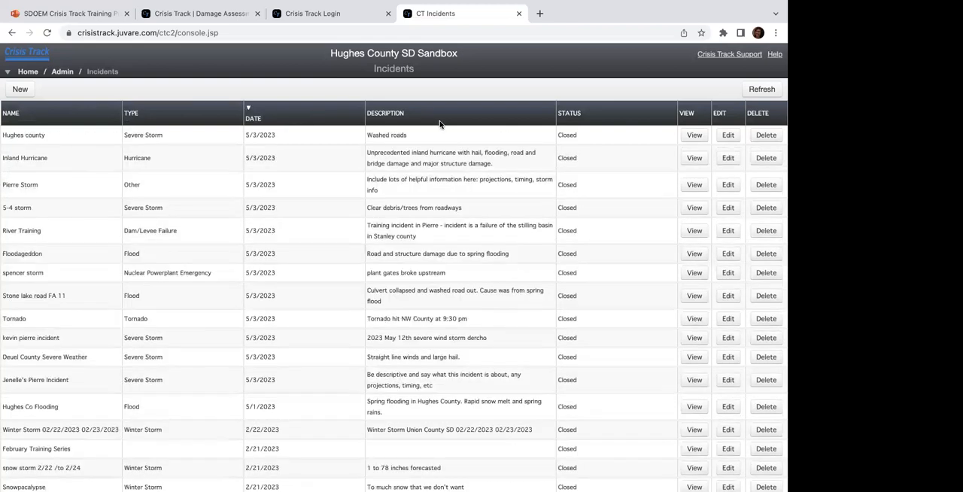
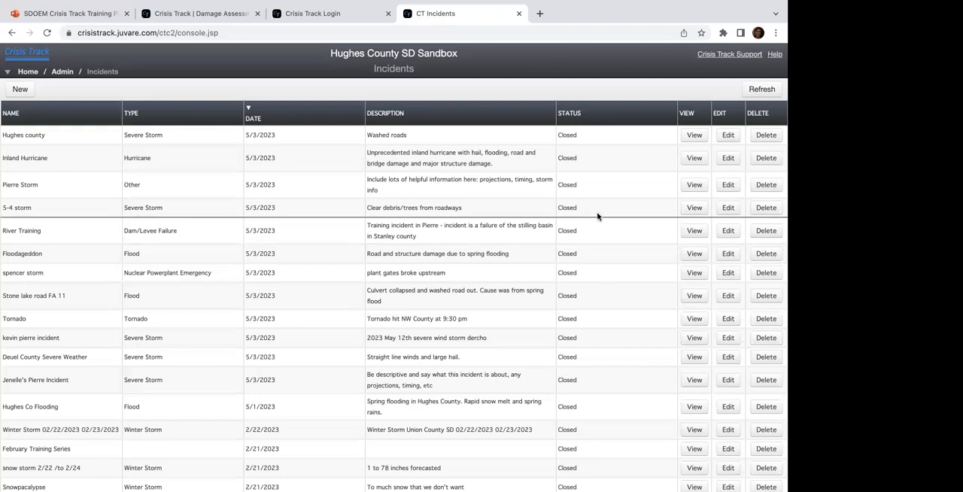
Step: Look through the incidents list from newest to oldest, checking each incident's description and status
scroll(597, 217, "down", 2)
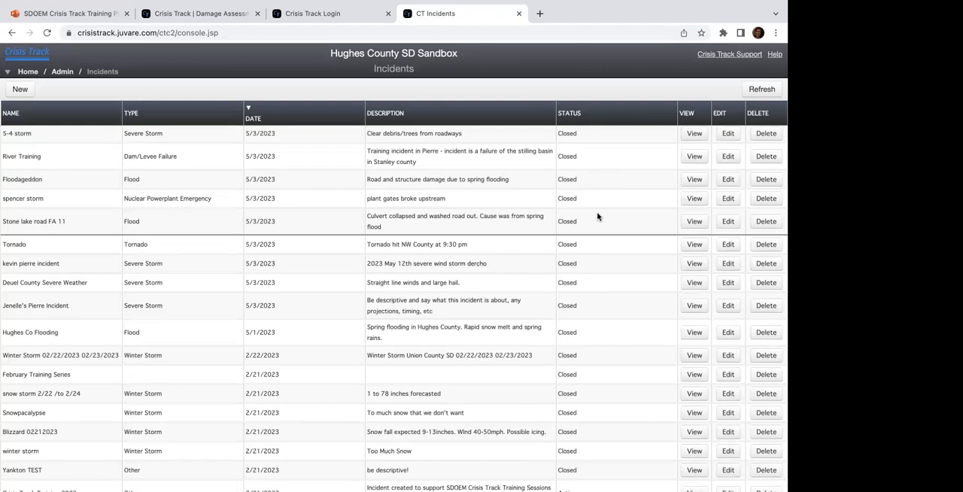
scroll(598, 215, "down", 1)
scroll(570, 435, "up", 2)
scroll(570, 435, "up", 1)
scroll(569, 435, "down", 2)
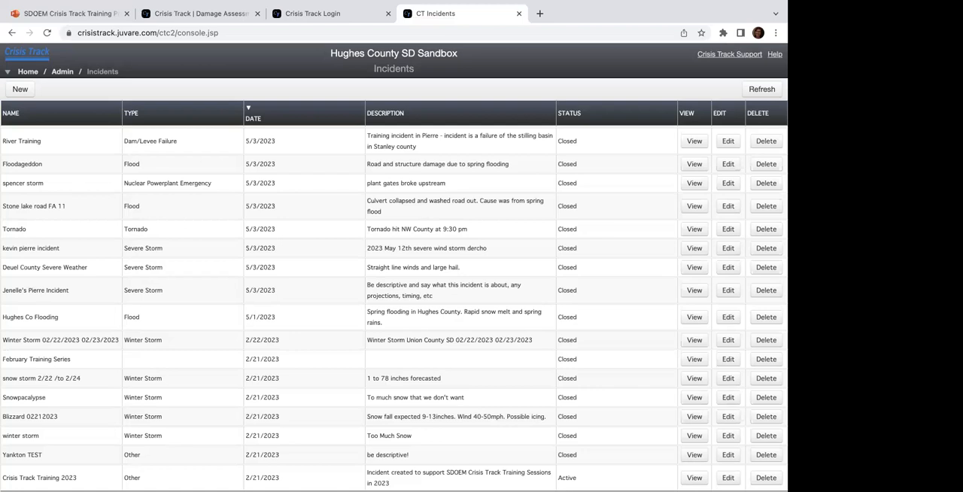
scroll(429, 324, "up", 1)
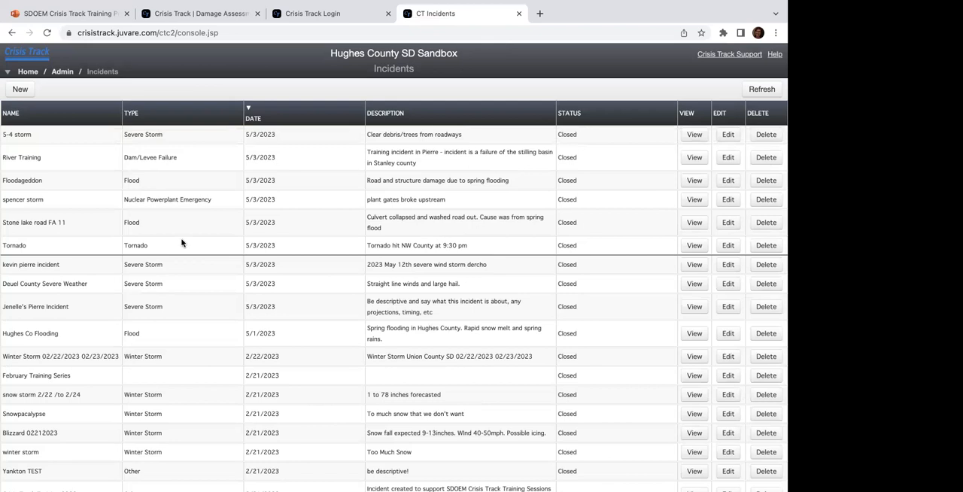
Step: Start a new incident and name it with the trainer's first name in the possessive, followed by "Test 6/21/23"
left_click(26, 93)
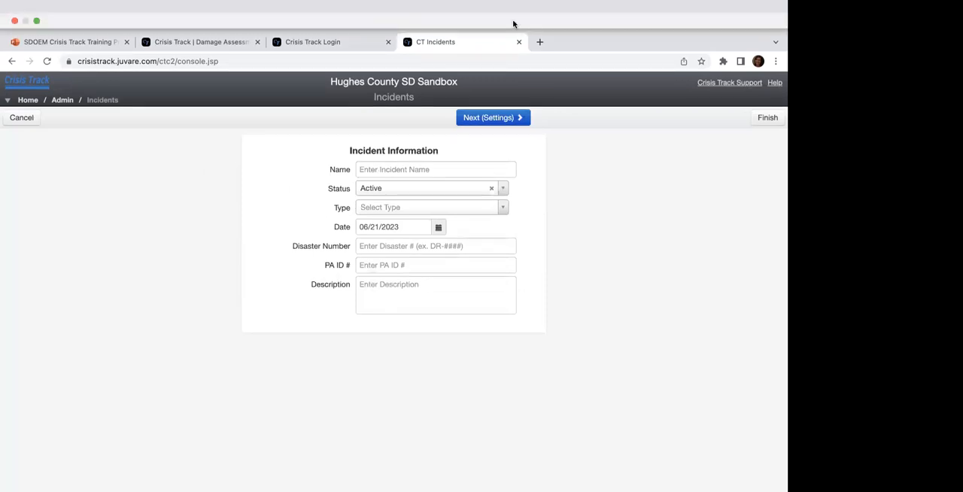
left_click(367, 138)
type("Jenelle's Test 6/21/23")
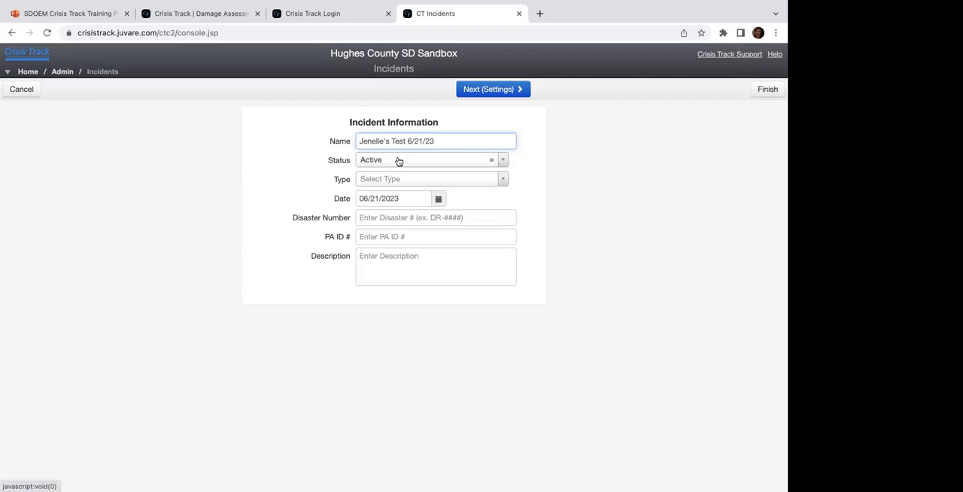
Step: Try out the incident's status options by switching it to Closed and back to Active
left_click(423, 164)
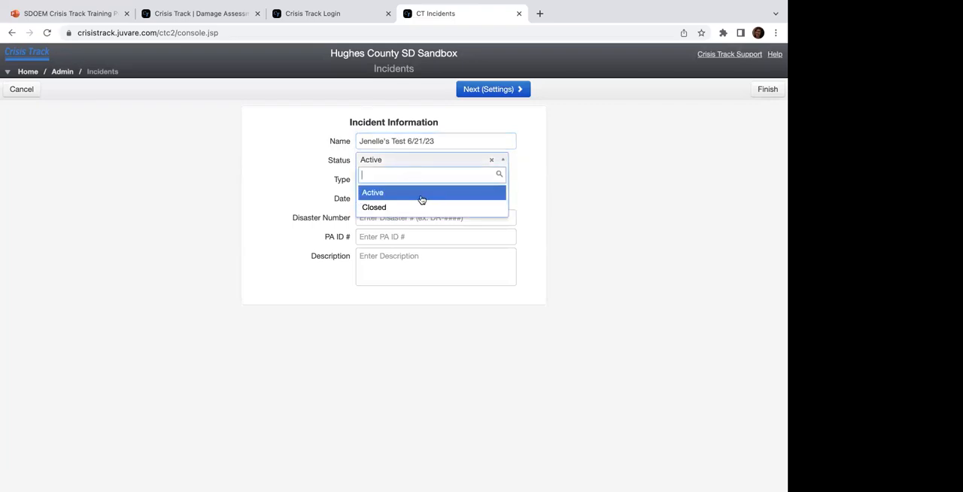
left_click(421, 197)
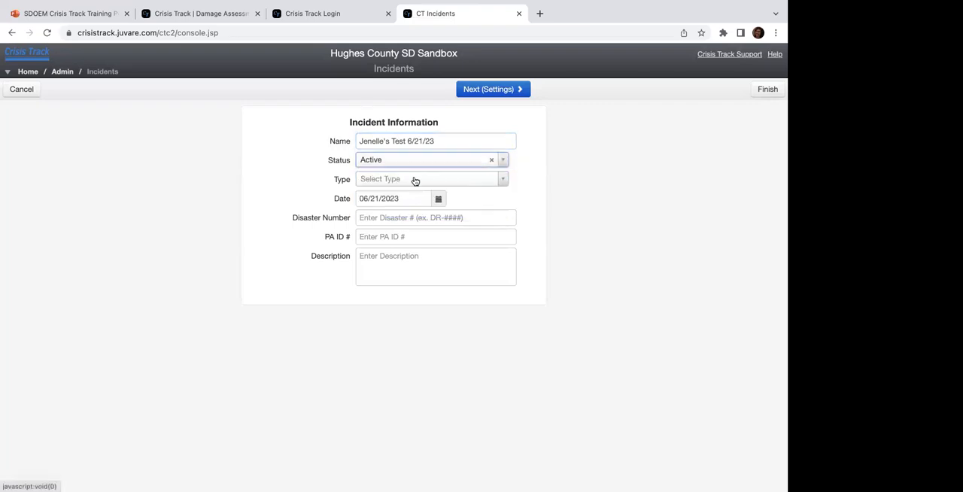
left_click(403, 167)
left_click(404, 209)
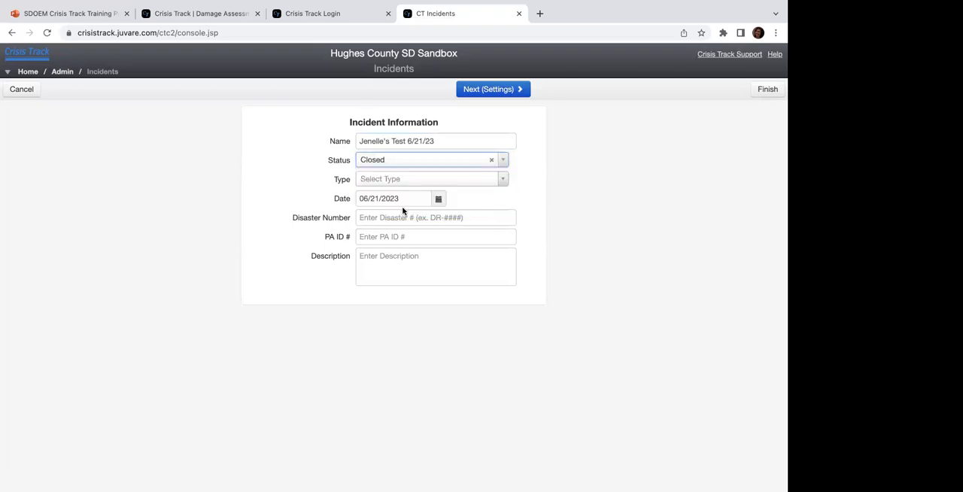
left_click(370, 193)
Step: Look through the available incident types and set the incident's type to Other
left_click(387, 182)
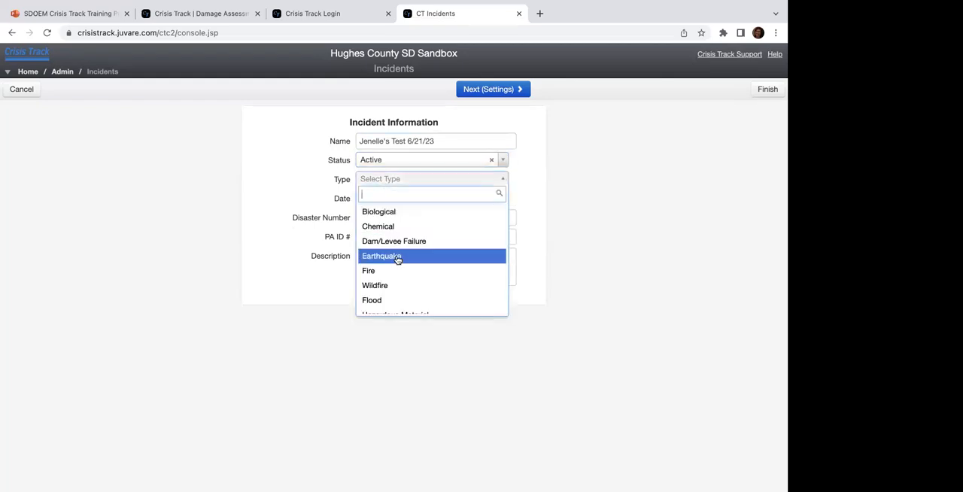
scroll(405, 231, "down", 3)
scroll(403, 231, "down", 5)
scroll(403, 230, "down", 3)
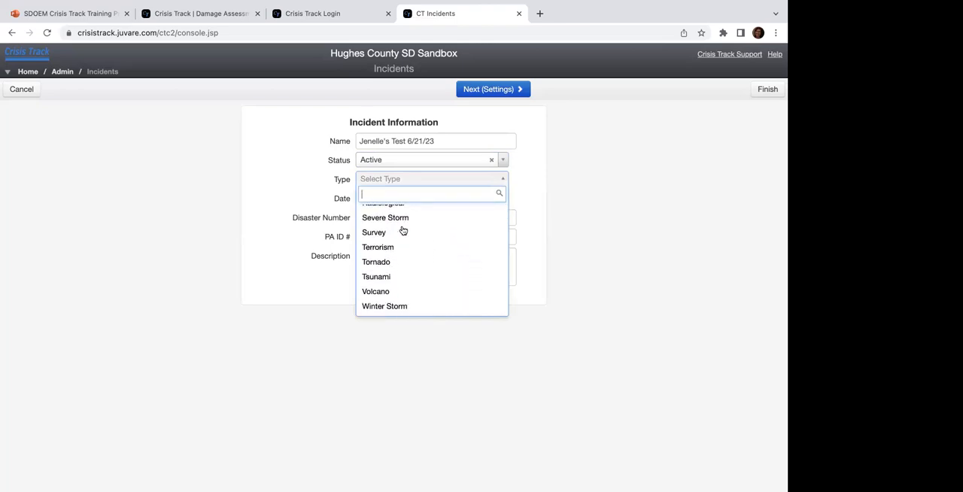
scroll(403, 288, "up", 3)
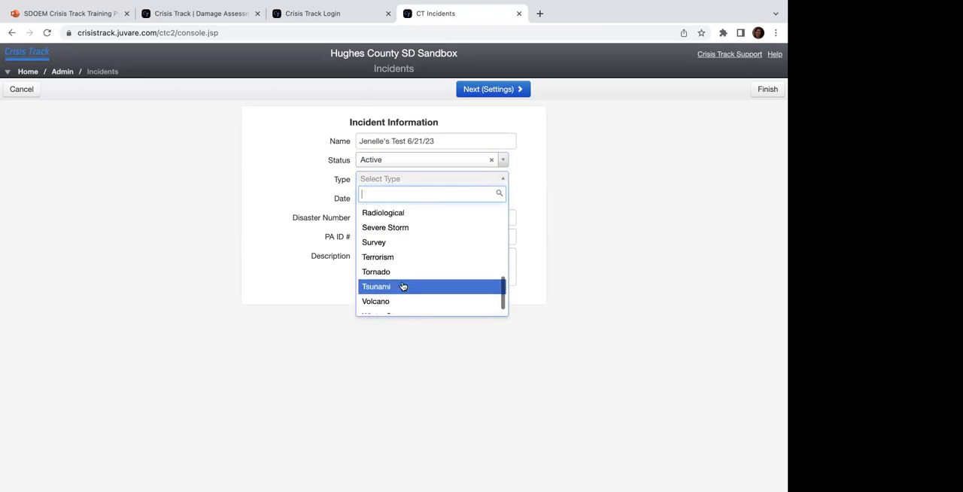
scroll(402, 287, "up", 2)
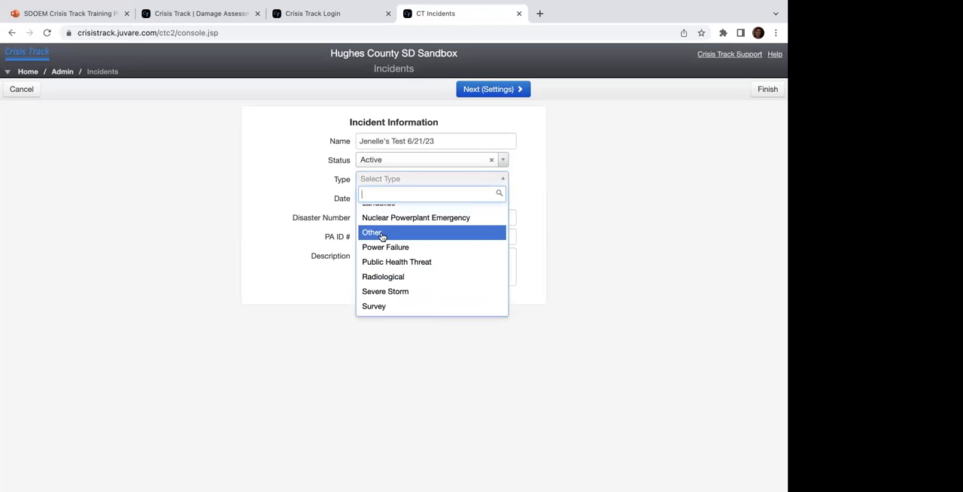
left_click(381, 236)
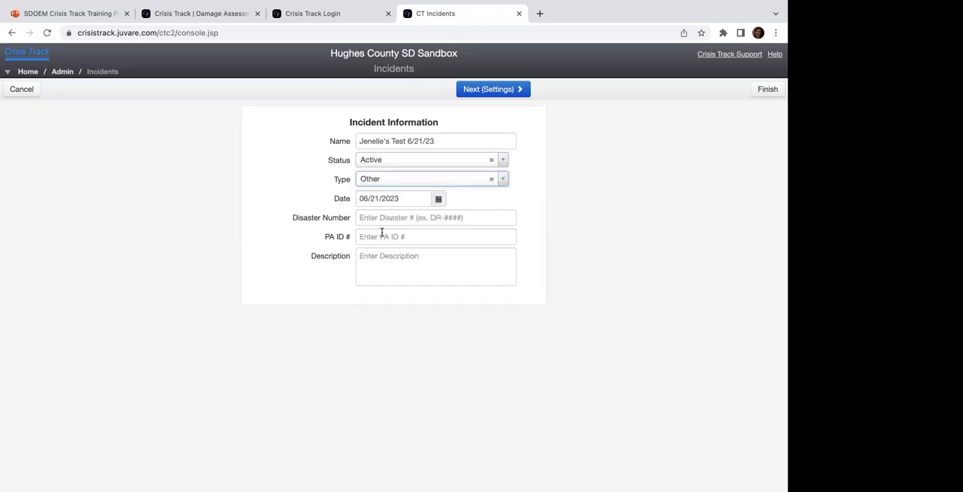
Step: Check the date calendar and the Disaster Number field, and enter the description "A test incident to support crisis training"
left_click(440, 203)
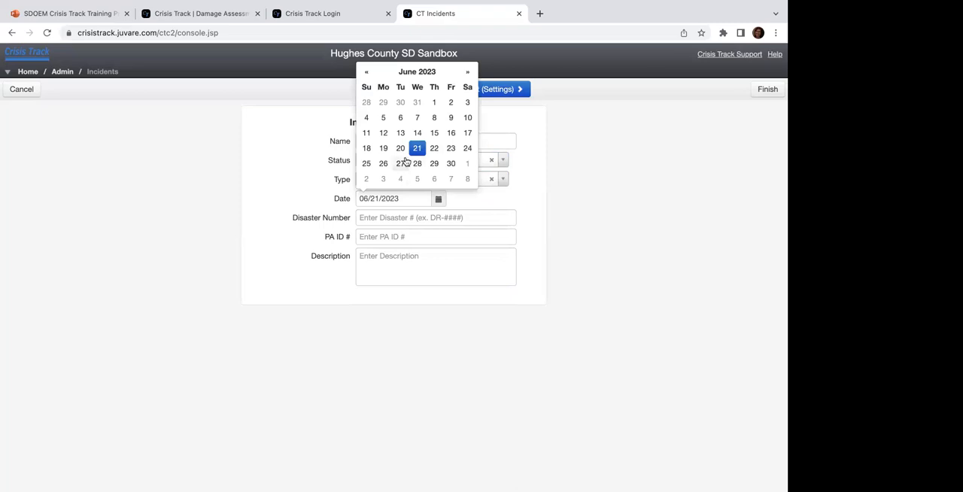
left_click(392, 218)
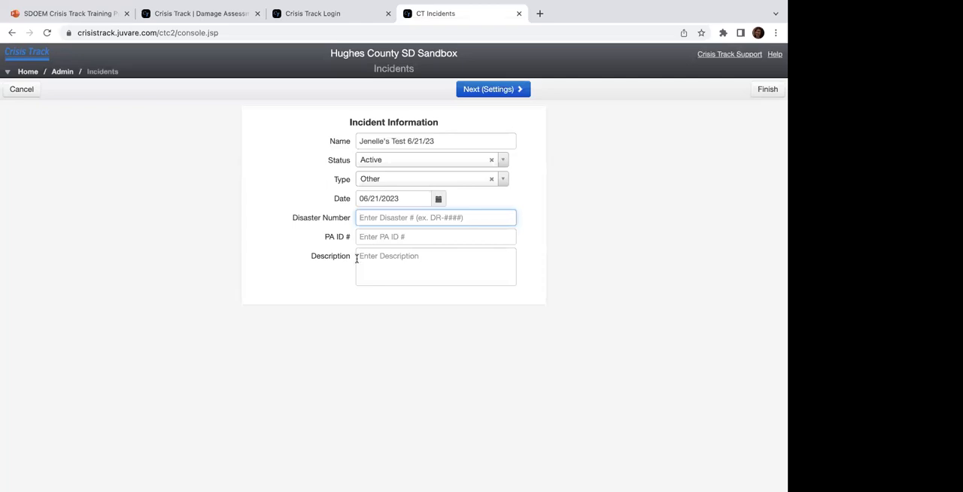
left_click(391, 275)
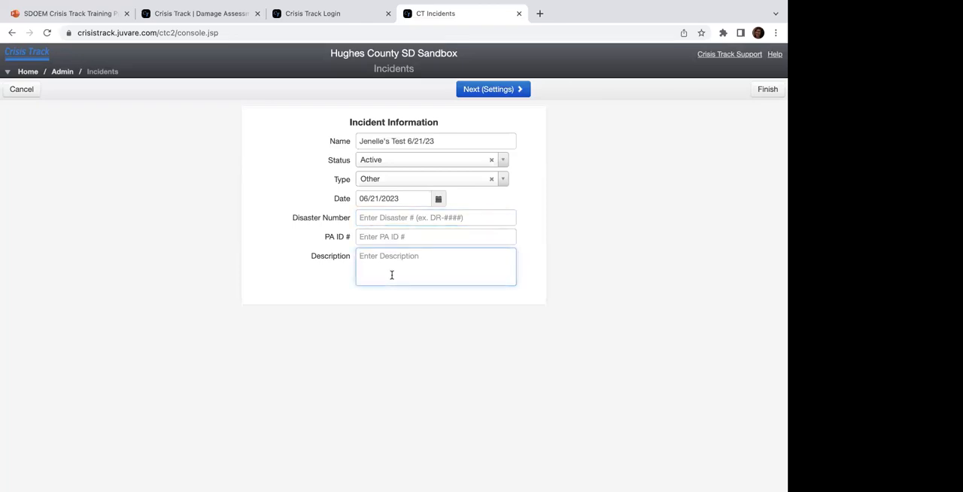
type("A test incident to support")
type("crisis training")
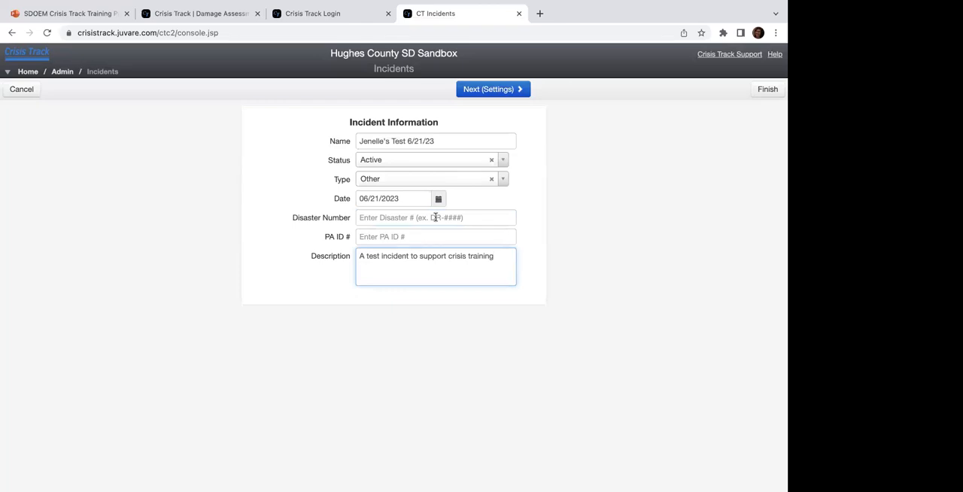
Step: Continue to the incident settings and review the Population and County FEMA Factor values
left_click(503, 91)
left_click_drag(409, 140, 367, 142)
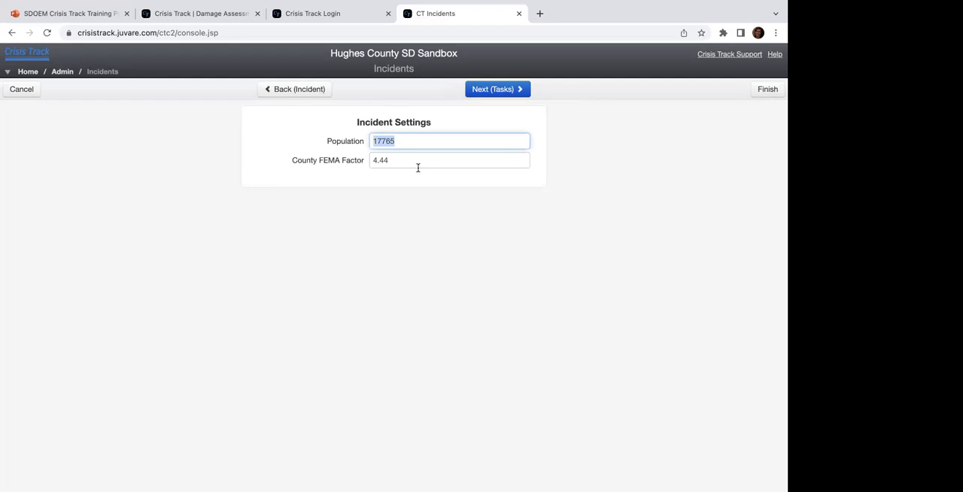
left_click_drag(407, 161, 341, 161)
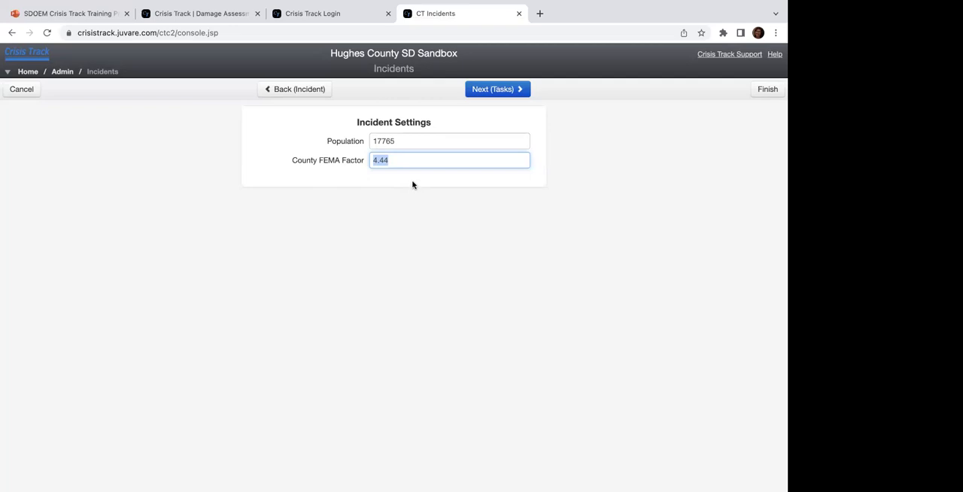
Step: Add the preconfigured Damage Assessment Team and Road Clearing tasks to the incident, leaving out both Damage Assessment Zone 2 tasks
left_click(486, 95)
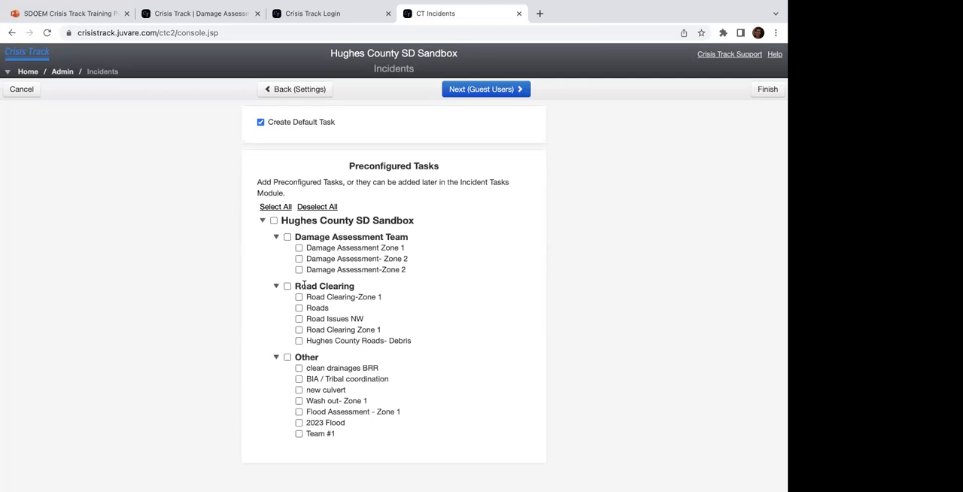
left_click(287, 239)
left_click(287, 287)
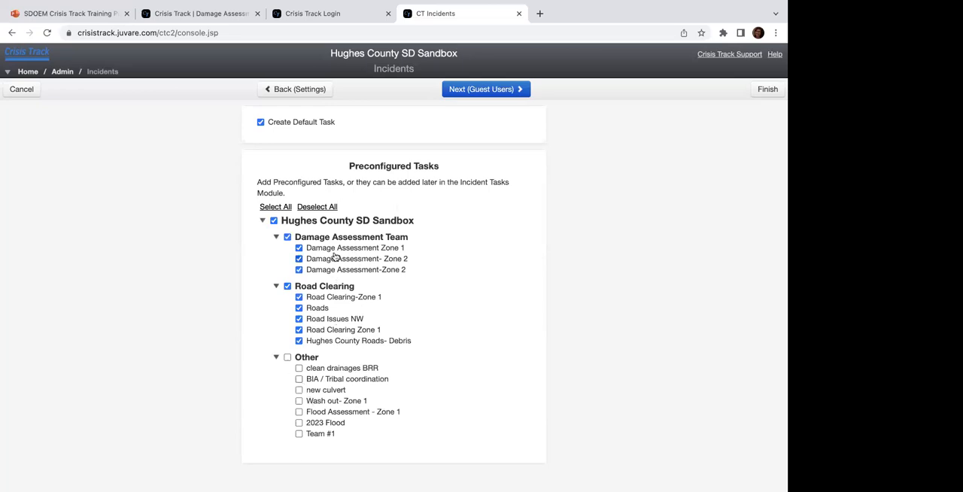
left_click(299, 270)
left_click(300, 260)
Step: Skip the guest users, exclude the Local Roads Map Viewer map layer, and finish creating the incident
left_click(498, 89)
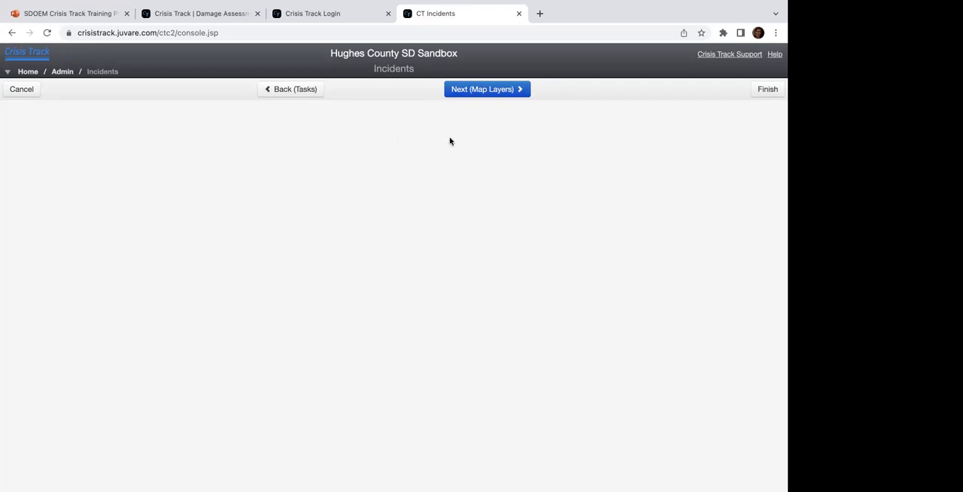
left_click(483, 90)
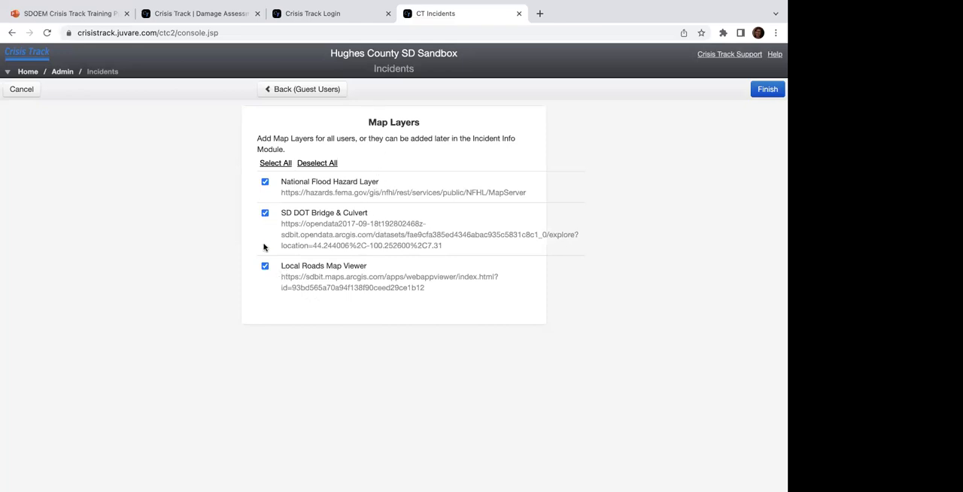
left_click(264, 269)
left_click(764, 90)
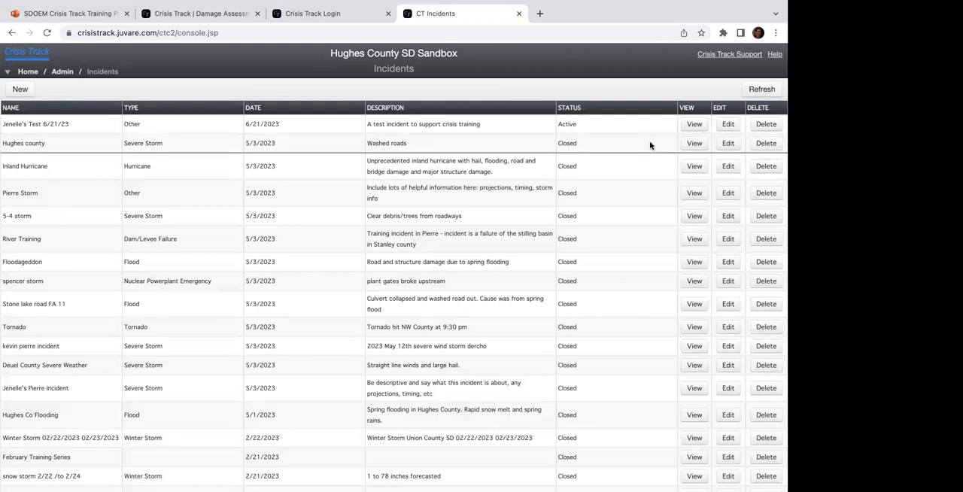
Step: Refresh the incidents list several times to check for newly created incidents
left_click(762, 89)
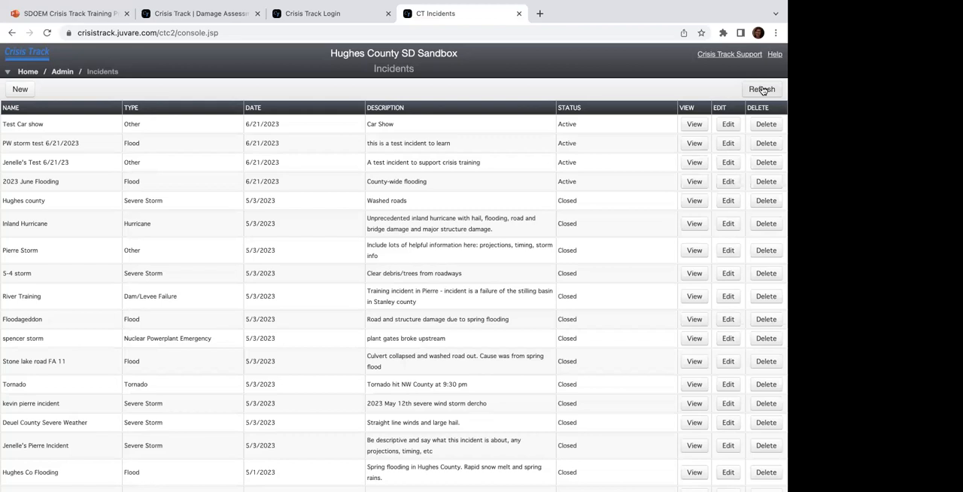
left_click(763, 90)
left_click(763, 90)
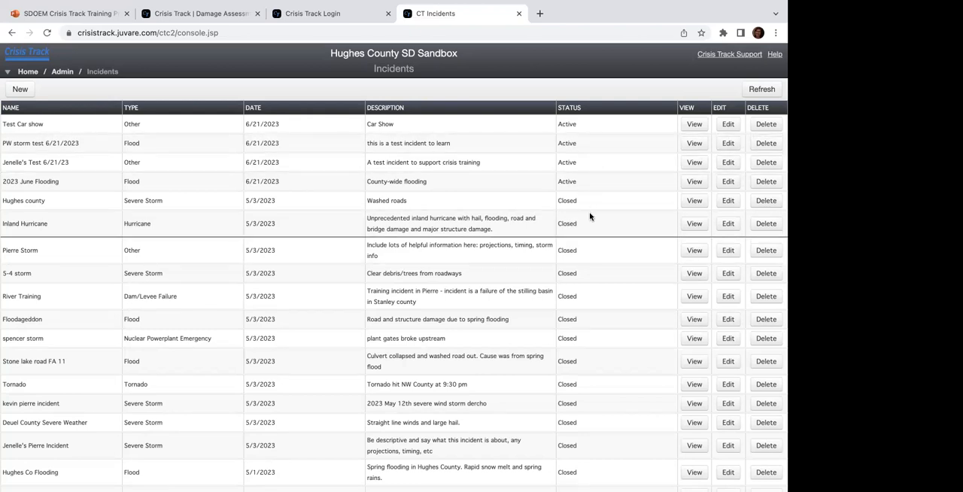
left_click(762, 87)
Step: Change the status of the new 6/21/23 test incident to Closed and save it
left_click(727, 163)
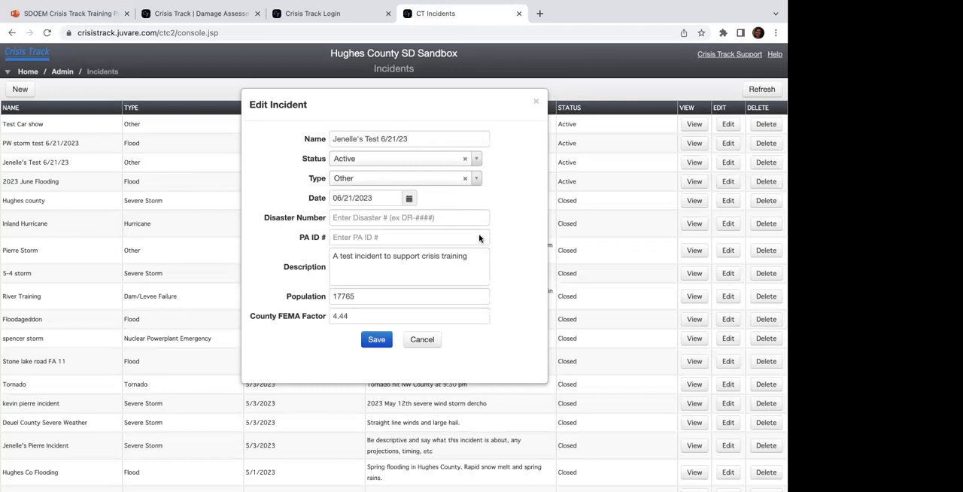
left_click(476, 159)
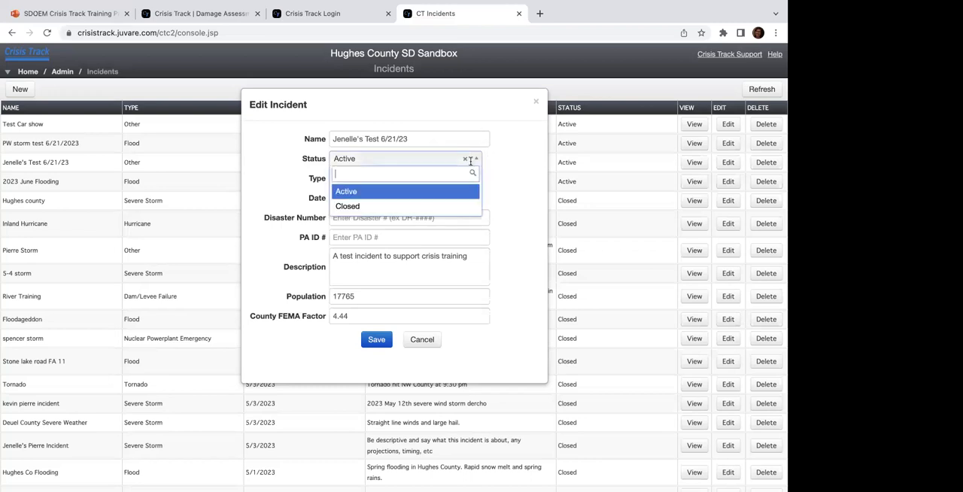
left_click(348, 209)
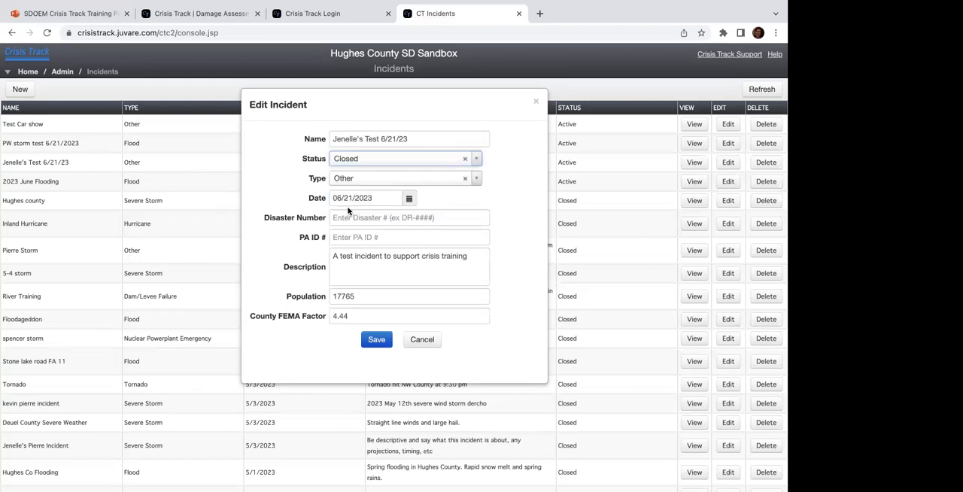
left_click(373, 340)
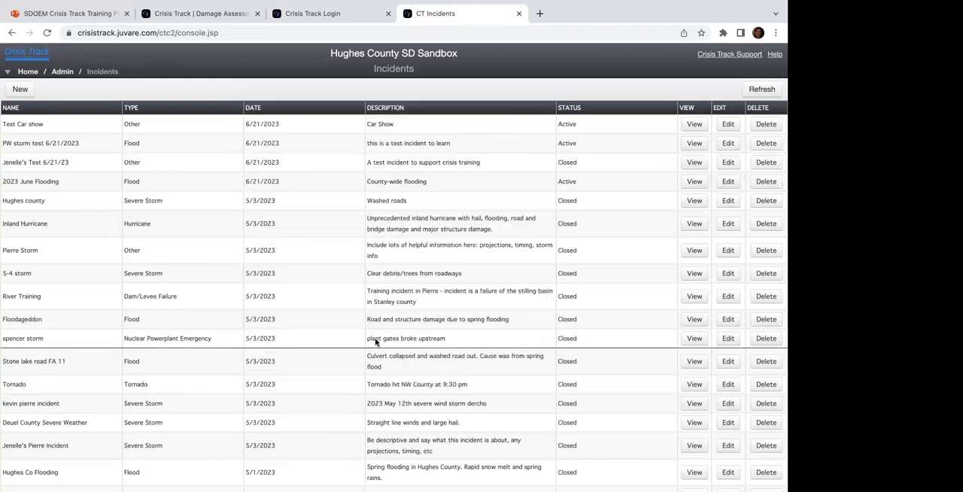
Step: Refresh the incidents list and look through it to check which incidents are active or closed
left_click(762, 89)
scroll(481, 219, "down", 3)
scroll(481, 219, "up", 3)
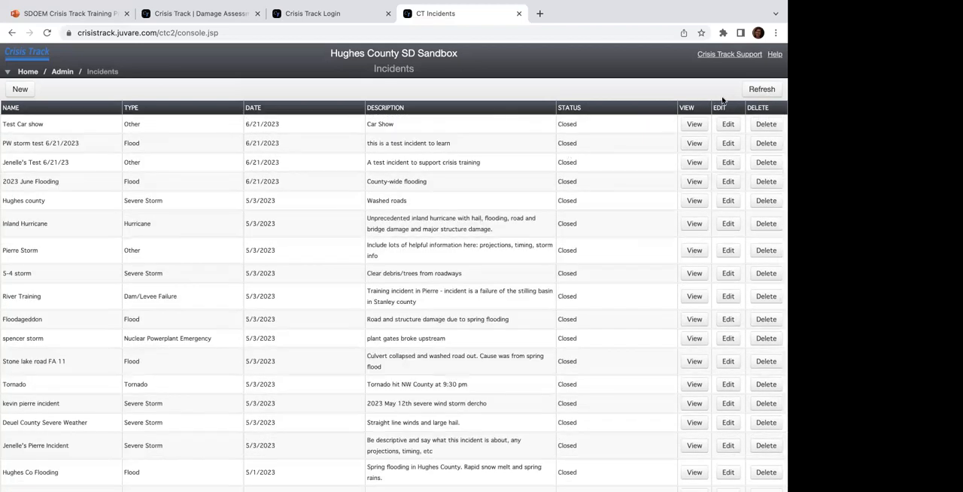
scroll(555, 249, "down", 5)
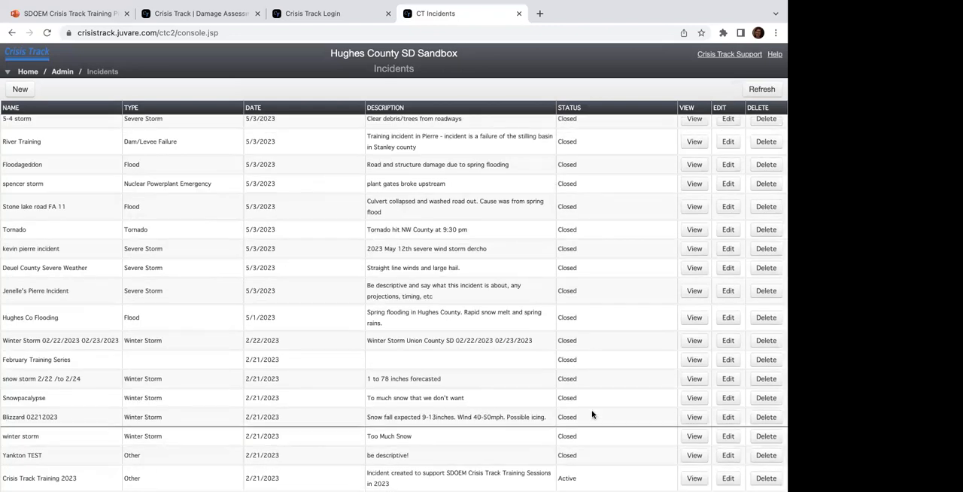
scroll(594, 414, "up", 5)
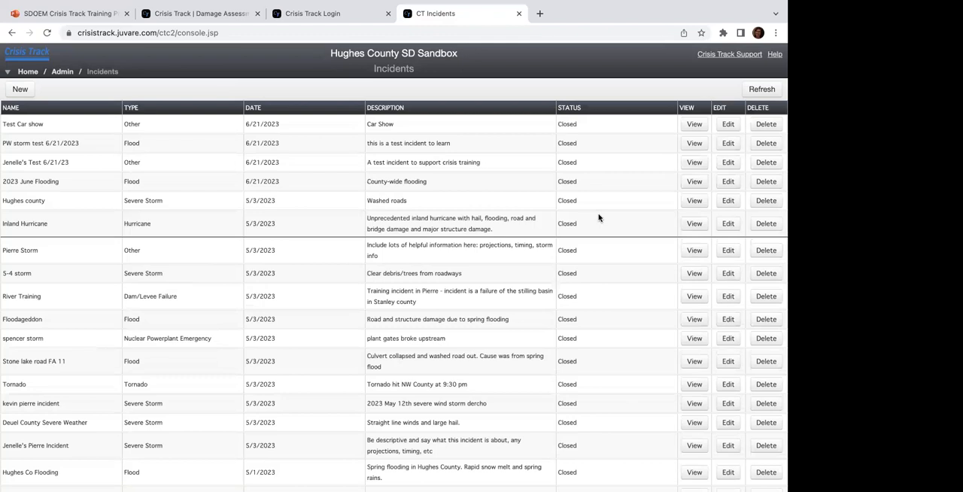
scroll(599, 218, "down", 5)
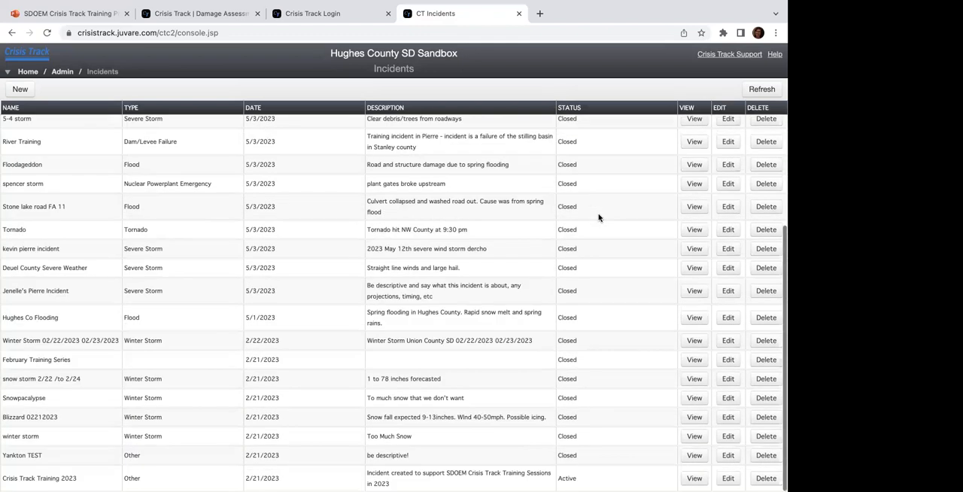
scroll(599, 218, "up", 5)
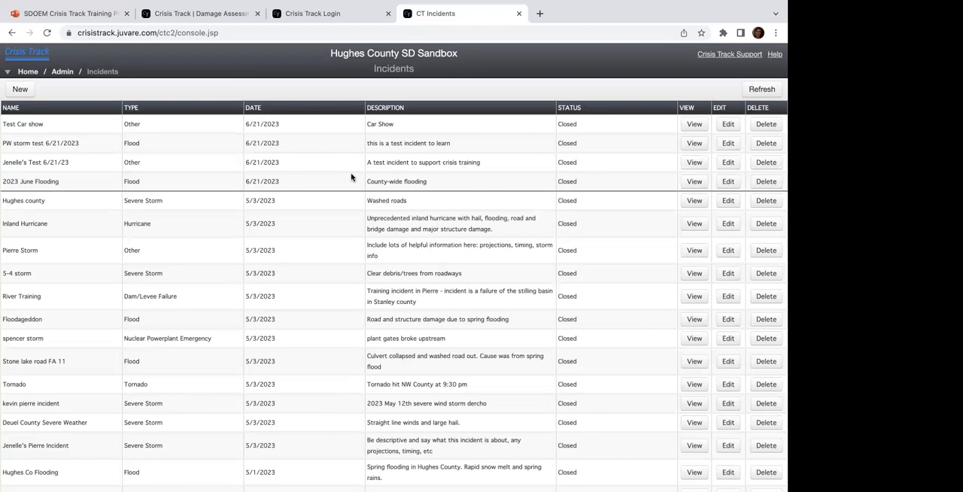
Step: Look through the incidents list, return to the home page, and reopen the incidents list from the administrative functions
scroll(350, 177, "down", 5)
scroll(350, 177, "up", 5)
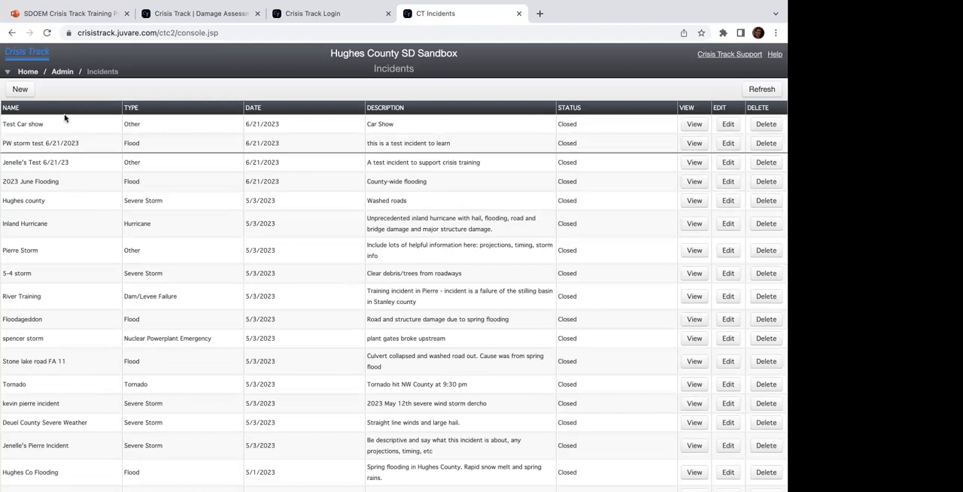
left_click(29, 73)
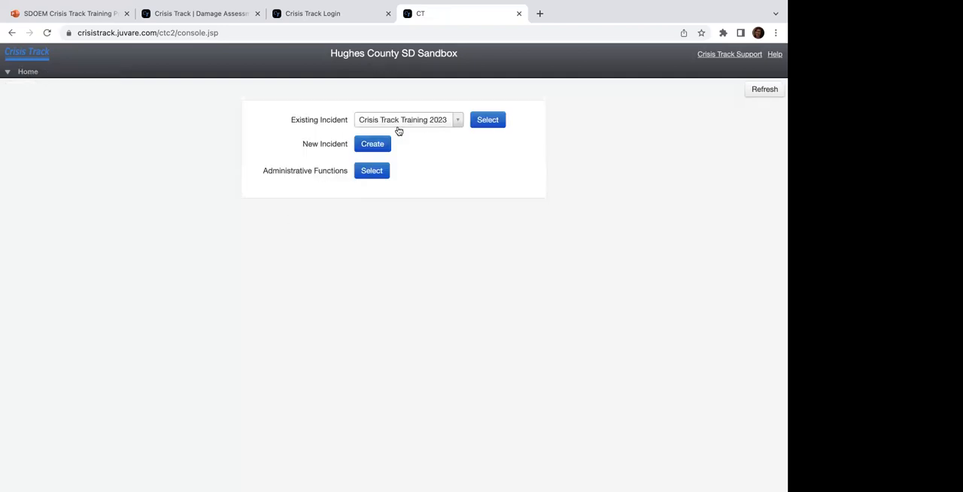
left_click(370, 173)
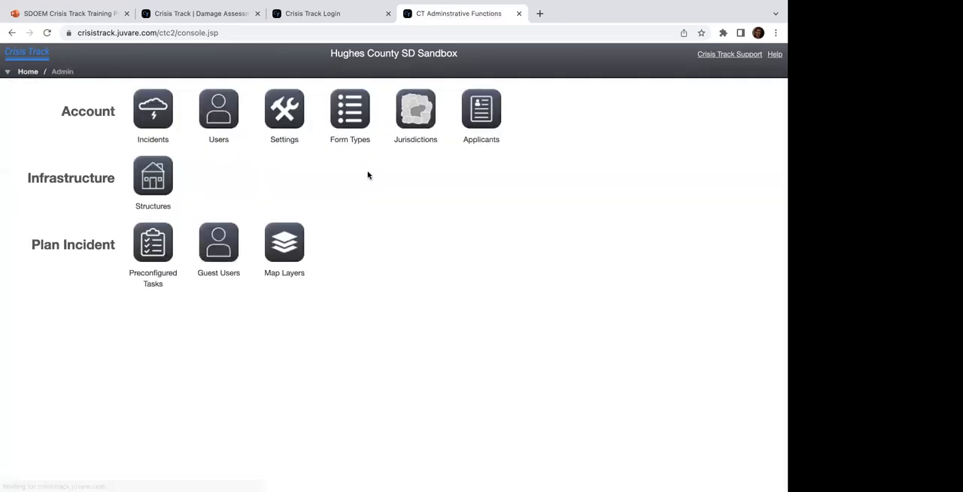
left_click(158, 111)
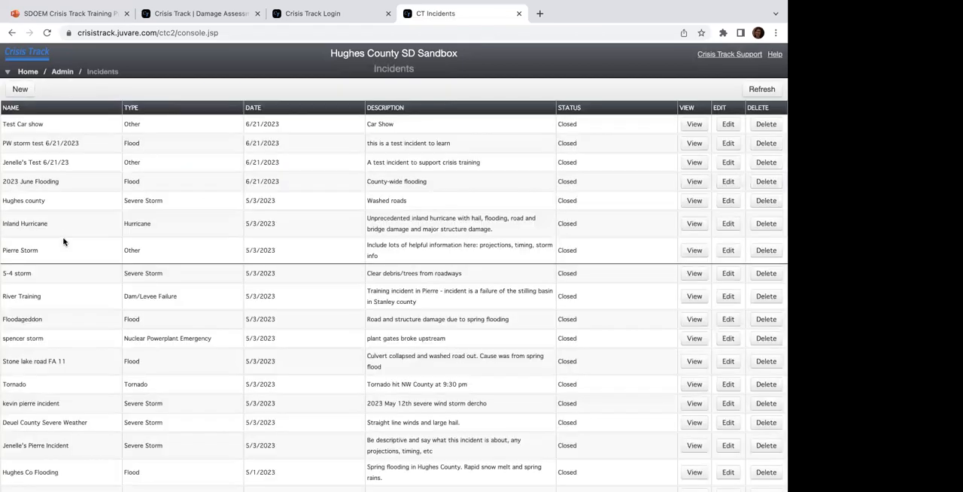
Step: Return to the home page and create an incident named with the presenter's first name plus "test 2", leaving the remaining fields at their defaults
left_click(26, 72)
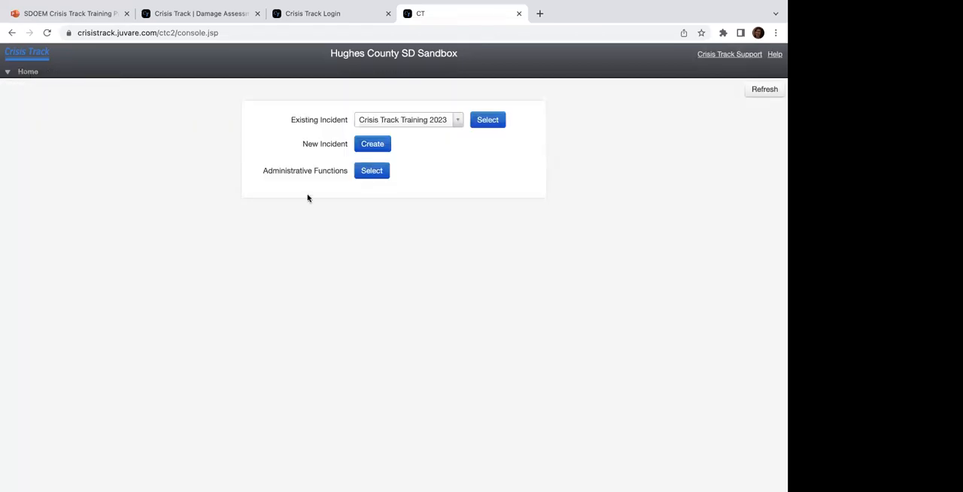
left_click(375, 150)
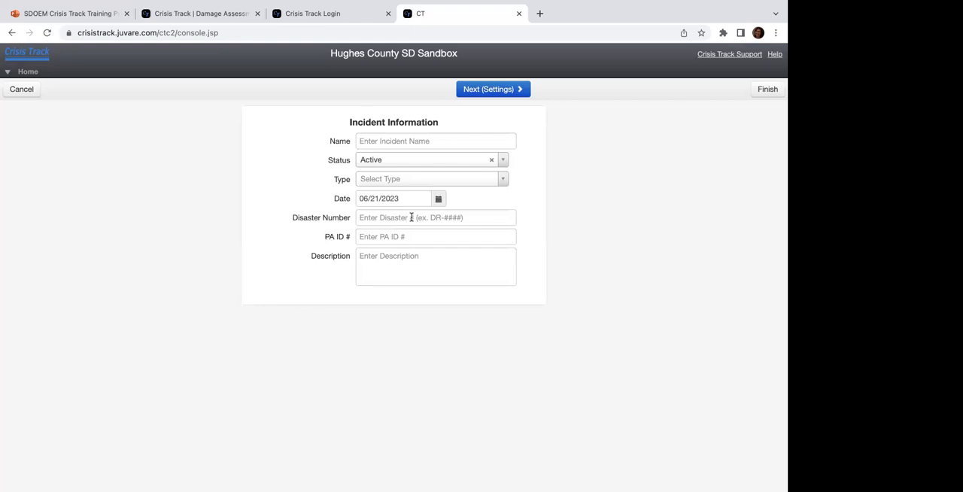
left_click(397, 140)
type("Jennel")
key("BackSpace")
key("BackSpace")
key("BackSpace")
type("ellle test 2")
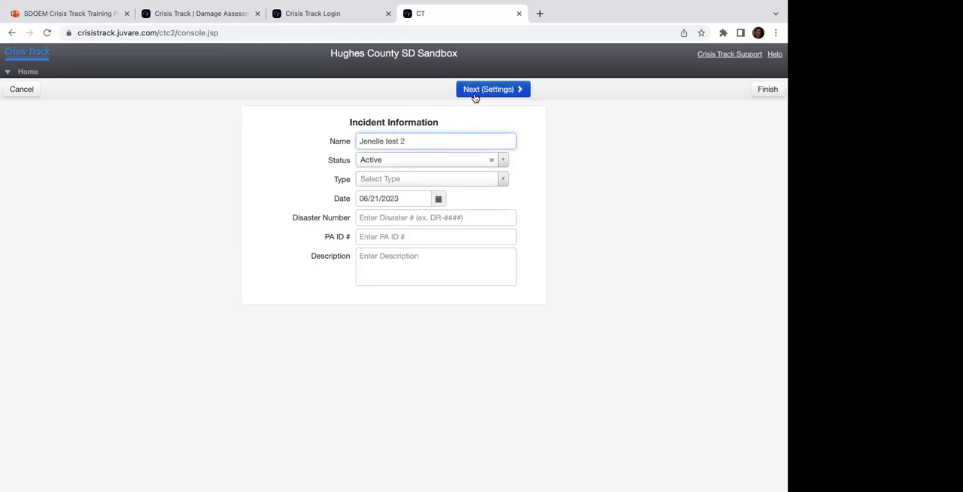
left_click(777, 91)
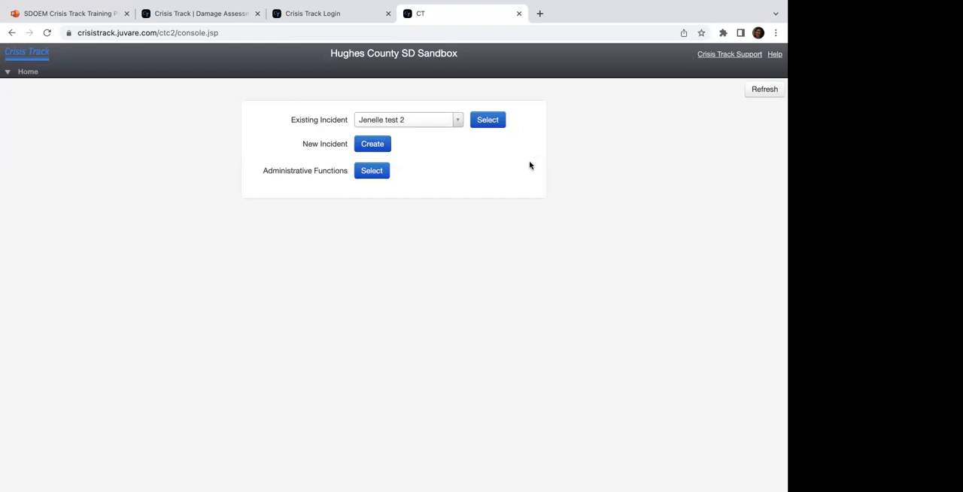
Step: Check the existing incident choices on the home page, and delete the active "test 2" incident from the administrative incidents list
left_click(383, 125)
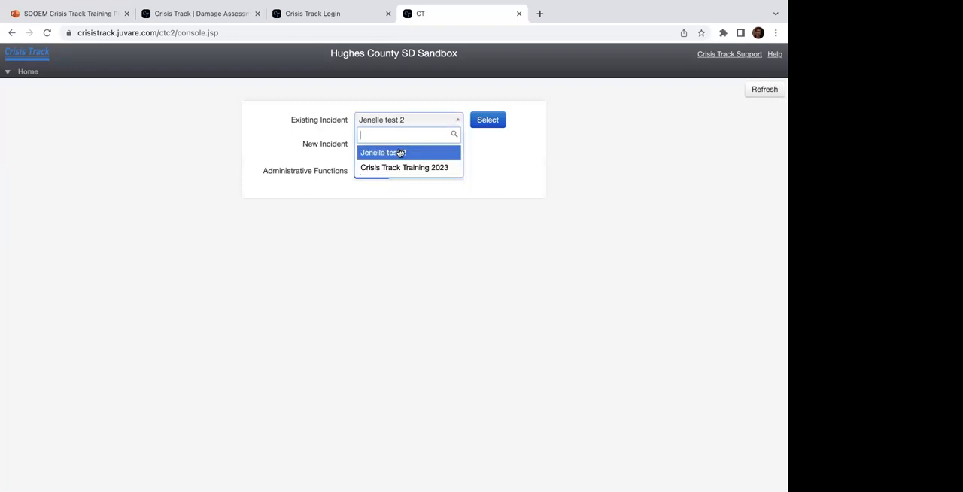
left_click(420, 105)
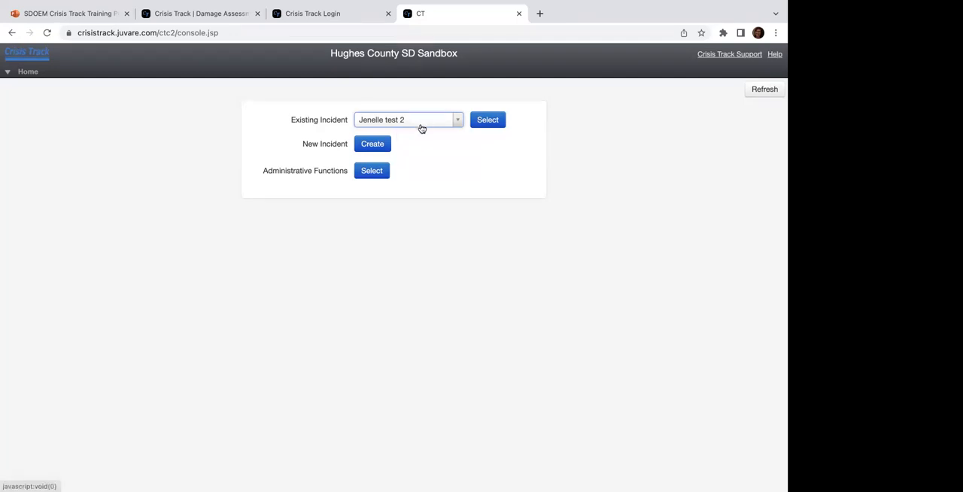
left_click(373, 171)
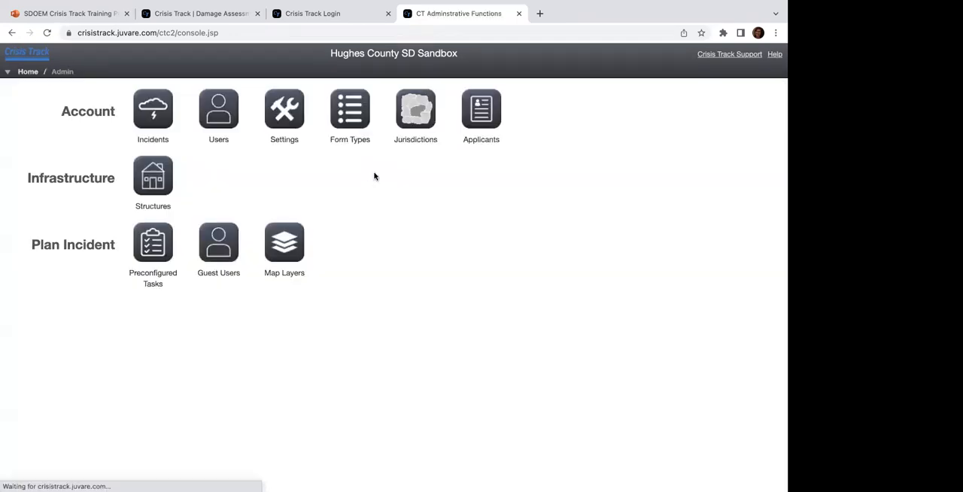
left_click(164, 122)
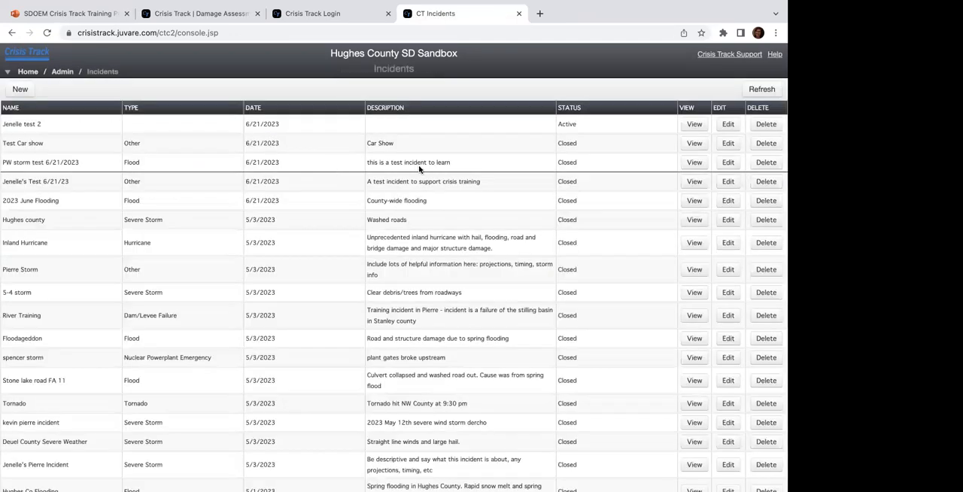
left_click(763, 124)
left_click(287, 170)
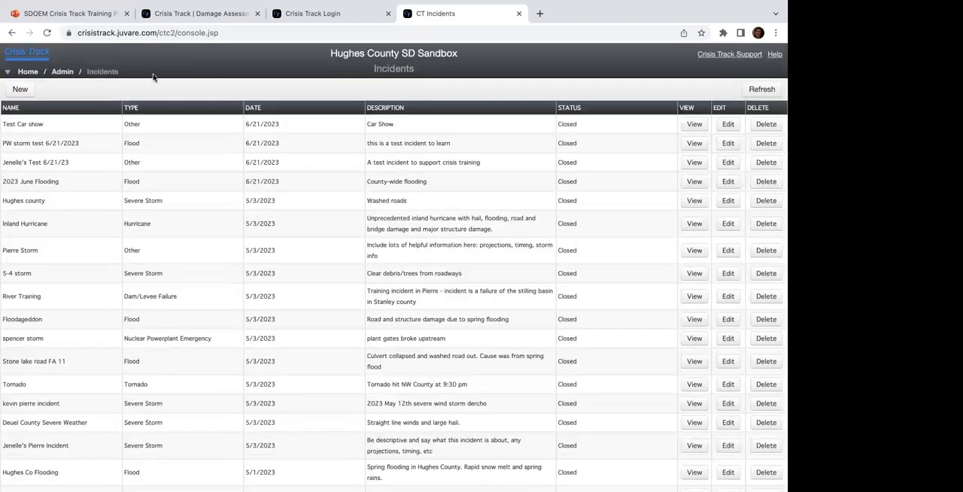
Step: Return through the administrative functions to the home page and switch to the SDOEM Crisis Track training presentation
left_click(62, 72)
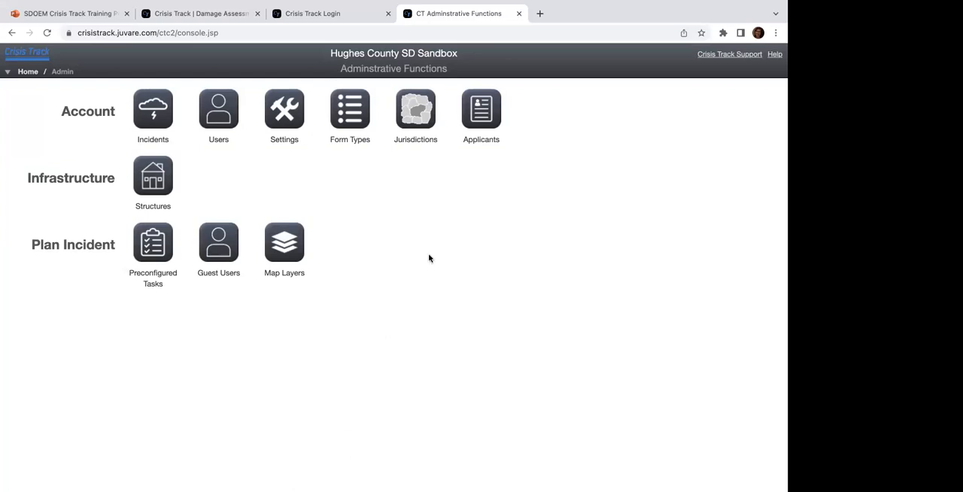
mouse_move(712, 10)
left_click(28, 71)
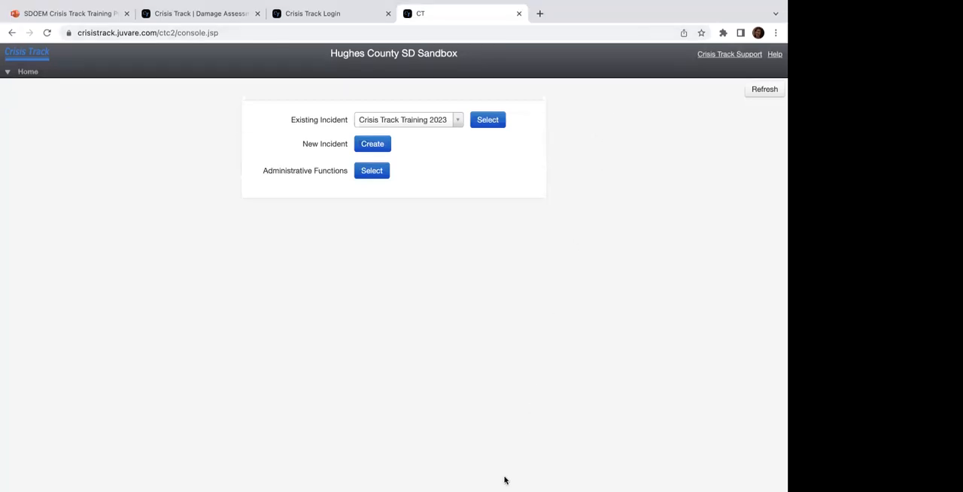
key("ctrl+Tab")
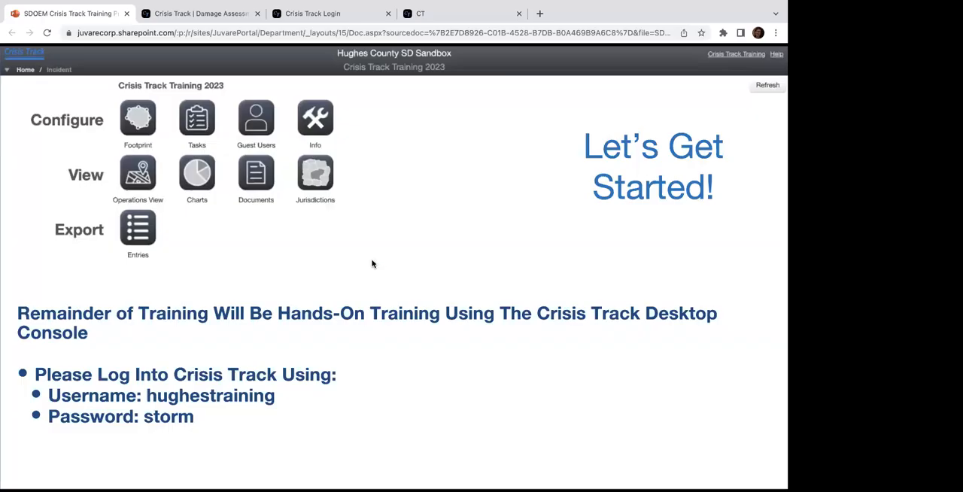
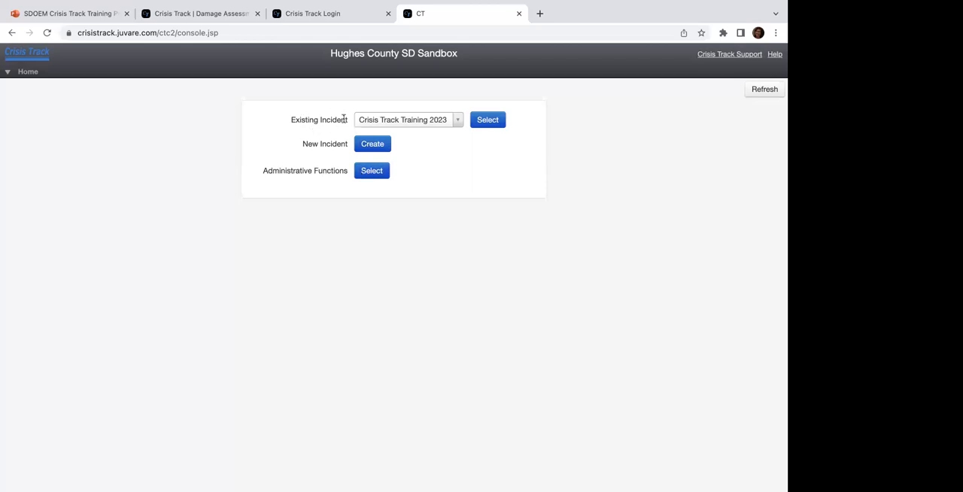
Step: Open the Crisis Track Training 2023 incident's footprint map and bring the Pierre area and SAMPLE Flood Area into view
left_click(488, 122)
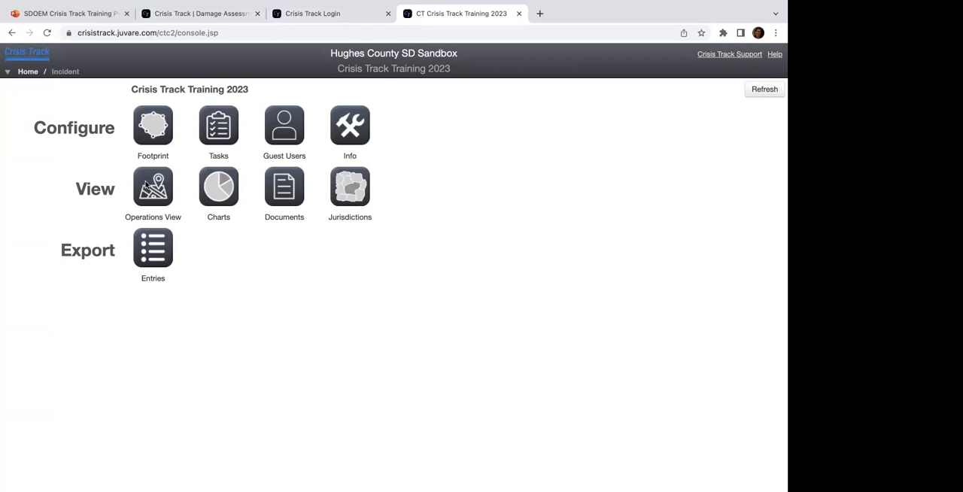
left_click(146, 127)
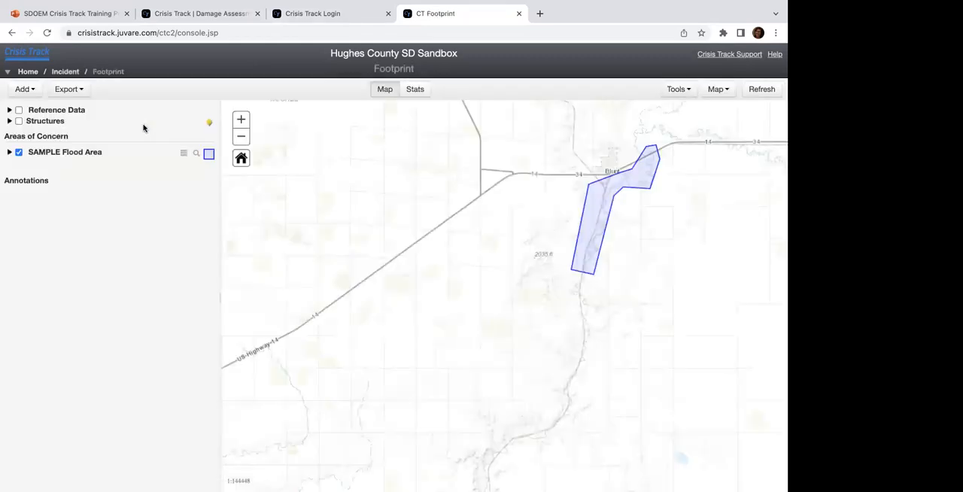
left_click(241, 138)
left_click(241, 158)
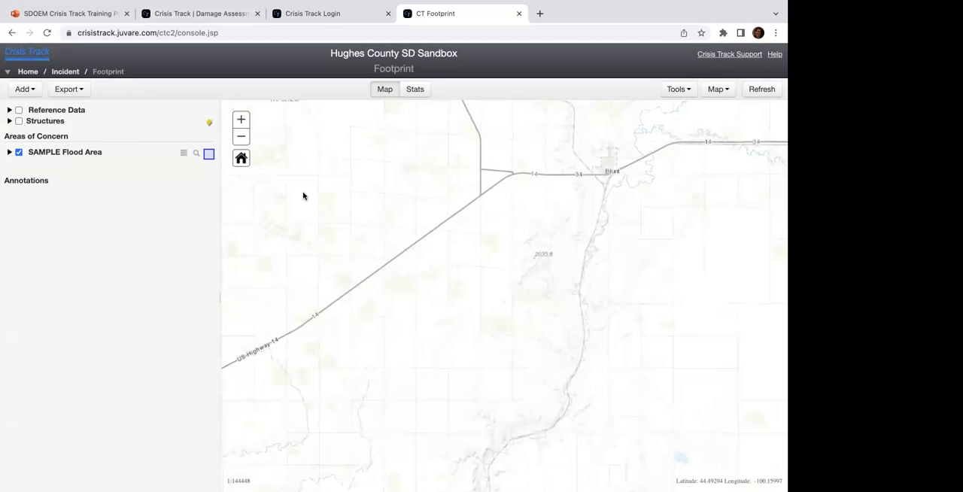
left_click(242, 138)
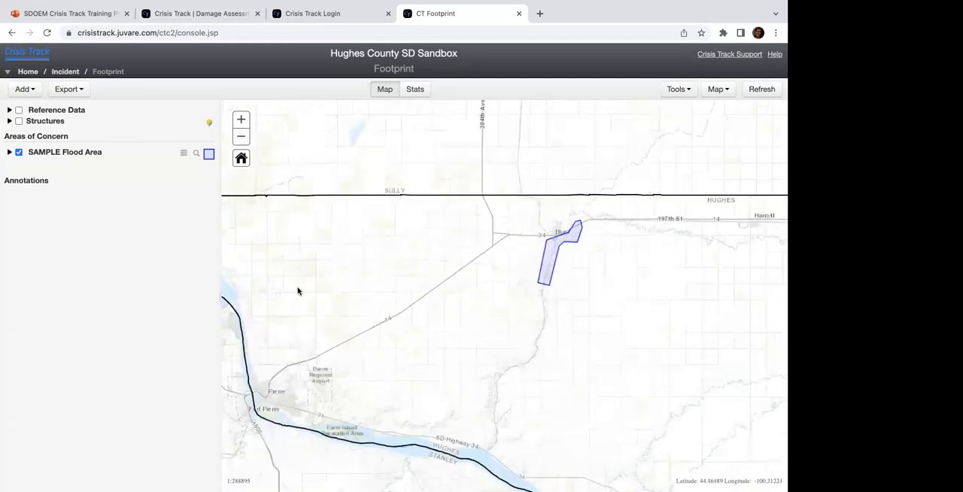
left_click_drag(283, 250, 291, 187)
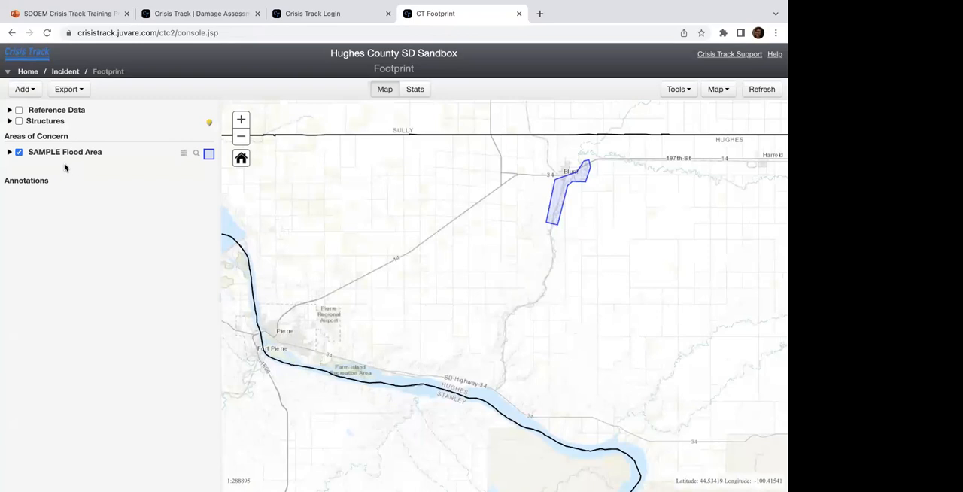
Step: Expand the Reference Data and Structures layers, and show all Initial Damage Report markers on the map
left_click(9, 110)
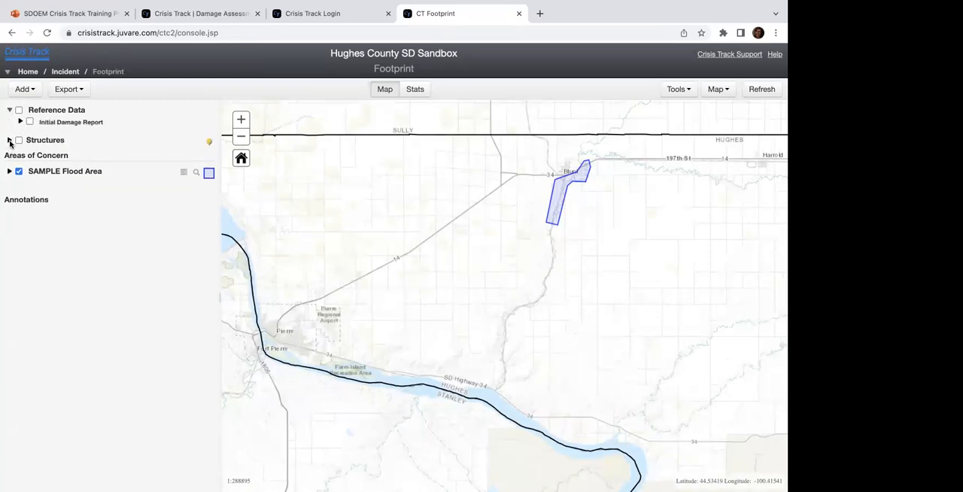
left_click(9, 139)
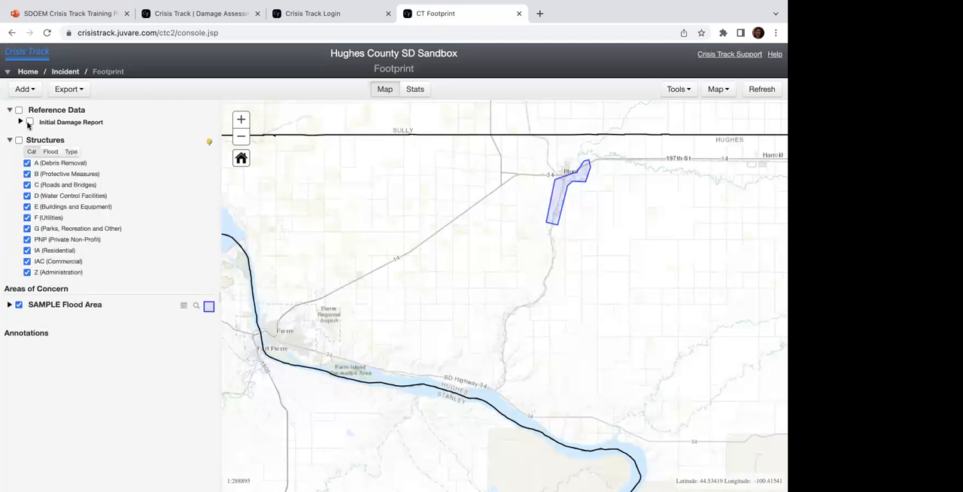
left_click(21, 122)
left_click(30, 122)
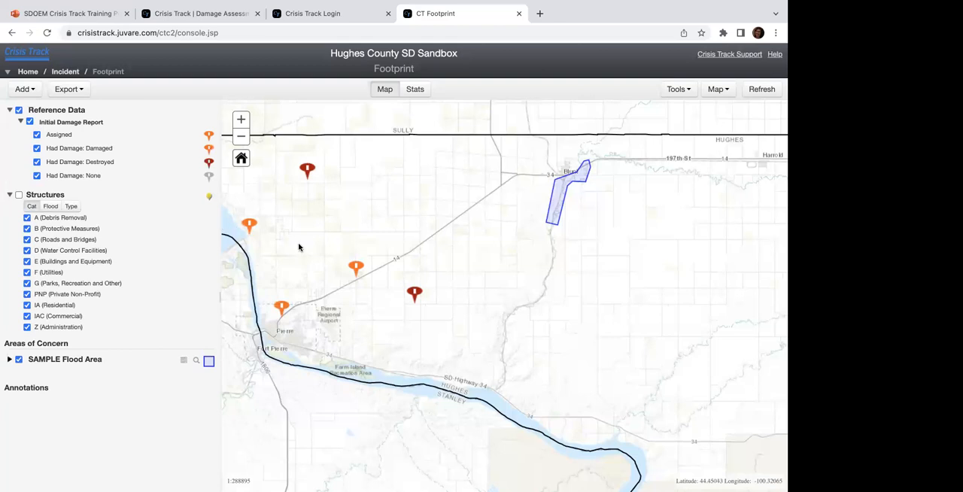
left_click_drag(298, 246, 402, 235)
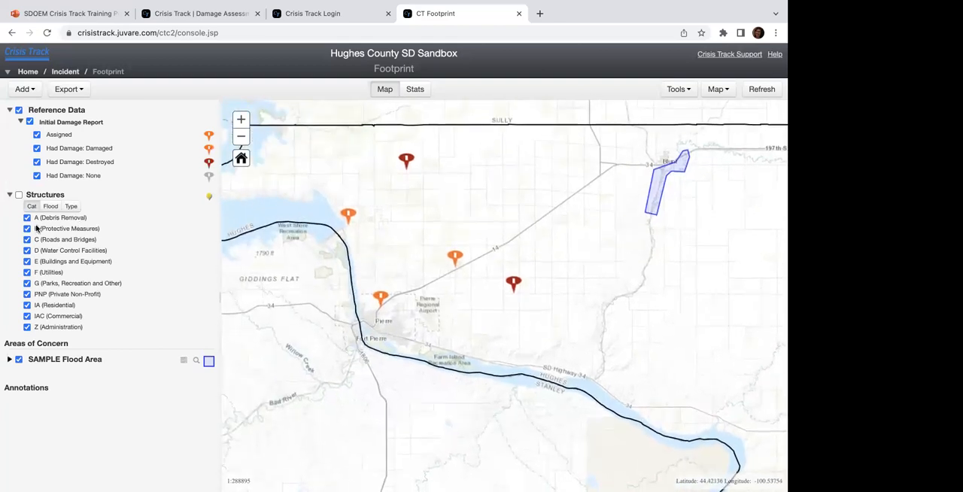
Step: Show the Structures layer, examine the structures around the SAMPLE Flood Area, and expand that area's details
left_click(19, 195)
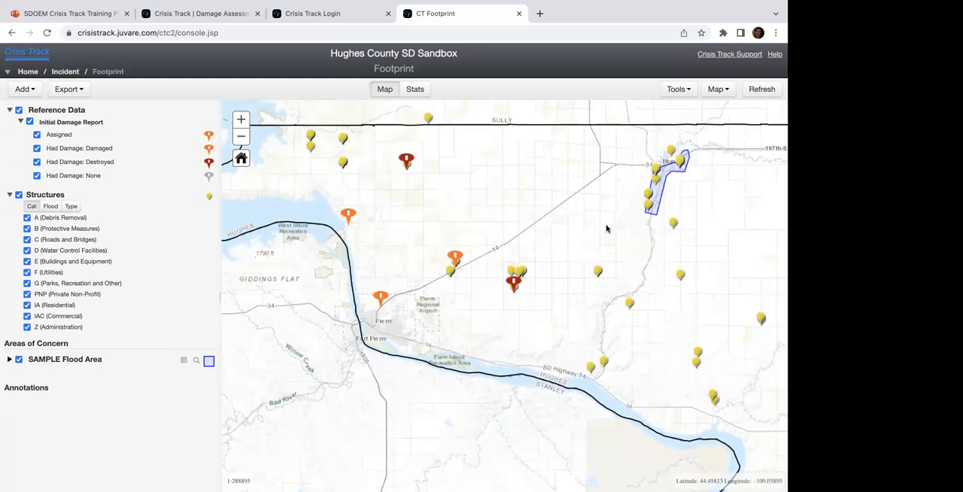
left_click_drag(518, 247, 427, 288)
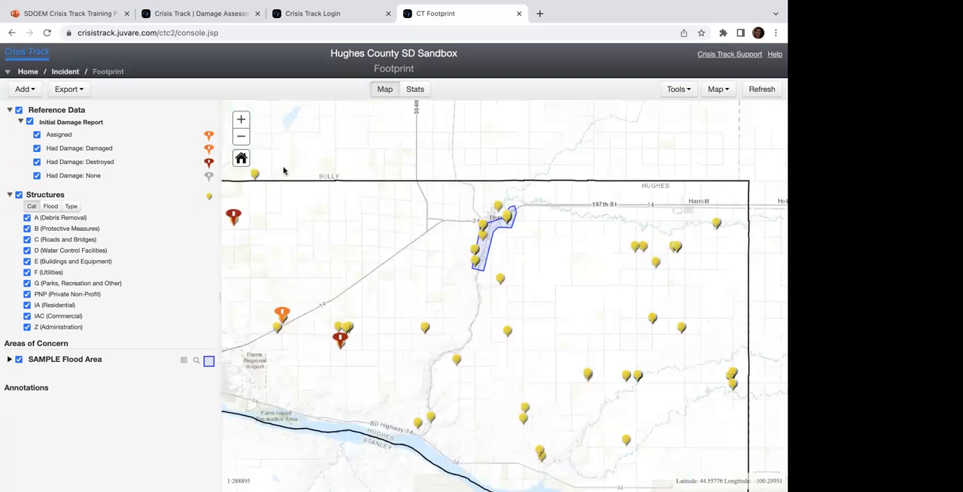
left_click(242, 120)
left_click(242, 119)
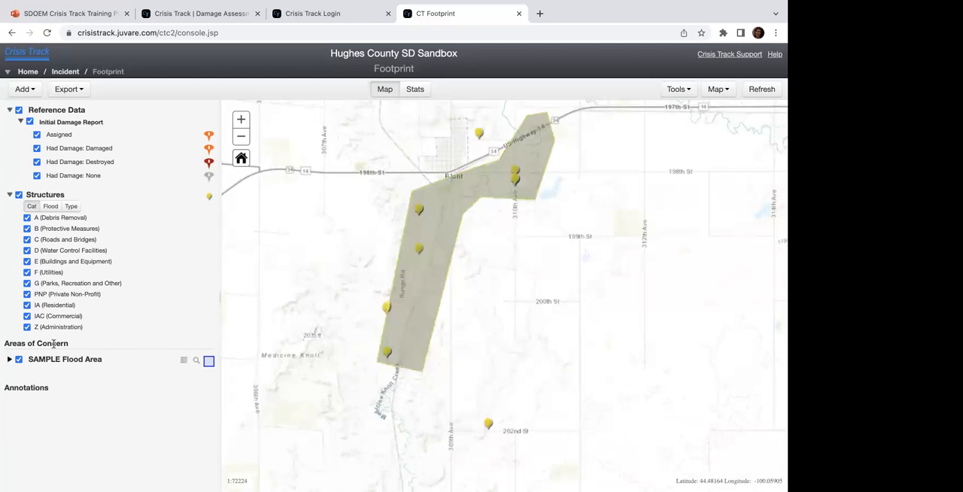
left_click(9, 360)
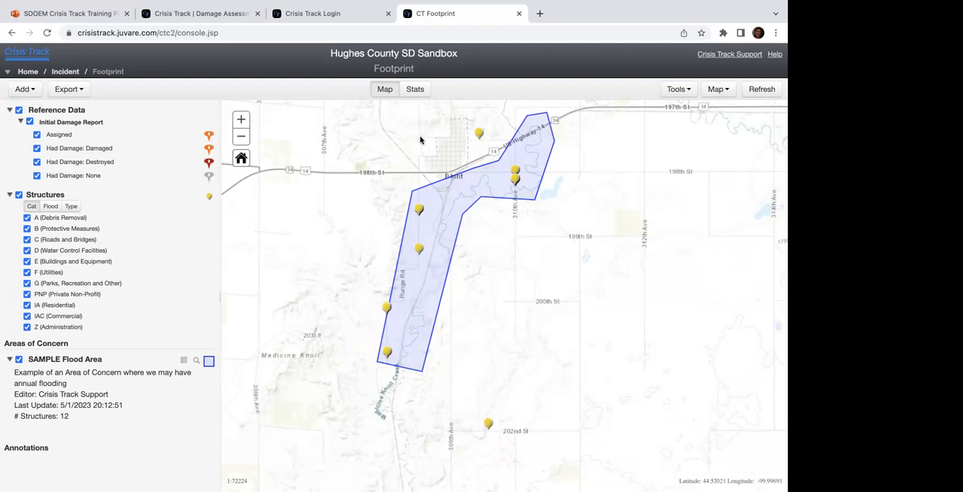
Step: Review the footprint statistics for the SAMPLE Flood Area and return to the map
left_click(415, 91)
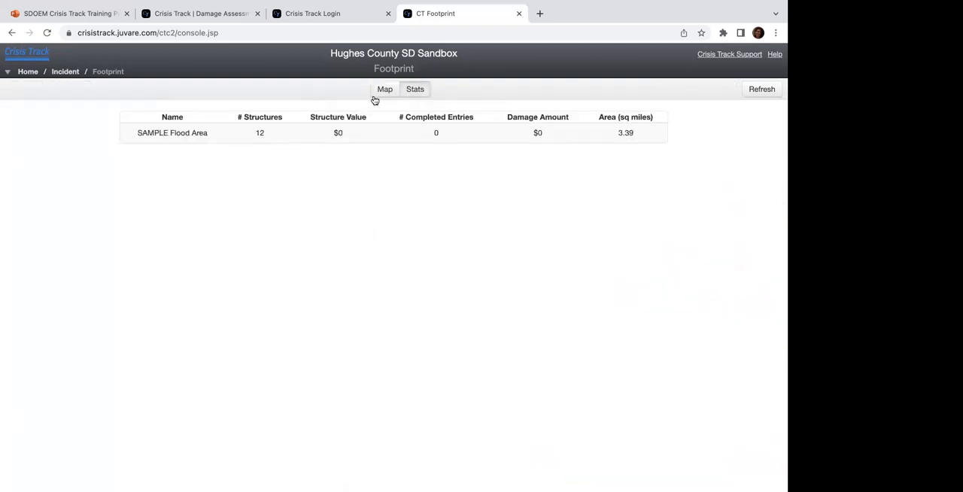
left_click(378, 94)
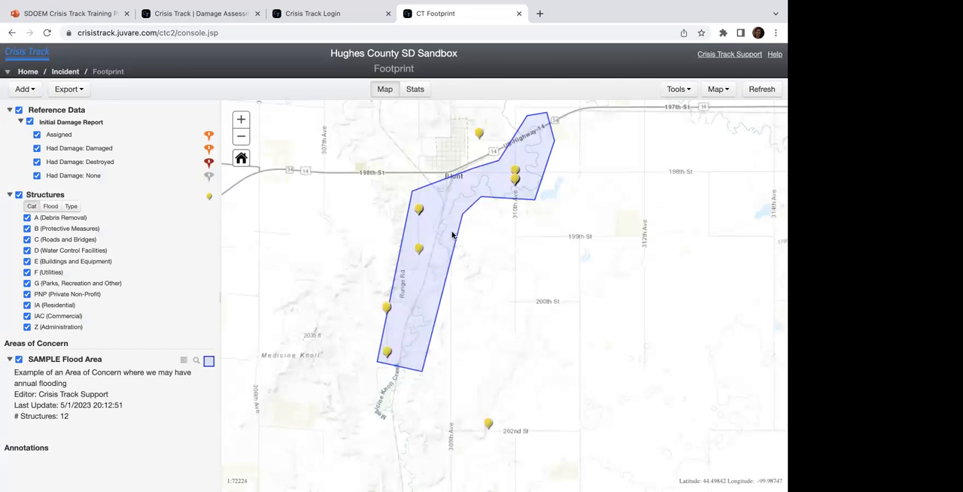
left_click(419, 91)
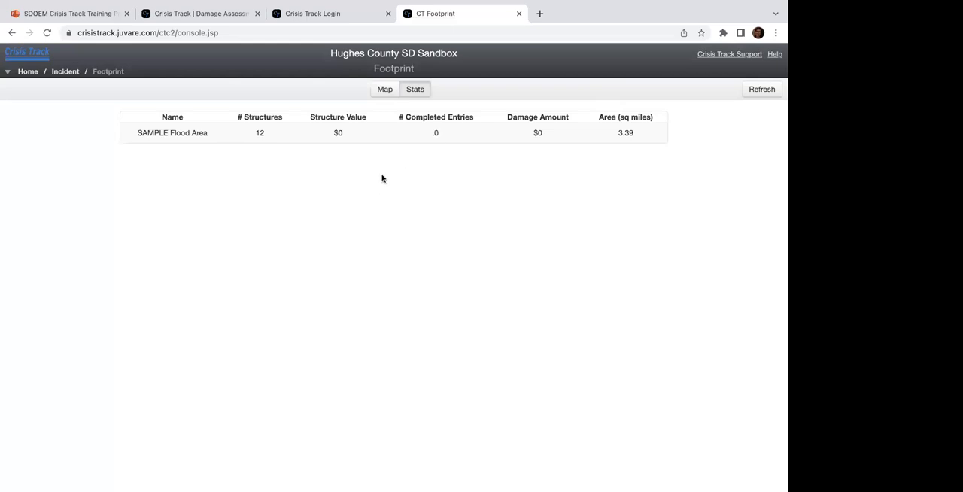
left_click(386, 90)
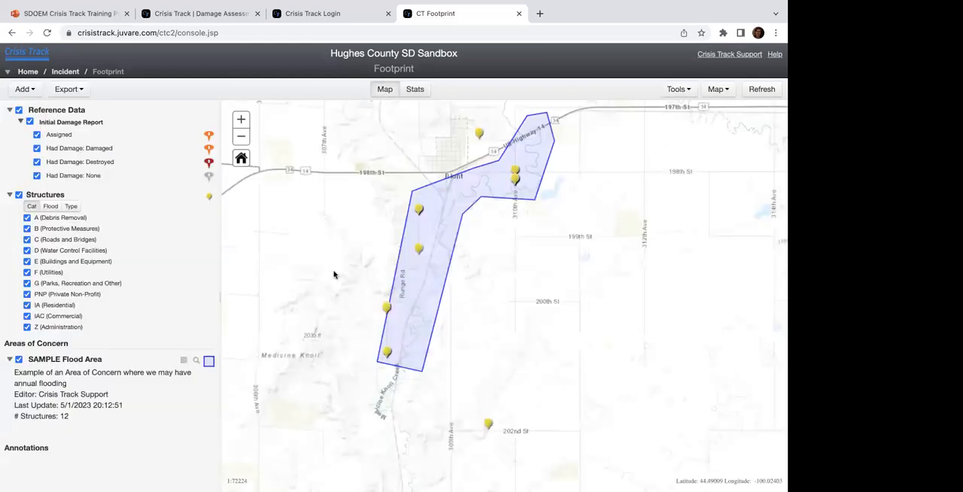
Step: Hide the Structures layer and bring the Initial Damage Report markers around Pierre into view
left_click(245, 141)
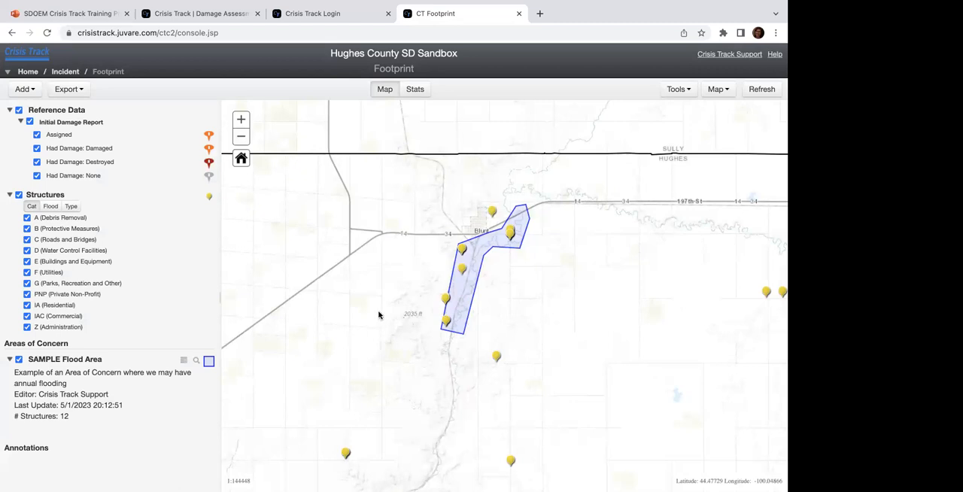
left_click(241, 137)
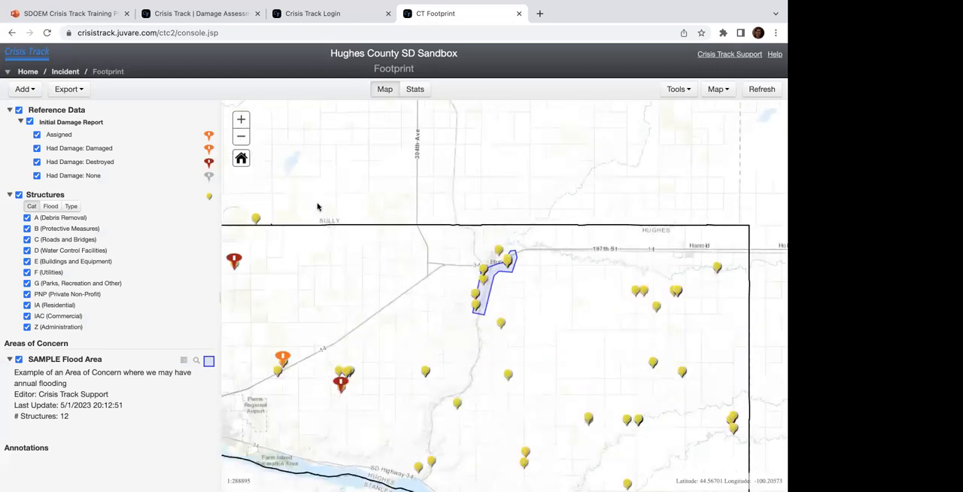
left_click_drag(318, 207, 419, 146)
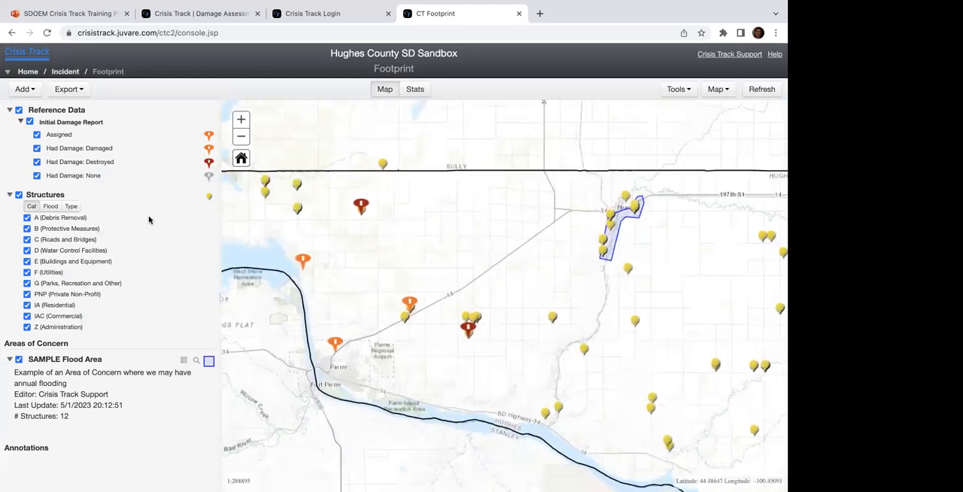
left_click(19, 195)
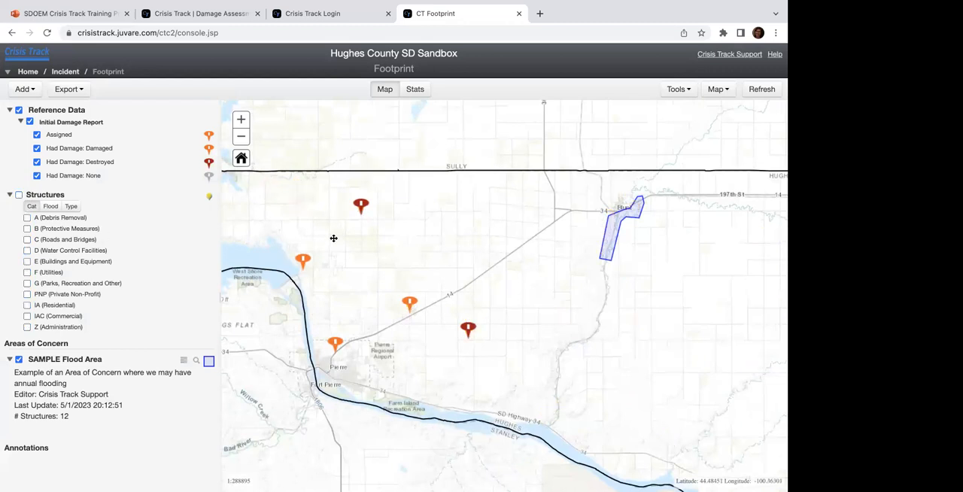
left_click_drag(333, 237, 377, 230)
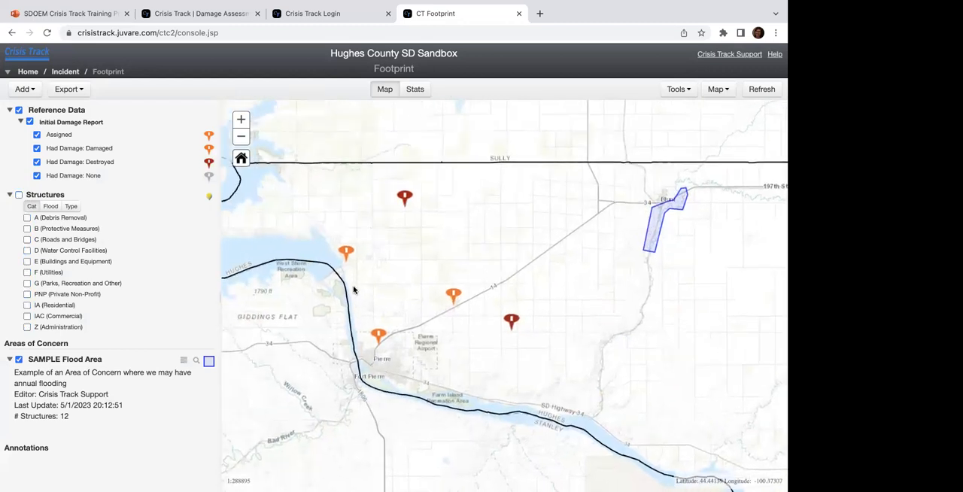
left_click_drag(358, 310, 355, 302)
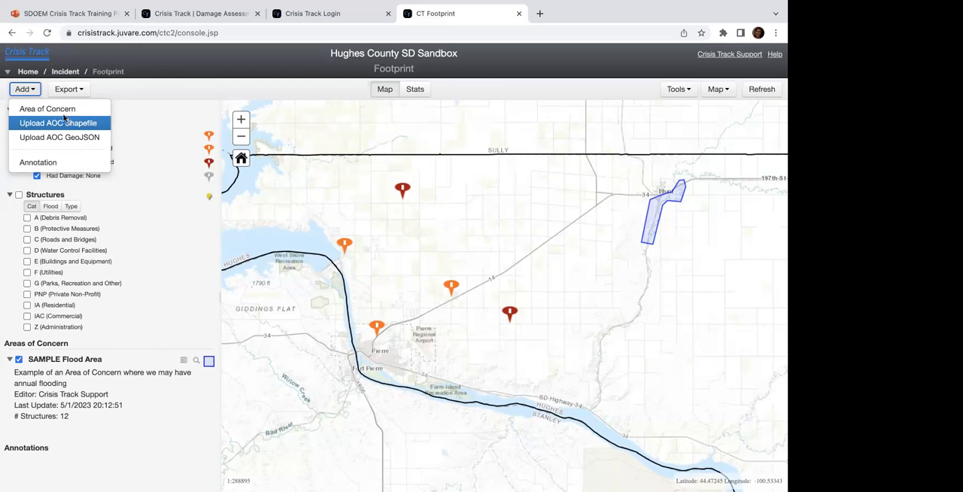
Step: Add an area of concern named with the presenter's first name plus "'s AOC", and describe it as "based on Windshield surveys"
left_click(48, 110)
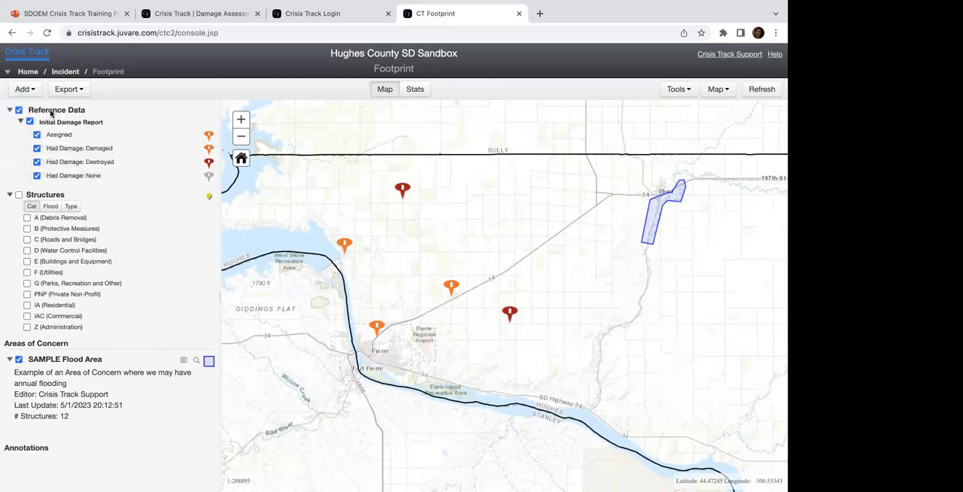
left_click(71, 134)
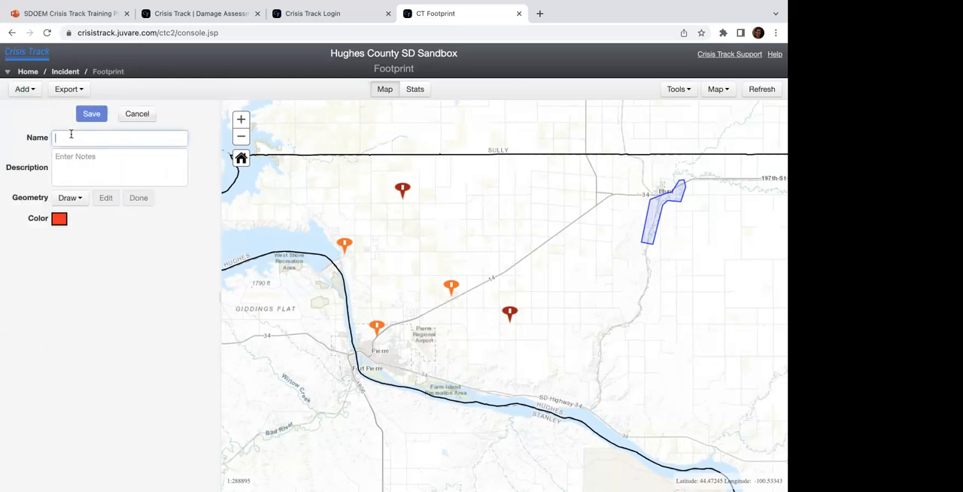
type("Jenelle 's AOC")
left_click(70, 158)
type("based on Windshield surve")
key("BackSpace")
key("BackSpace")
type("veys")
Step: Draw the area of concern as a four-cornered polygon around the five damage report markers north and east of Pierre
left_click(66, 200)
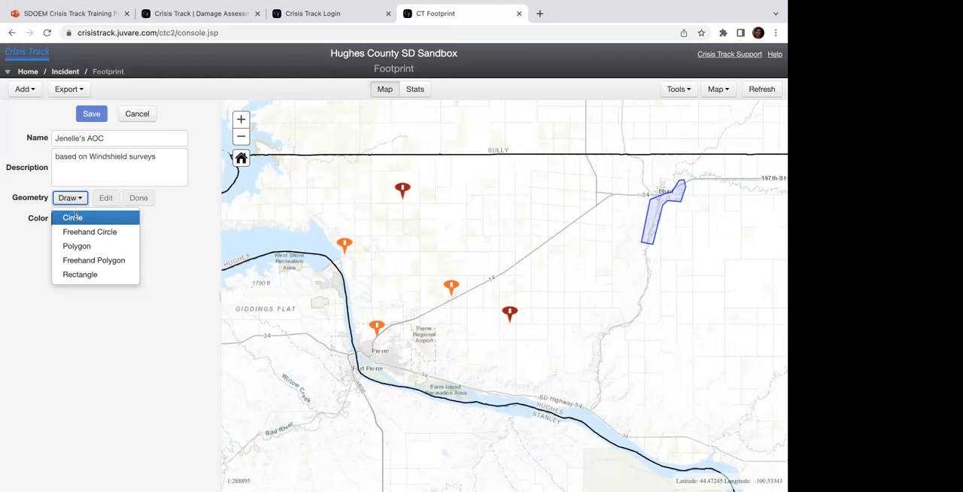
left_click(94, 253)
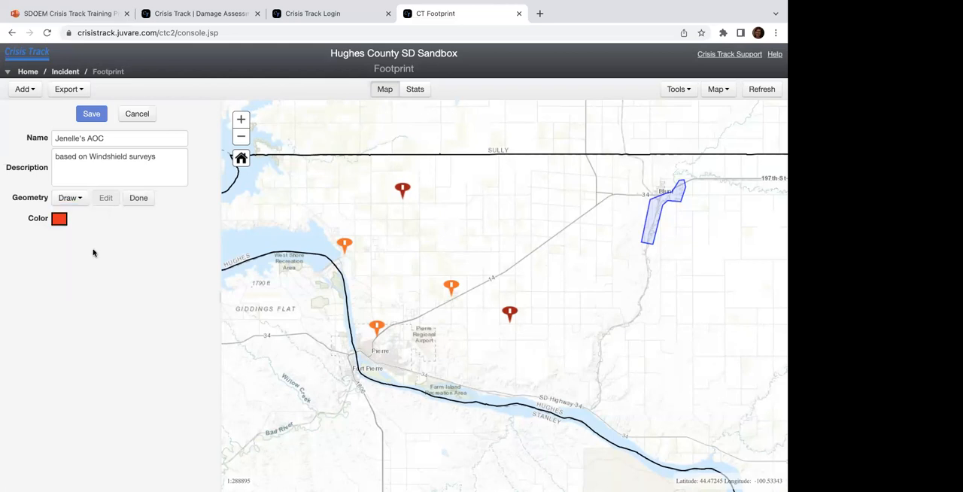
left_click(337, 253)
left_click(504, 102)
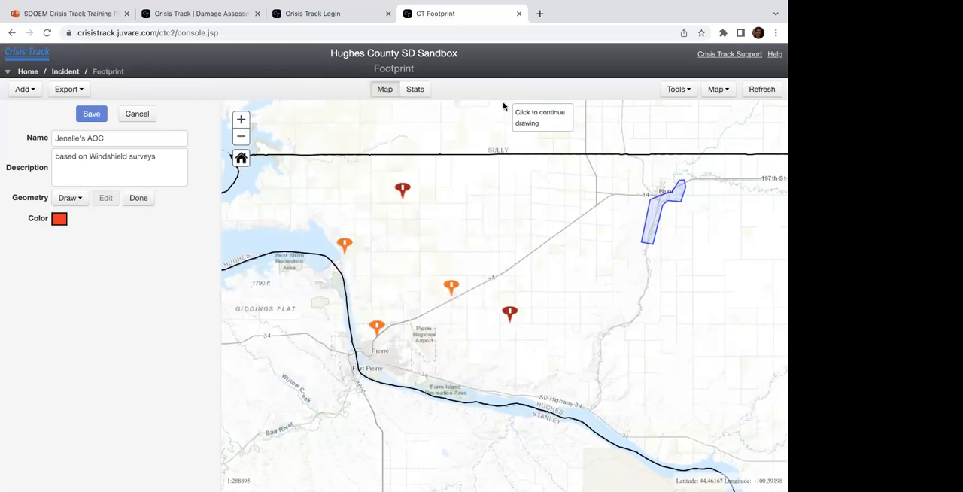
left_click(403, 190)
left_click(426, 219)
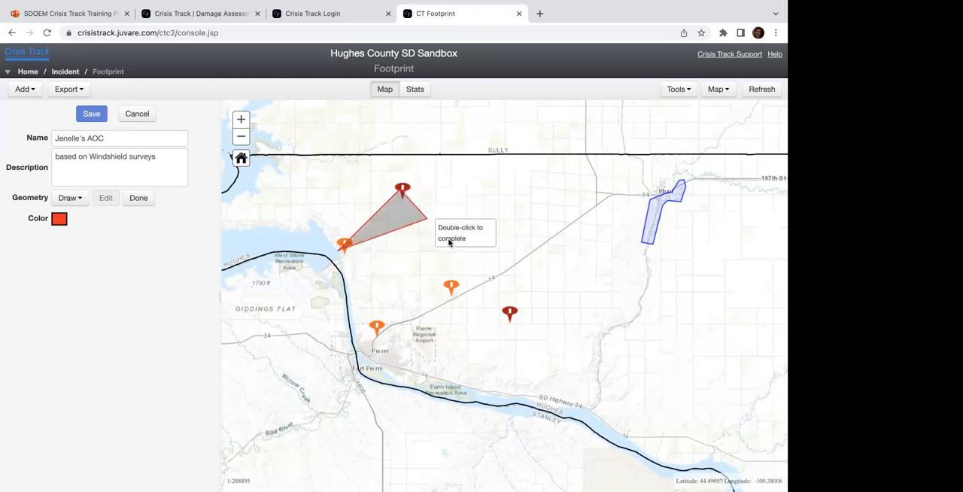
left_click(519, 327)
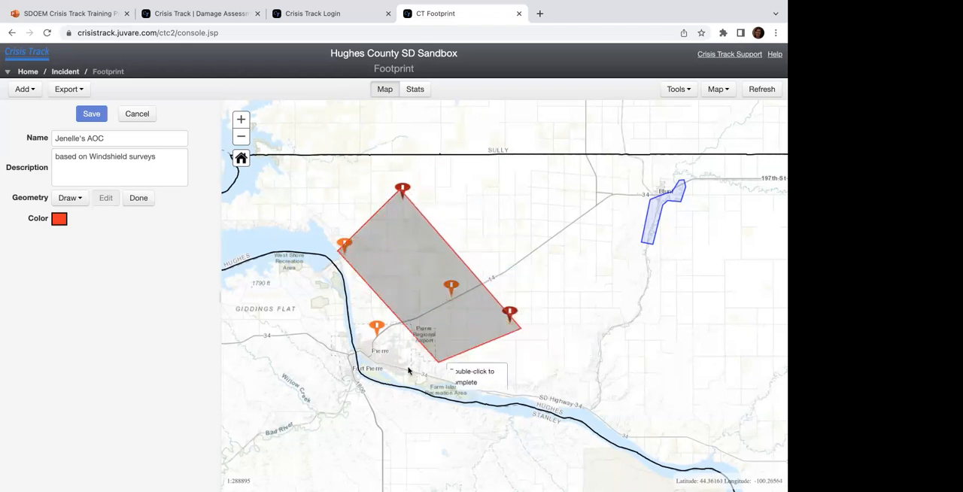
double_click(374, 338)
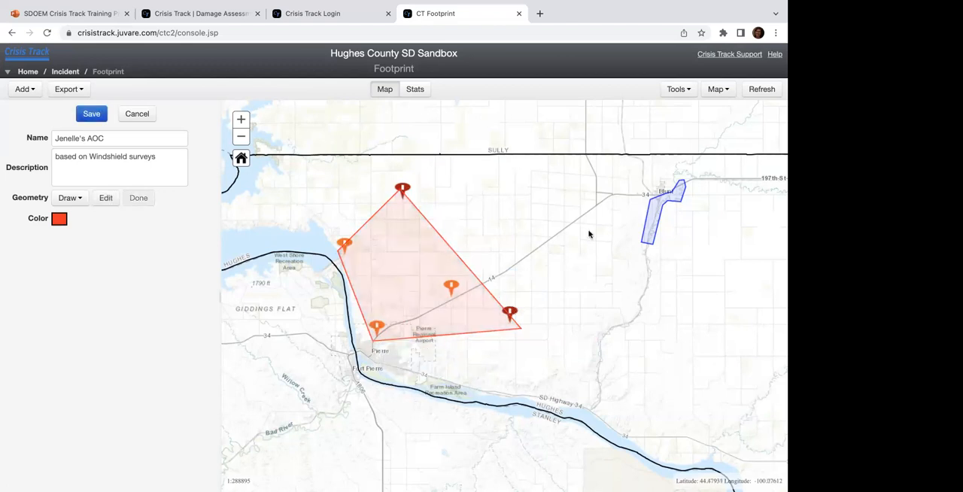
Step: Reshape the new area of concern by pulling its northwest, northeast and south edges inward and its east edge outward, and save it
left_click(106, 199)
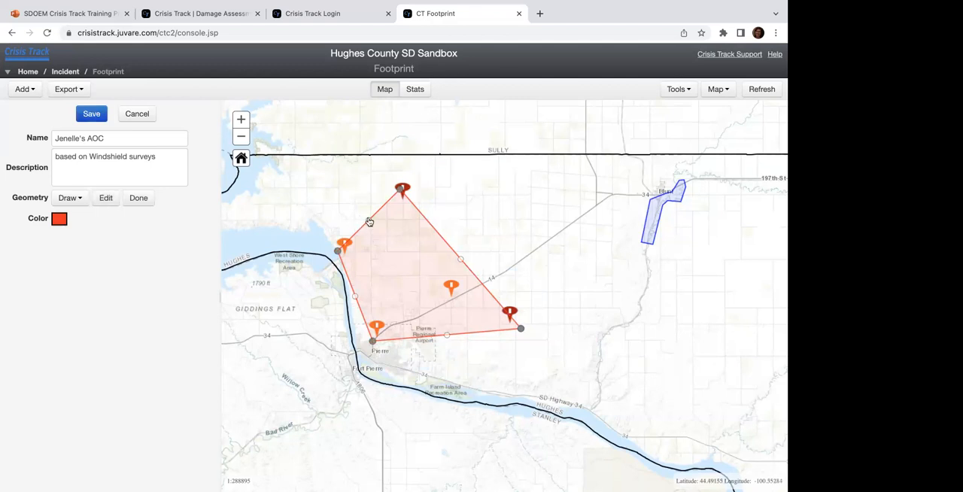
left_click_drag(370, 220, 372, 258)
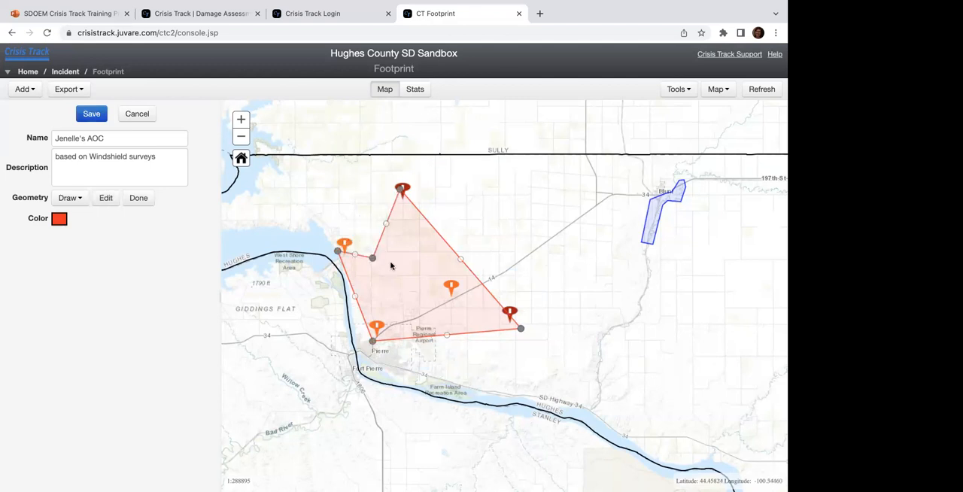
left_click_drag(442, 269, 411, 303)
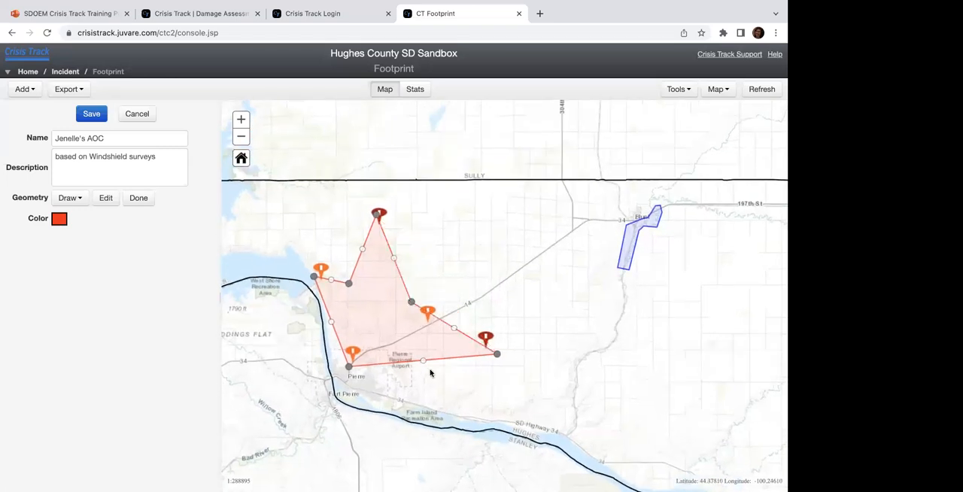
left_click_drag(422, 362, 400, 348)
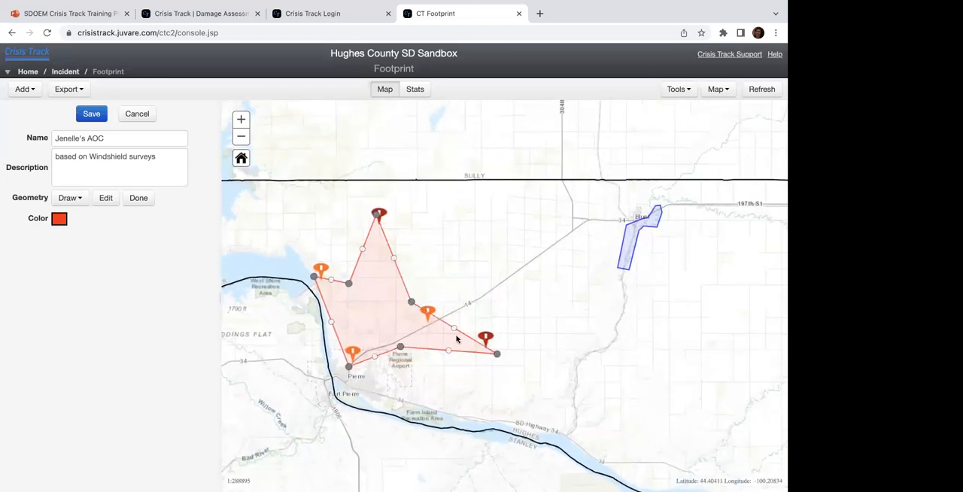
left_click_drag(454, 330, 505, 319)
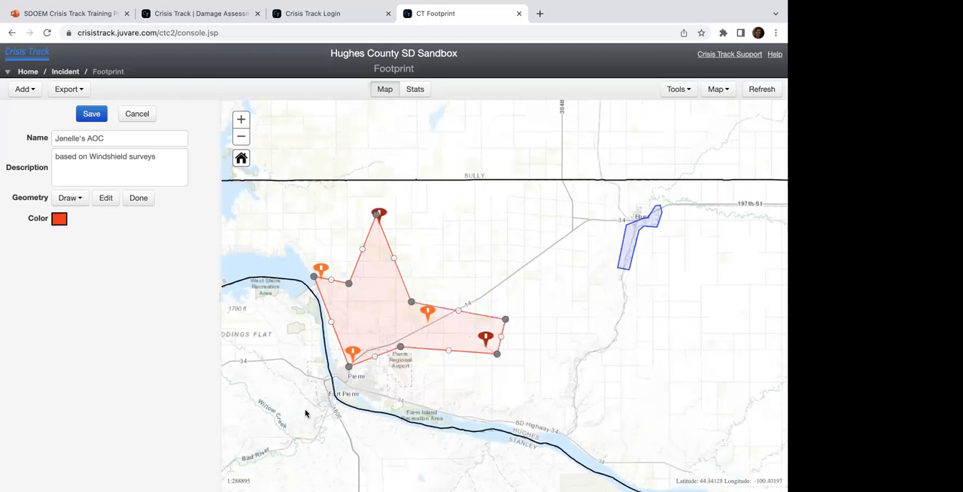
left_click(91, 120)
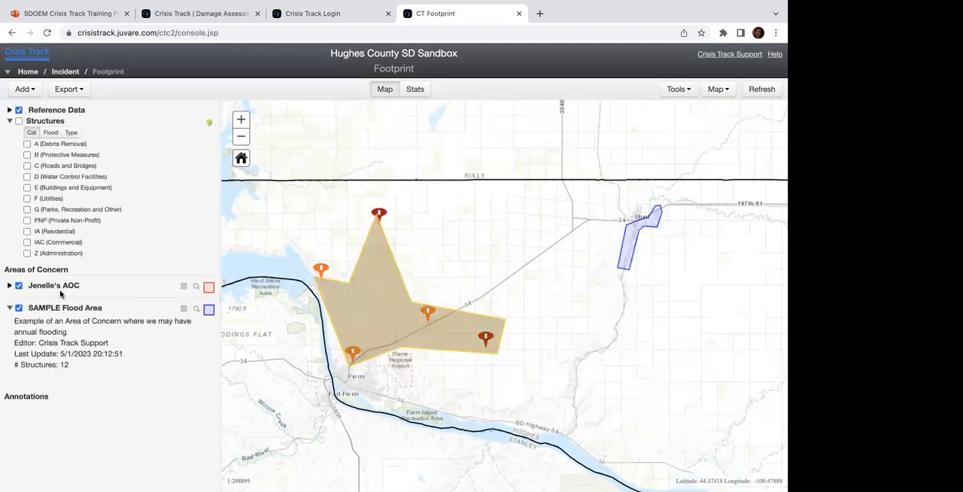
Step: Expand the new area of concern's details, review the footprint statistics for both areas, and return to the map
left_click(9, 285)
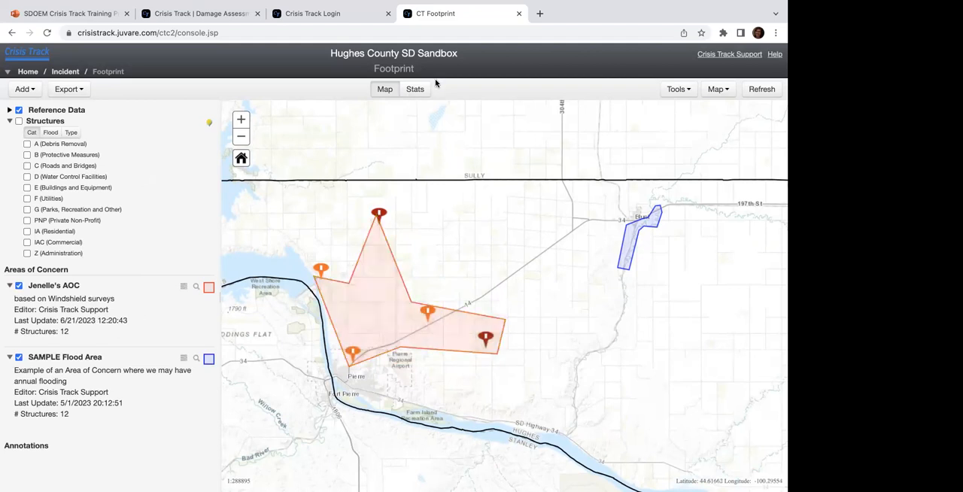
left_click(416, 91)
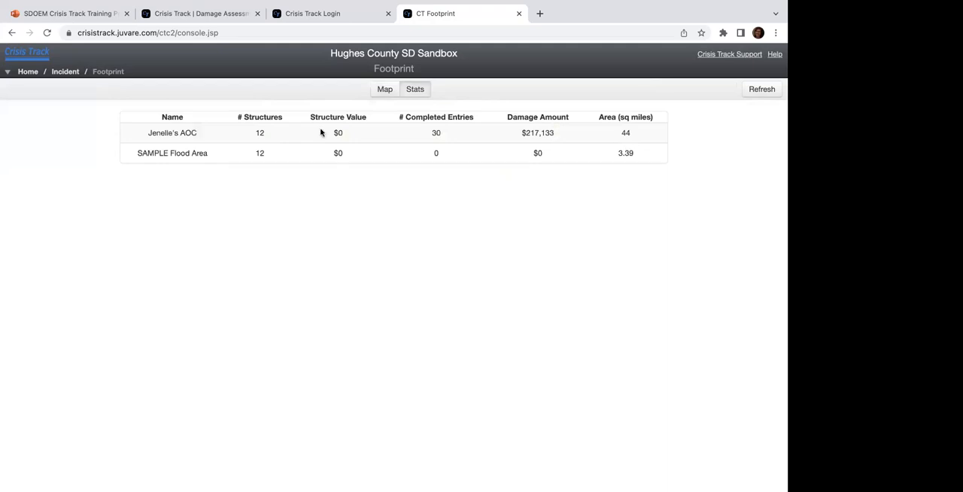
left_click(379, 95)
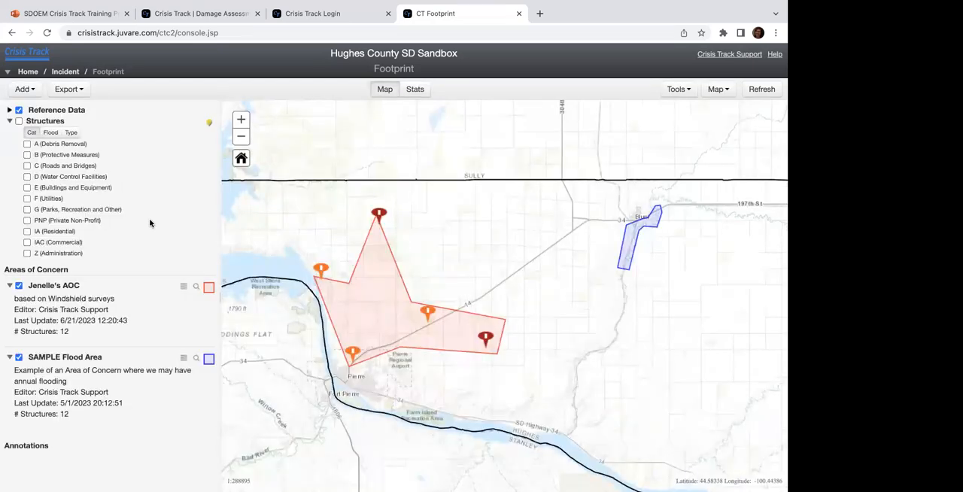
Step: Refresh the footprint to load newly added areas of concern and bring all of Hughes County into view
left_click(752, 91)
scroll(72, 376, "down", 1)
scroll(70, 375, "down", 1)
scroll(150, 323, "up", 3)
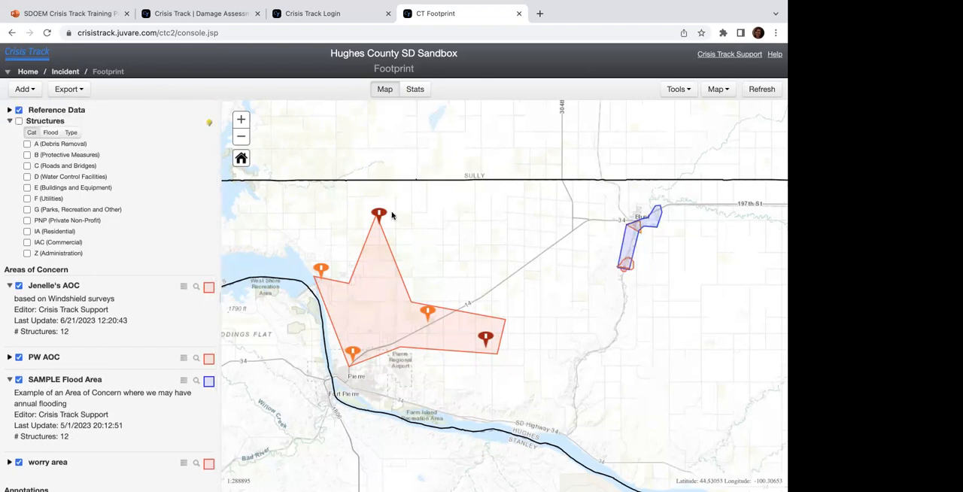
left_click(240, 136)
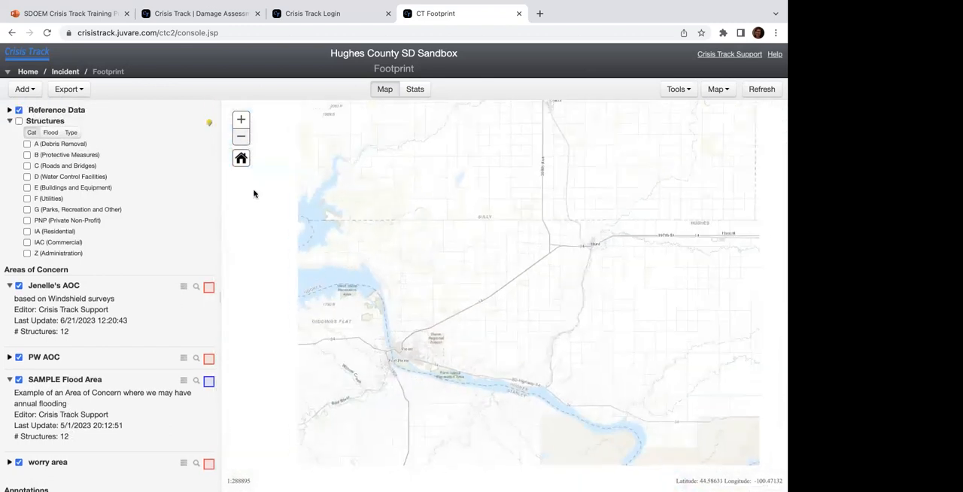
left_click_drag(294, 241, 253, 147)
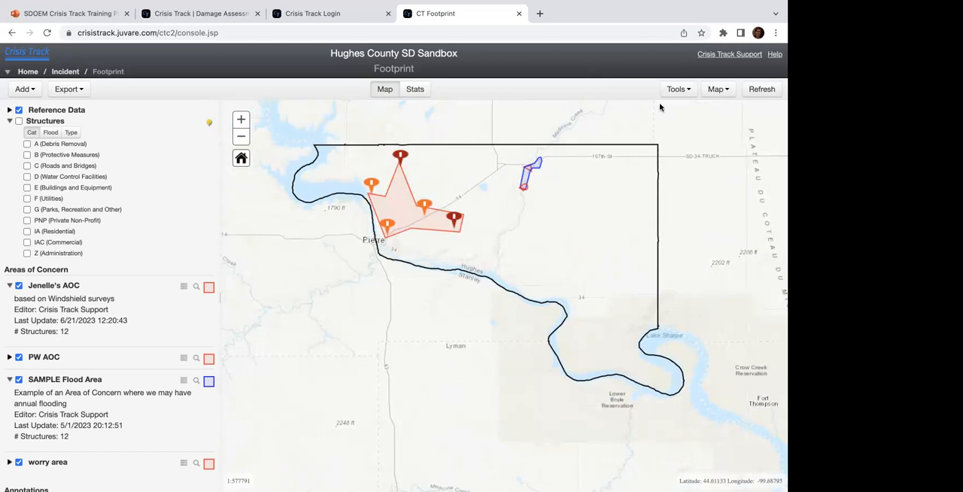
left_click(678, 89)
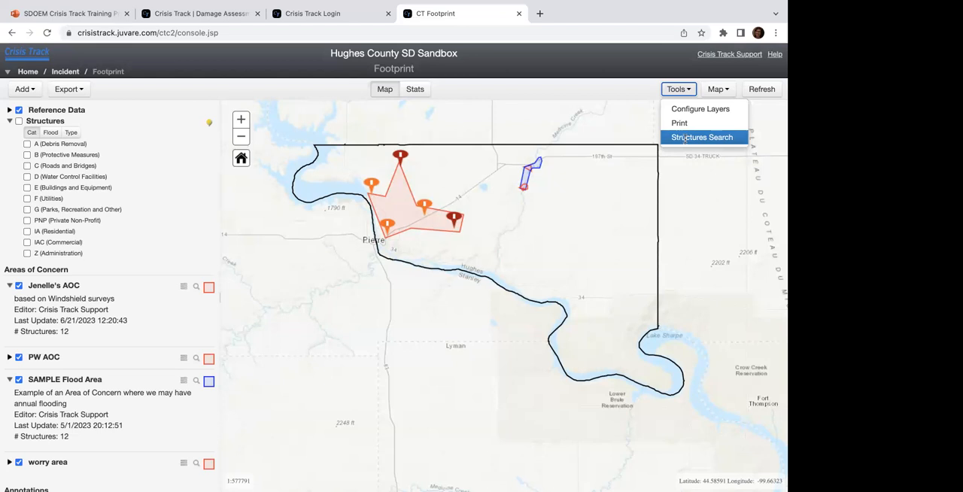
left_click(724, 98)
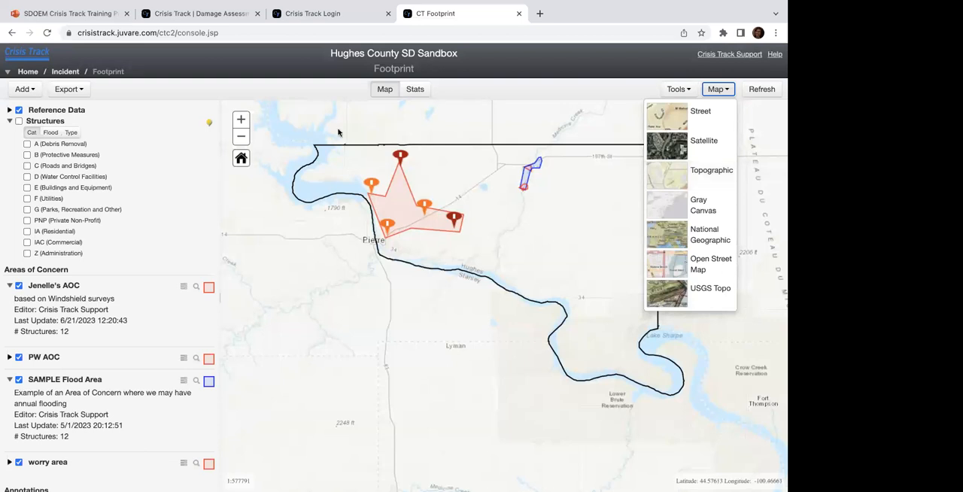
Step: Add a red circle point annotation named "ICP" just southeast of Pierre and save it
left_click(23, 89)
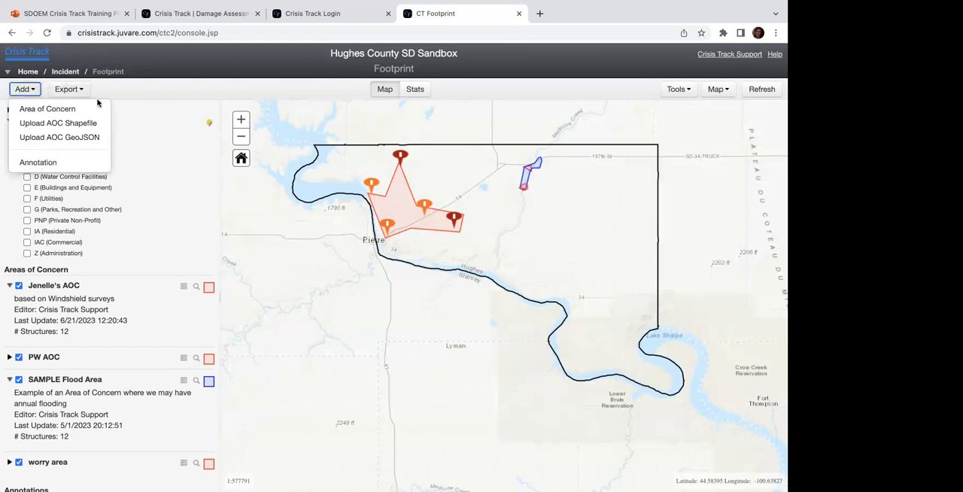
left_click(35, 166)
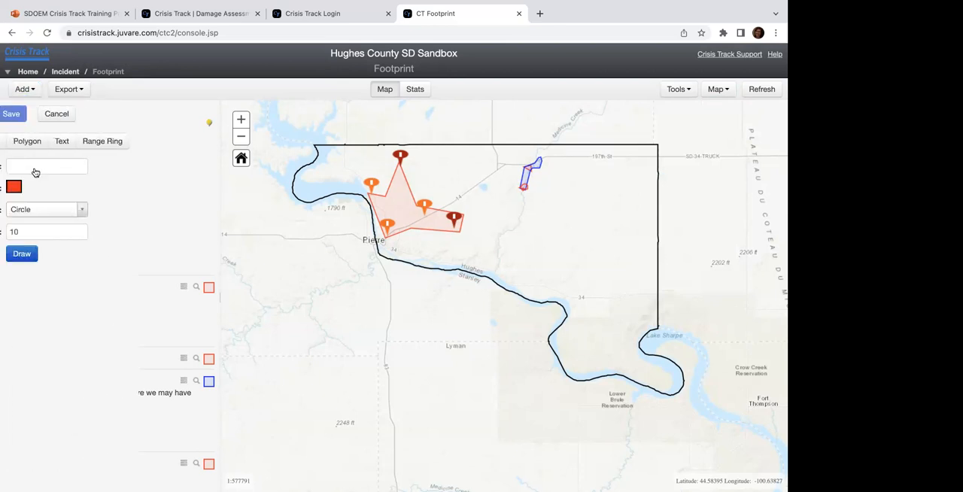
left_click(100, 168)
type("ICP")
left_click(102, 254)
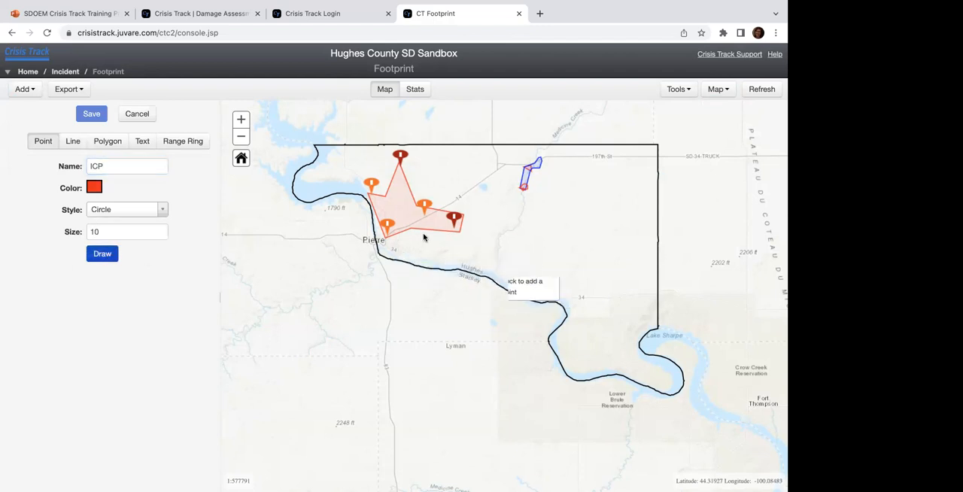
left_click(393, 246)
left_click(91, 113)
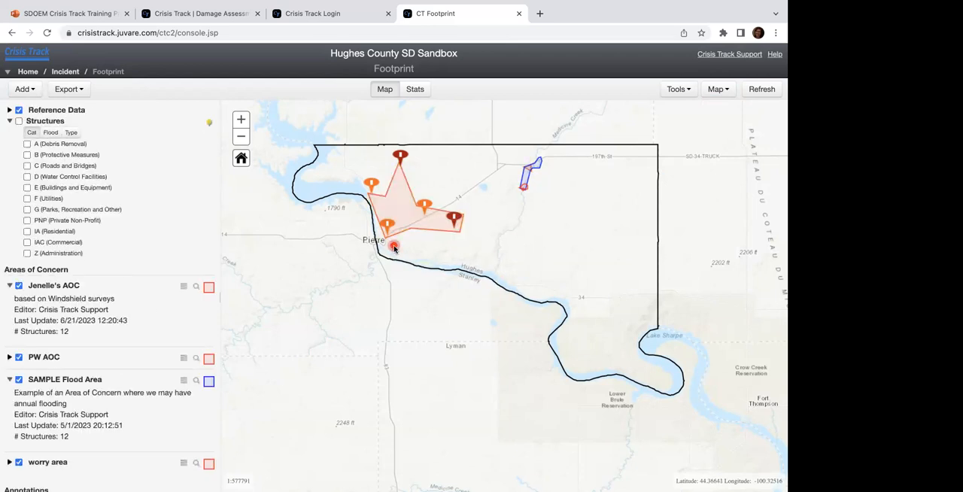
Step: Add a blue circle point annotation named "Shelter" along the highway northeast of Pierre and save it
left_click(12, 95)
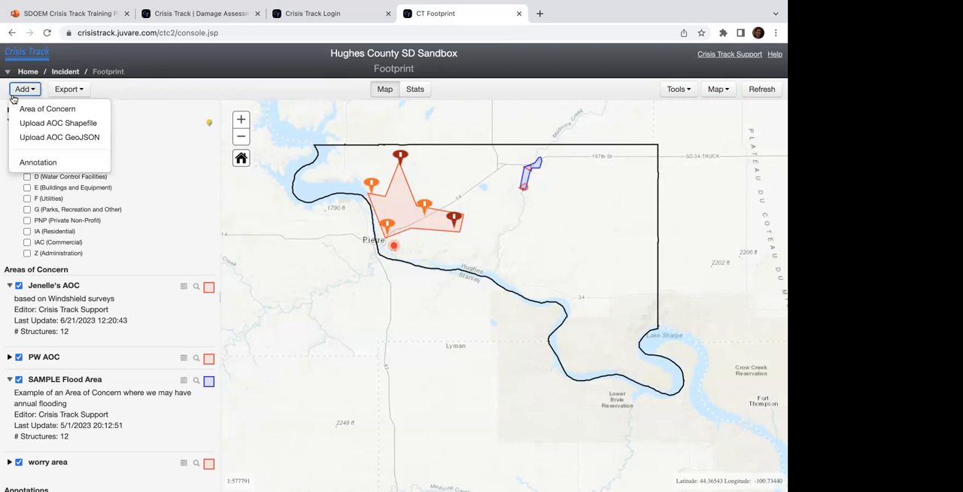
left_click(46, 161)
left_click(141, 164)
type("Shelter")
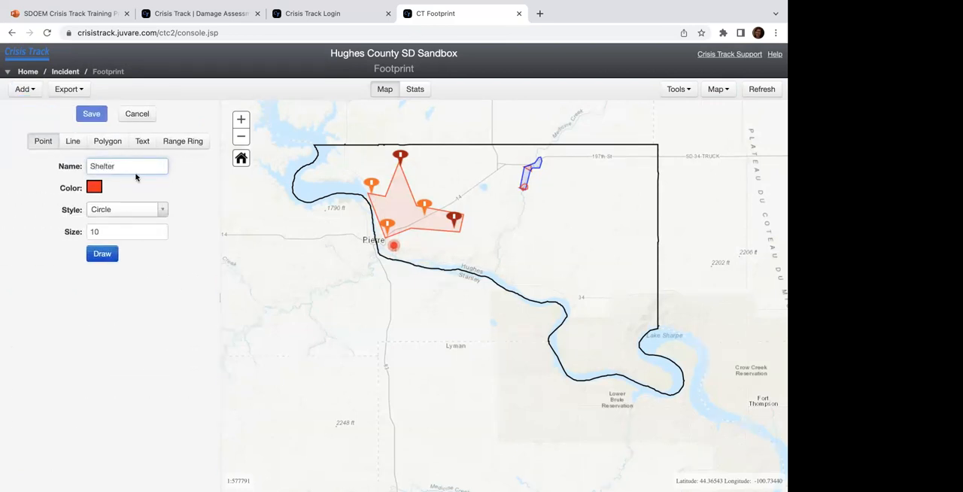
left_click(94, 188)
left_click(96, 216)
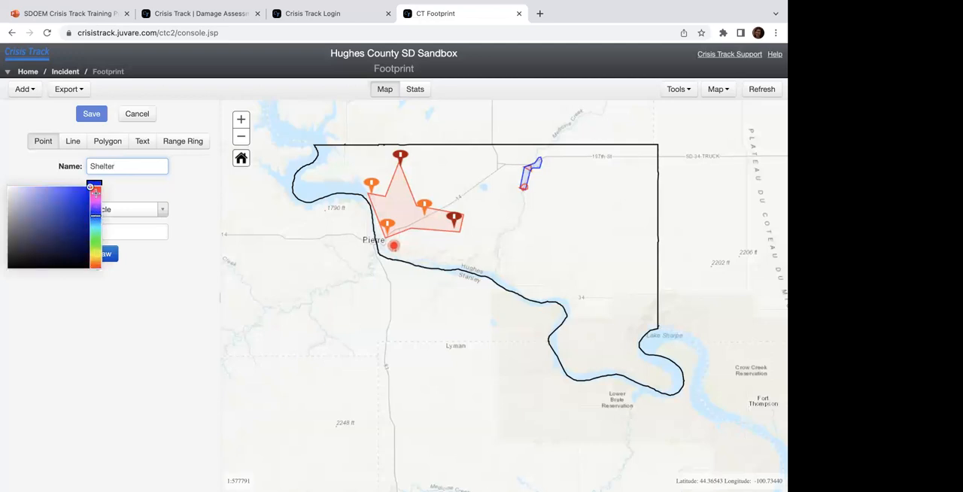
left_click(129, 259)
left_click(103, 256)
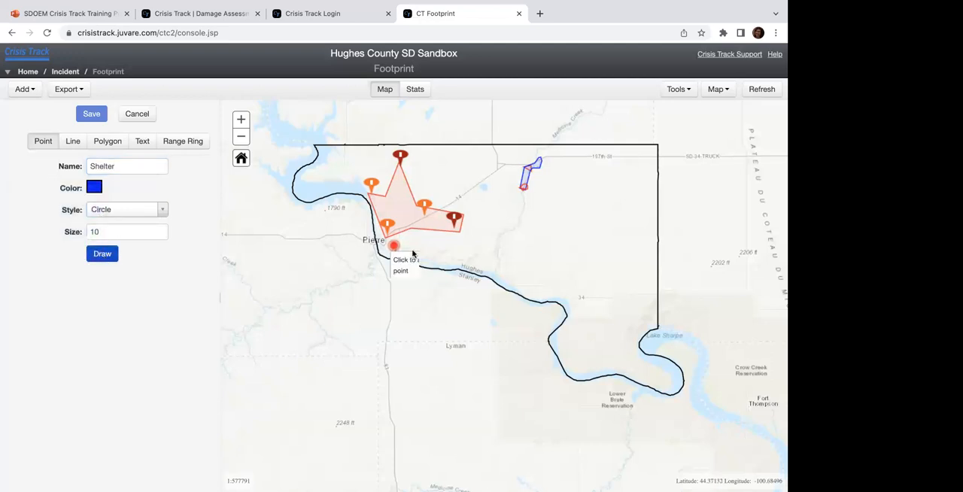
left_click(463, 198)
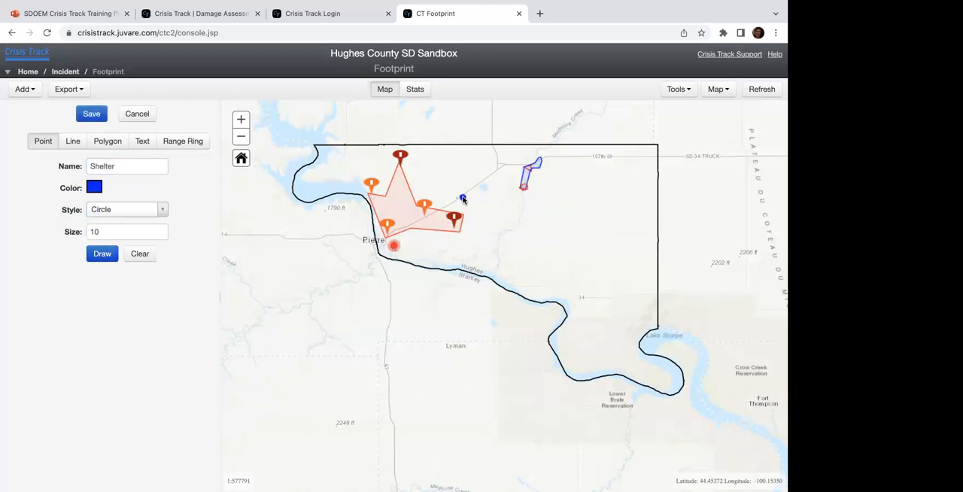
left_click(98, 115)
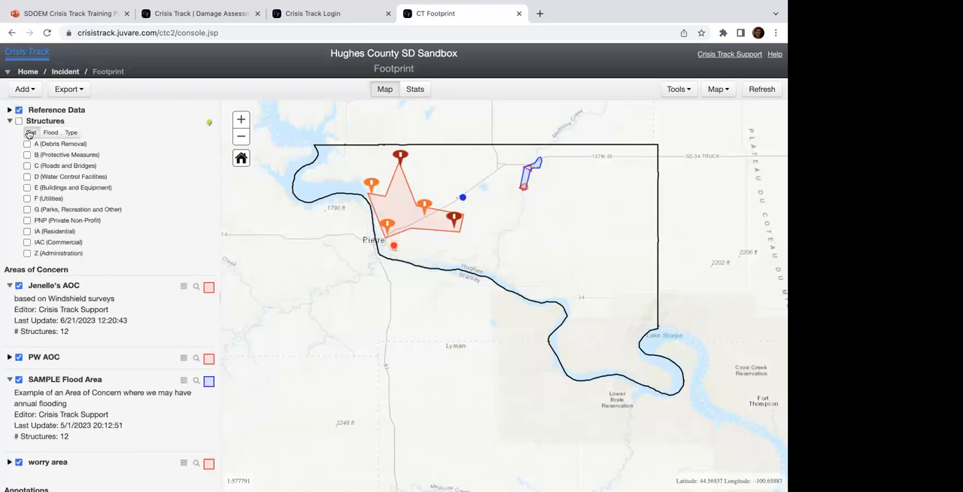
Step: Create another annotation and name it "Staging Area"
left_click(23, 88)
left_click(31, 161)
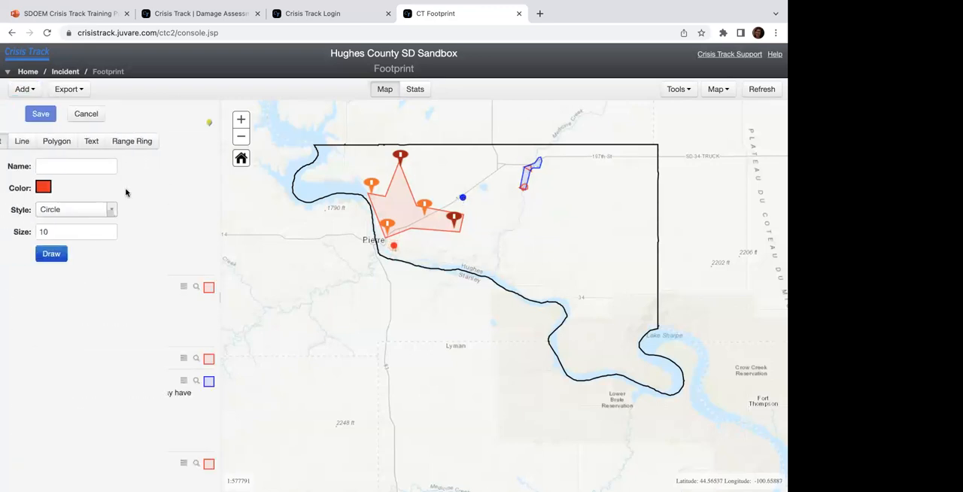
left_click(133, 165)
type("Stag")
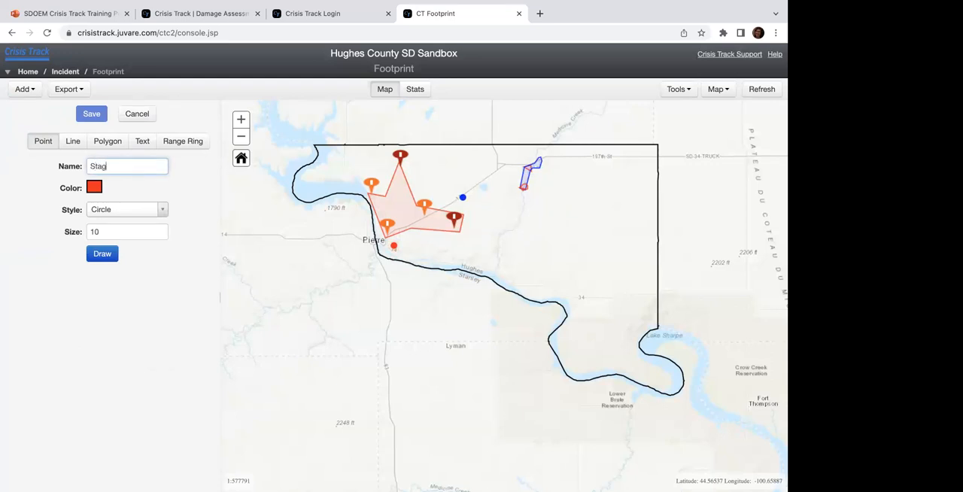
type("ing Area")
Step: Draw the Staging Area annotation as a small red polygon just east of the ICP point and save it
left_click(103, 255)
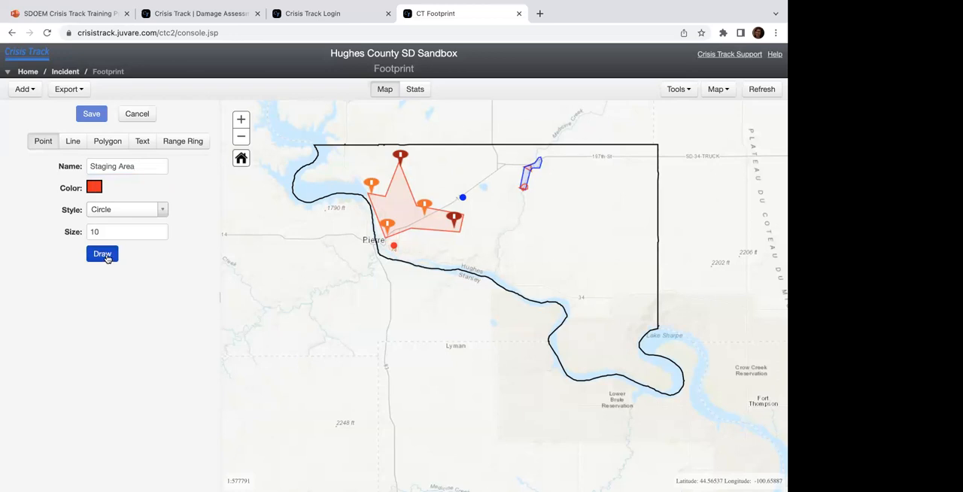
left_click(106, 141)
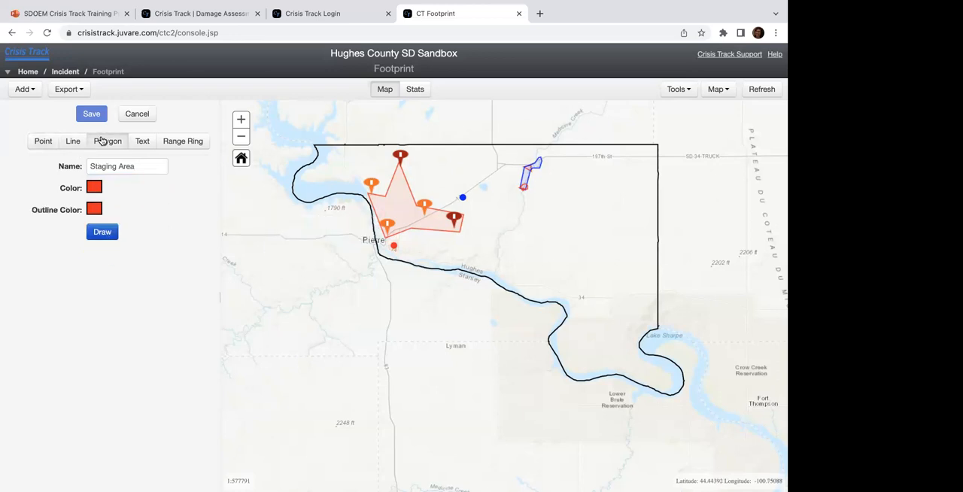
left_click(418, 246)
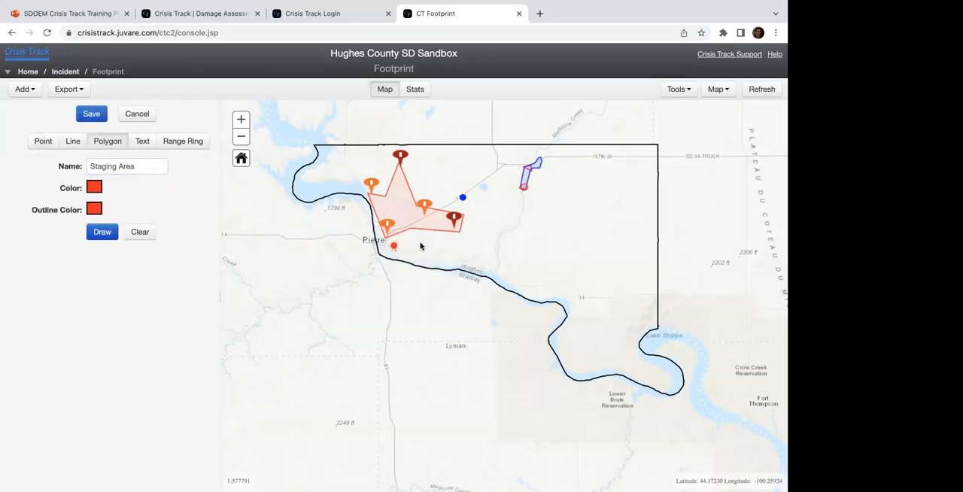
left_click(102, 232)
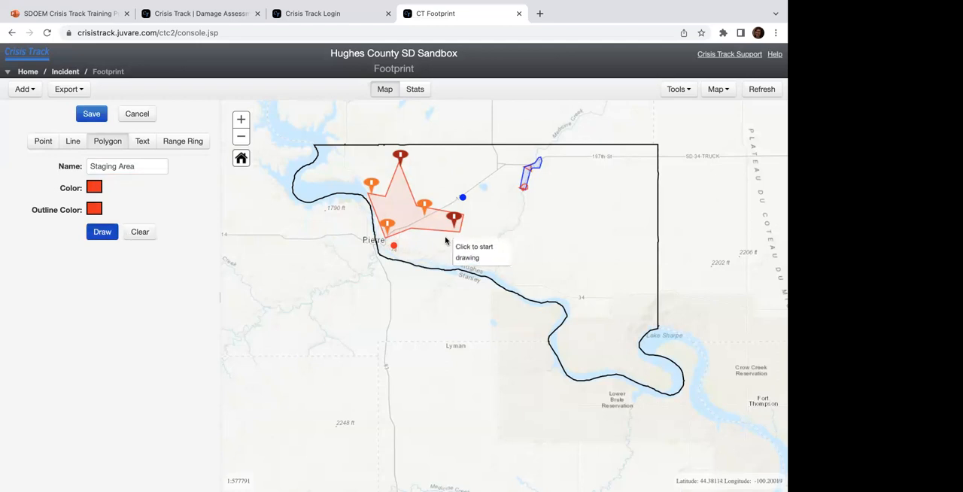
left_click(413, 242)
left_click(420, 239)
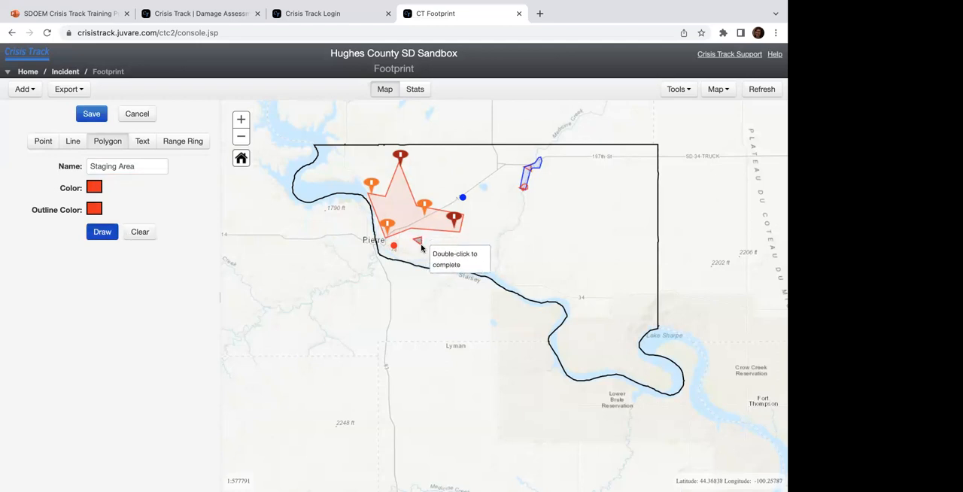
double_click(416, 246)
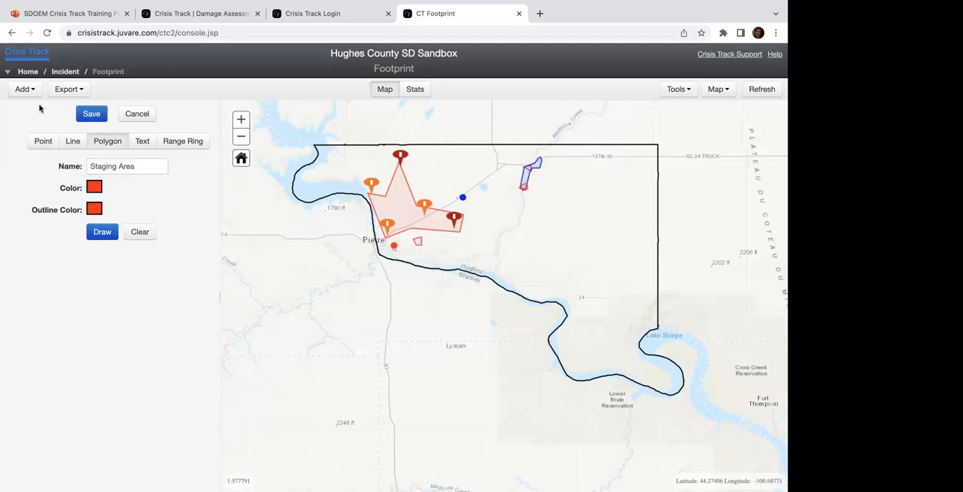
left_click(91, 113)
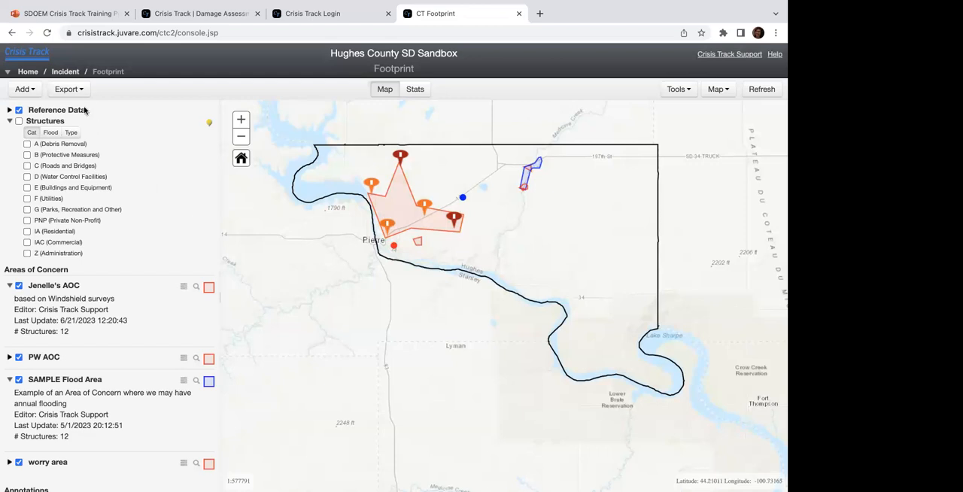
Step: Return to the Crisis Track Training 2023 incident and open its task list
left_click(66, 71)
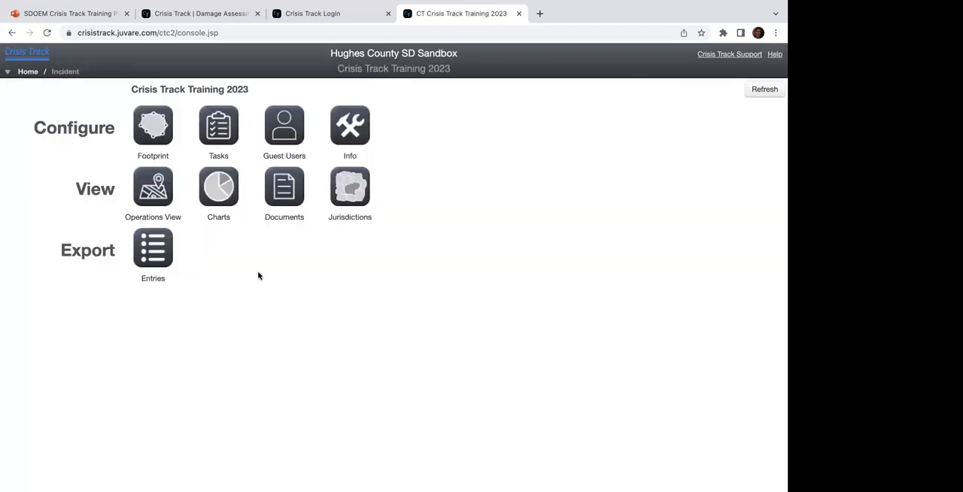
left_click(223, 129)
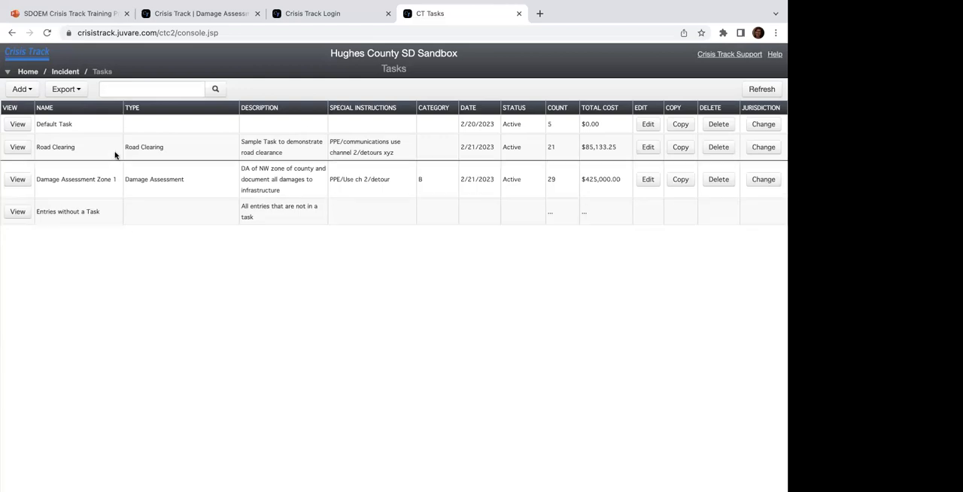
Step: Sort the task list in turn by name, type, description, special instructions and date
left_click(68, 110)
left_click(146, 123)
left_click(274, 119)
left_click(377, 122)
left_click(488, 118)
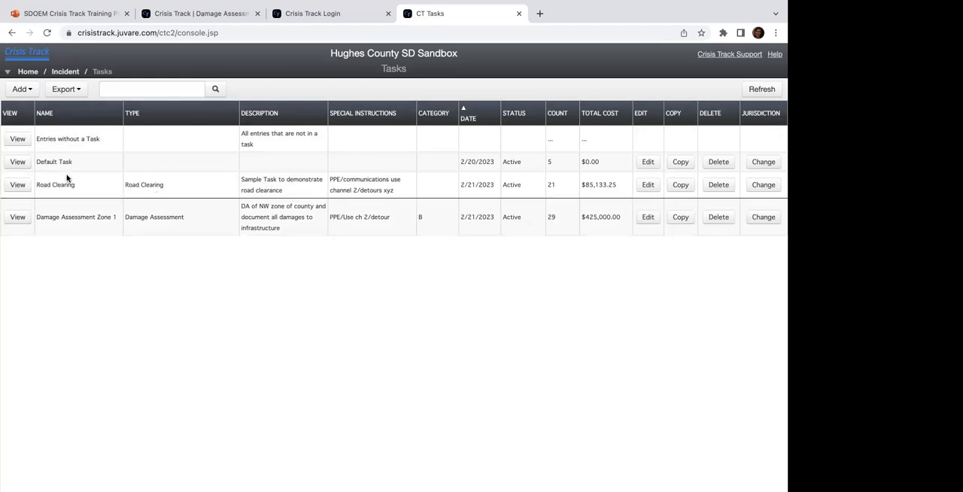
Step: Add the preconfigured task "BIA / Tribal coordination" to the incident's task list
left_click(23, 94)
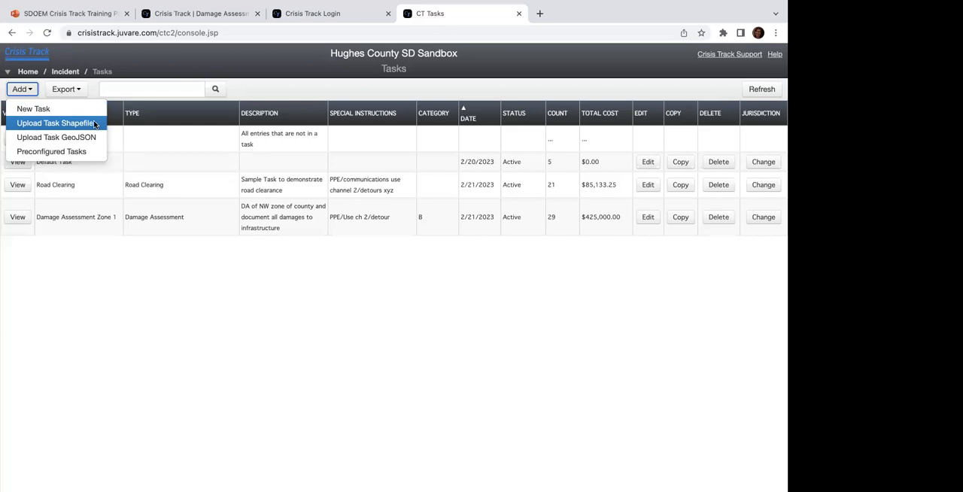
left_click(47, 151)
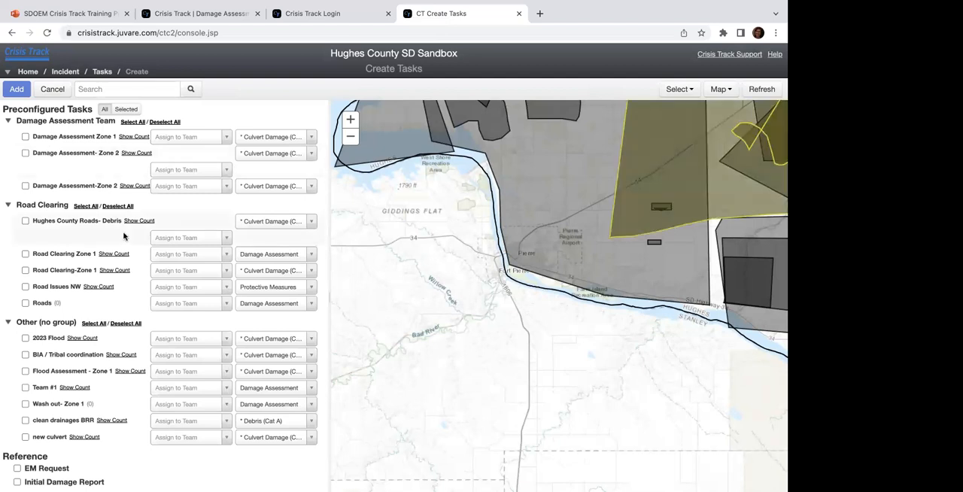
scroll(97, 219, "down", 2)
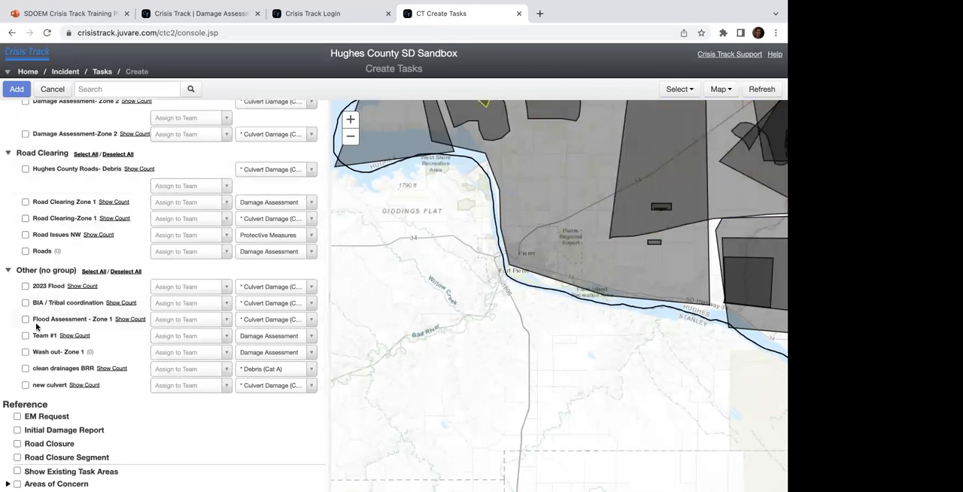
left_click(25, 302)
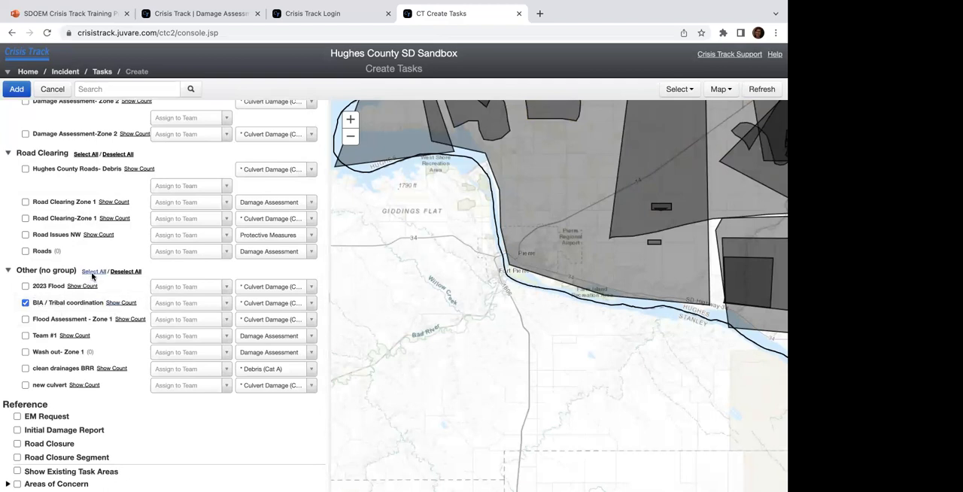
left_click(16, 89)
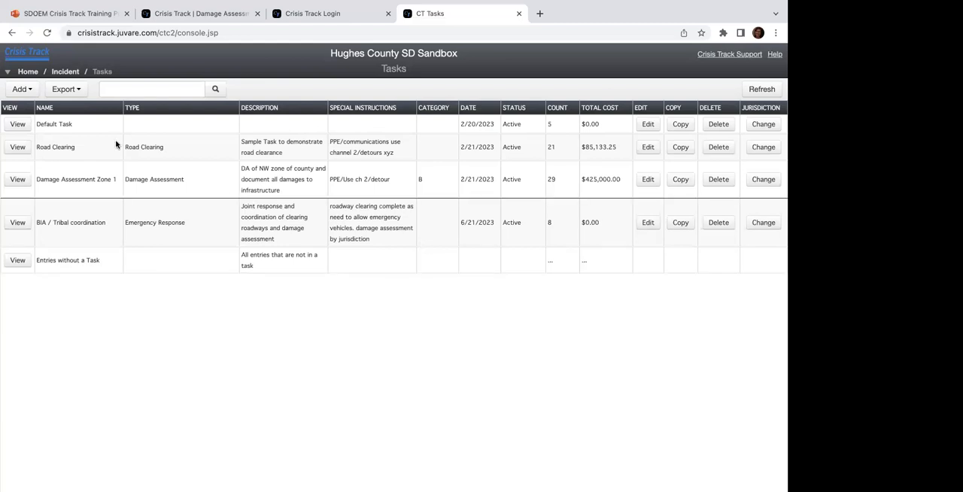
Step: Create a new task named "Snow Removal" with the type "Road Clearing"
left_click(21, 89)
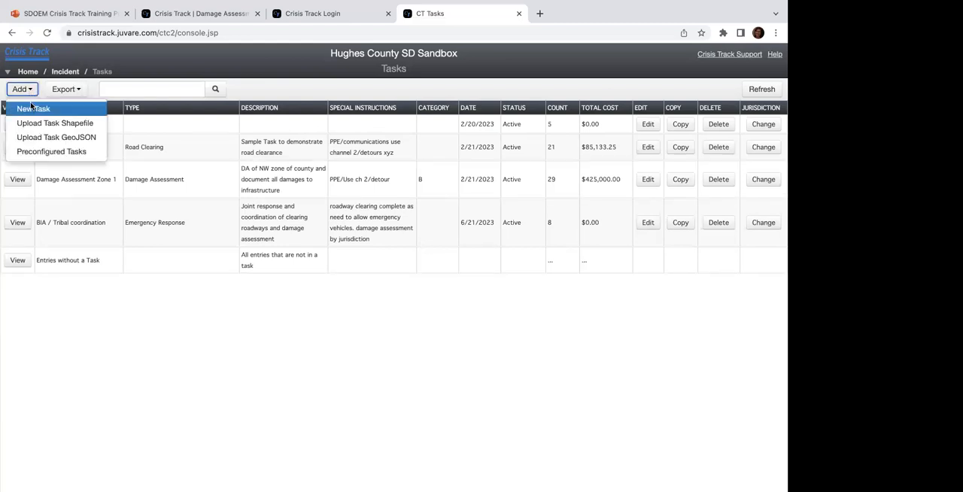
left_click(32, 110)
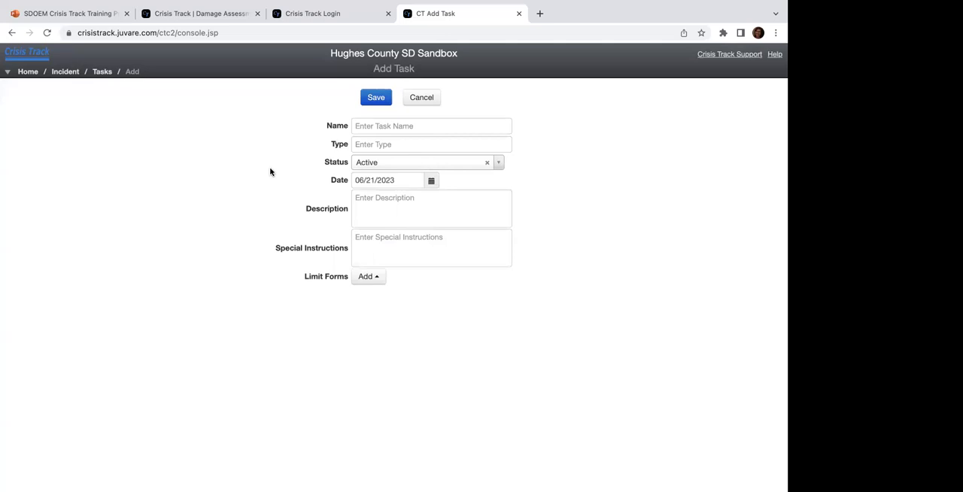
left_click(375, 126)
type("Snow Removal")
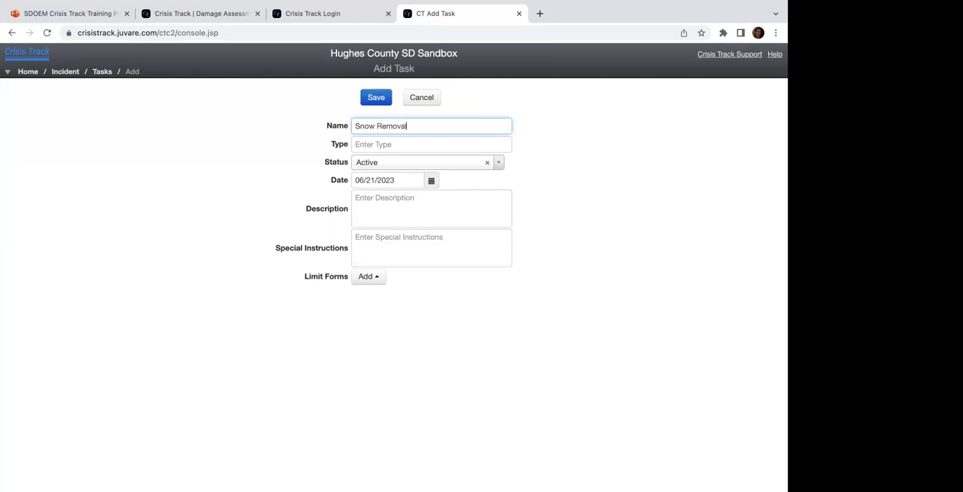
left_click(403, 141)
type("Road Clearing")
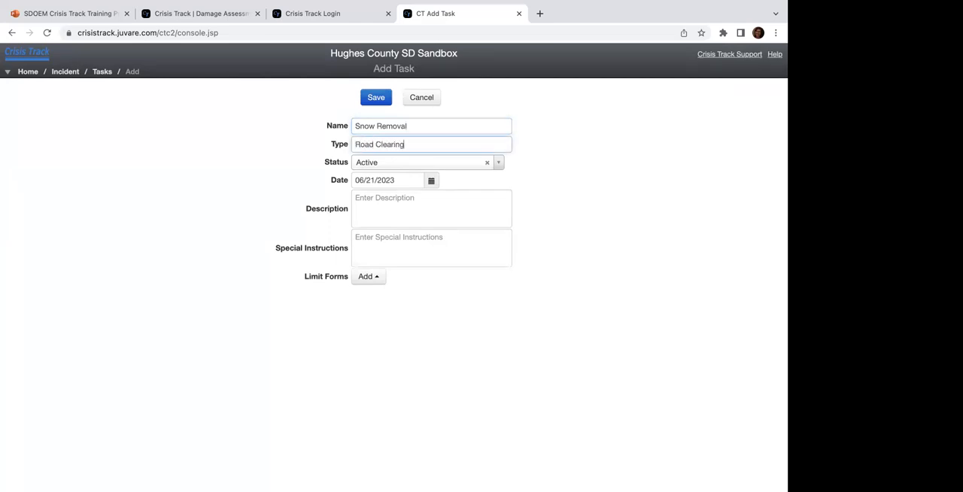
Step: Try the Holding, Active and Closed statuses on the new task and set it back to Active
left_click(446, 162)
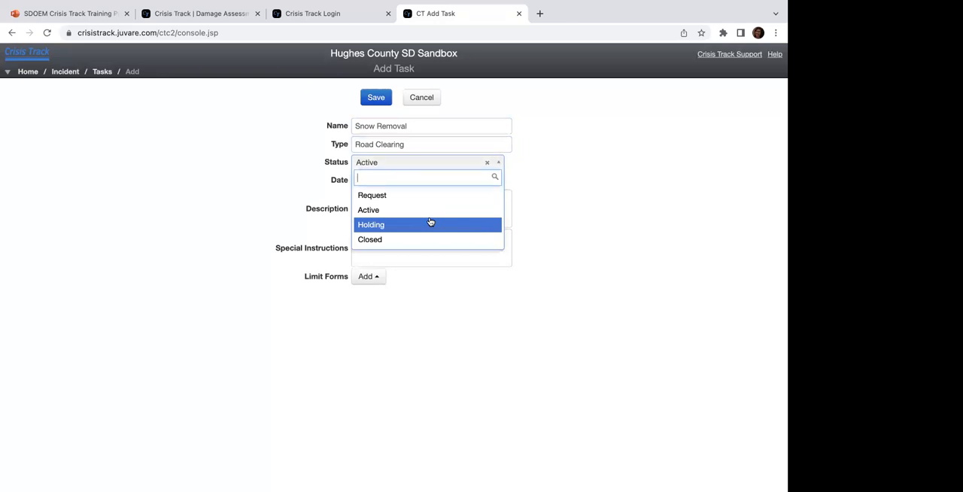
left_click(387, 223)
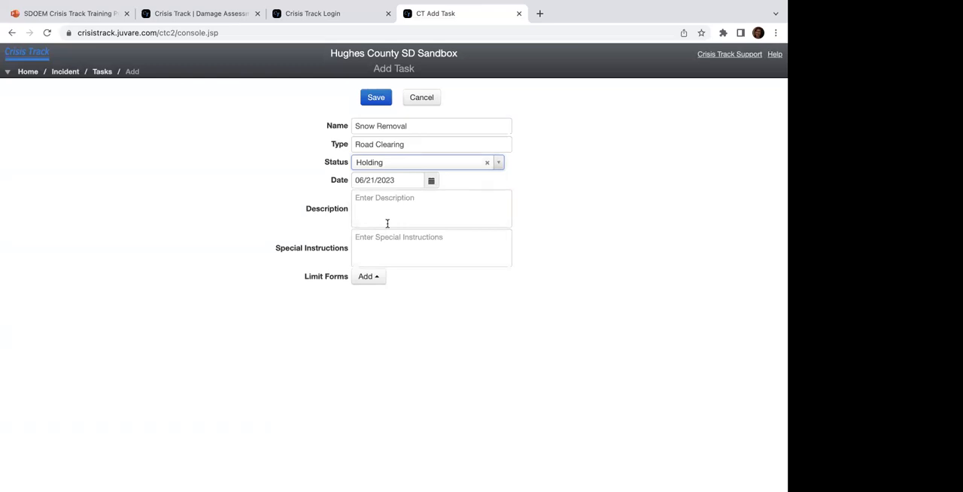
left_click(403, 166)
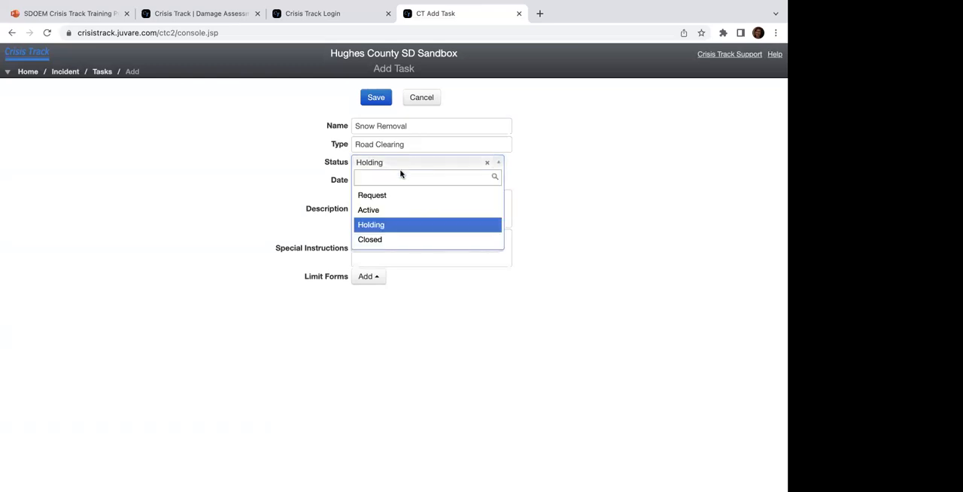
left_click(389, 211)
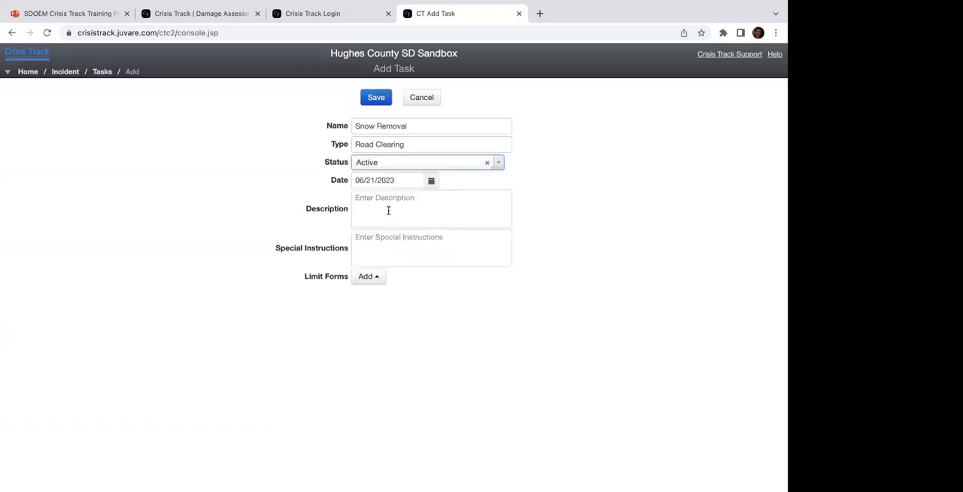
left_click(389, 163)
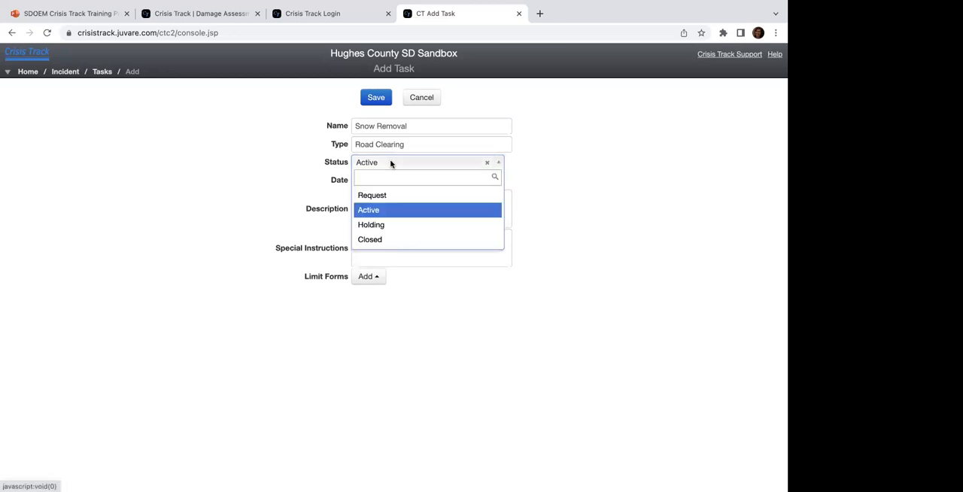
left_click(380, 239)
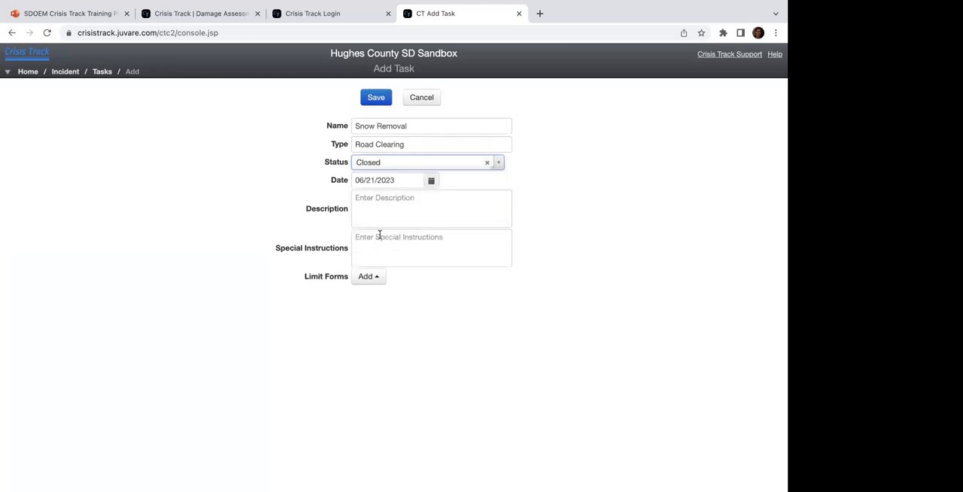
left_click(383, 166)
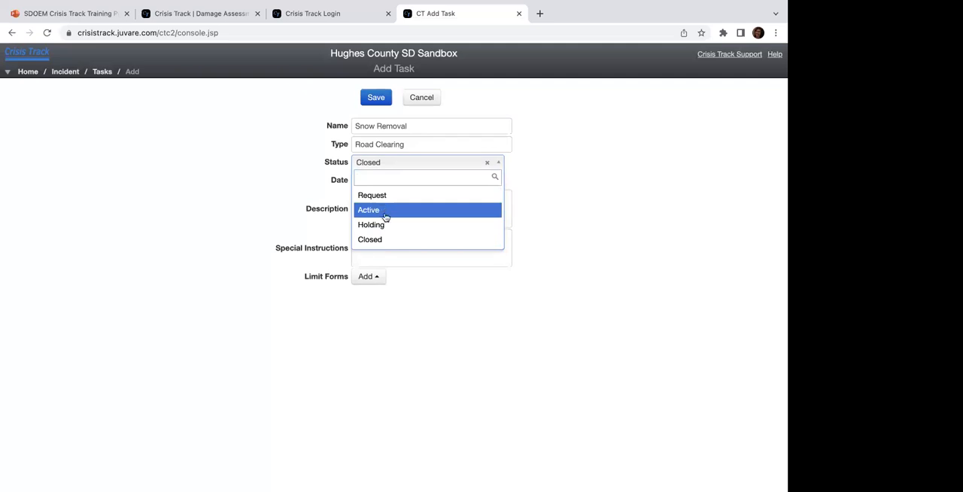
left_click(384, 211)
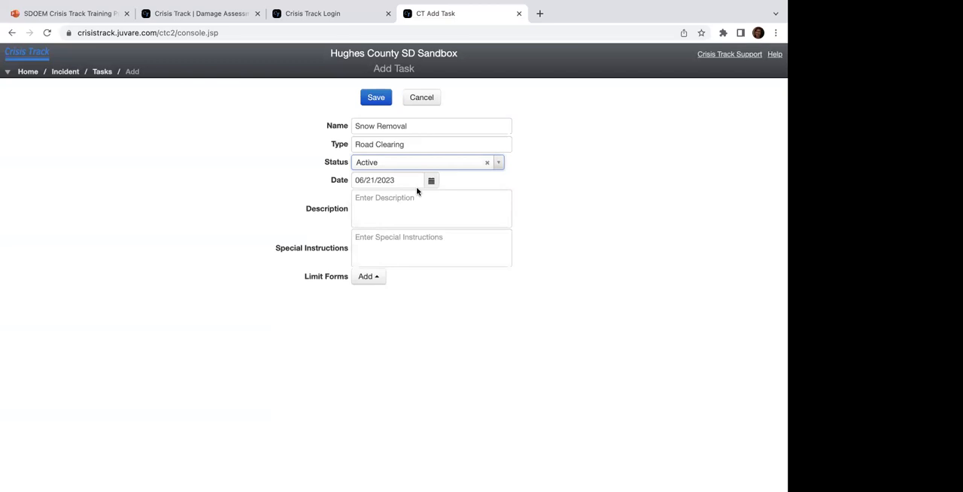
Step: Set the task date to 06/21/2023 and enter "be descriptive!" as both the description and the special instructions
left_click(378, 172)
left_click(377, 172)
left_click(431, 181)
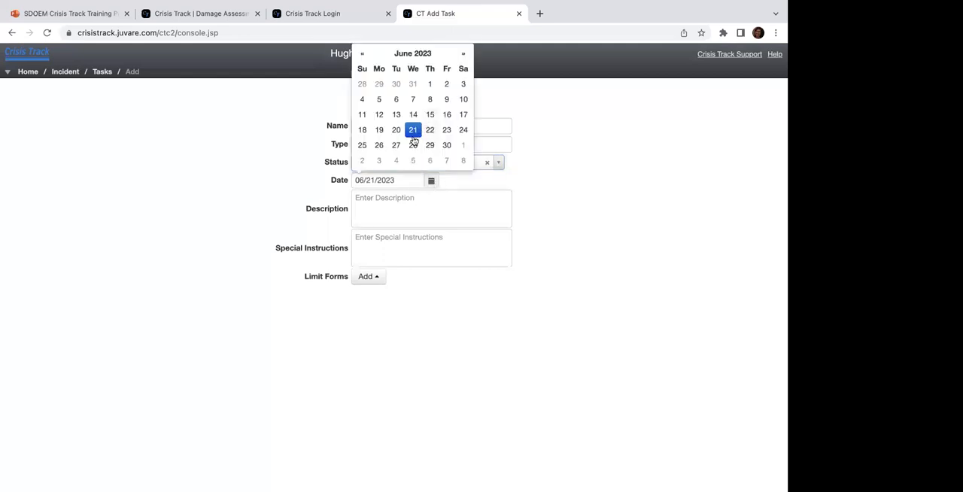
left_click(413, 133)
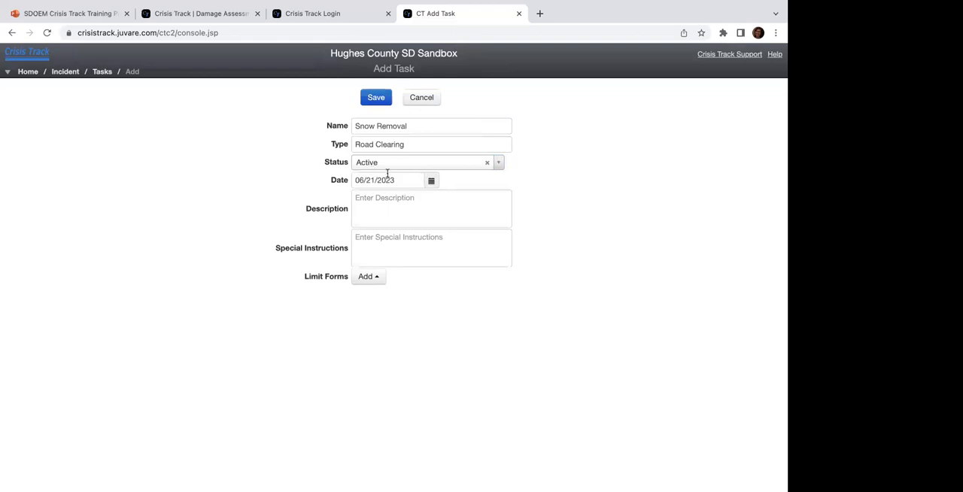
left_click(393, 208)
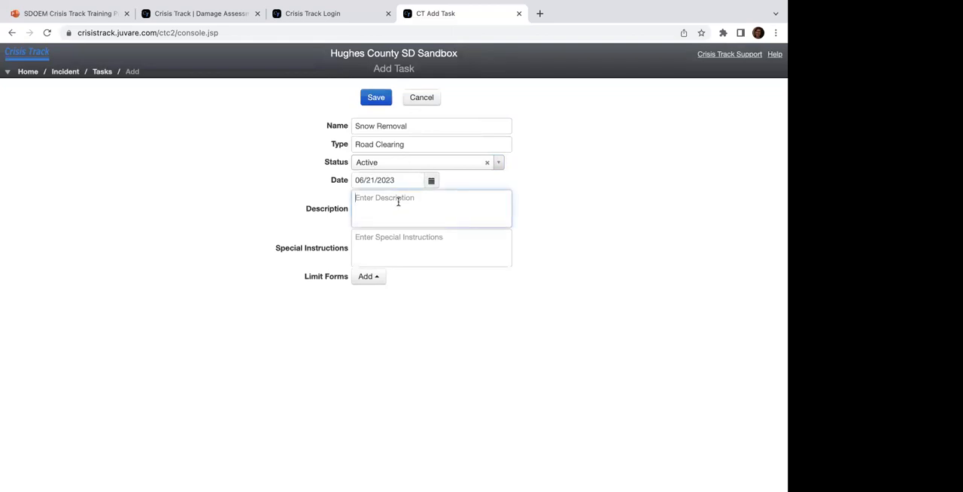
type("be descriptive!")
left_click(399, 247)
type("be d")
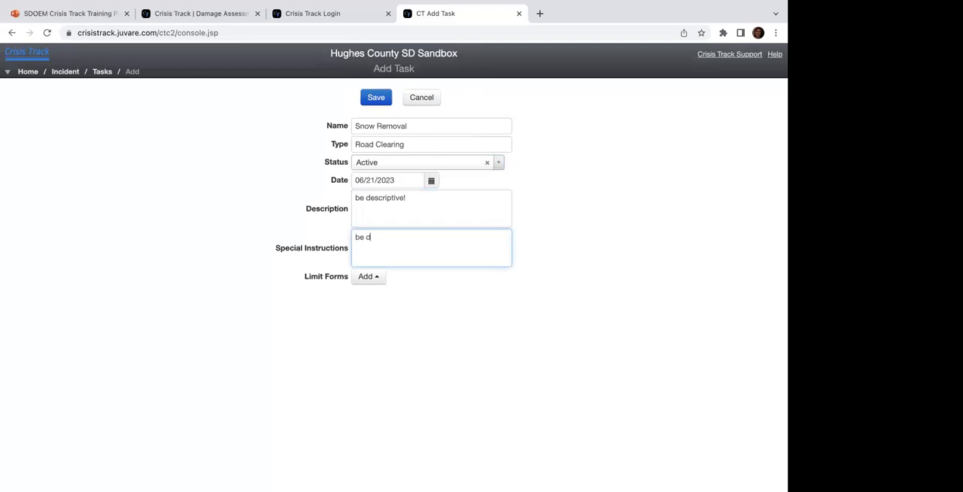
type("escriptive!")
Step: Review the forms the task could be limited to without adding any, and save the Snow Removal task
left_click(375, 284)
scroll(389, 240, "down", 3)
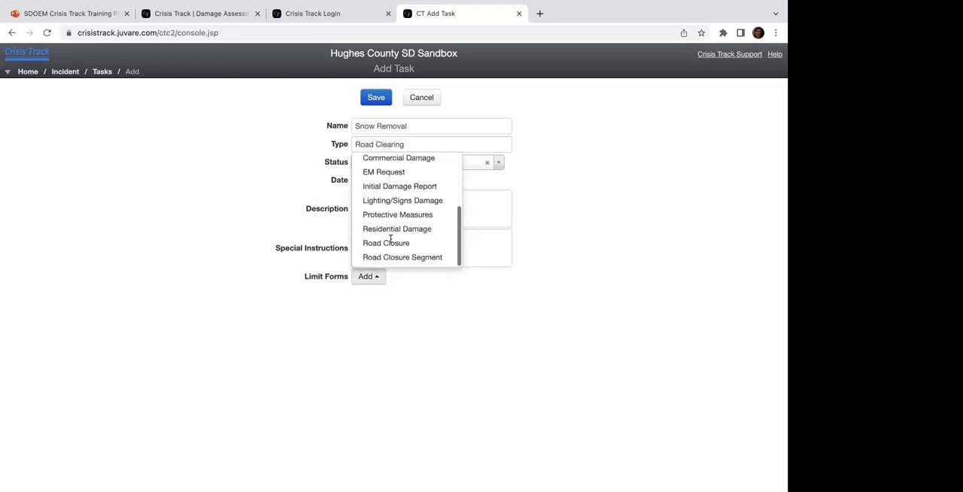
scroll(389, 240, "up", 3)
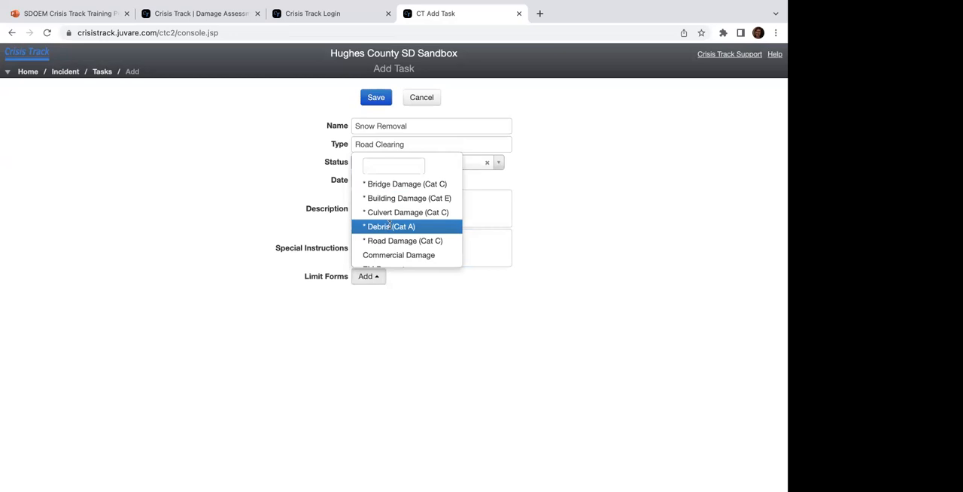
scroll(392, 225, "down", 3)
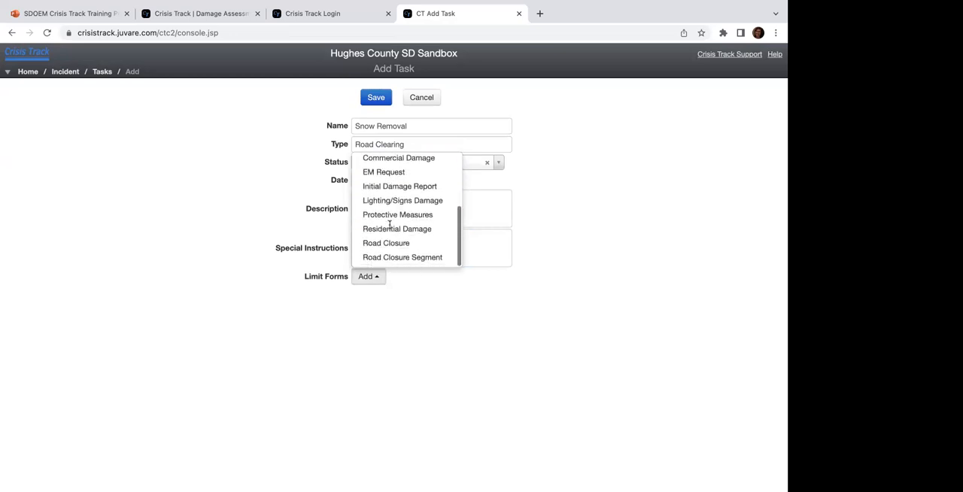
left_click(424, 347)
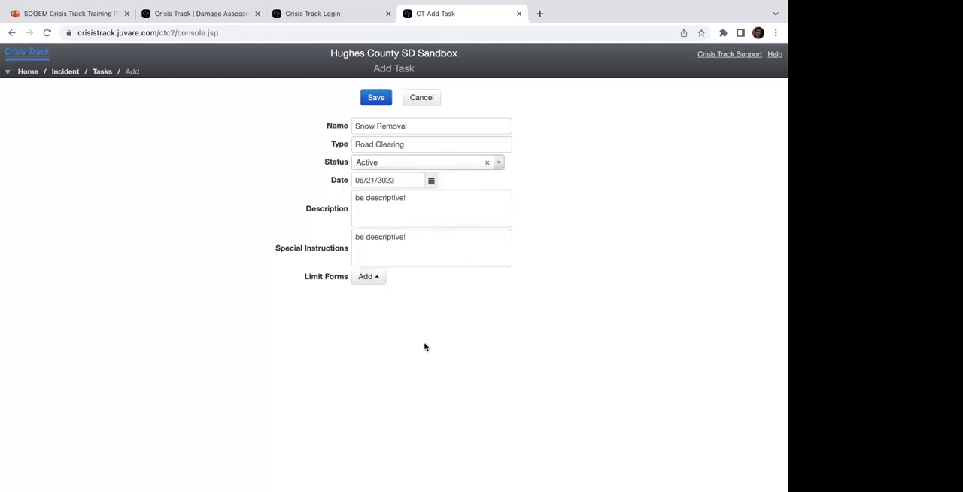
left_click(377, 97)
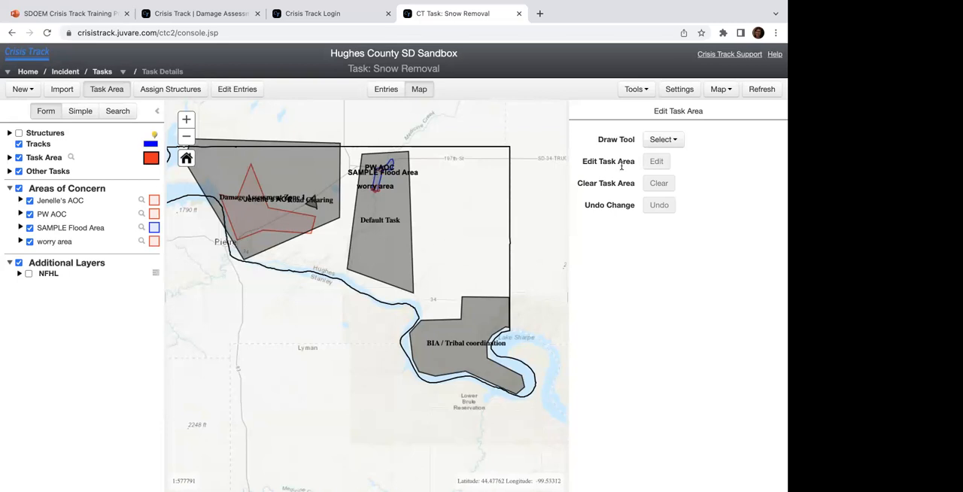
Step: Draw the Snow Removal task area as an upright four-sided polygon east of the Default Task area and north of BIA / Tribal coordination
left_click(666, 148)
left_click(672, 215)
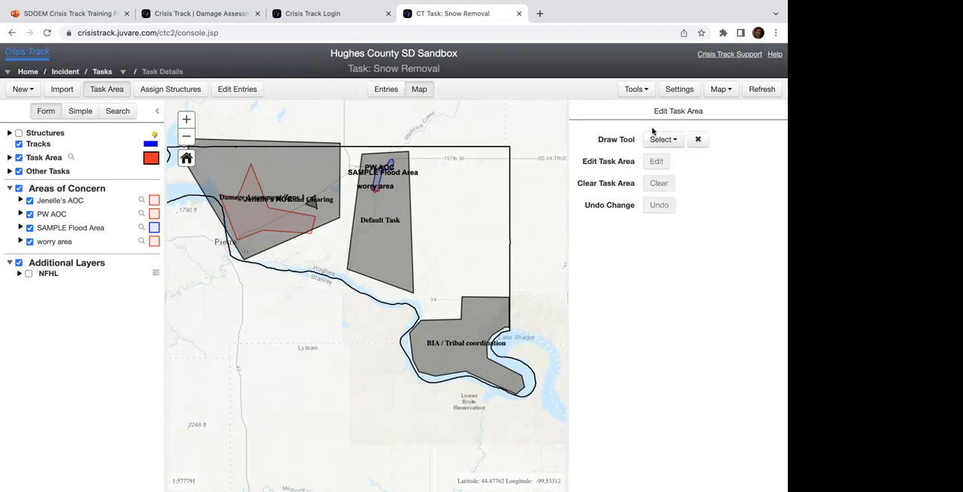
left_click(451, 171)
left_click(489, 171)
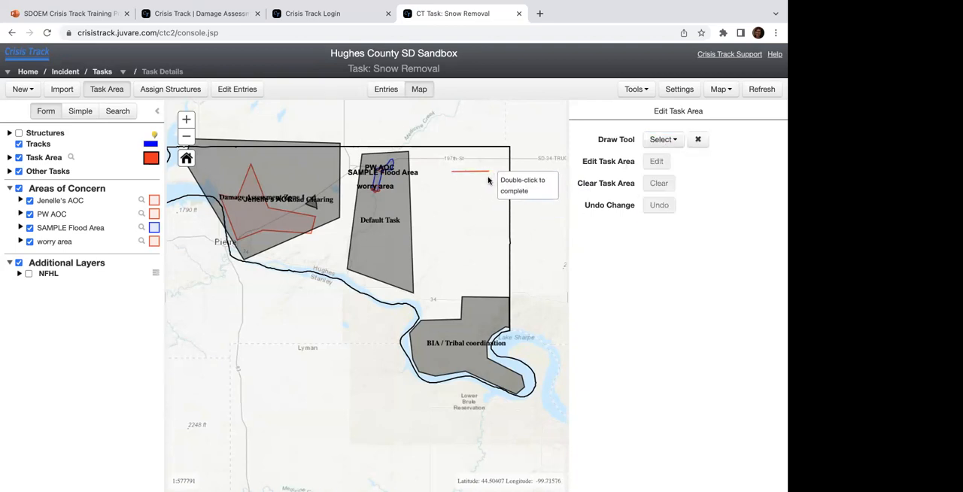
left_click(491, 239)
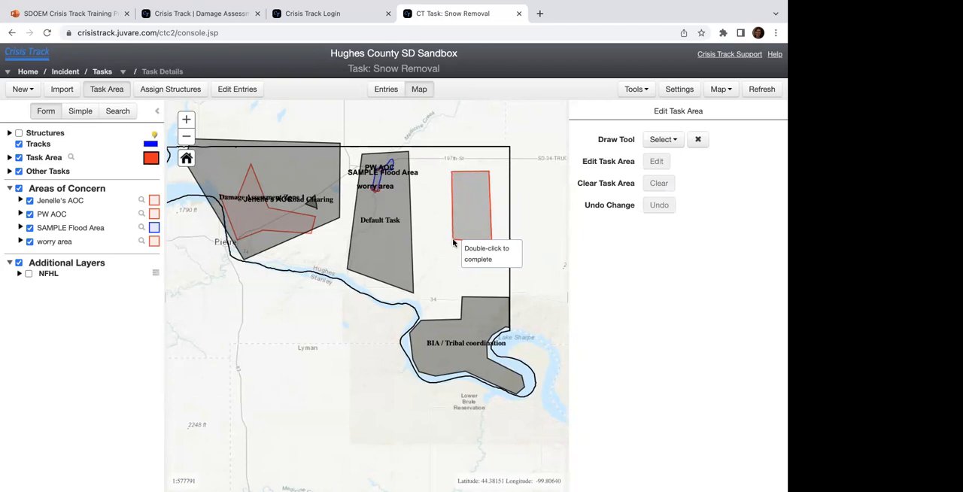
double_click(453, 241)
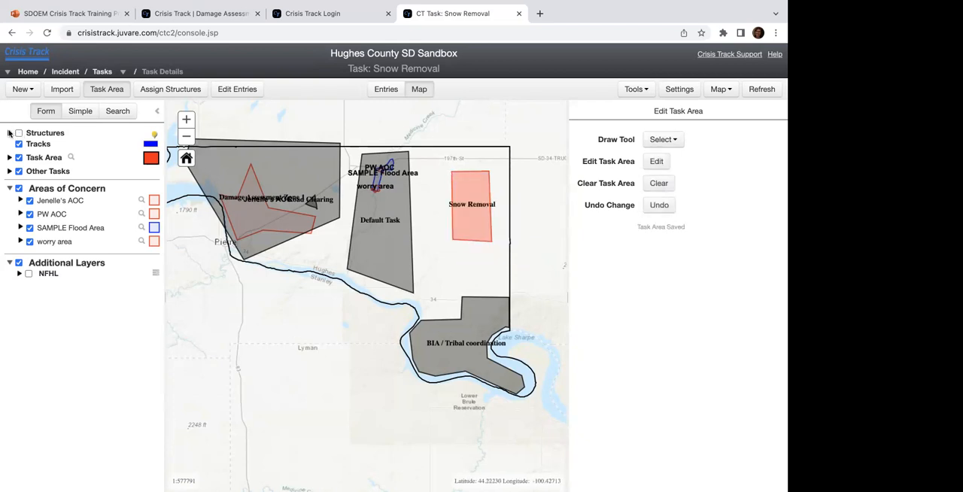
Step: Show the Structures layer on the map with its categories expanded, and open structure assignment for the Snow Removal task
left_click(9, 132)
left_click(19, 132)
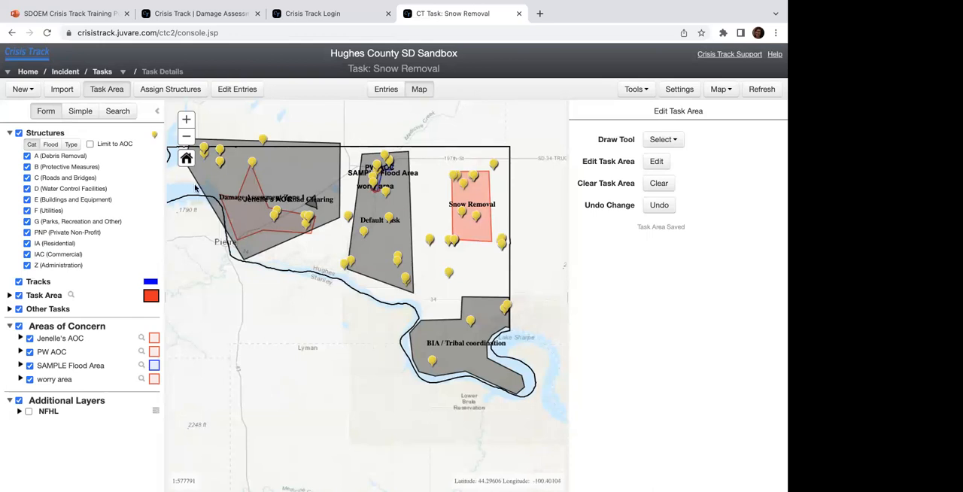
left_click(165, 93)
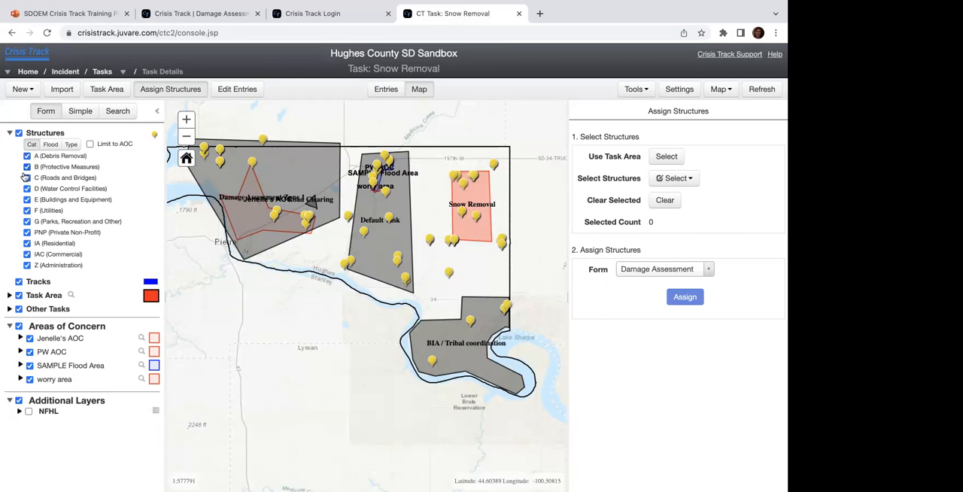
Step: Hide and show again the E (Buildings and Equipment) and C (Roads and Bridges) structure categories
left_click(27, 199)
left_click(27, 199)
left_click(27, 177)
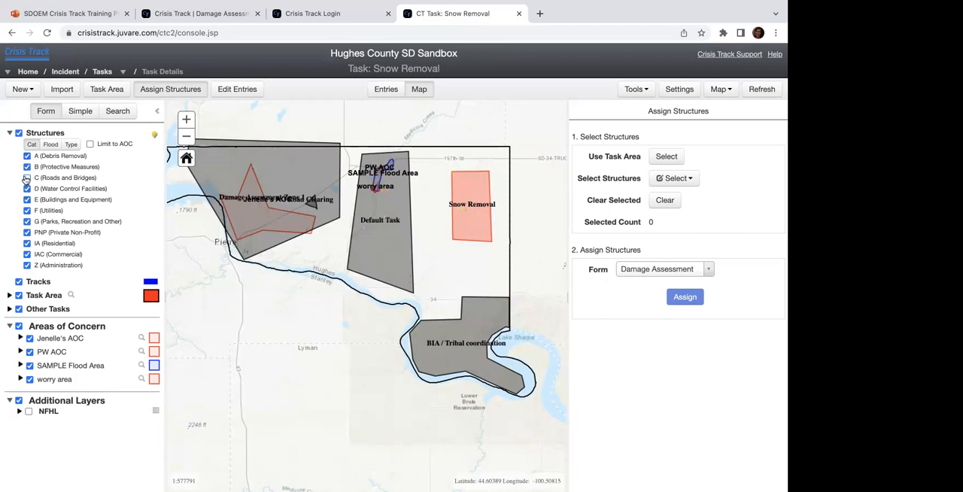
left_click(27, 177)
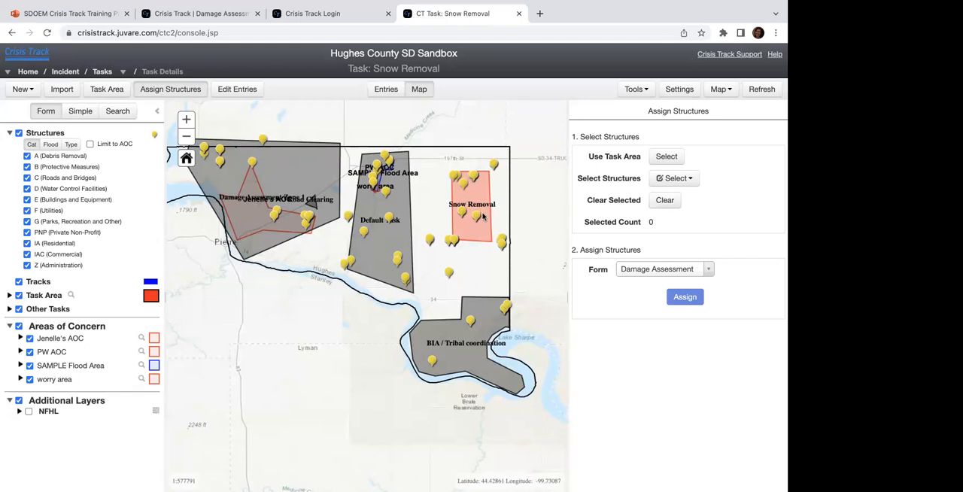
Step: Select every structure inside the Snow Removal task area, and clear that selection
left_click(667, 158)
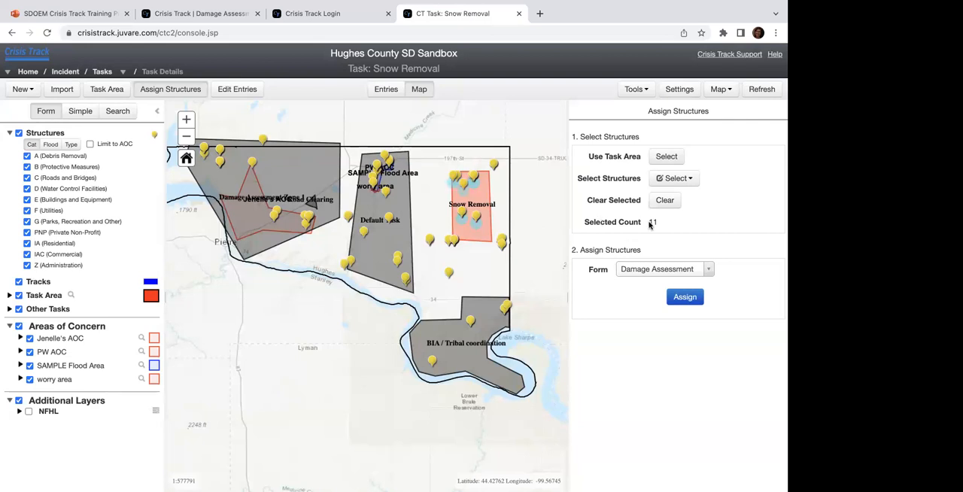
left_click(674, 206)
Step: Select the structures along the northern end of the Snow Removal area by drawing a polygon around them
left_click(683, 180)
left_click(681, 209)
left_click(451, 192)
left_click(486, 188)
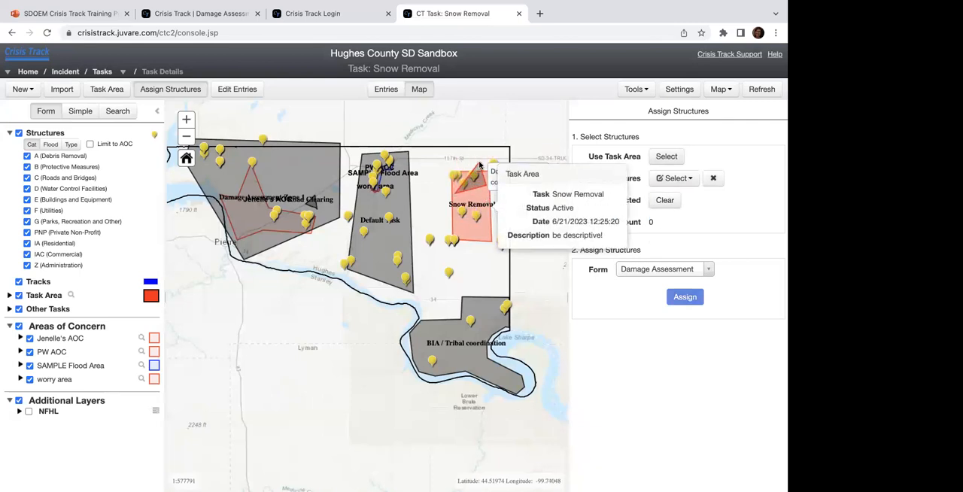
double_click(443, 167)
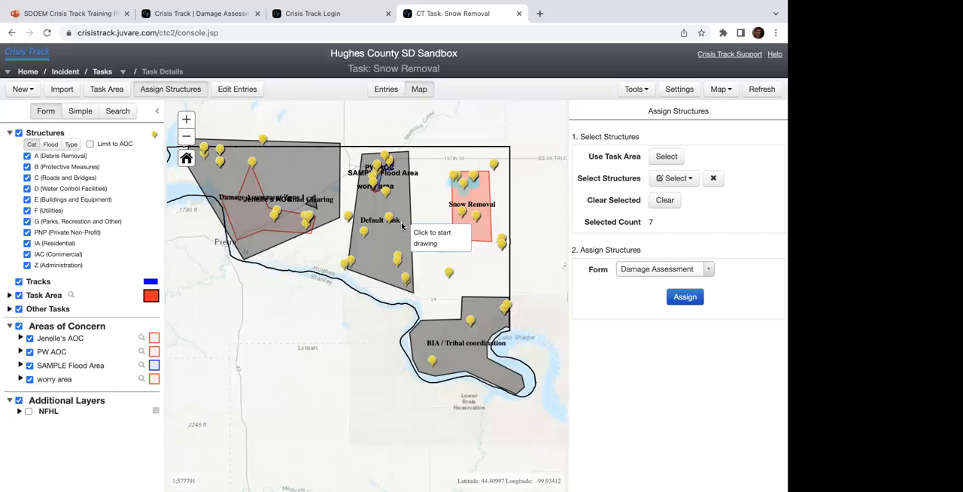
Step: Assign the selected structures to the task with the Culvert Damage (Cat C) form
left_click(660, 272)
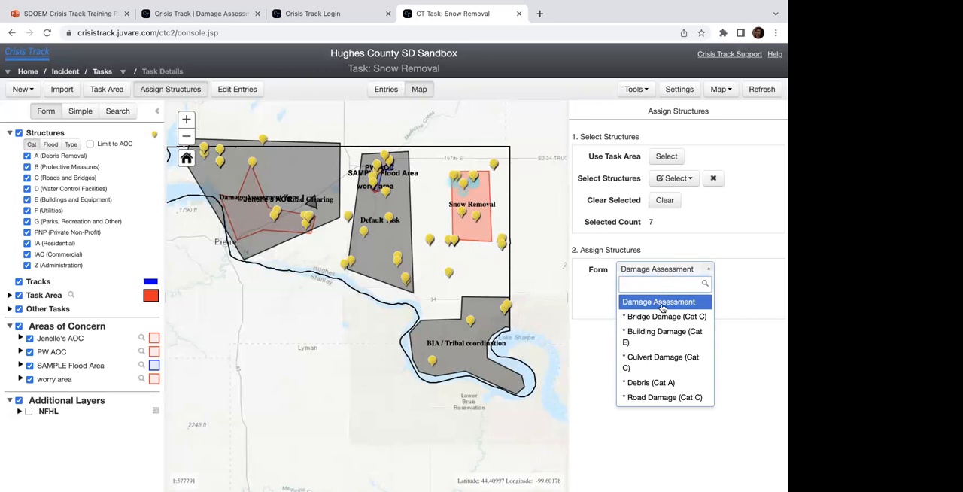
left_click(661, 360)
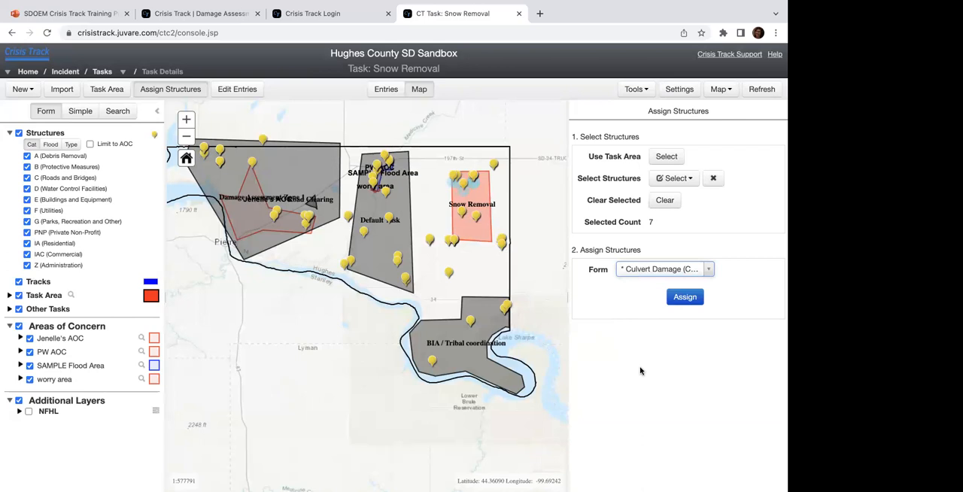
left_click(682, 304)
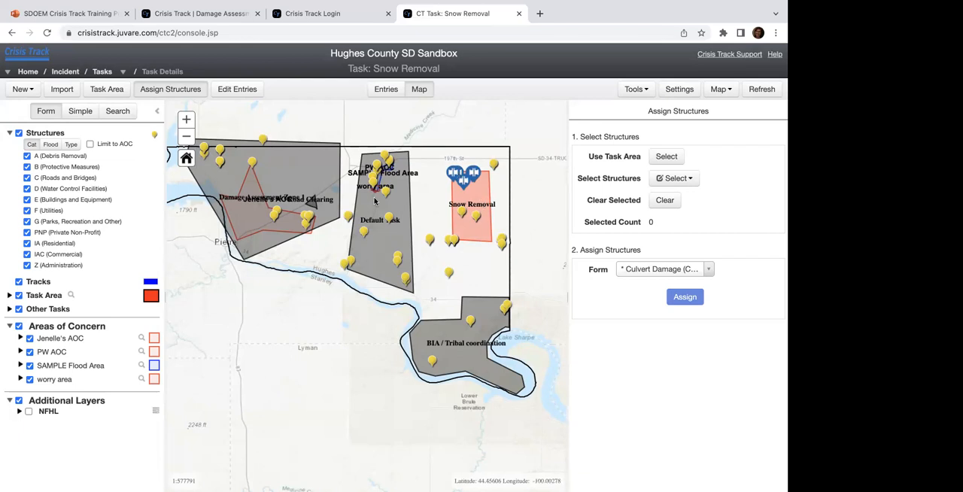
Step: Open entry editing for the Snow Removal task and polygon-select the close pair of culvert markers in the area's northern part
left_click(186, 119)
left_click_drag(358, 222, 325, 387)
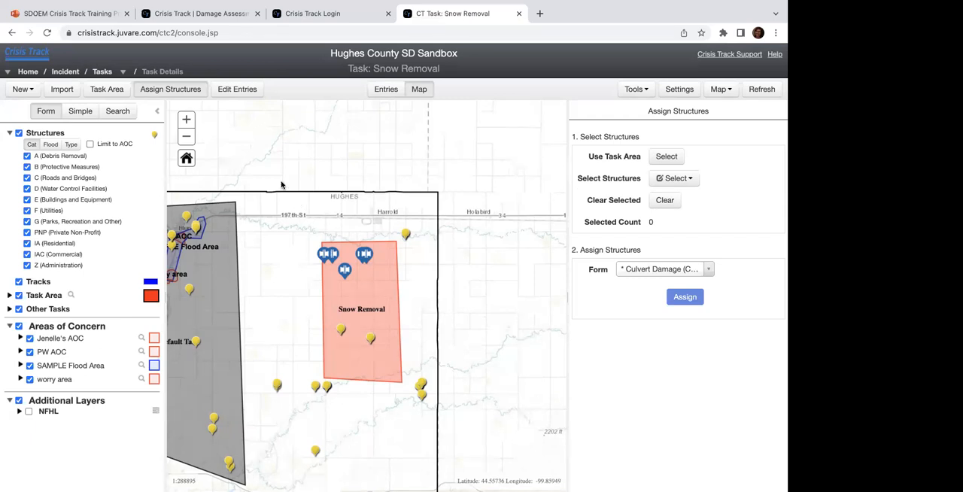
left_click(237, 90)
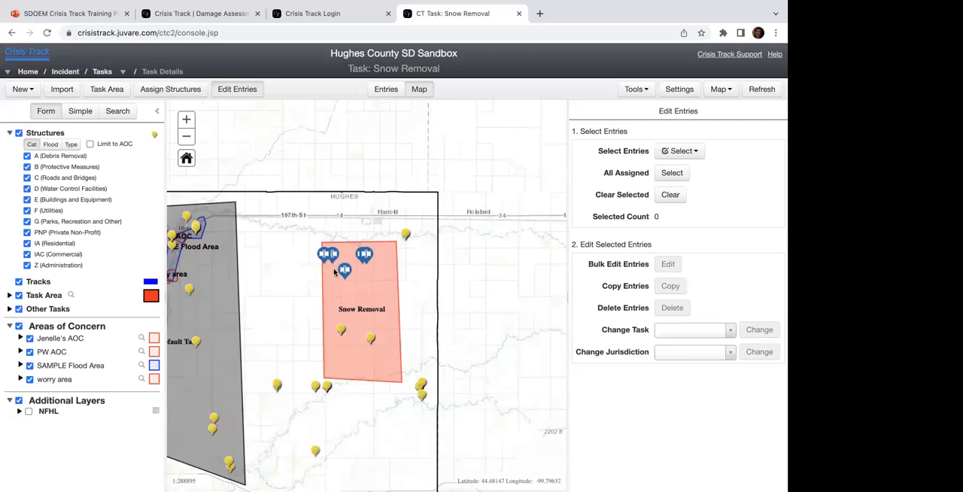
left_click(186, 119)
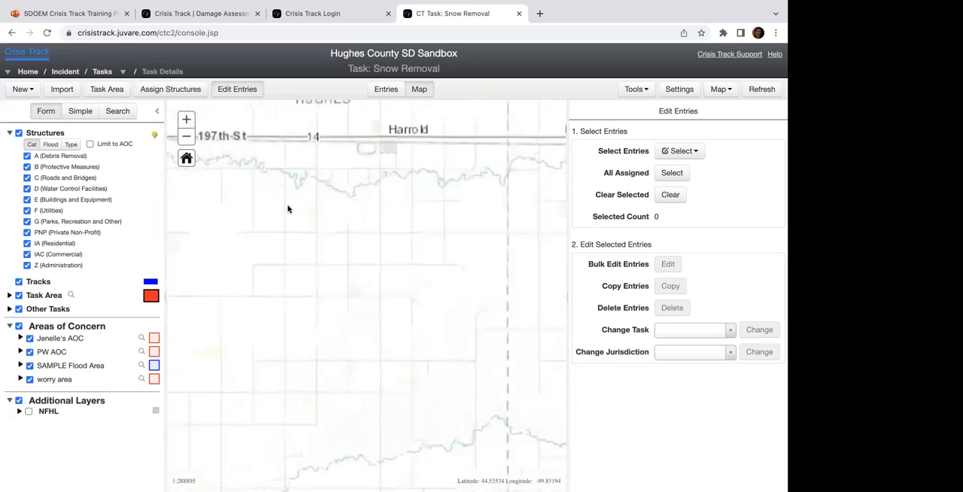
left_click_drag(316, 252, 361, 252)
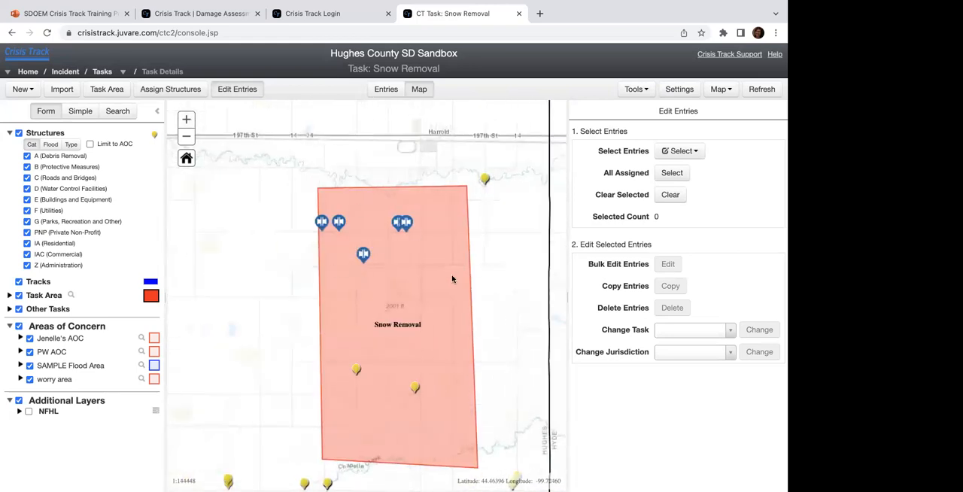
left_click(677, 152)
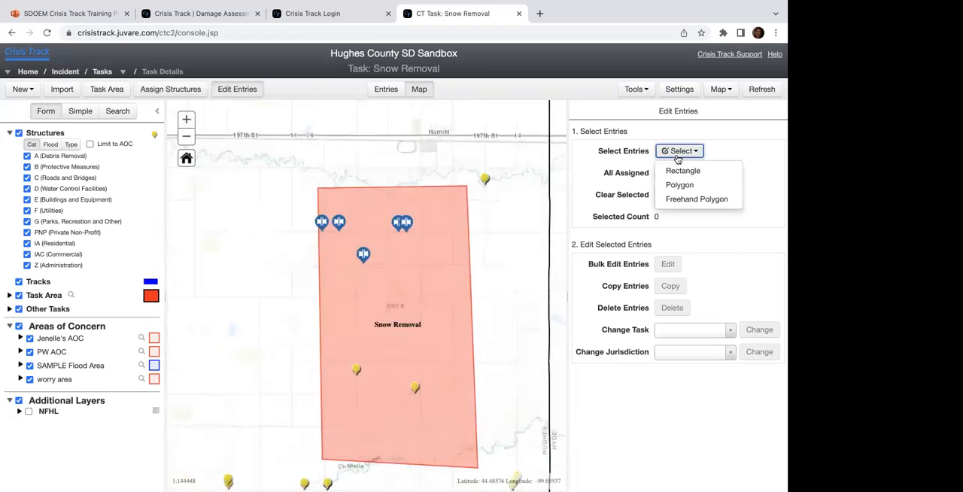
left_click(680, 184)
left_click(376, 219)
left_click(411, 246)
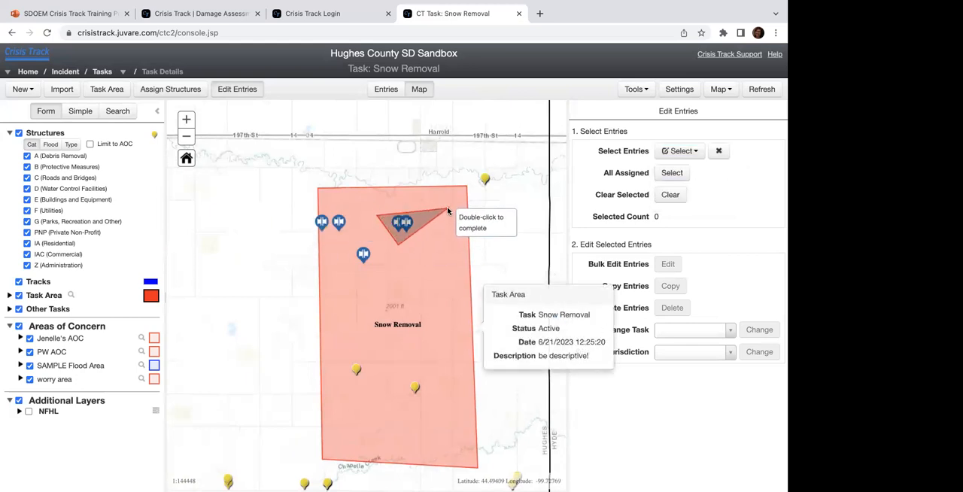
double_click(448, 213)
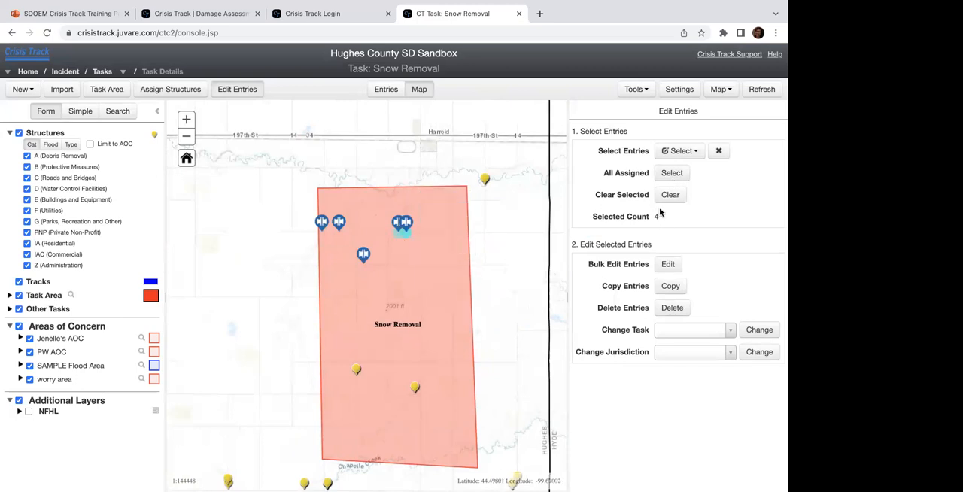
Step: Start a bulk edit of the selected entries with damage description "No Damages" and notes "Verified by inspector gadget"
left_click(668, 263)
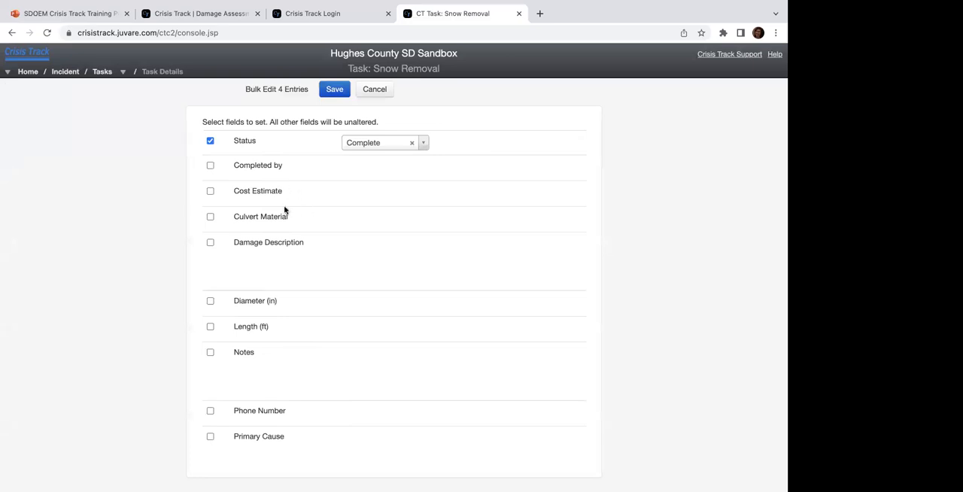
left_click(211, 243)
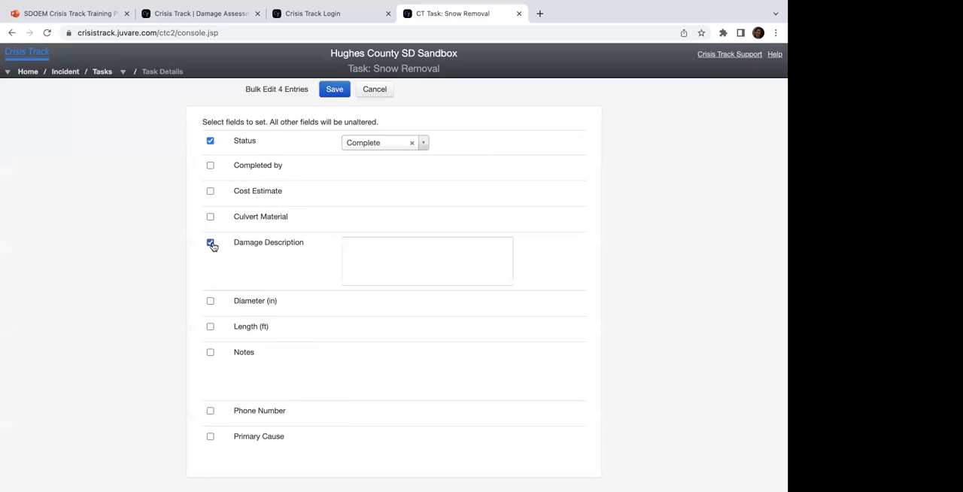
left_click(378, 249)
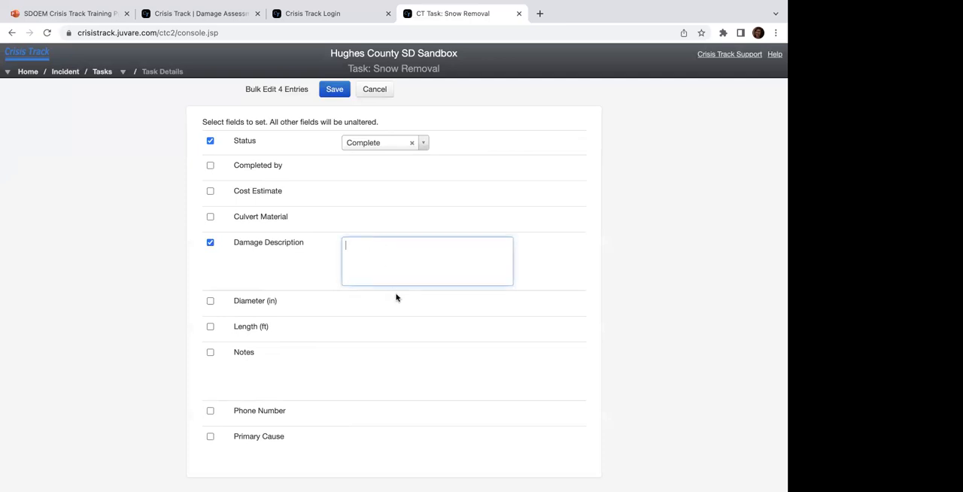
type("No Damages")
left_click(210, 352)
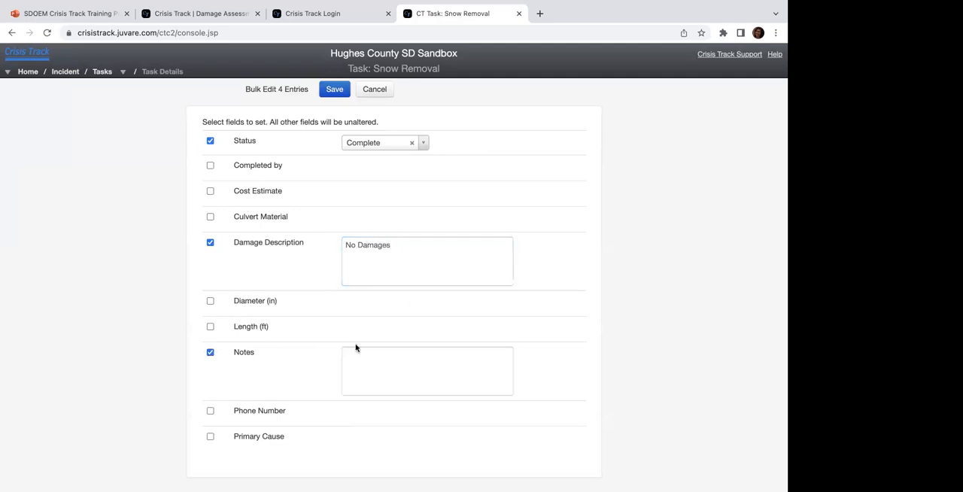
left_click(386, 360)
type("Verified by Inspector ")
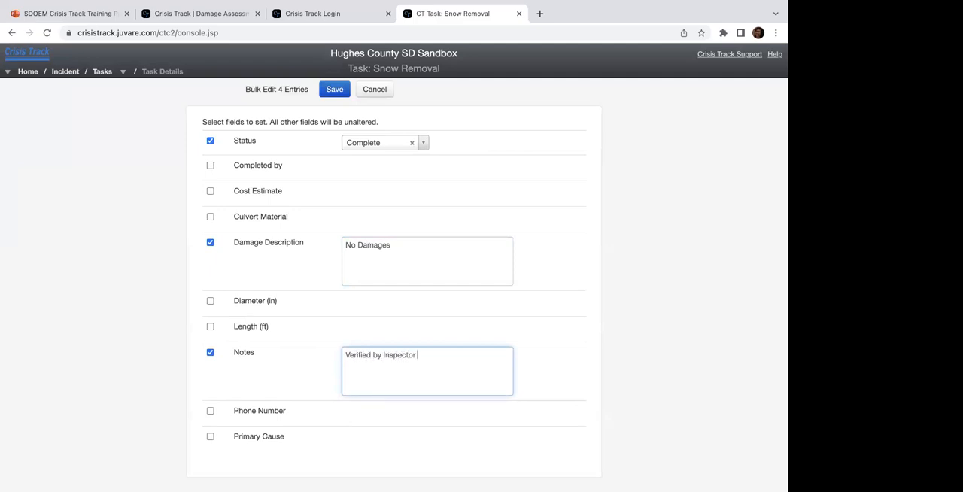
type("gadget")
Step: Set the entries' cost estimate to 0, fill in the phone number, and save the bulk edit with status Complete
left_click(210, 192)
left_click(392, 192)
type("0")
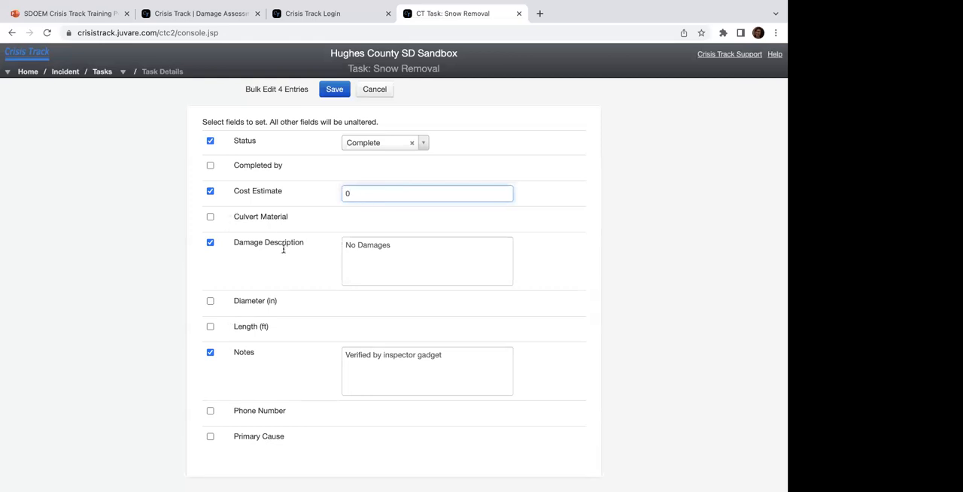
left_click(210, 411)
left_click(372, 411)
type("1234567890")
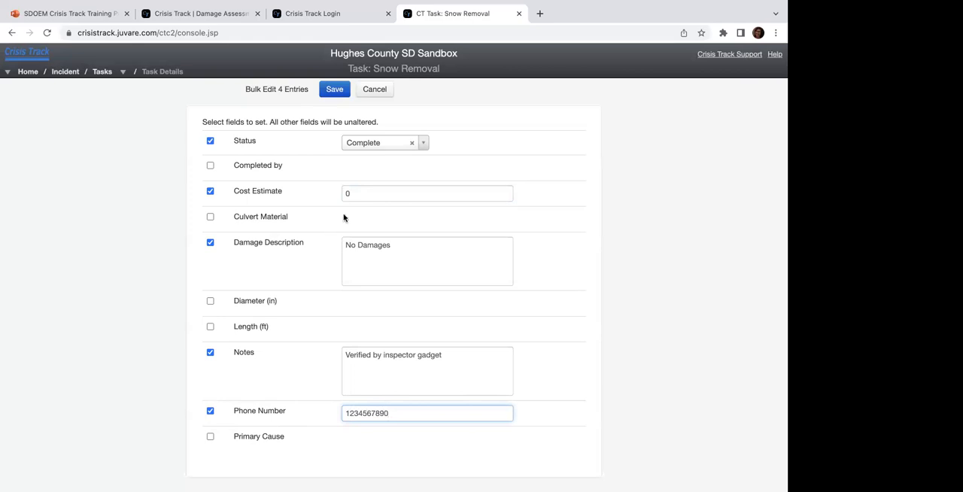
left_click(335, 89)
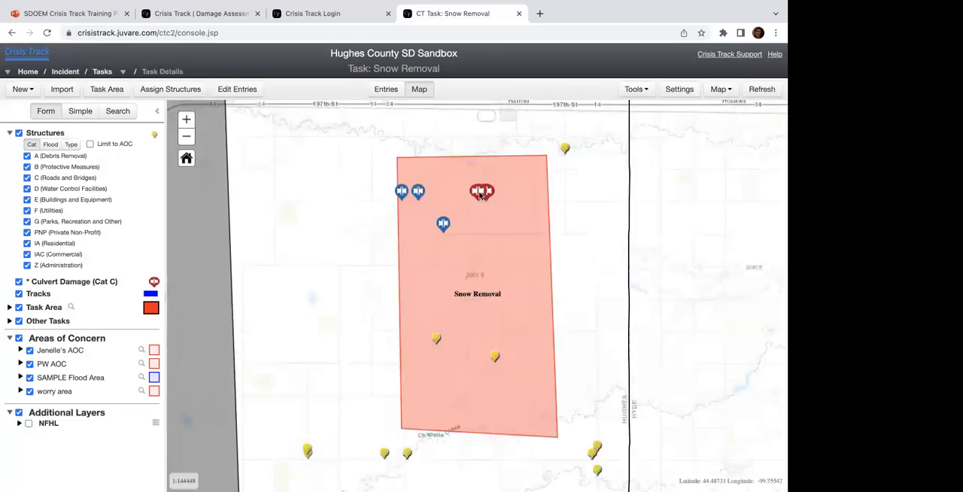
Step: Review the details of one bulk-edited culvert entry on the map and close them
left_click(480, 195)
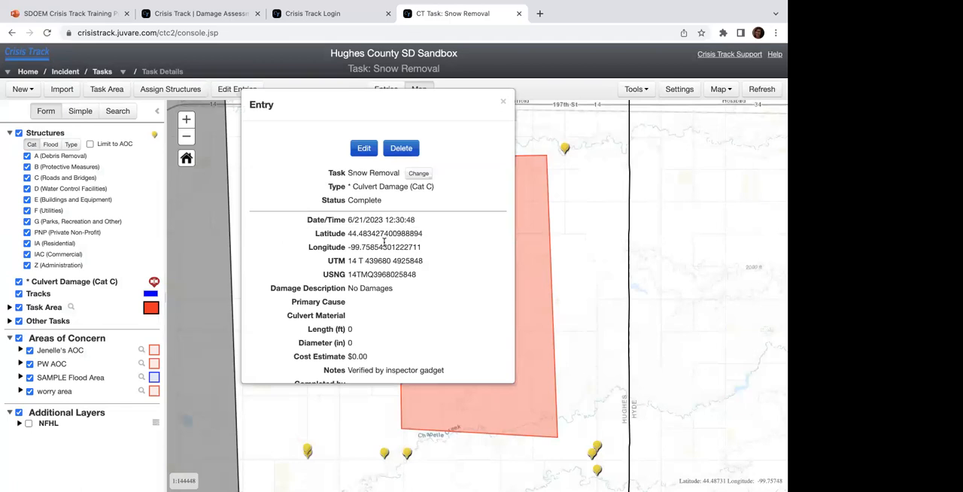
scroll(384, 241, "down", 3)
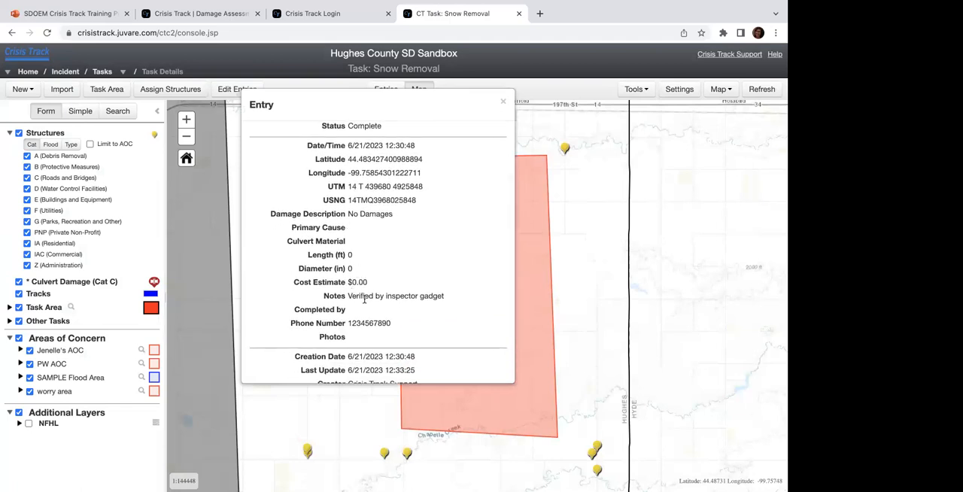
scroll(365, 322, "down", 2)
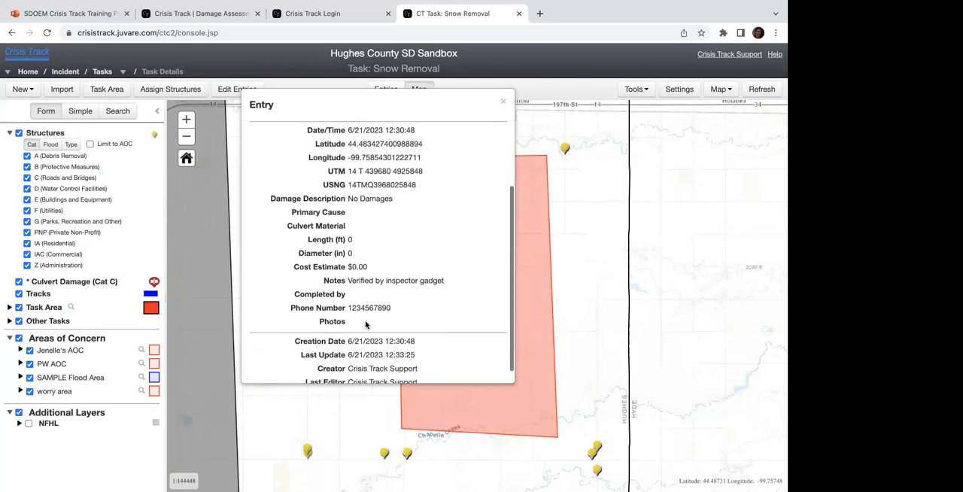
scroll(365, 322, "up", 5)
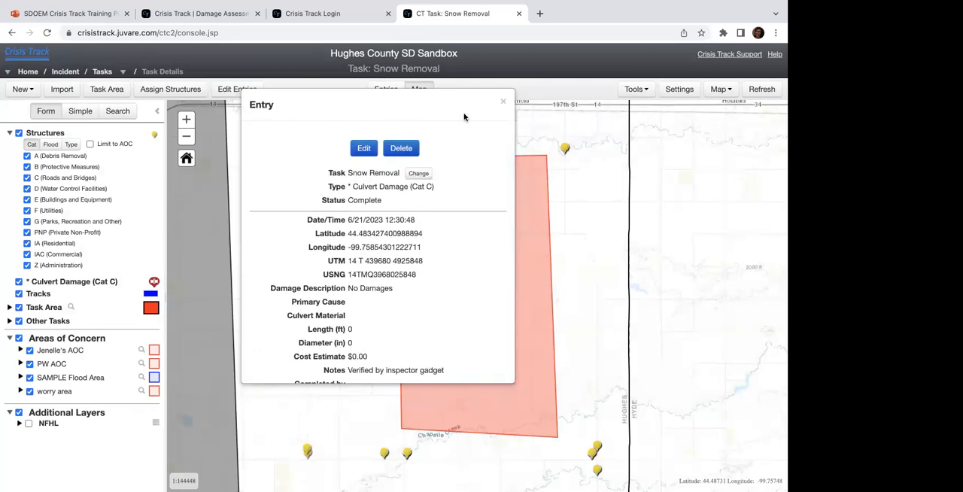
left_click(503, 101)
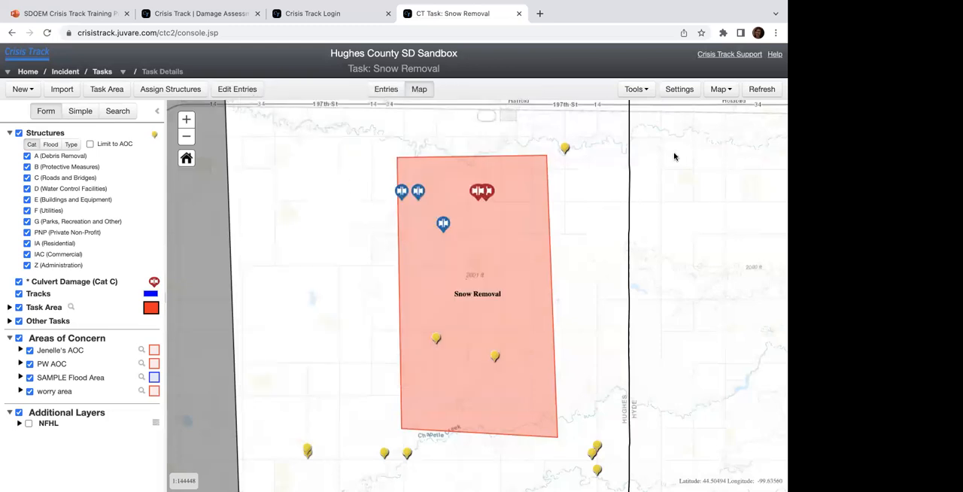
Step: Refresh the task map and reopen entry editing for the Snow Removal task
left_click(762, 91)
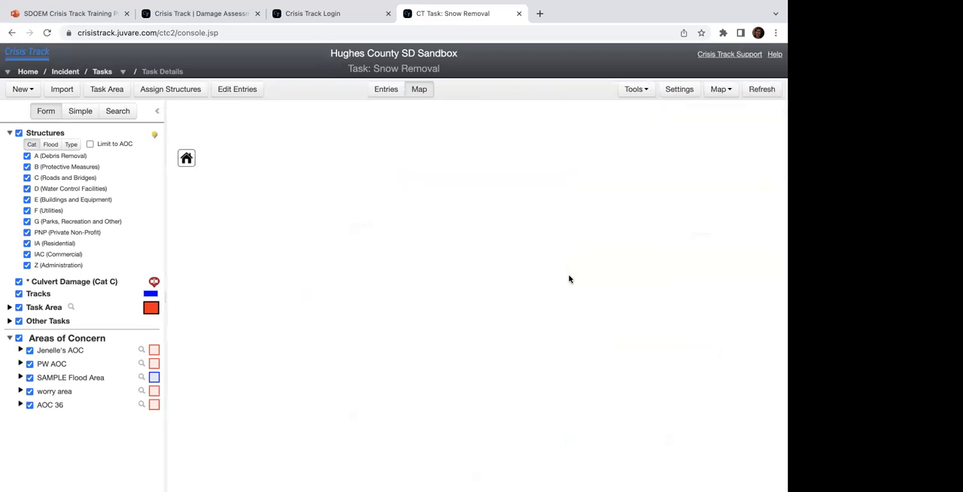
left_click(239, 91)
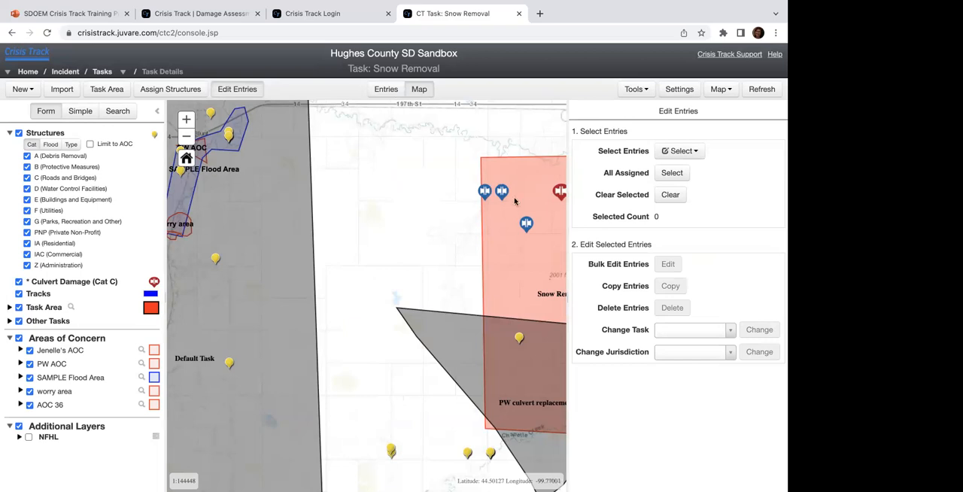
left_click_drag(481, 262, 389, 266)
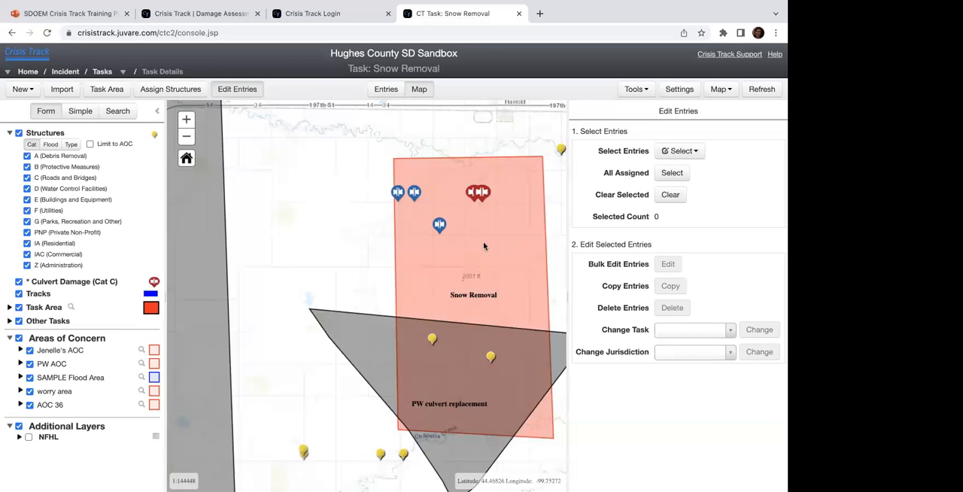
Step: Review the tasks and jurisdictions that entries can be changed to, without choosing any
left_click(669, 334)
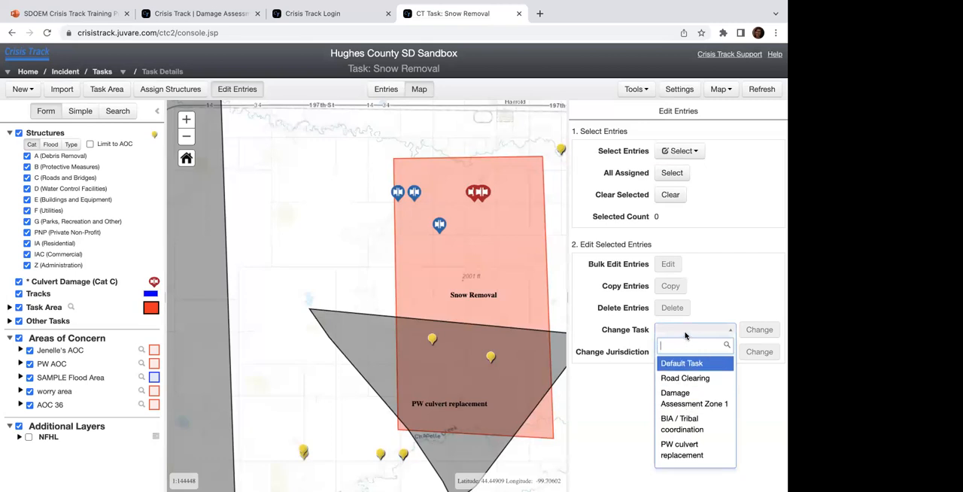
left_click(629, 378)
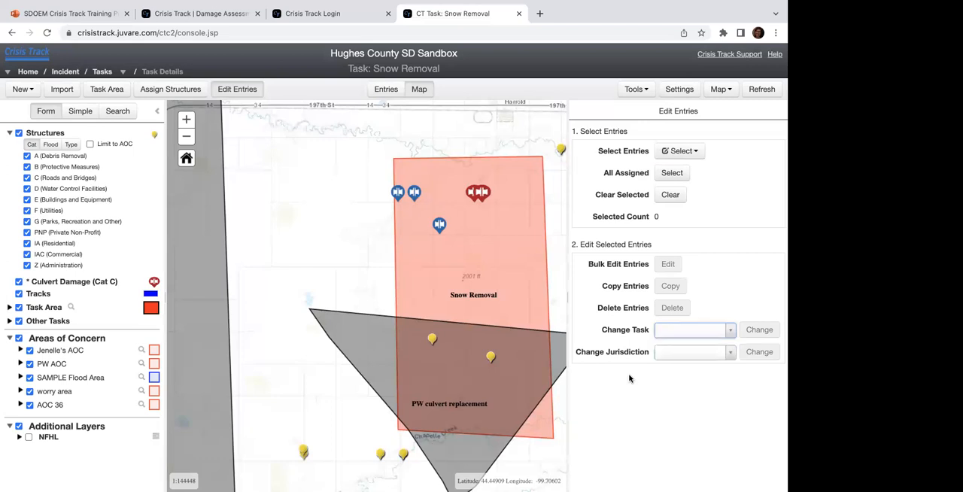
left_click(669, 359)
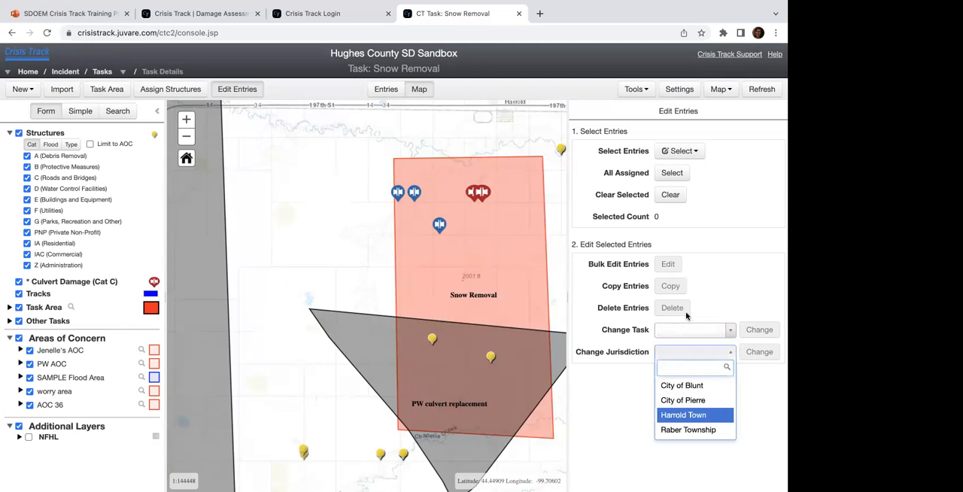
left_click(712, 304)
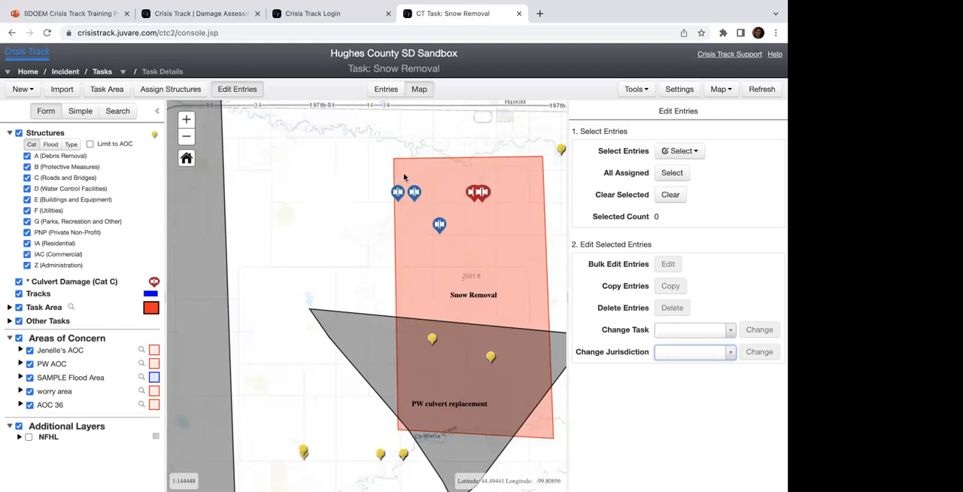
Step: Measure a short distance near the northern edge of the Snow Removal task area, check the available length units, and close the results
left_click_drag(486, 236, 438, 210)
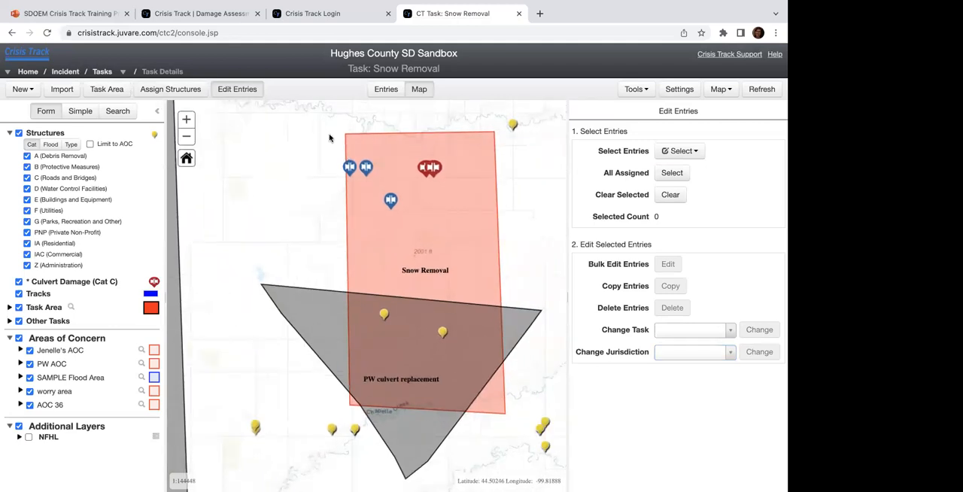
left_click(636, 89)
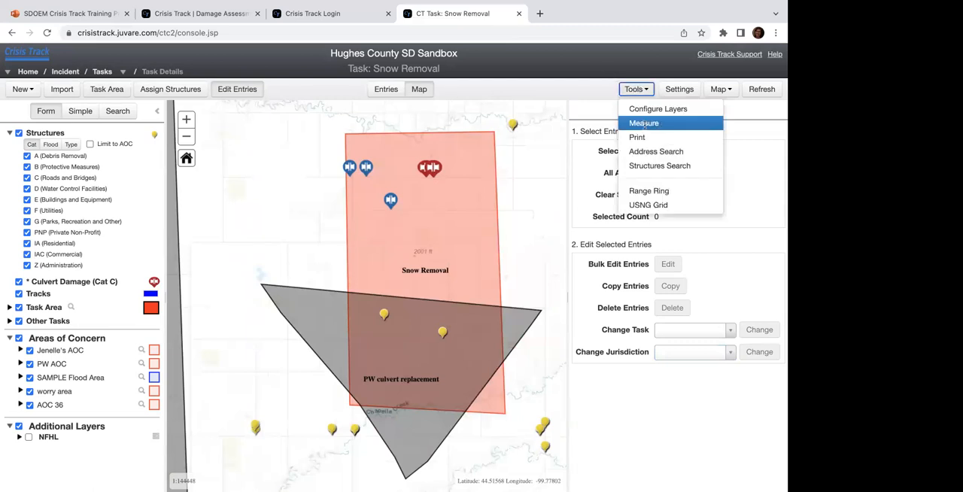
left_click(643, 124)
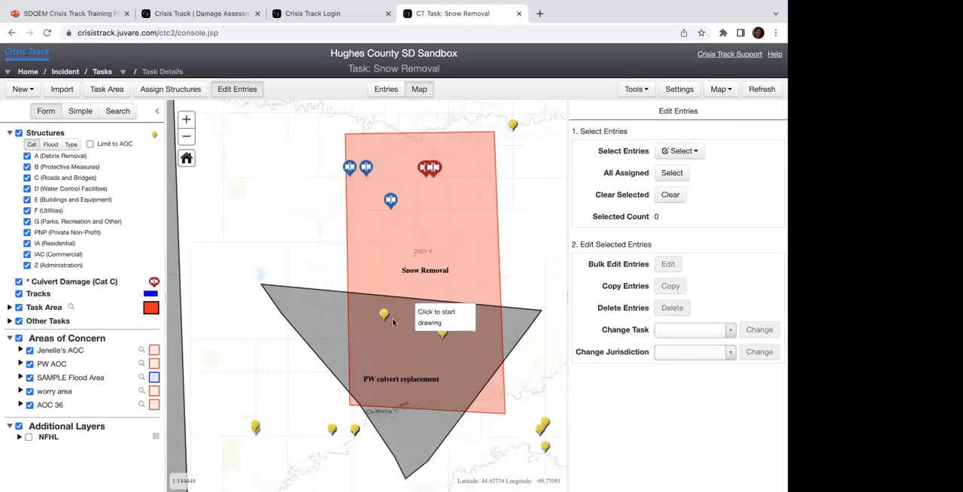
left_click(392, 139)
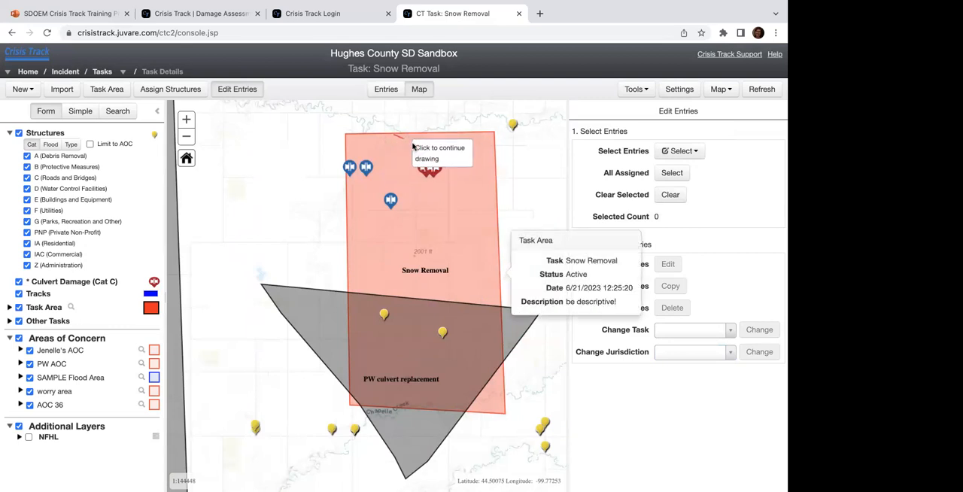
double_click(422, 148)
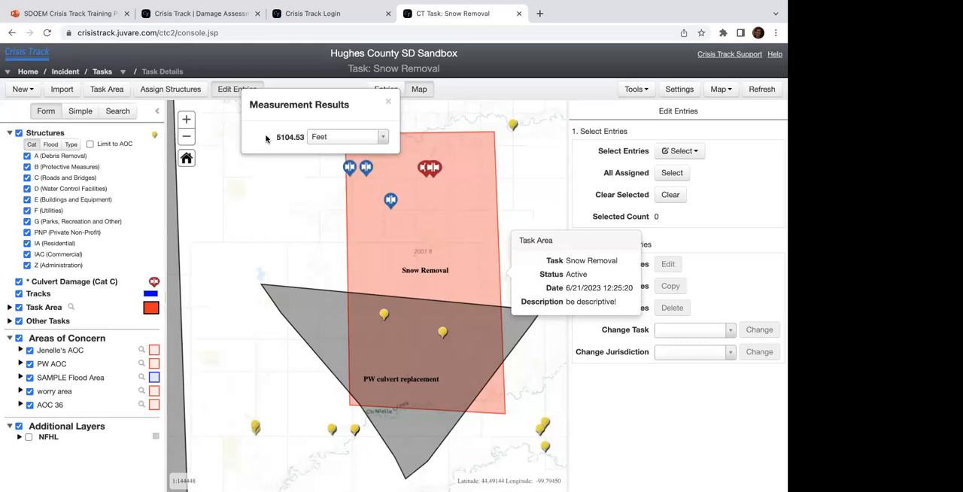
left_click(332, 139)
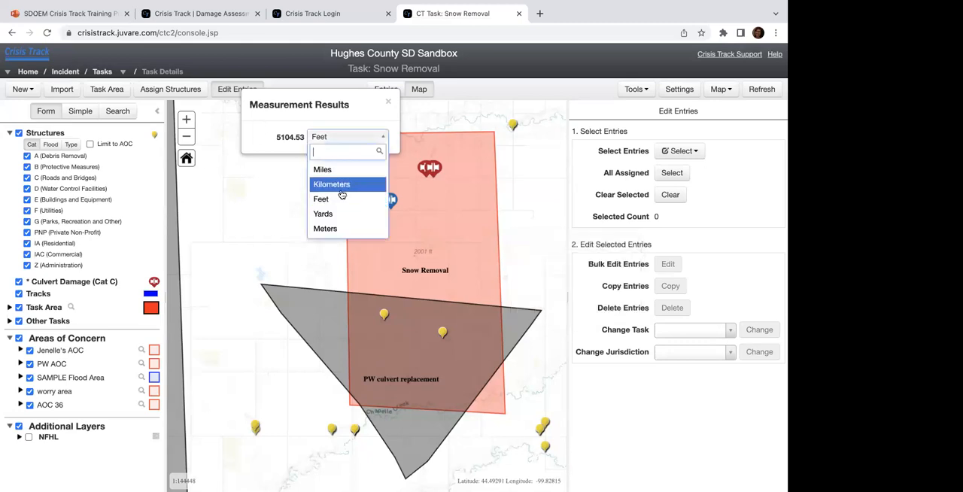
left_click(292, 135)
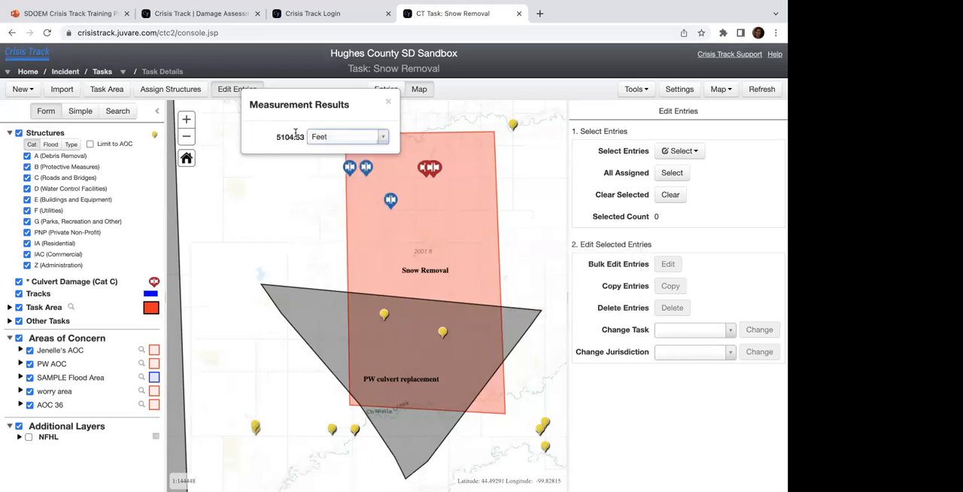
left_click(388, 101)
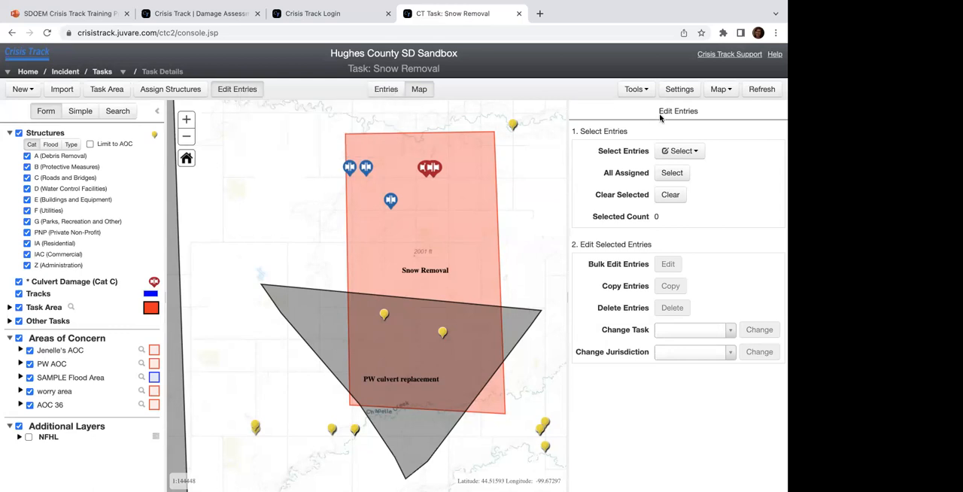
Step: Review the available map tools and the basemap choices without picking any
left_click(637, 90)
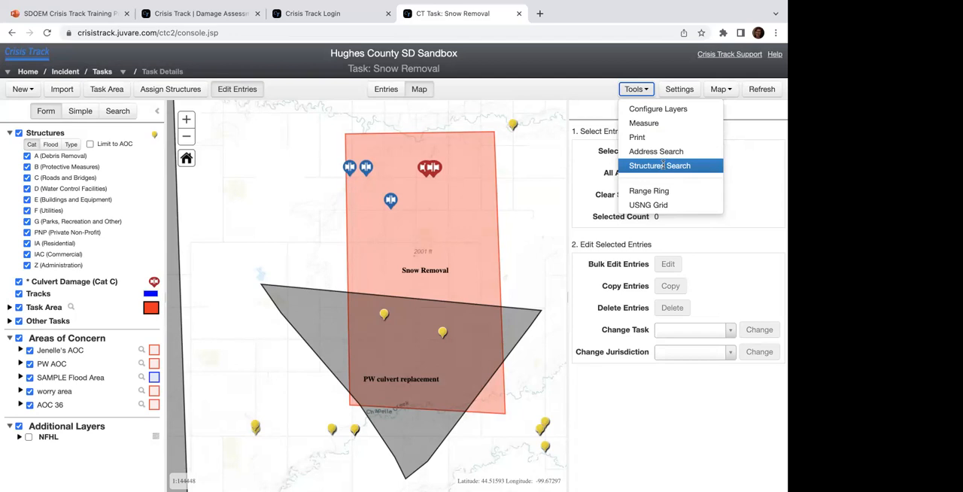
left_click(731, 91)
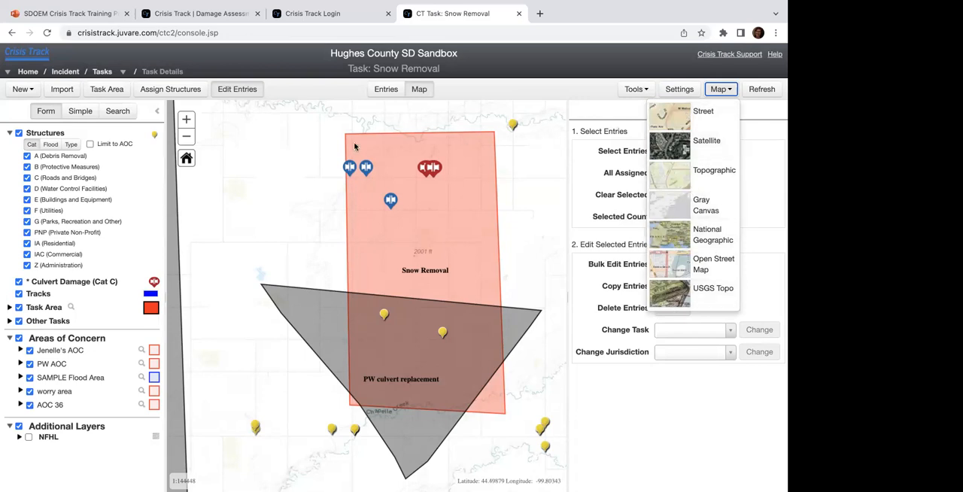
left_click(310, 90)
Step: List the Snow Removal entries sorted by status, then download the first Complete entry's PDF report and close it after viewing
left_click(389, 93)
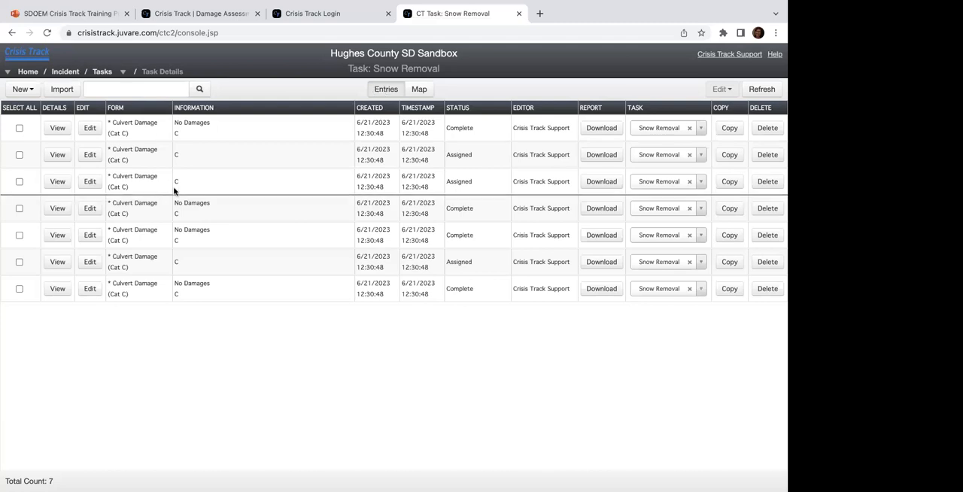
left_click(457, 110)
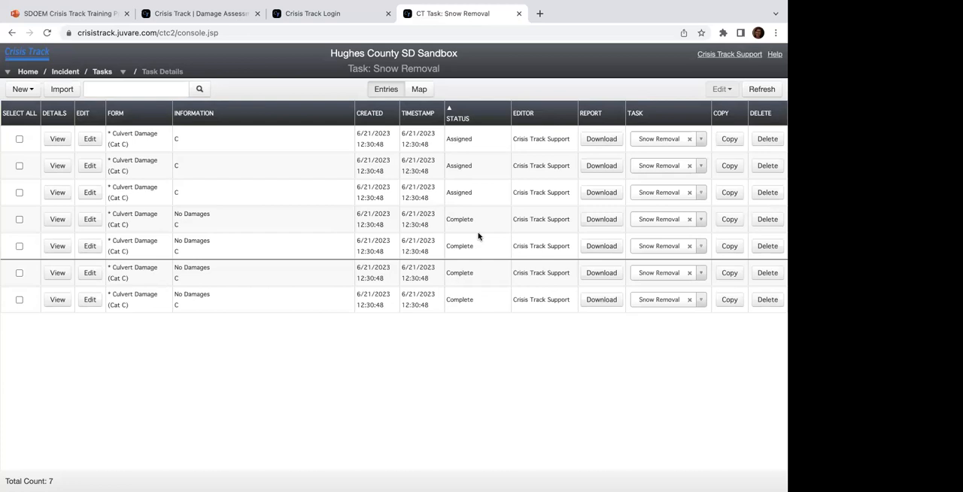
left_click(594, 224)
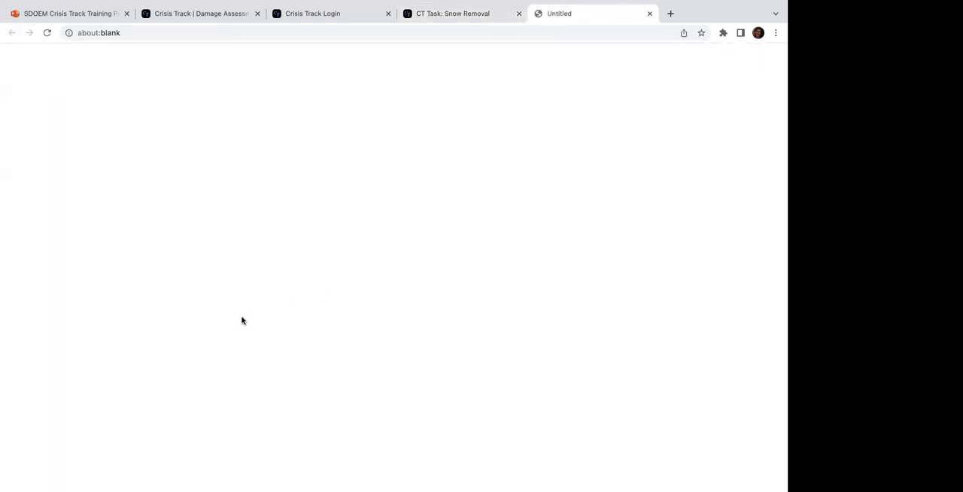
left_click(58, 474)
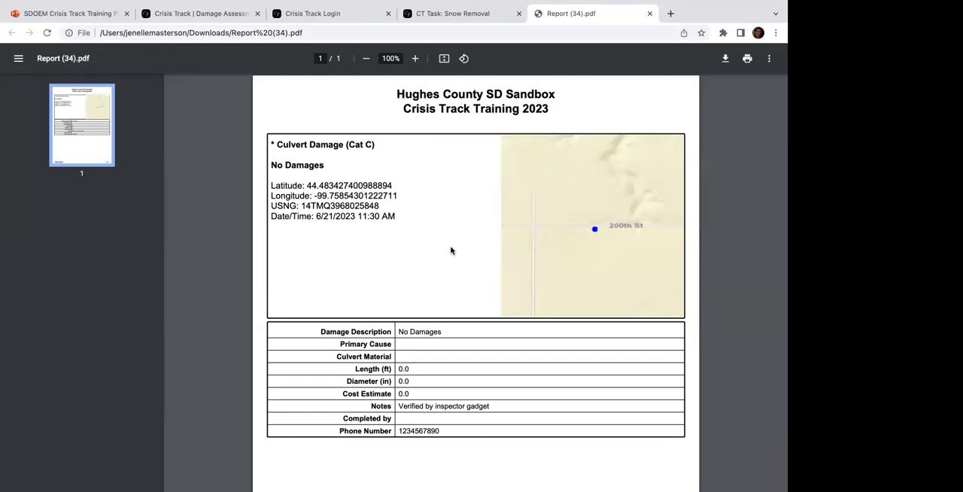
left_click(650, 15)
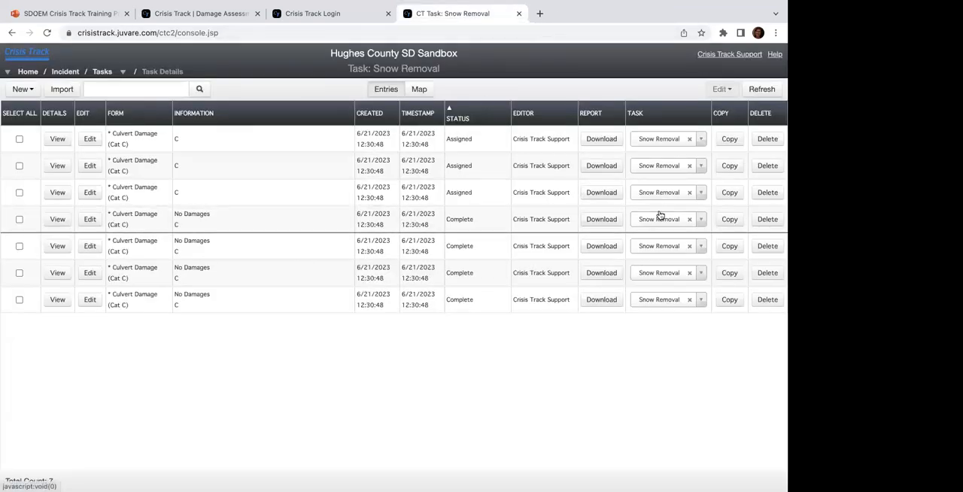
Step: Move the first Assigned culvert entry from the Snow Removal task to Road Clearing
left_click(700, 140)
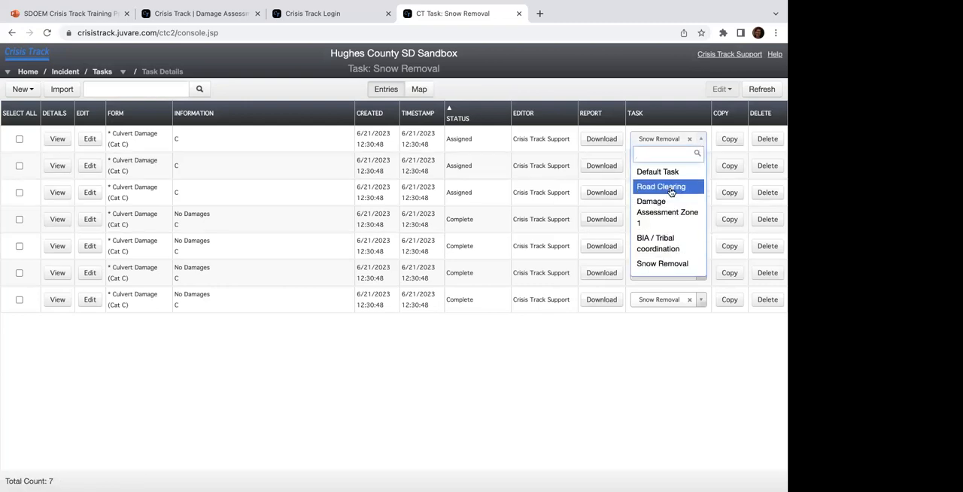
left_click(483, 109)
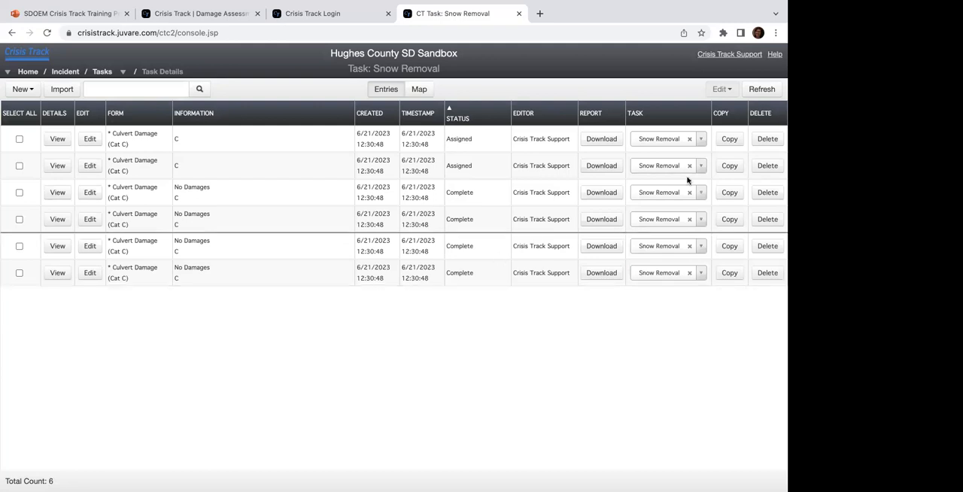
Step: Copy the first Assigned culvert entry as a Debris (Cat A) entry with status Assigned in the Snow Removal task
left_click(727, 143)
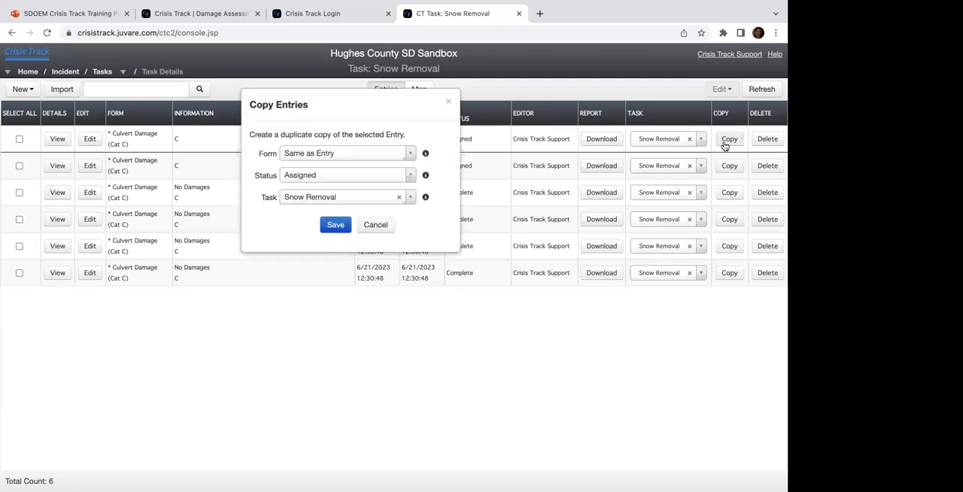
left_click(408, 155)
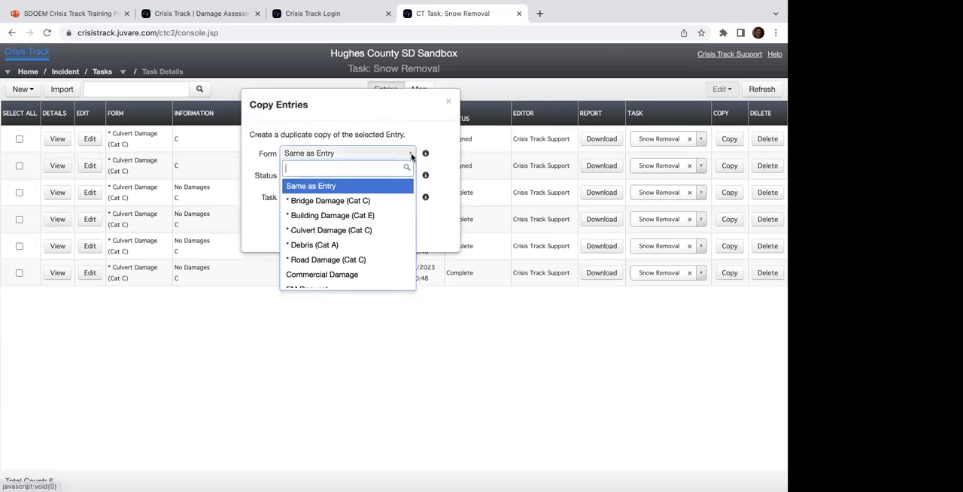
left_click(330, 246)
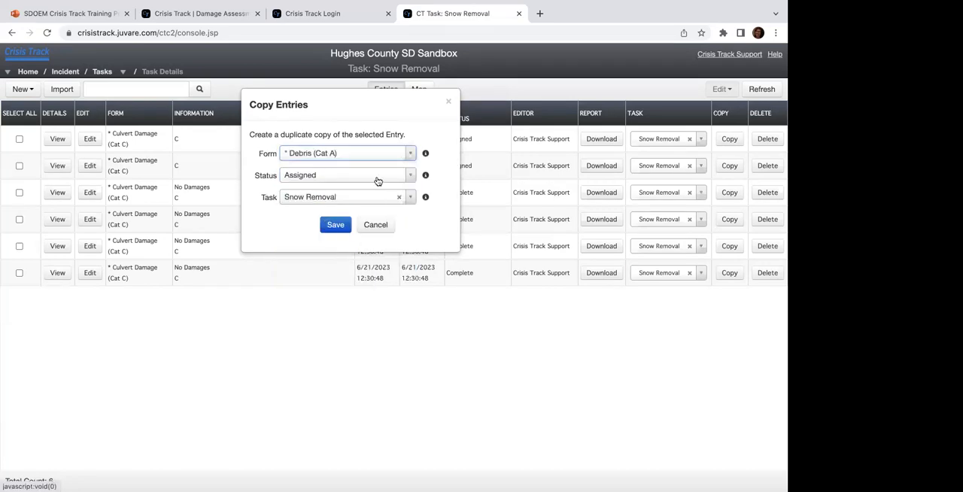
left_click(336, 224)
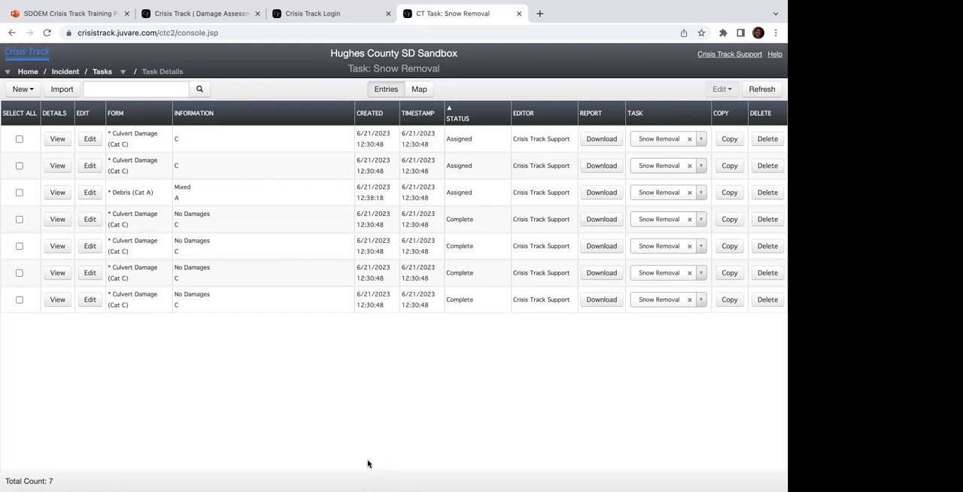
Step: Return to the task list, refresh it sorted by date, and review its export options
left_click(102, 72)
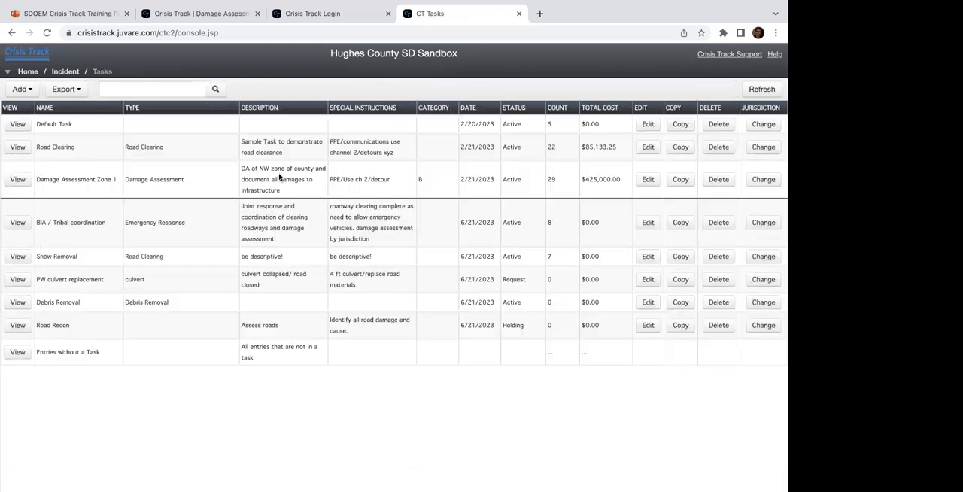
left_click(760, 94)
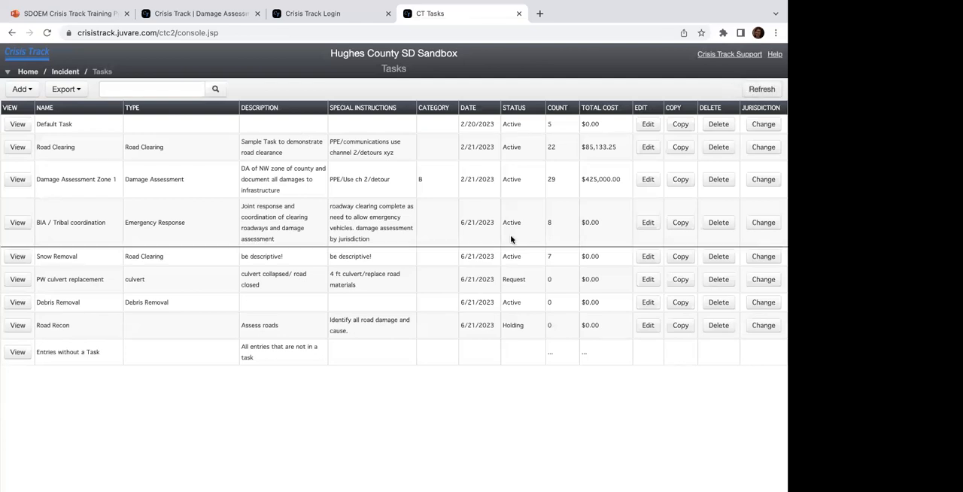
left_click(478, 113)
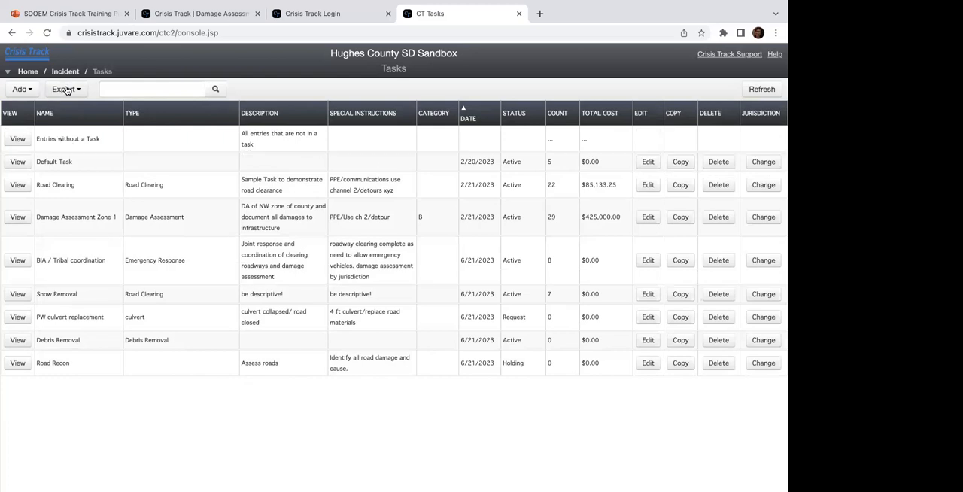
left_click(66, 91)
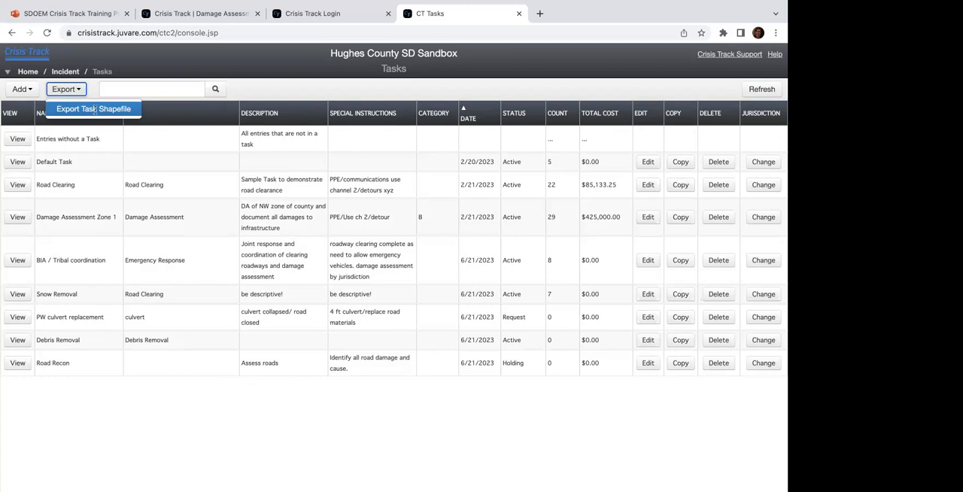
Step: Open the incident's guest users and review the options for adding a new or preconfigured guest, without adding one
left_click(71, 76)
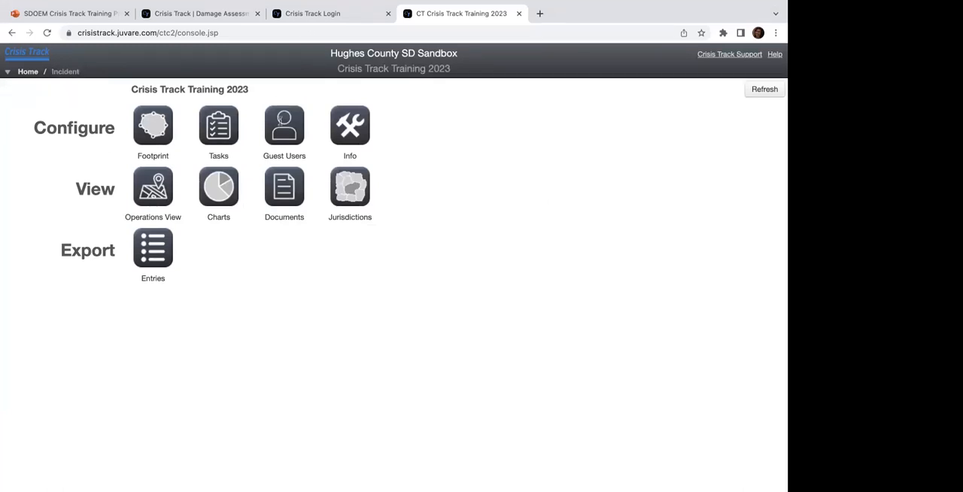
left_click(289, 146)
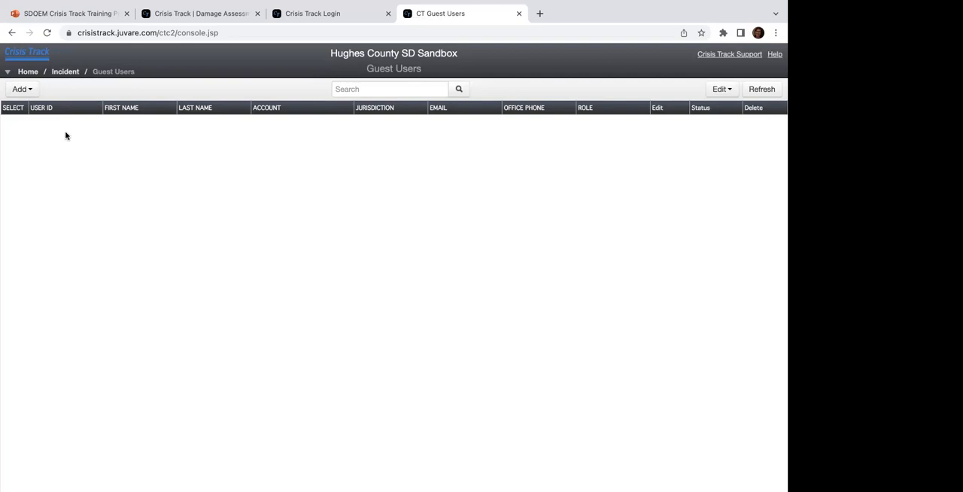
left_click(21, 90)
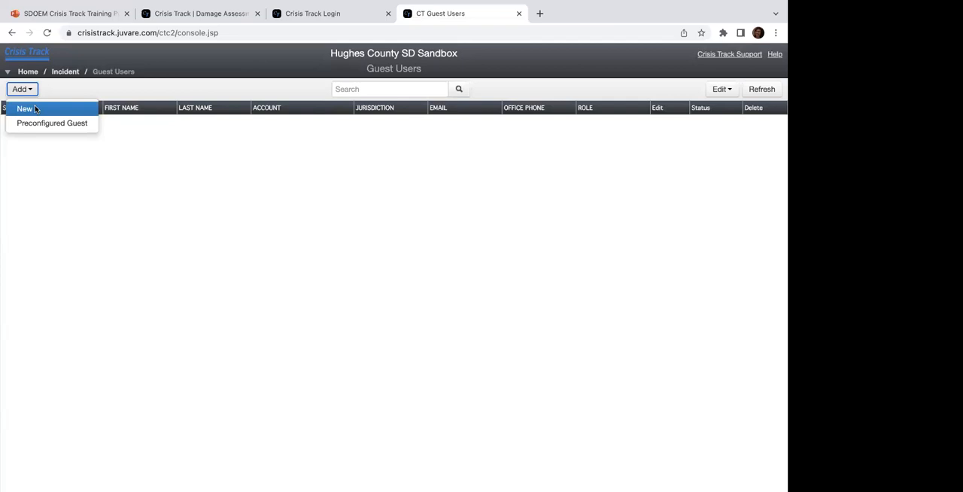
left_click(34, 109)
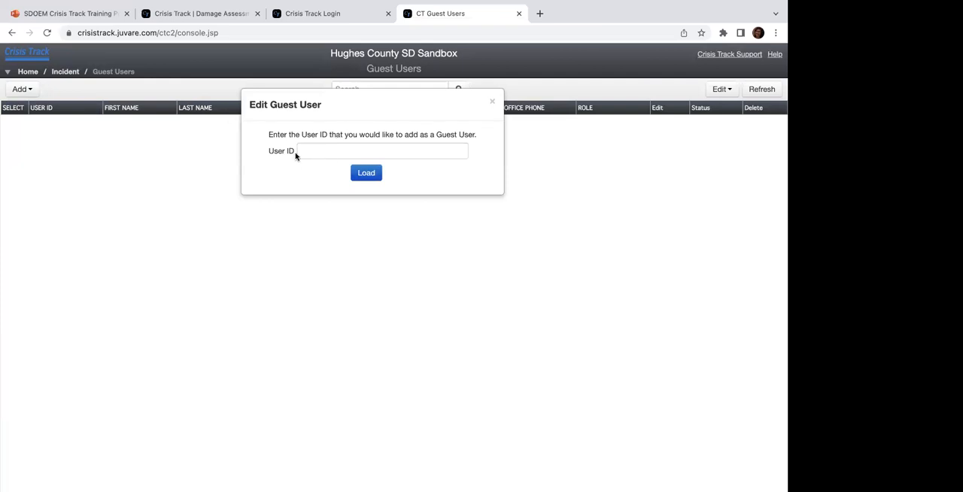
left_click(494, 106)
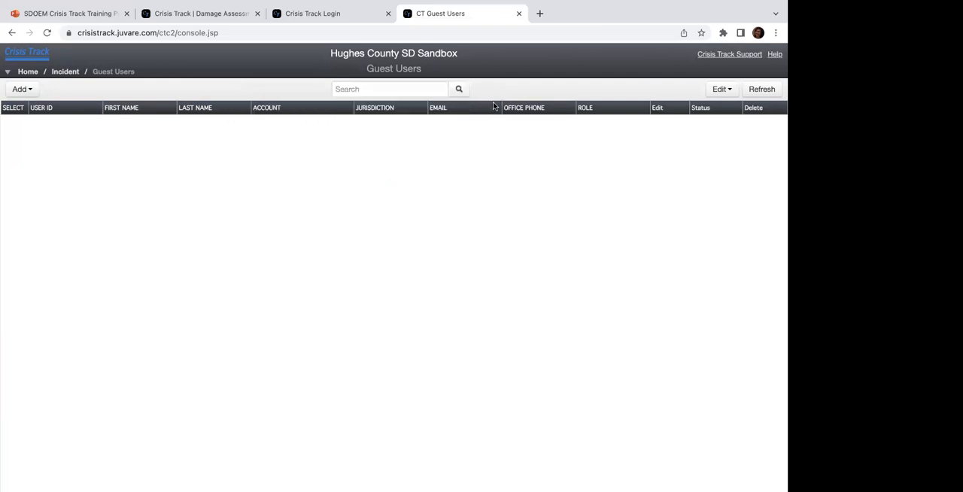
left_click(30, 93)
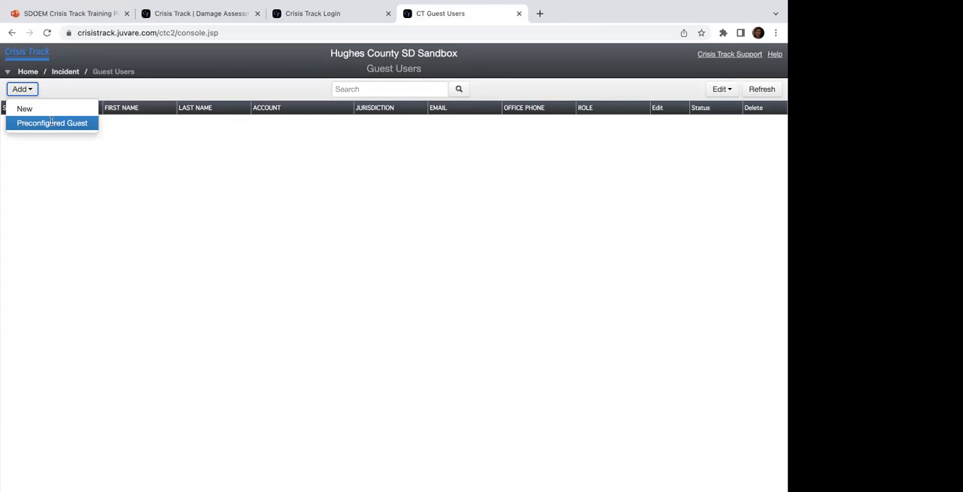
left_click(290, 167)
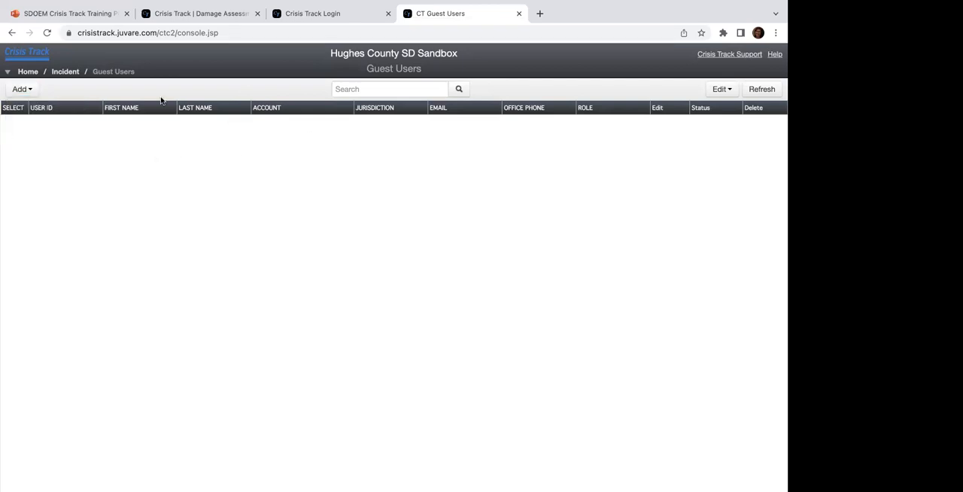
Step: Return to the incident overview and open its Info page
left_click(64, 72)
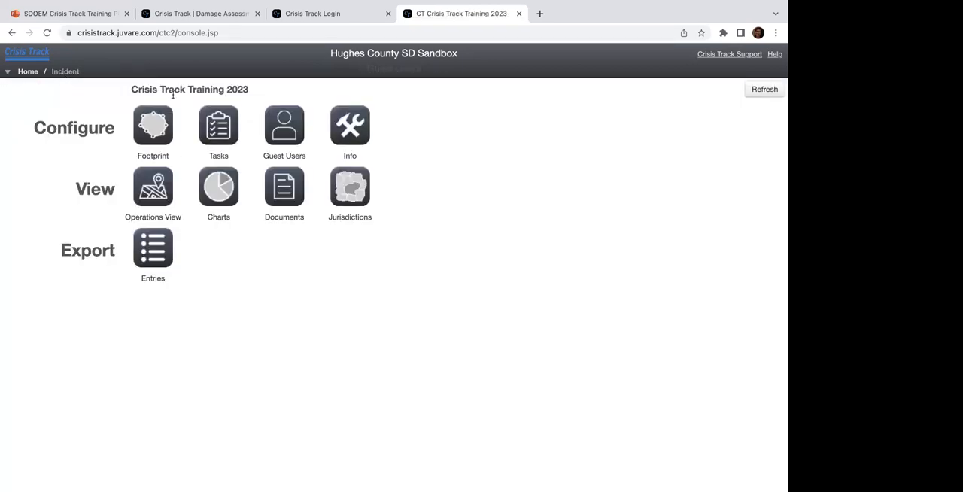
left_click(361, 127)
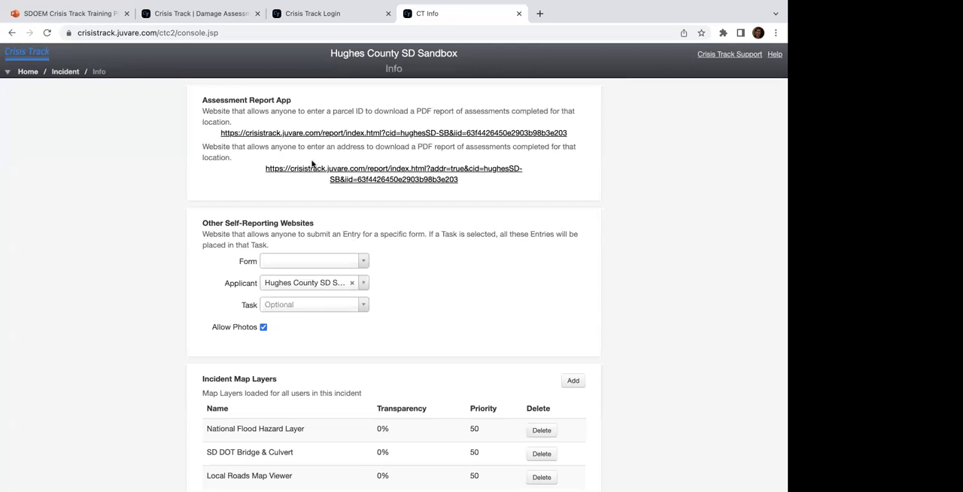
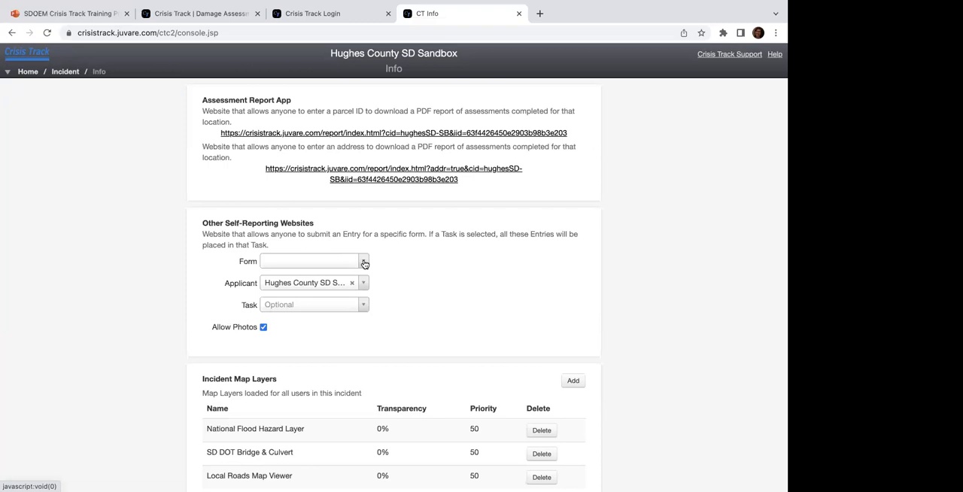
Step: Configure the self-reporting website link with the Building Damage (Cat E) form, applicant School District and task Damage Assessment Zone 1
left_click(364, 264)
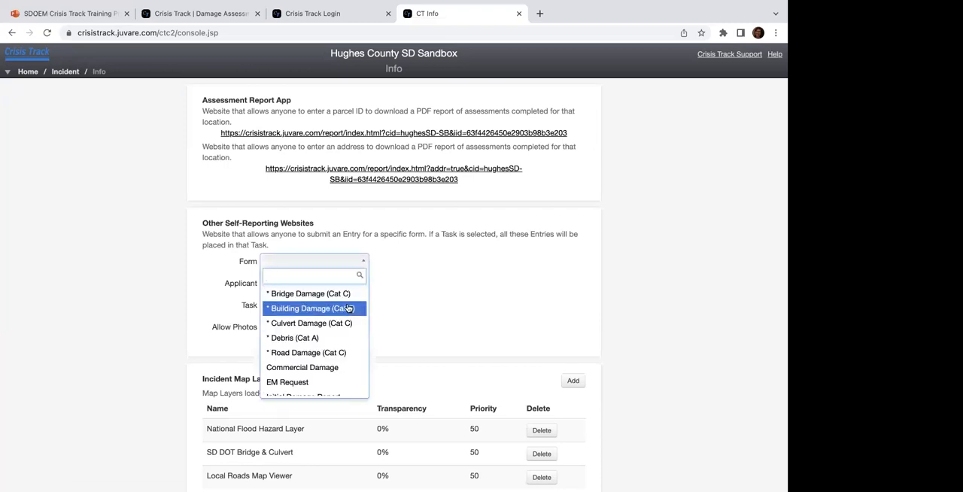
left_click(317, 310)
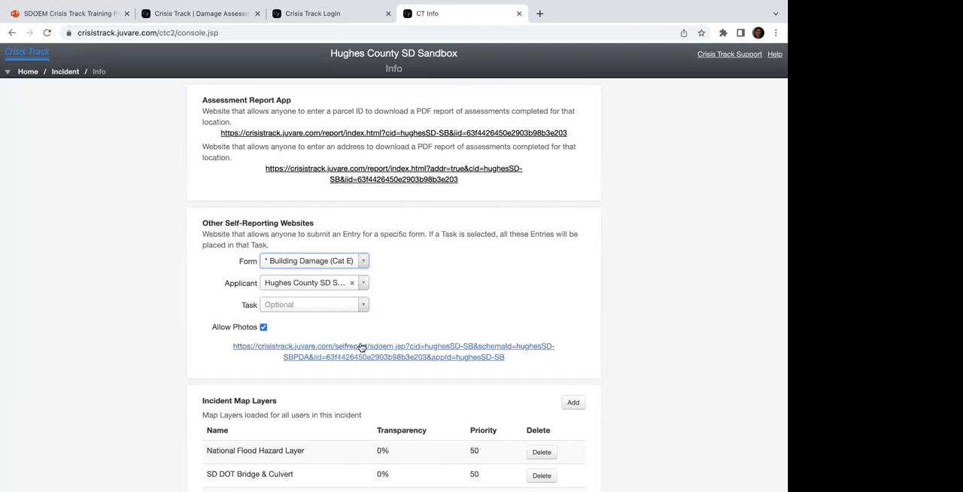
left_click(361, 283)
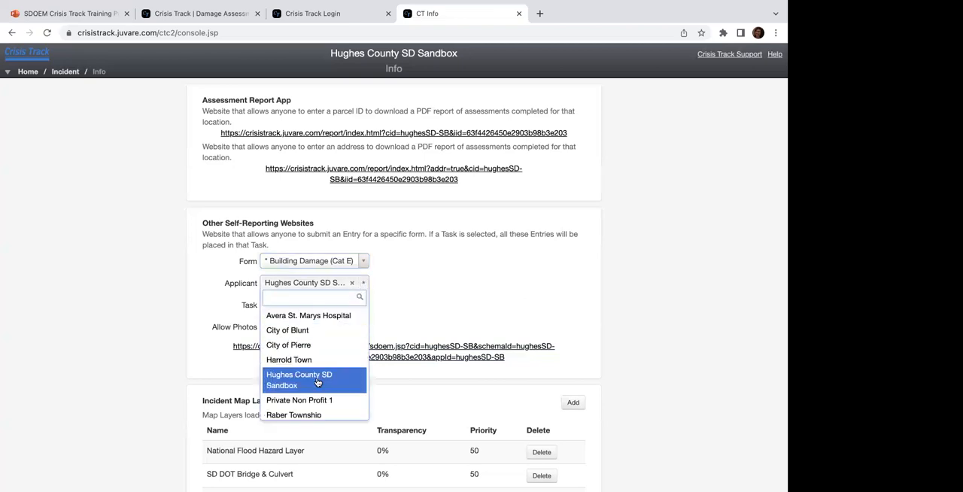
scroll(317, 382, "down", 1)
left_click(297, 412)
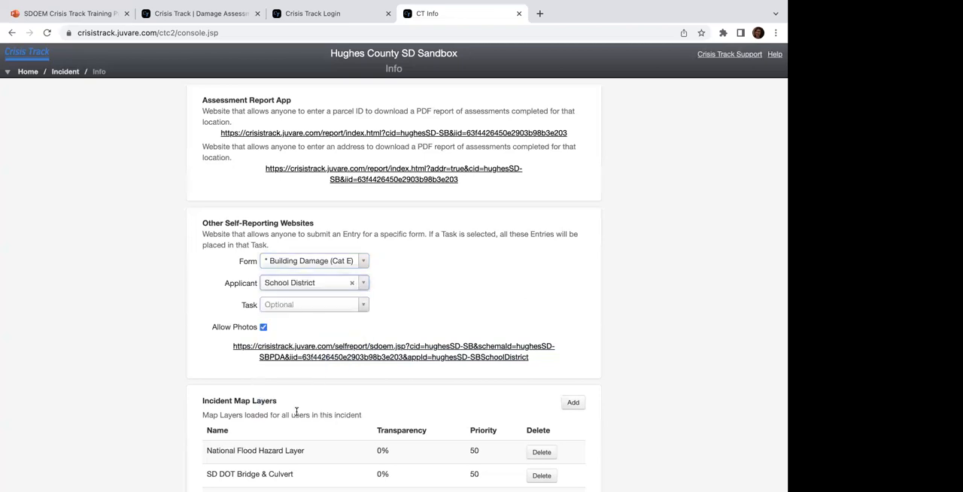
left_click(362, 305)
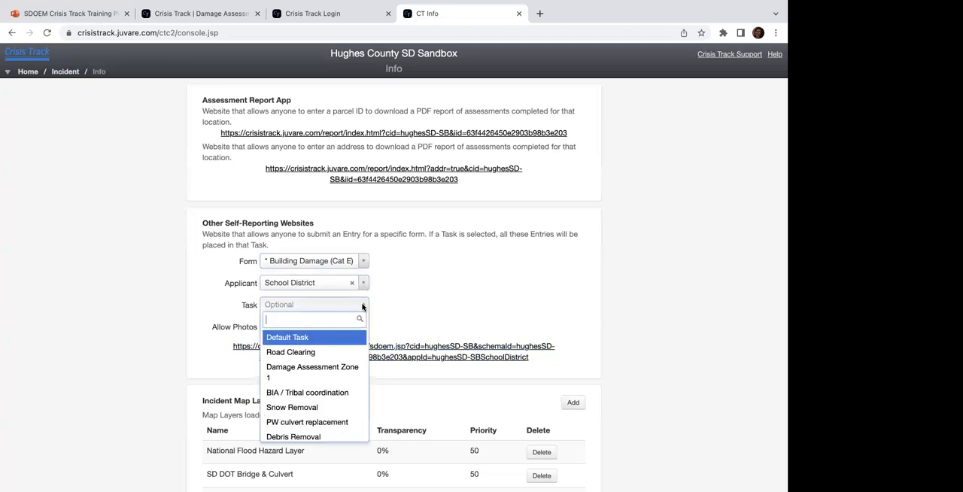
left_click(309, 373)
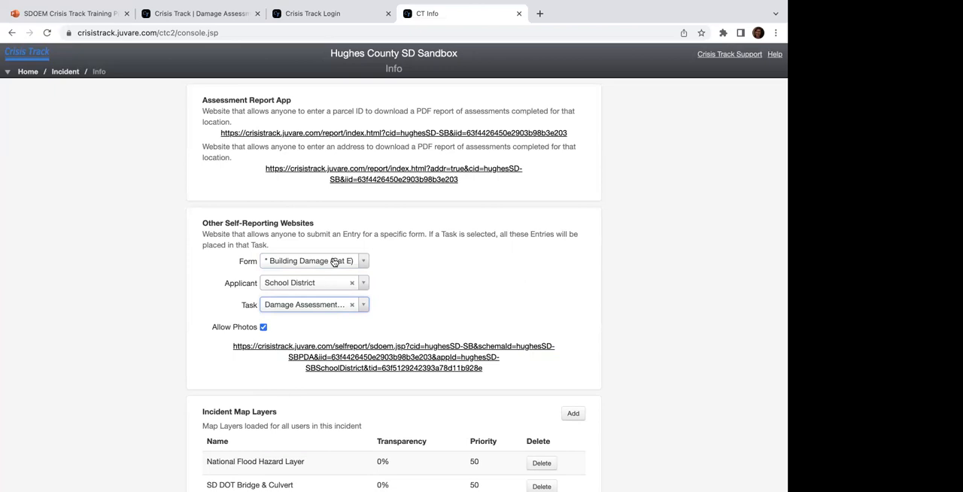
Step: Preview the generated self-report website, and review the incident map layers back on the Info page
left_click(392, 369)
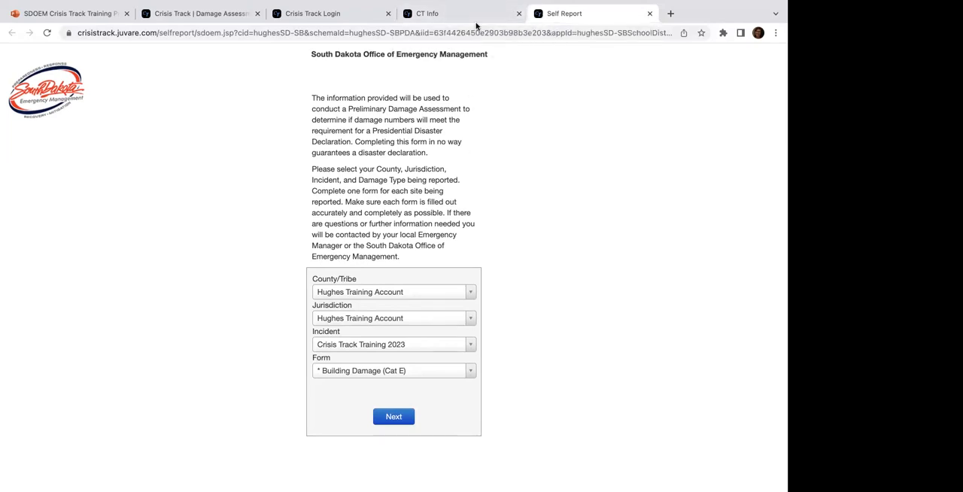
mouse_move(476, 3)
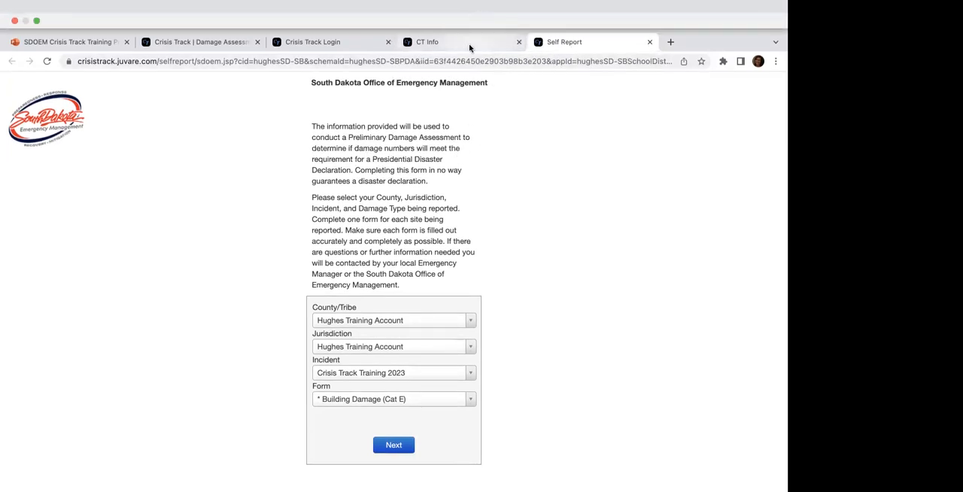
left_click(469, 45)
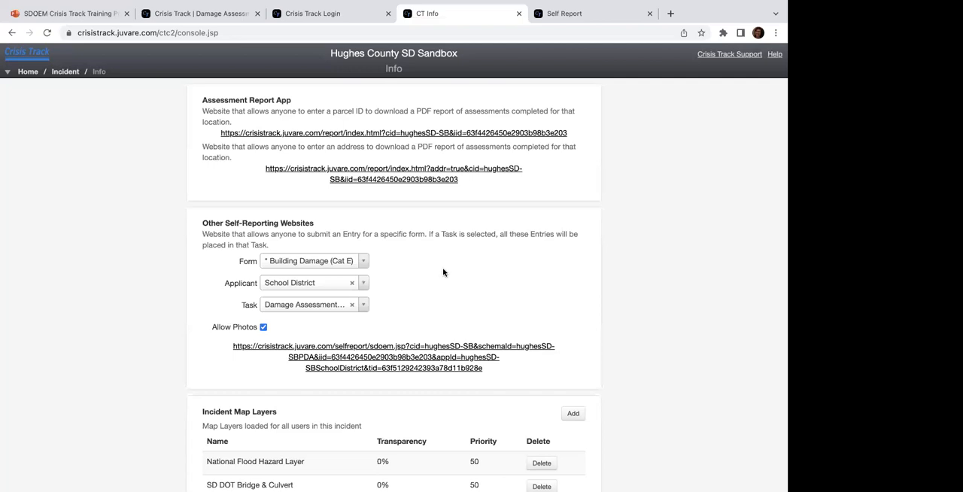
scroll(454, 326, "down", 2)
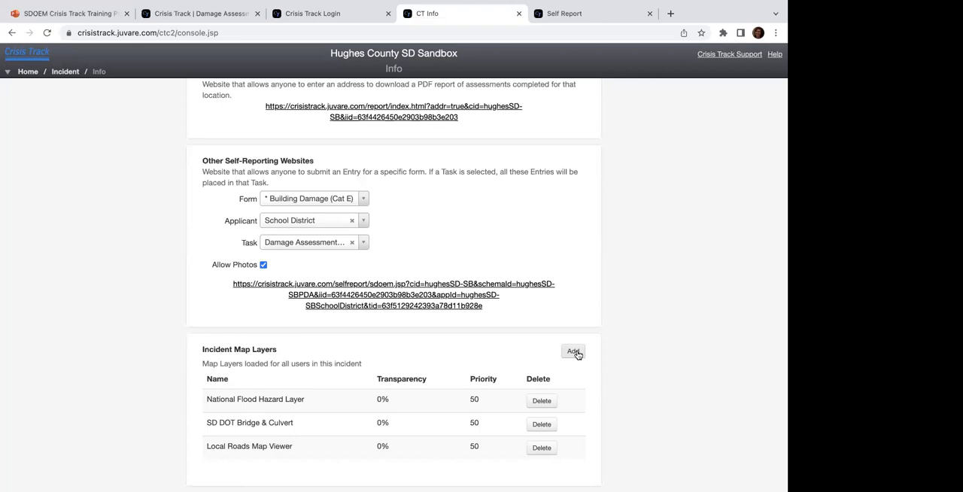
scroll(577, 355, "up", 2)
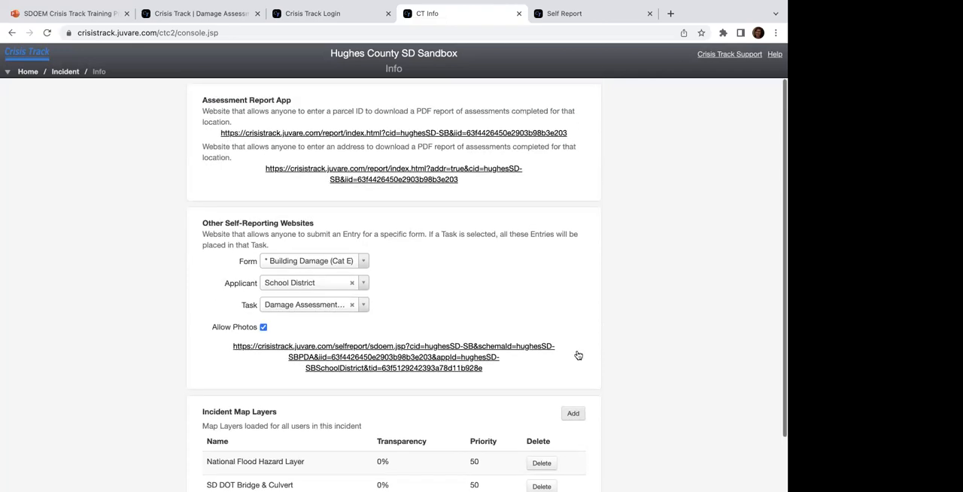
Step: Return to the incident overview and open the Operations View with the whole county in view
left_click(66, 73)
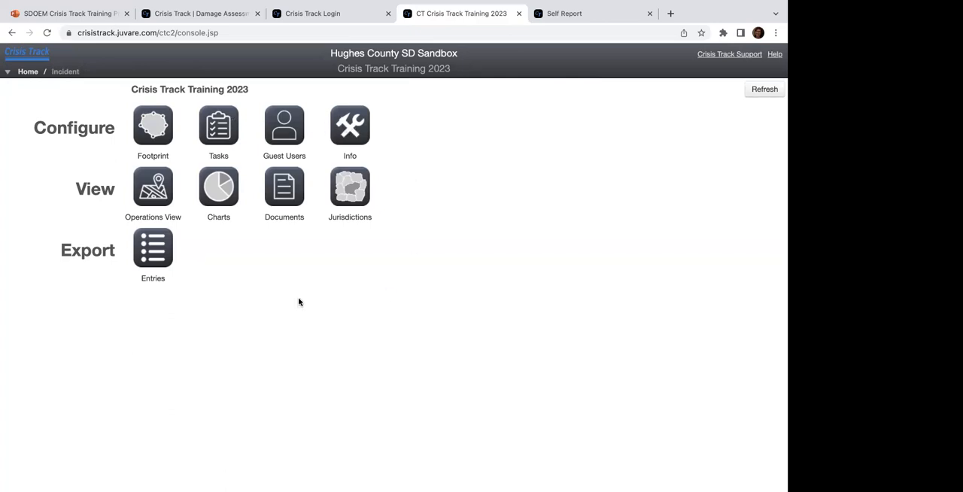
left_click(152, 197)
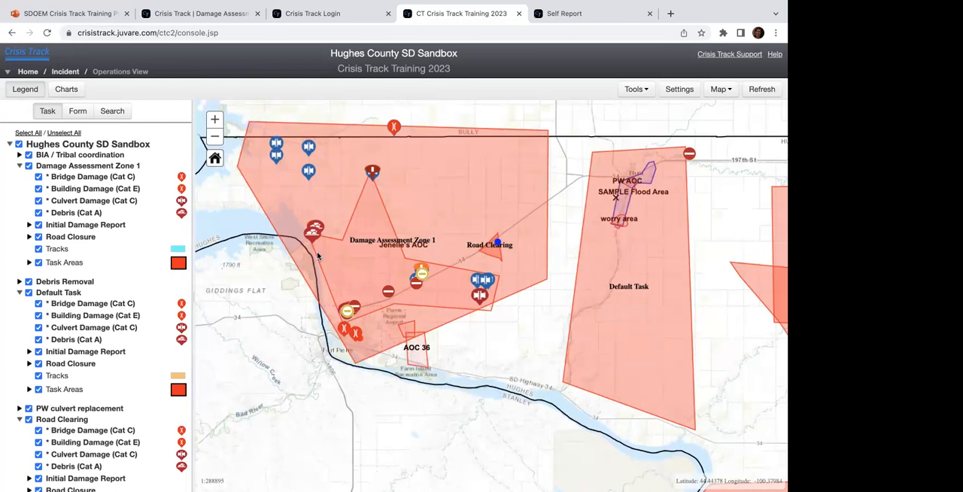
left_click(214, 136)
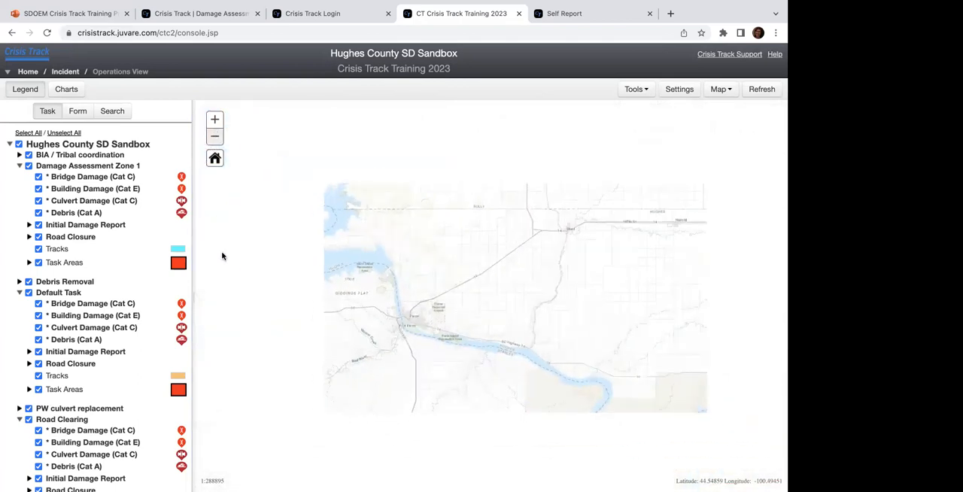
left_click_drag(362, 301, 302, 253)
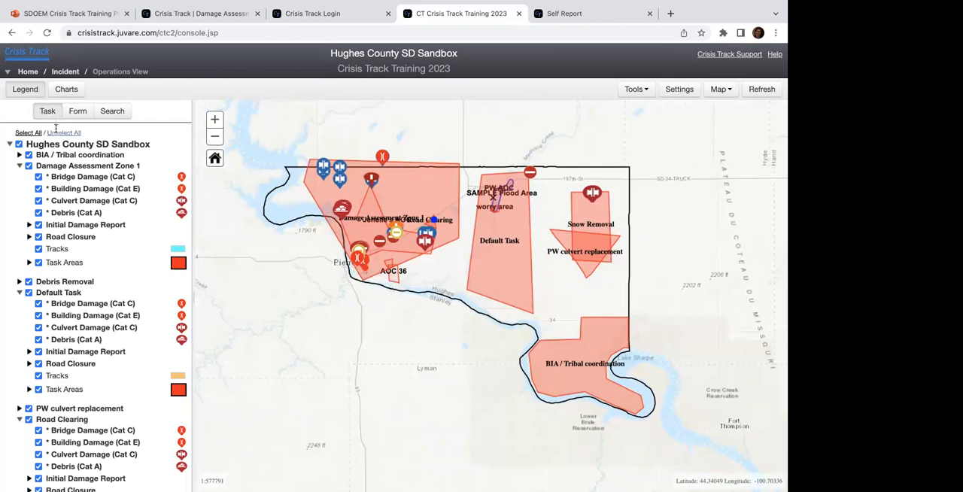
Step: Collapse the Jurisdictions, Damage Assessment Zone 1, Default Task and Road Clearing groups in the legend, keeping the Hughes County SD Sandbox task list expanded
left_click(9, 144)
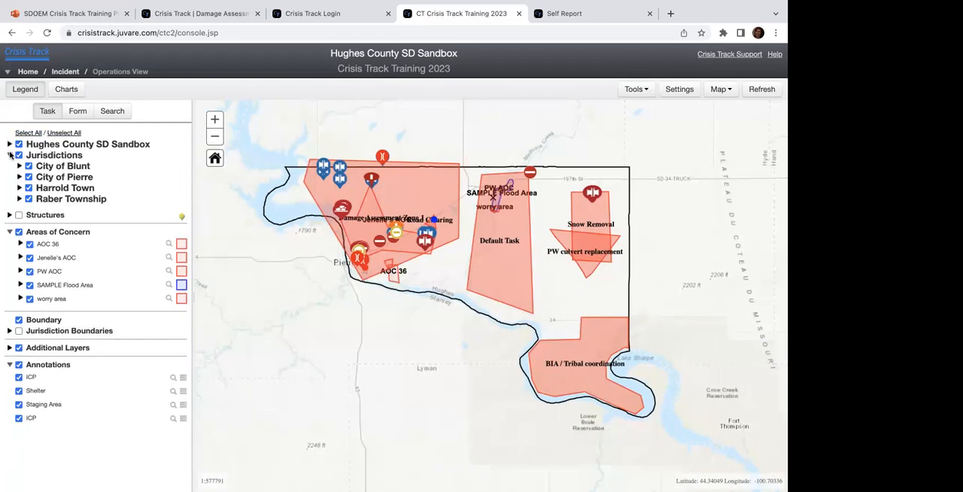
left_click(9, 155)
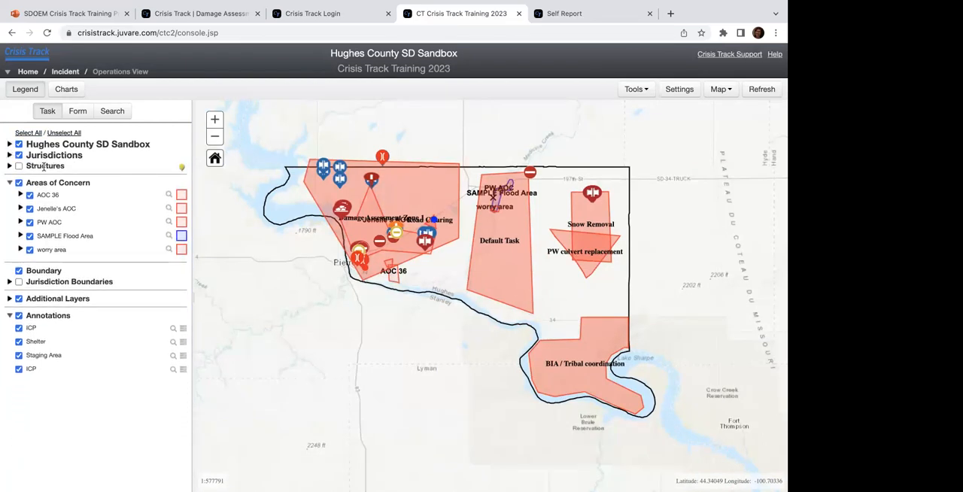
left_click(9, 144)
left_click(19, 166)
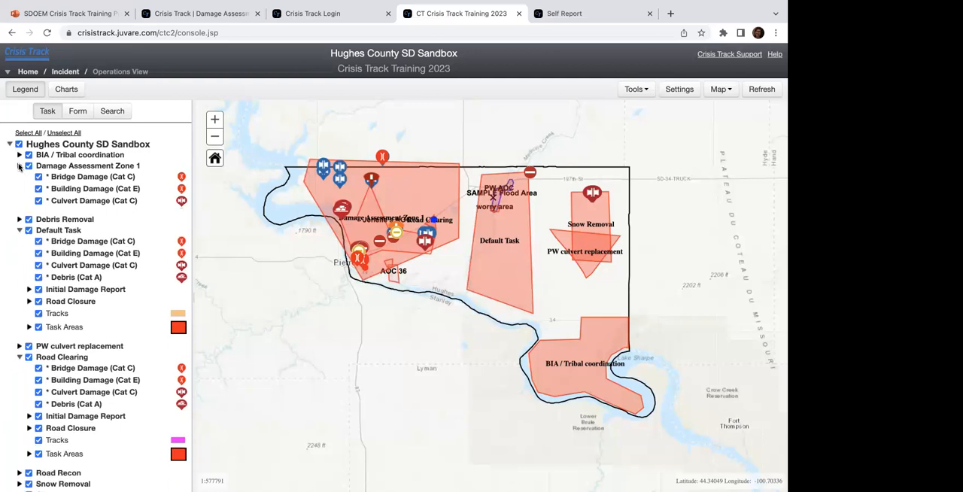
left_click(20, 188)
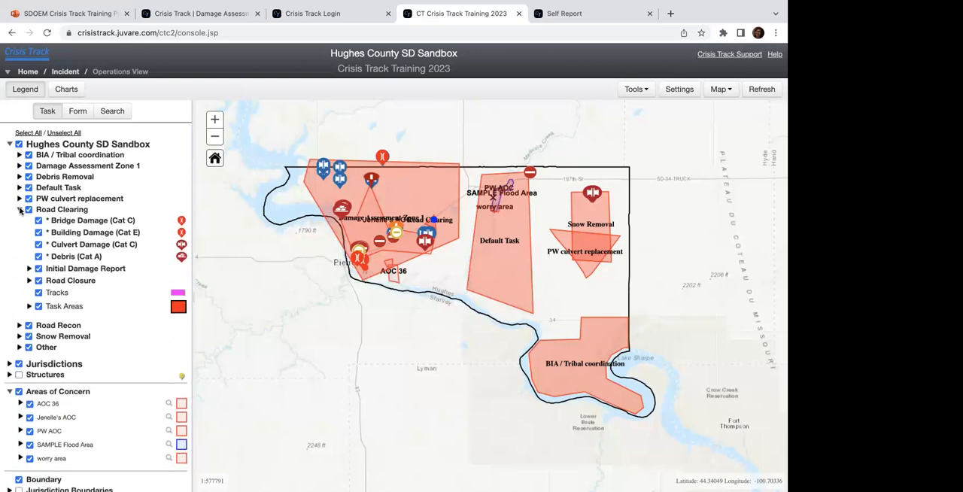
left_click(20, 209)
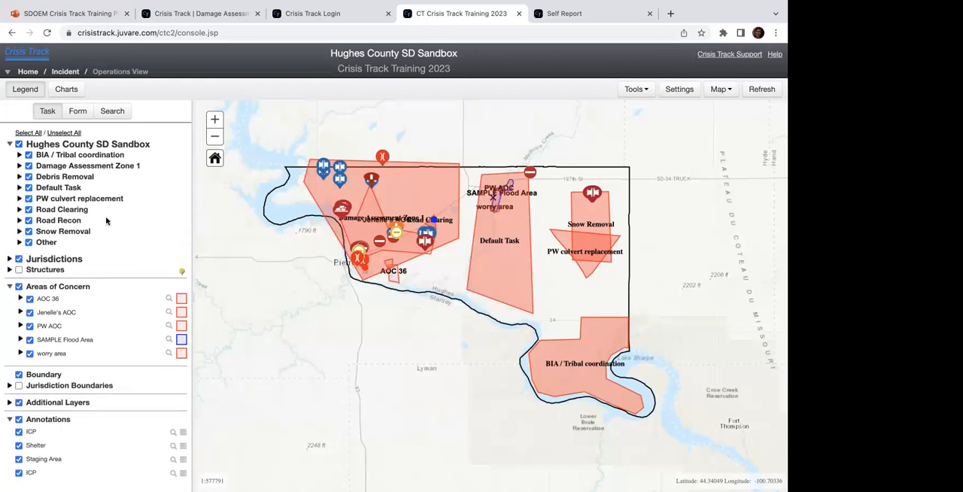
Step: Show only the BIA / Tribal coordination task's layers on the map, and look over the available map tools
left_click(19, 154)
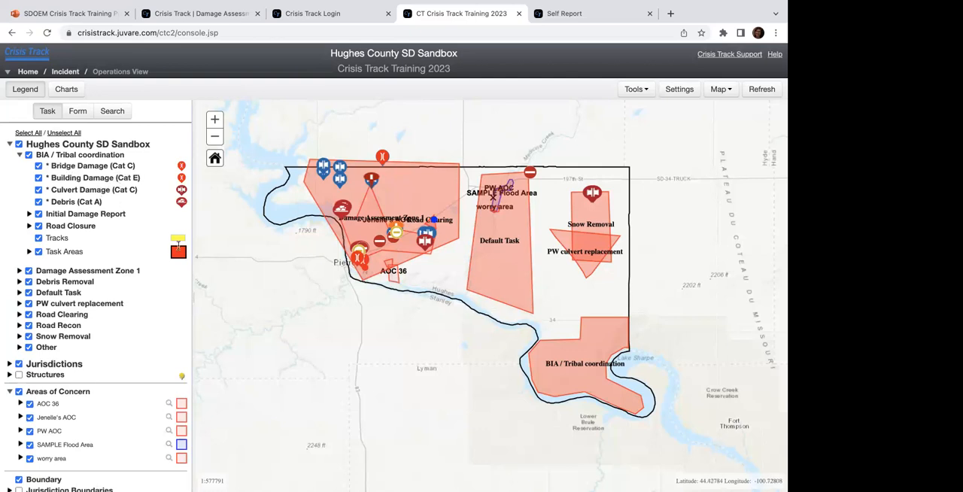
left_click(66, 133)
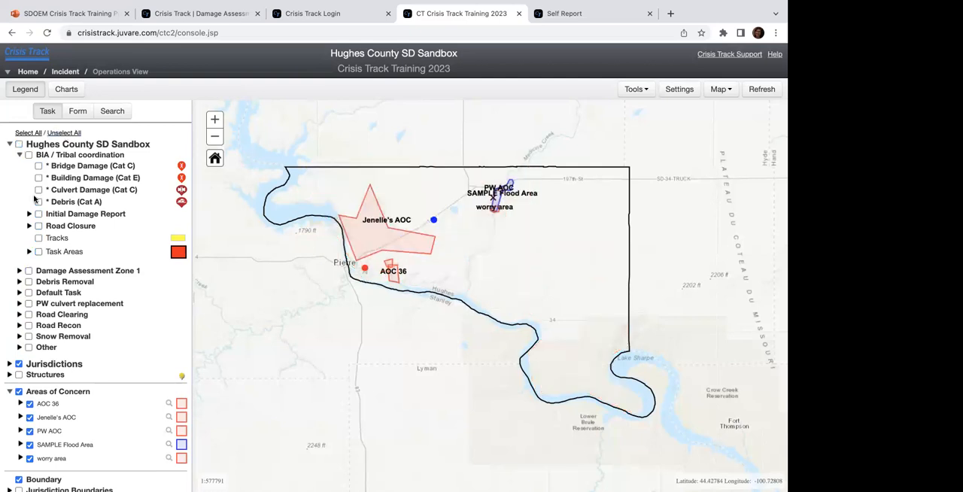
left_click(28, 155)
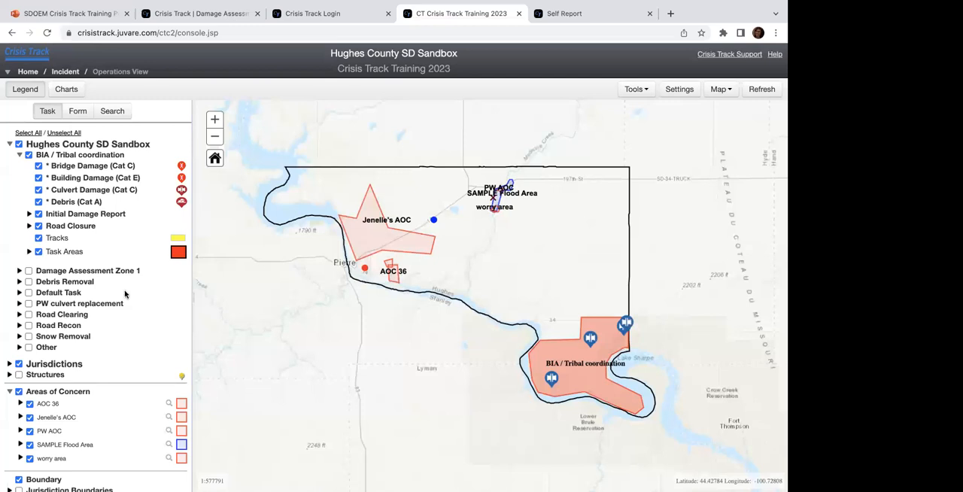
left_click(636, 92)
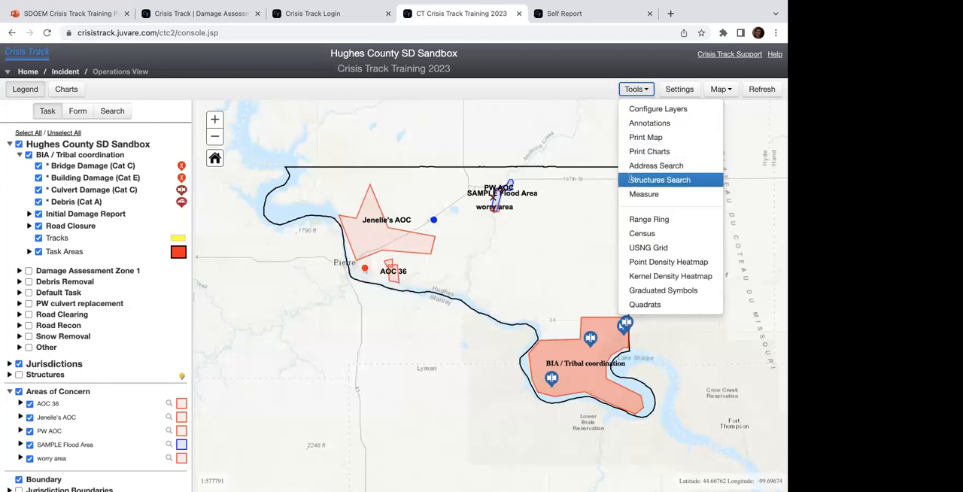
left_click(546, 154)
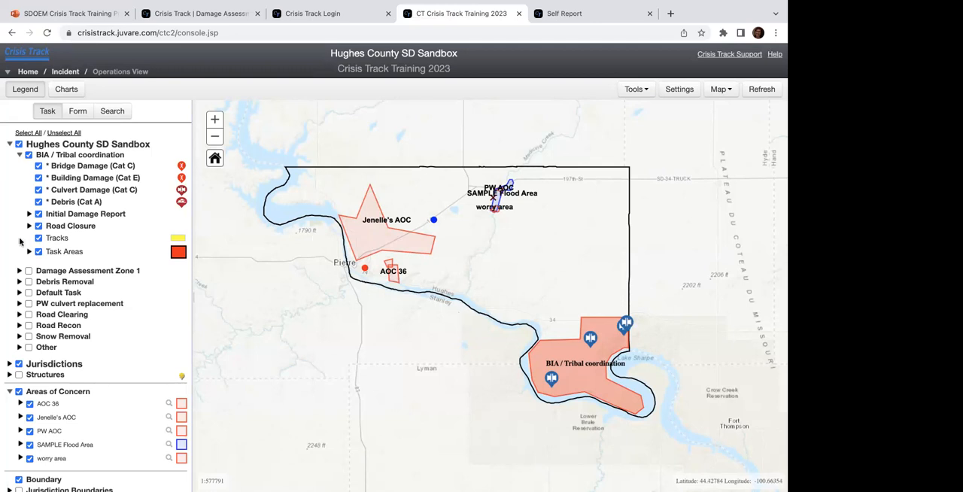
Step: Turn on the City of Blunt, City of Pierre and Harrold Town jurisdictions, and expand City of Blunt's tasks
left_click(10, 364)
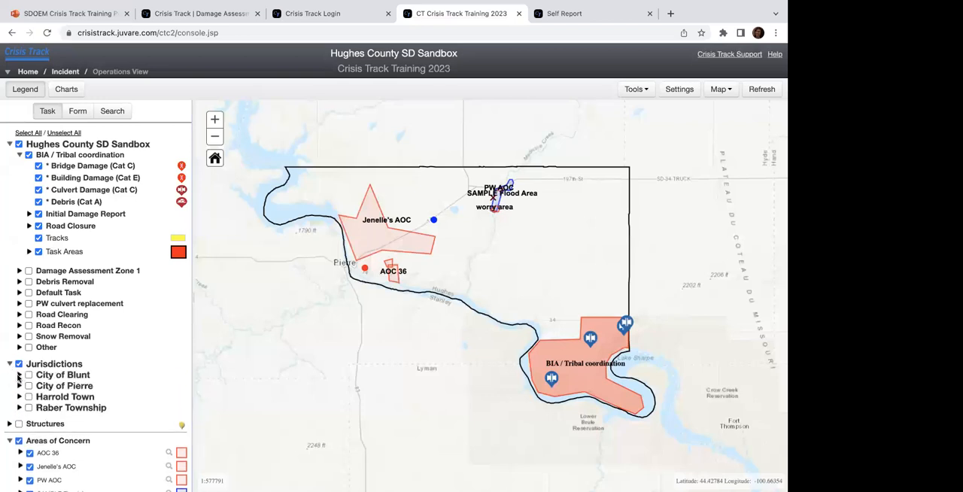
left_click(28, 376)
left_click(29, 386)
left_click(28, 396)
left_click(19, 374)
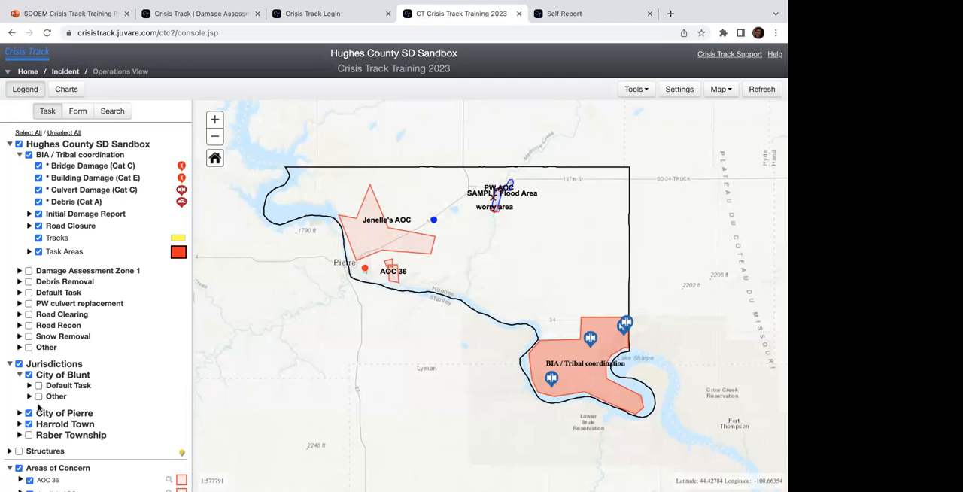
Step: Hide every area of concern on the map except worry area
scroll(29, 431, "down", 3)
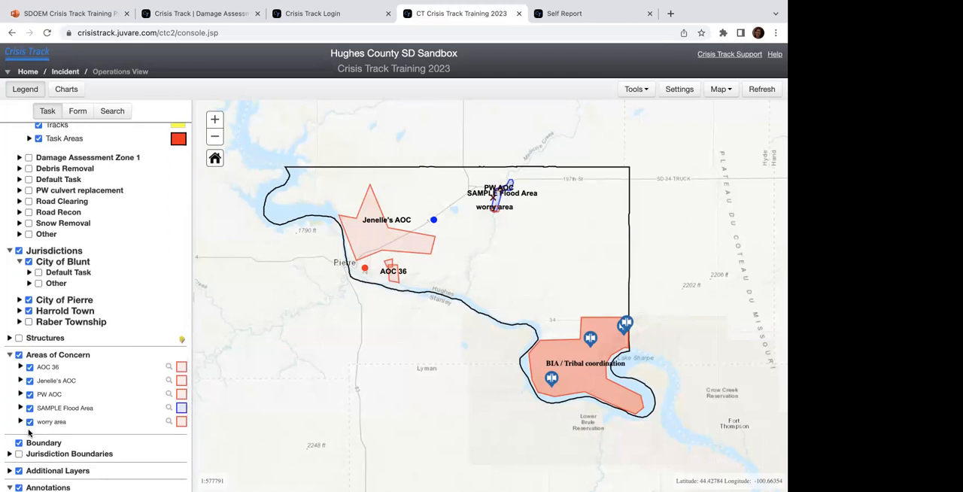
left_click(19, 355)
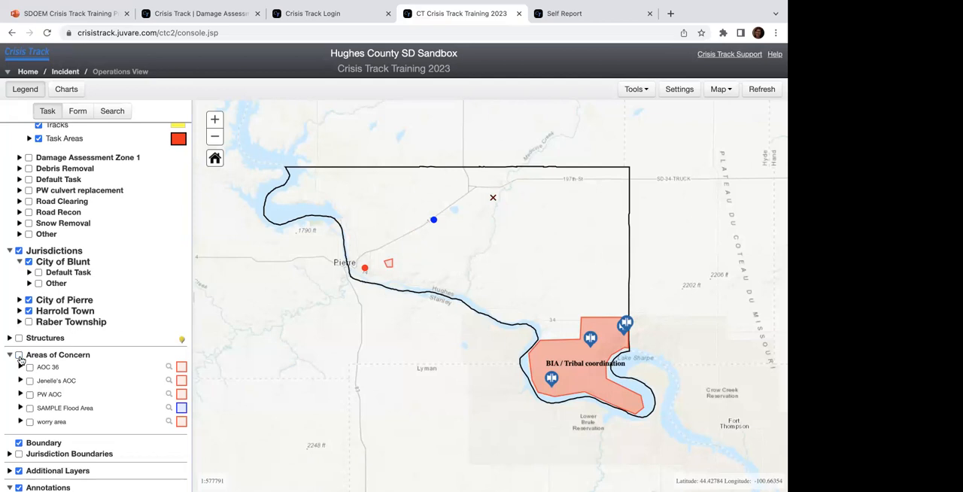
left_click(18, 356)
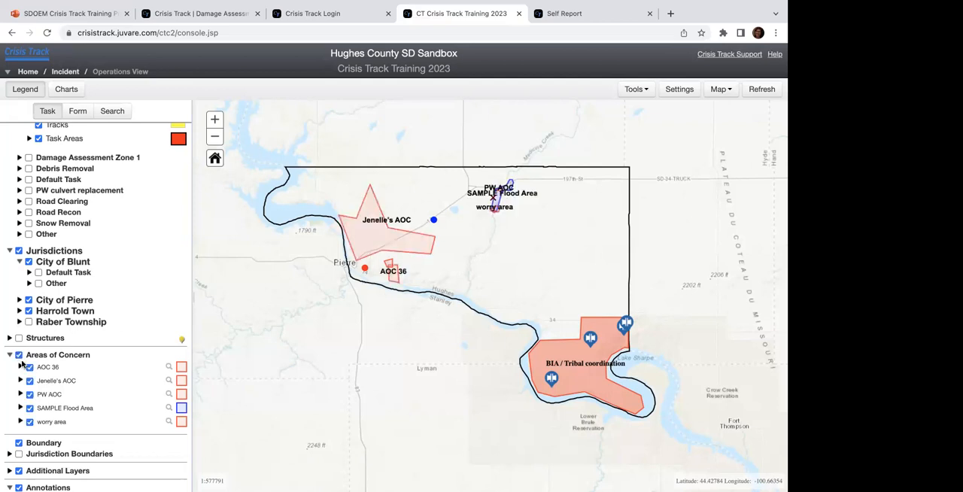
left_click(29, 367)
left_click(29, 381)
left_click(29, 395)
left_click(30, 408)
left_click(29, 422)
left_click(29, 421)
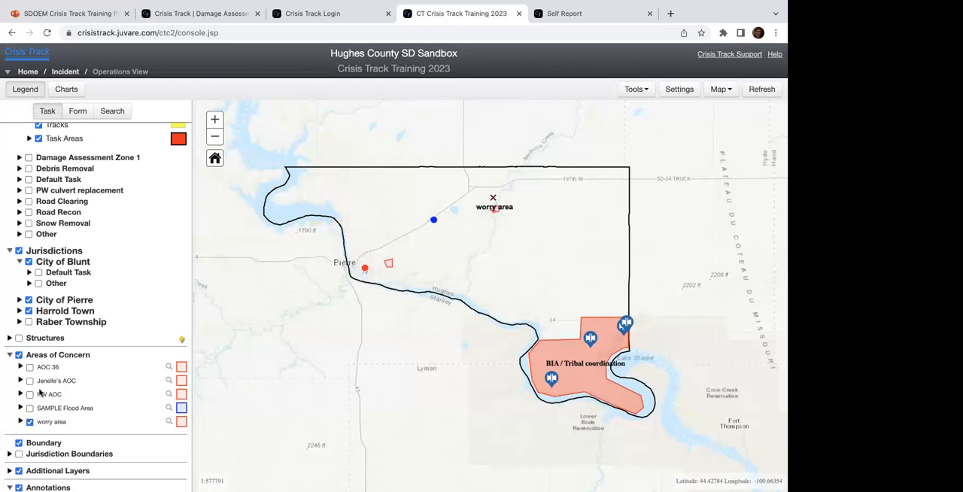
Step: Hide the Shelter and Staging Area annotations on the map
scroll(40, 392, "down", 2)
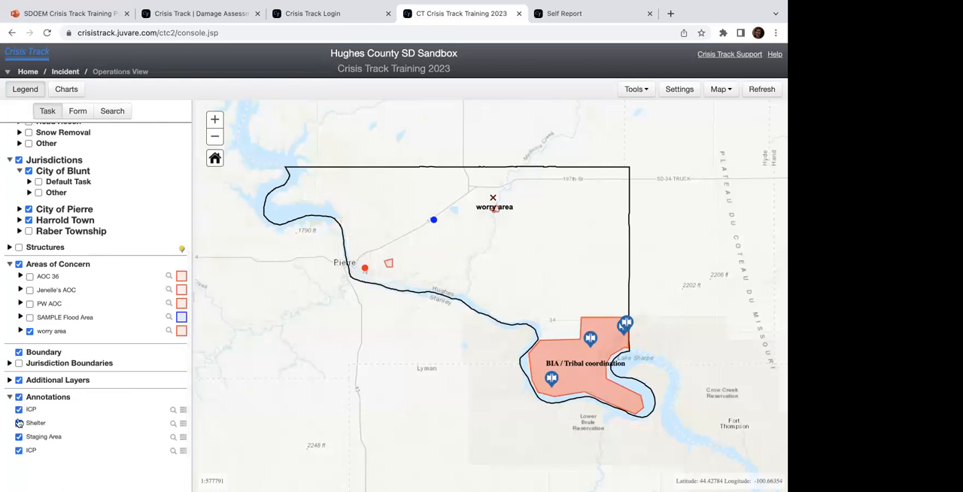
left_click(19, 423)
scroll(20, 445, "down", 3)
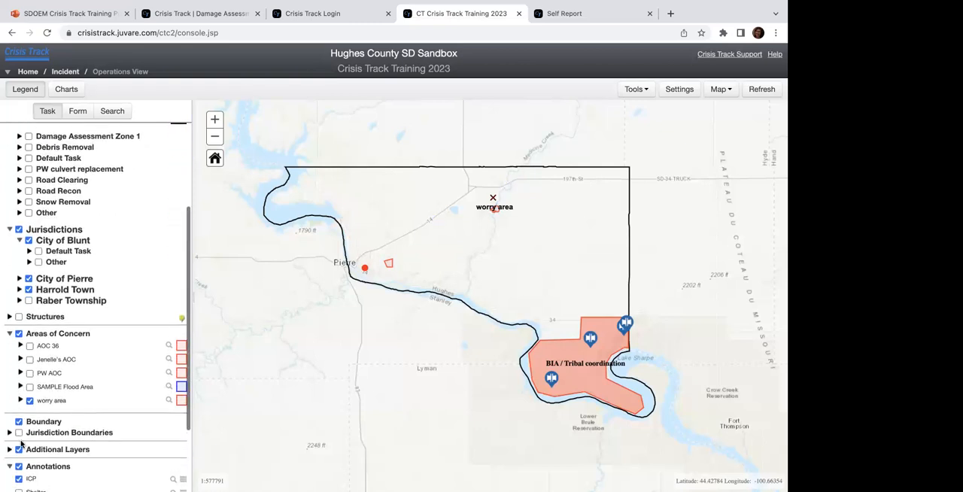
scroll(20, 443, "down", 2)
left_click(18, 407)
scroll(20, 438, "down", 5)
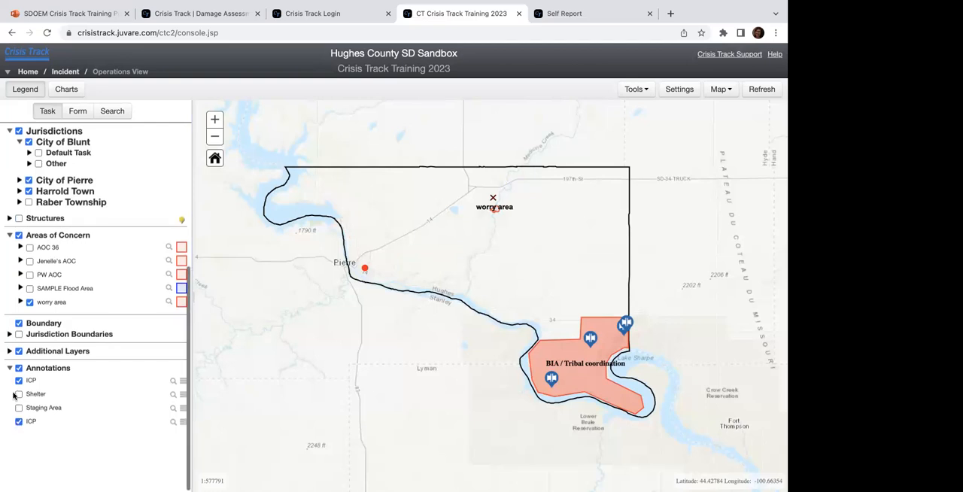
scroll(10, 394, "up", 5)
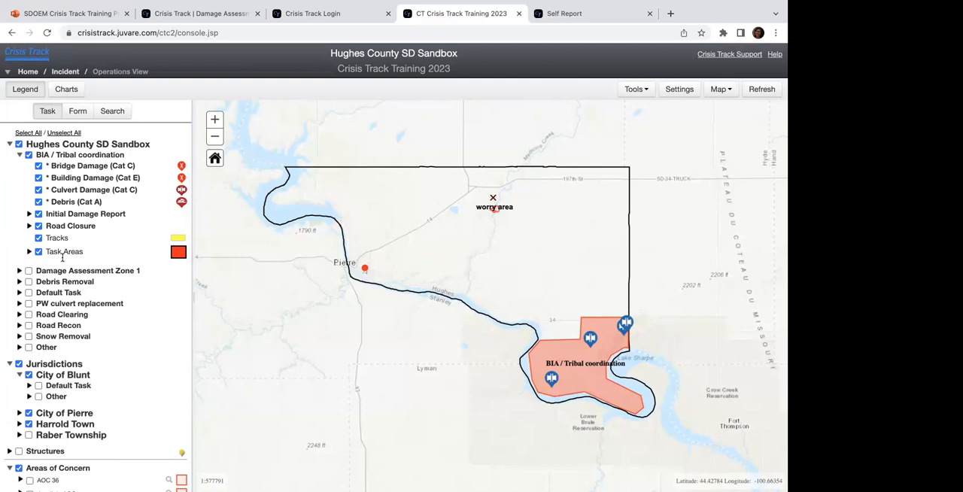
Step: Group the legend by form and leave only Road Closure entries on the map, hiding worry area and all annotations
left_click(74, 112)
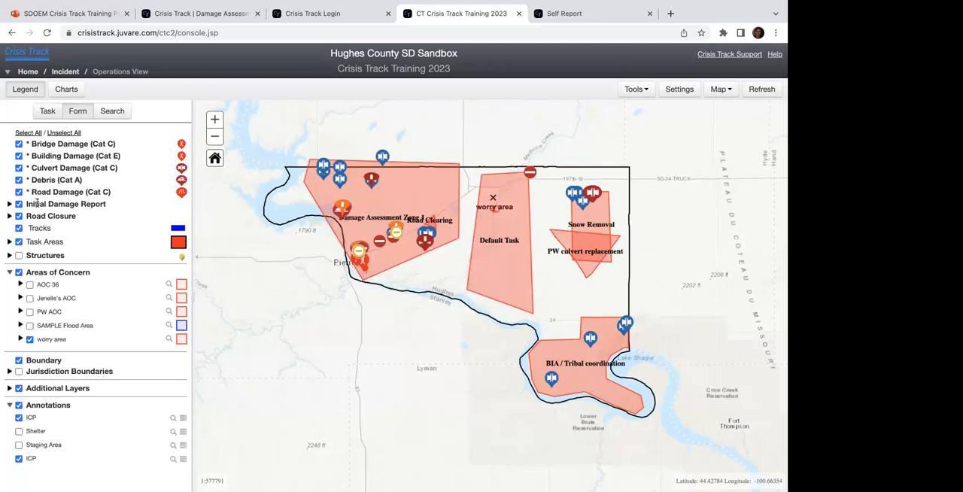
left_click(64, 132)
left_click(19, 216)
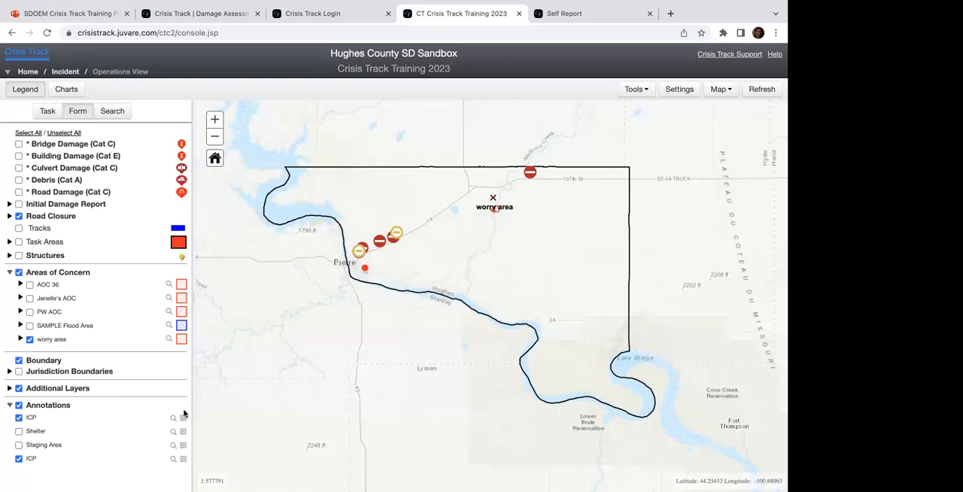
left_click(30, 340)
left_click(19, 405)
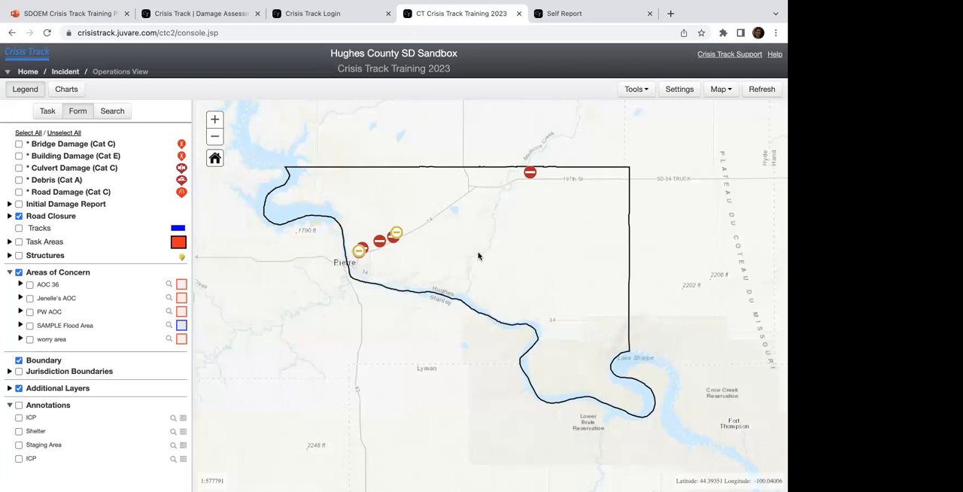
Step: Show Culvert Damage (Cat C) entries on the map in place of the Road Closure entries
left_click(19, 168)
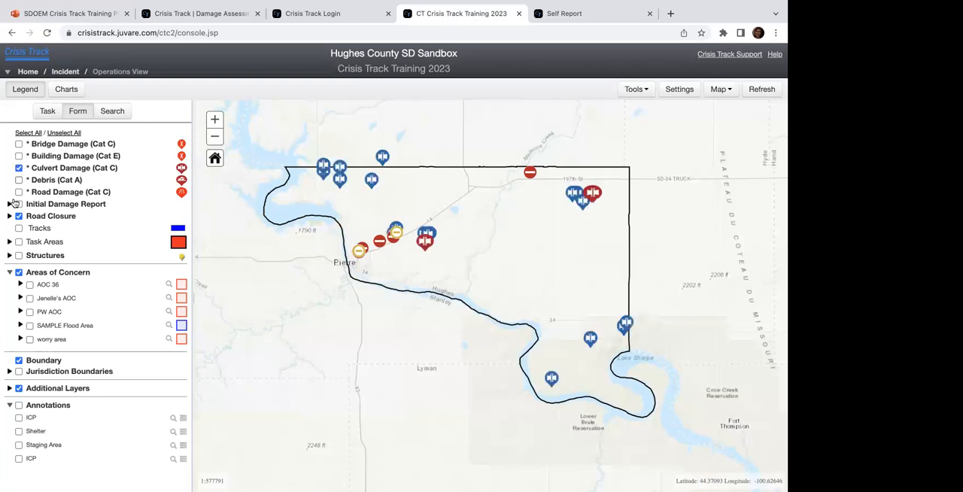
left_click(19, 216)
left_click(18, 168)
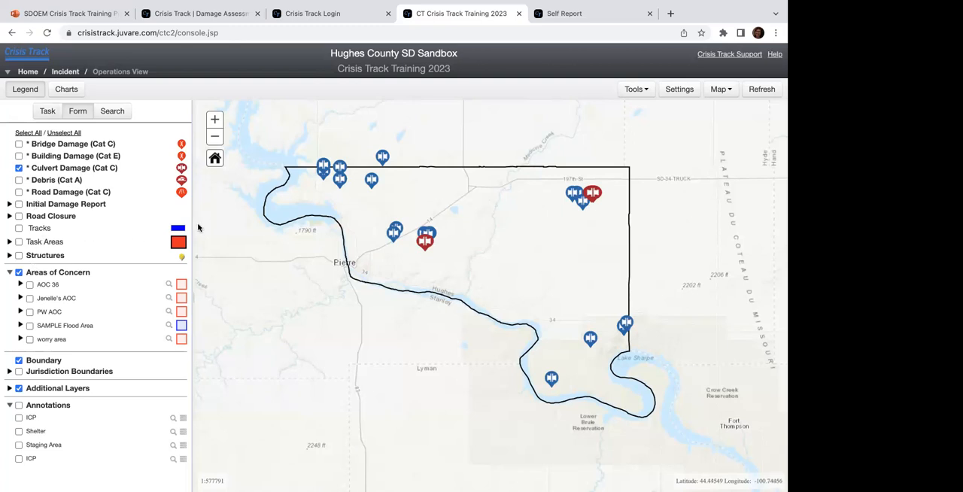
Step: Display the charts beside the map and review them from Public Damage through Status
left_click(66, 89)
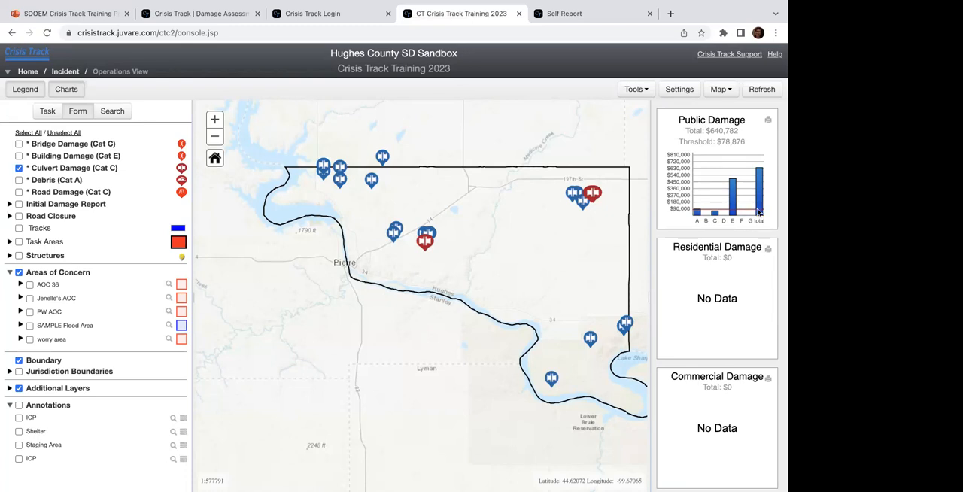
mouse_move(761, 205)
mouse_move(731, 217)
scroll(739, 251, "down", 3)
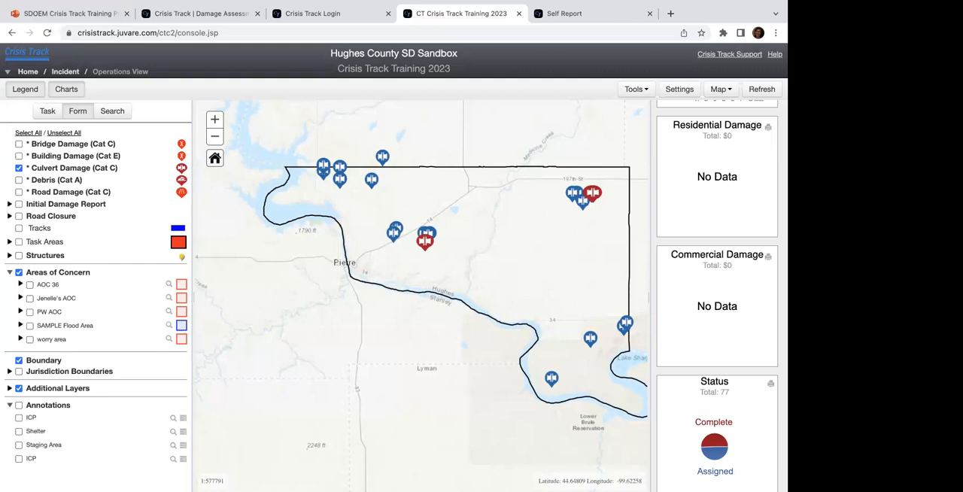
scroll(719, 431, "down", 1)
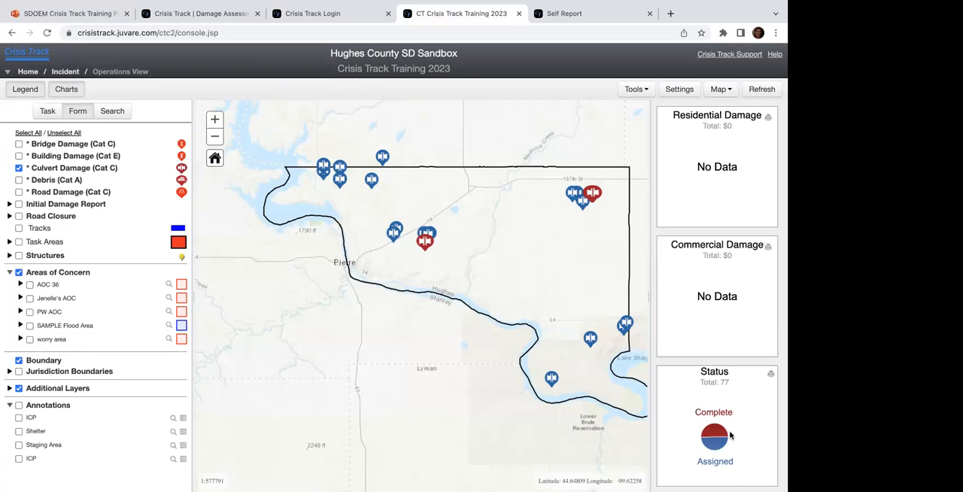
scroll(729, 435, "up", 2)
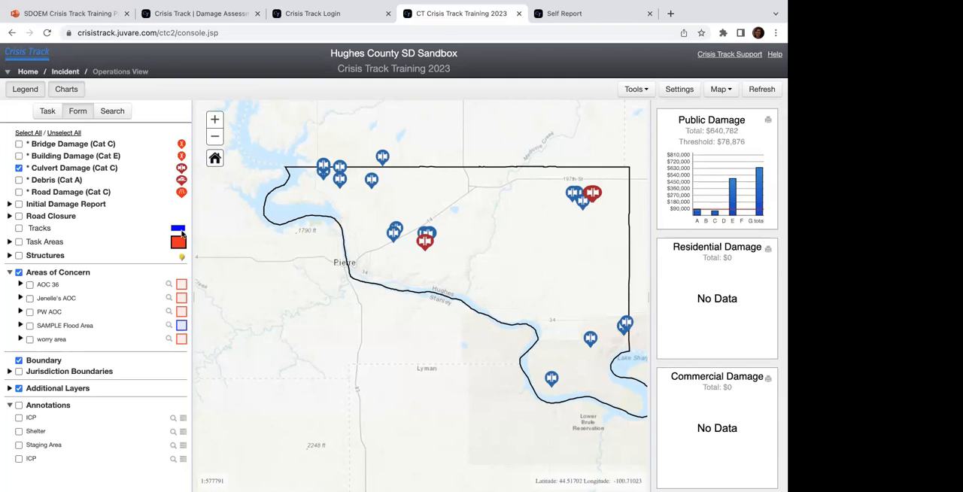
Step: Open the incident's Charts page and examine the damage and status charts of each jurisdiction through Raber Township
left_click(66, 74)
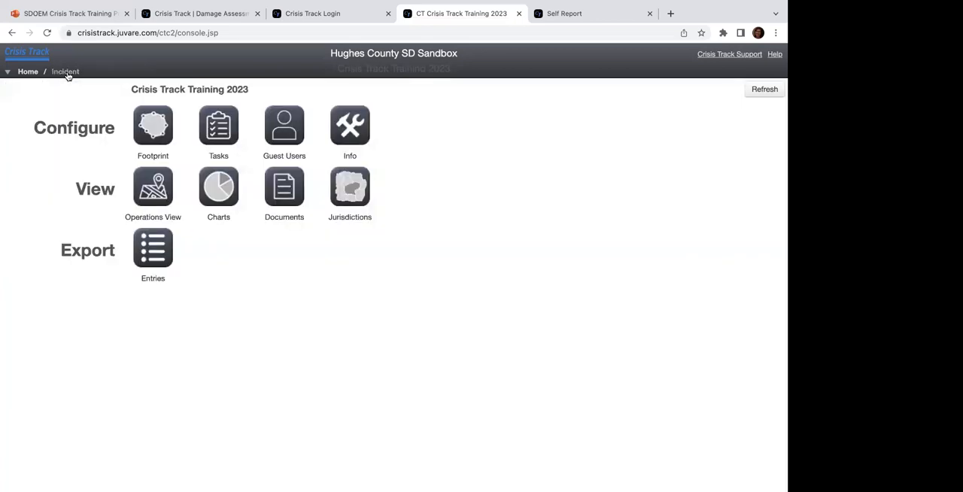
left_click(221, 185)
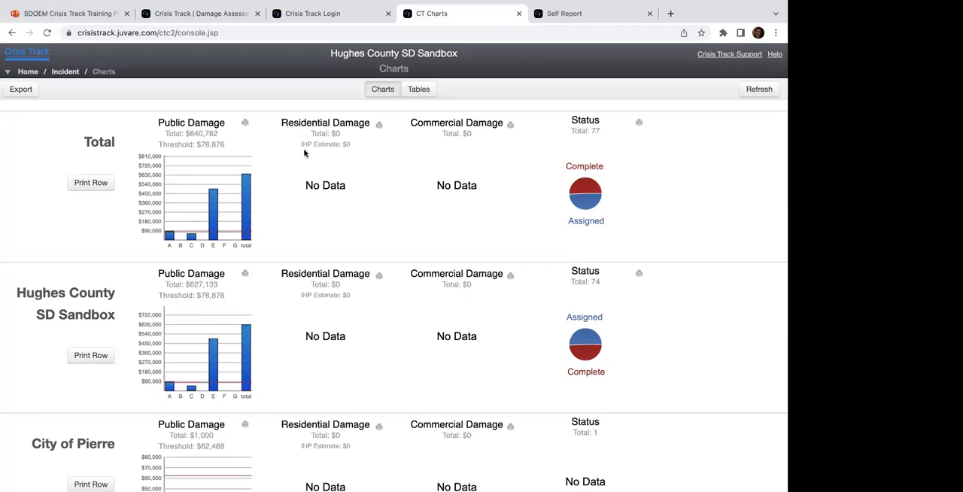
scroll(304, 153, "down", 2)
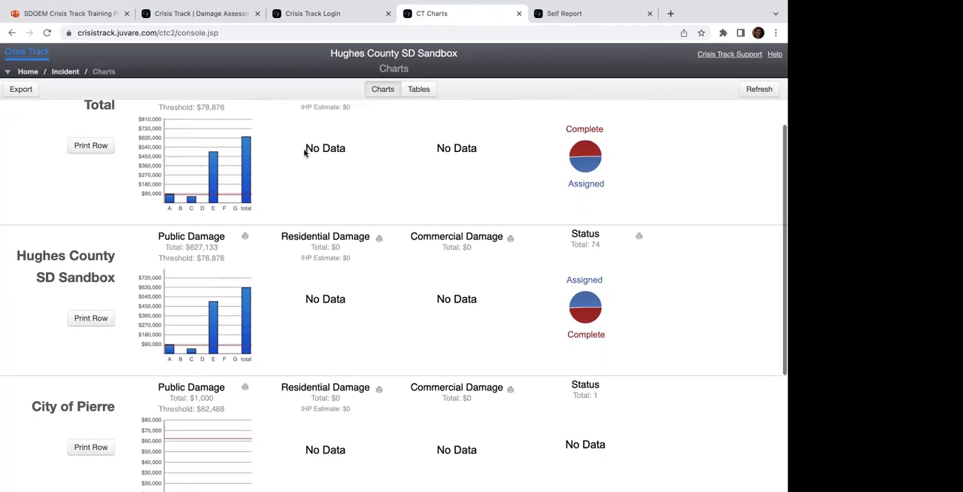
scroll(305, 153, "down", 2)
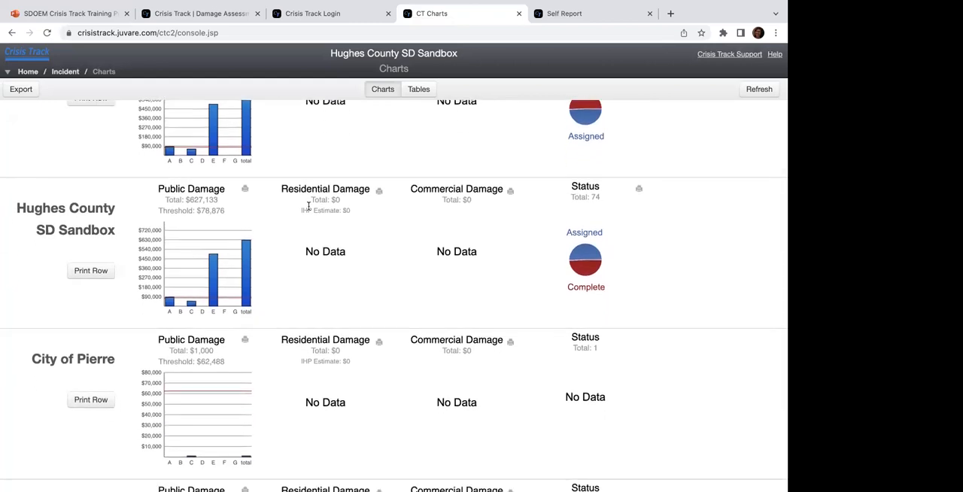
scroll(309, 207, "down", 2)
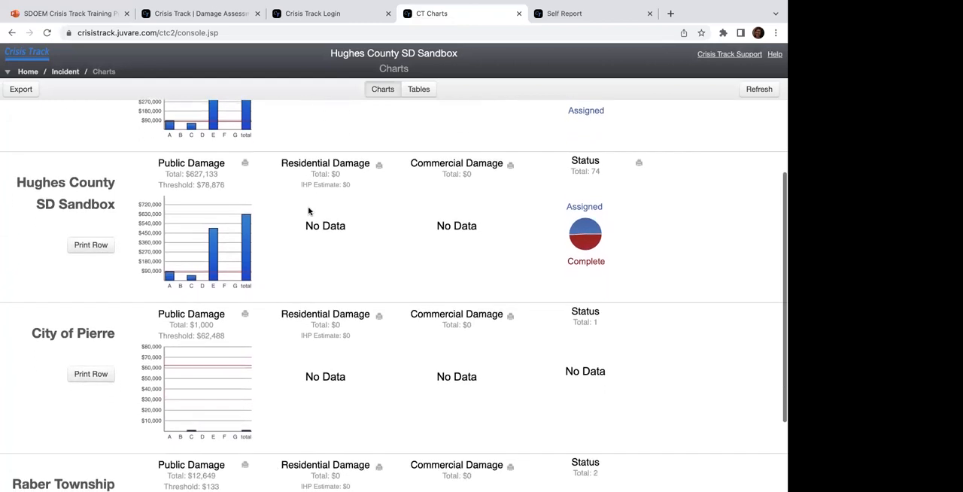
scroll(308, 211, "down", 2)
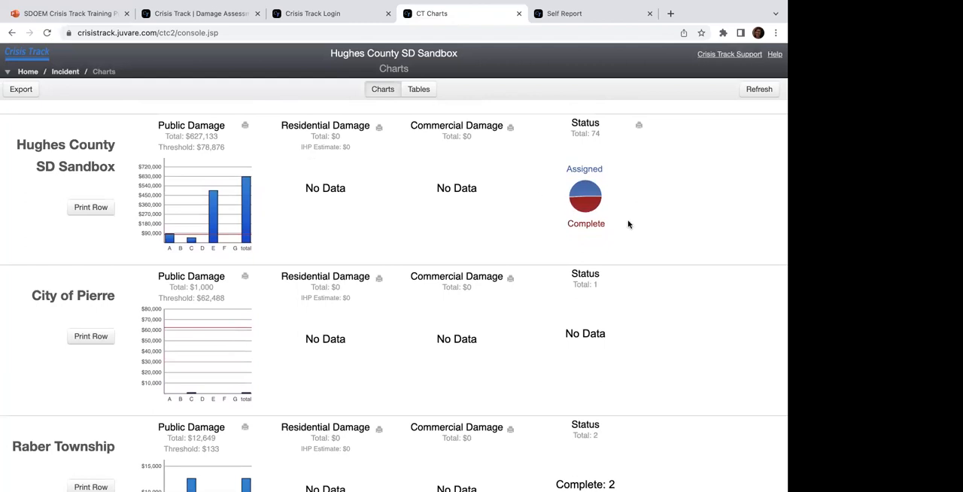
mouse_move(571, 202)
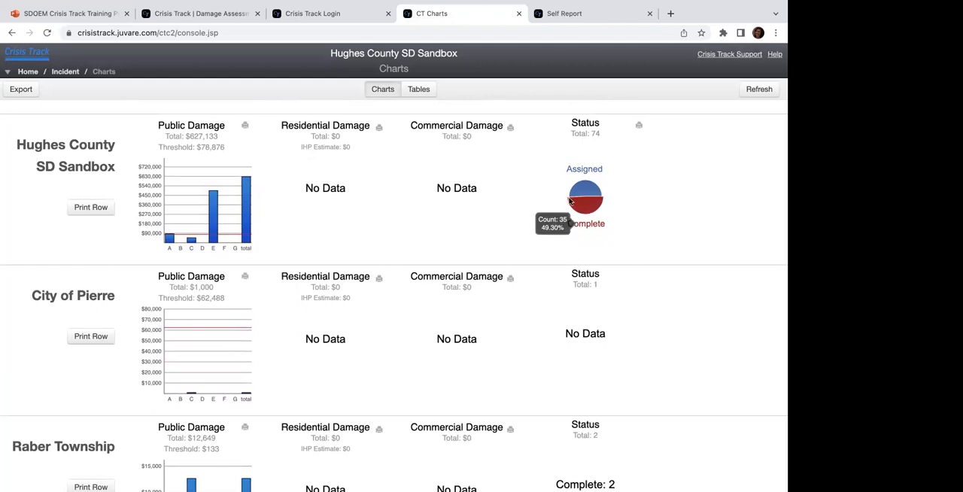
scroll(526, 296, "down", 1)
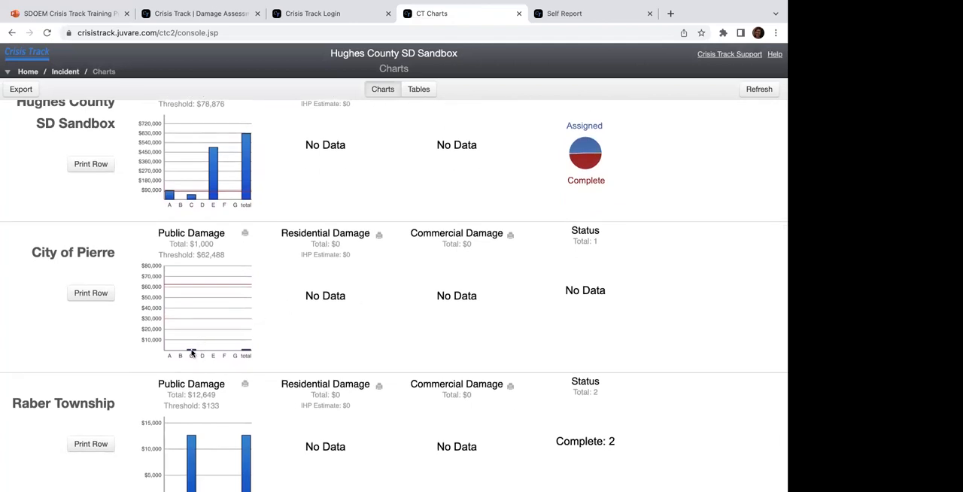
mouse_move(191, 352)
scroll(180, 244, "down", 1)
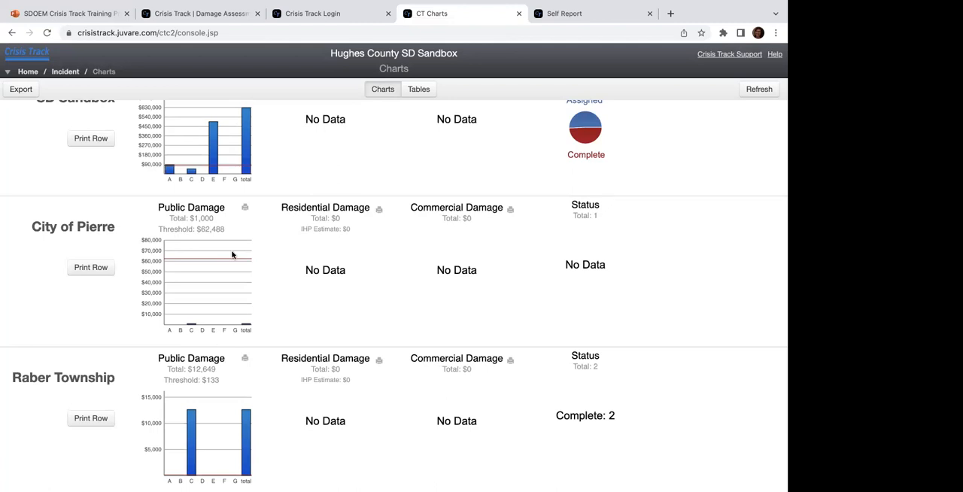
Step: Compare the overall Public Damage total and threshold with those of the individual jurisdictions
scroll(232, 255, "up", 5)
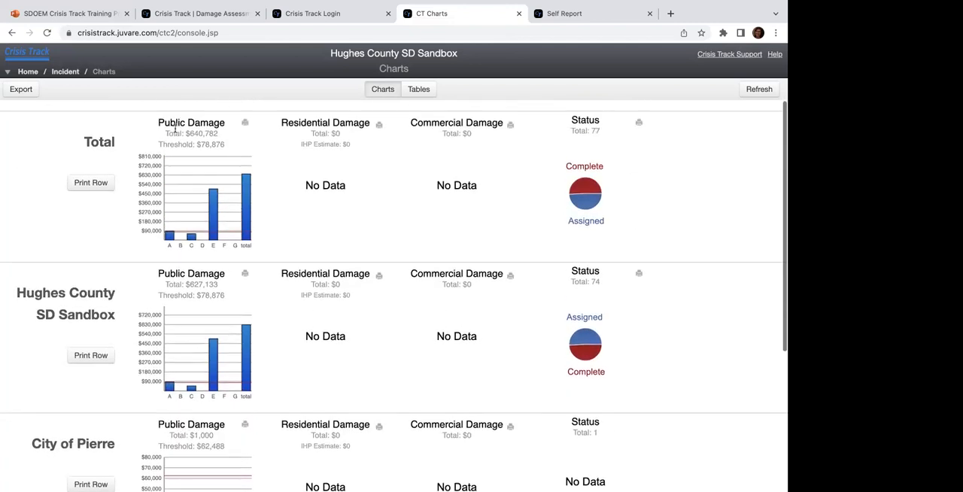
scroll(215, 164, "down", 4)
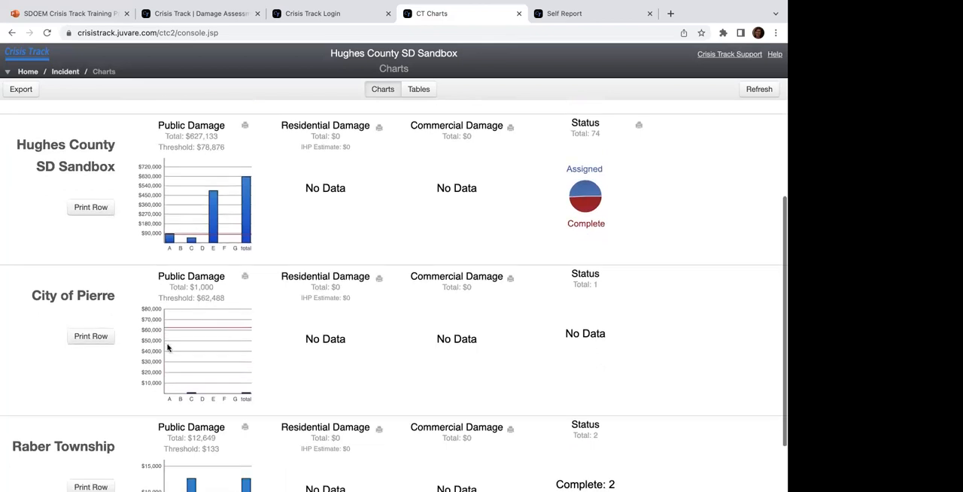
scroll(167, 346, "down", 1)
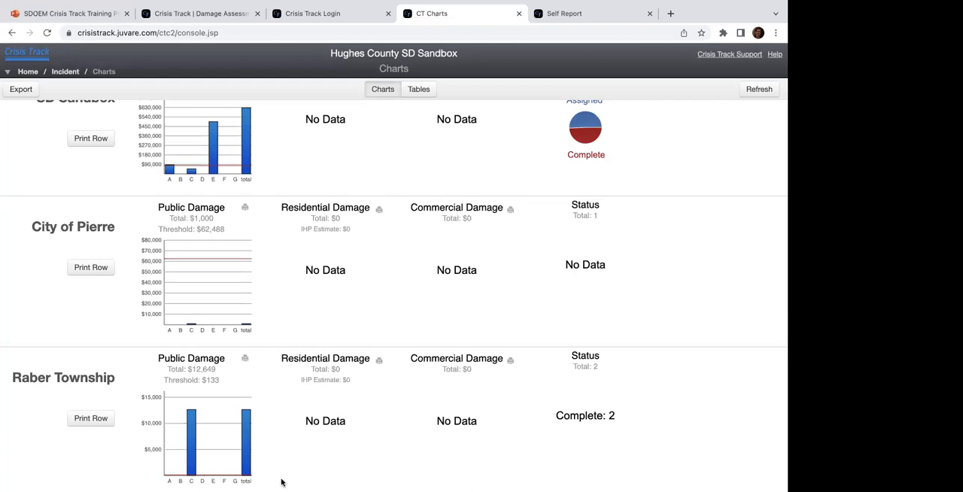
scroll(308, 419, "up", 2)
scroll(309, 414, "up", 1)
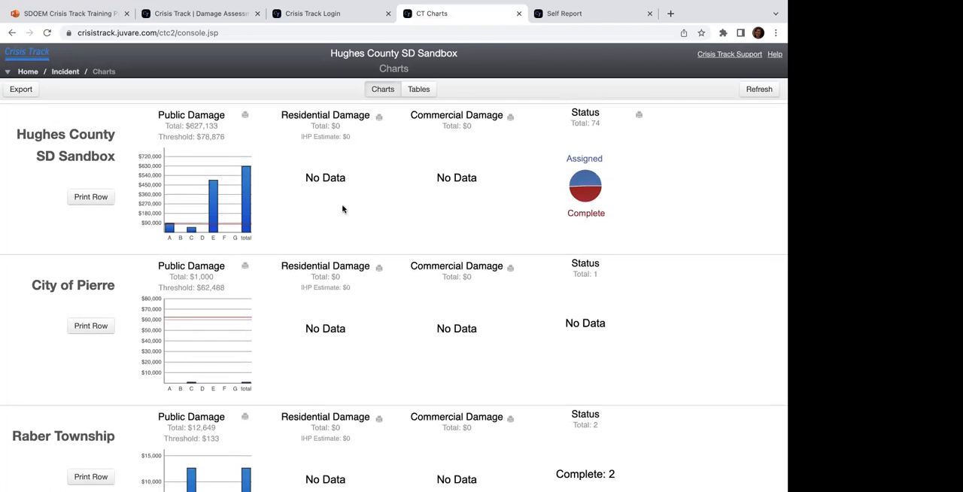
Step: Show the damage figures as tables, viewing the PA IDA Details type first and the PA Applicant Summary type second
left_click(422, 90)
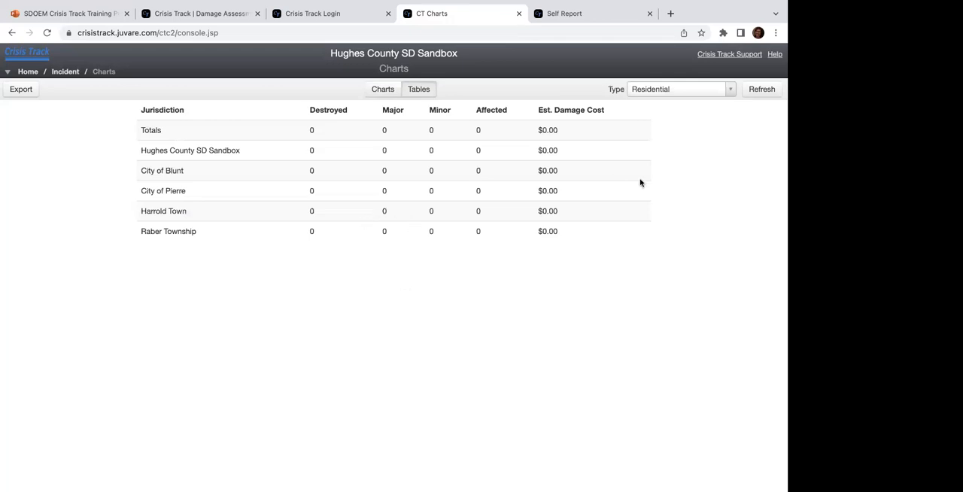
left_click(699, 91)
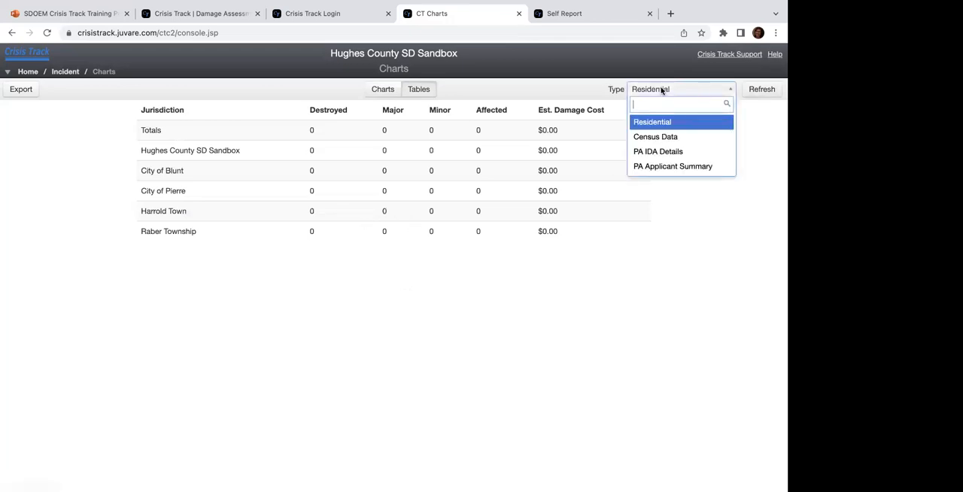
left_click(656, 153)
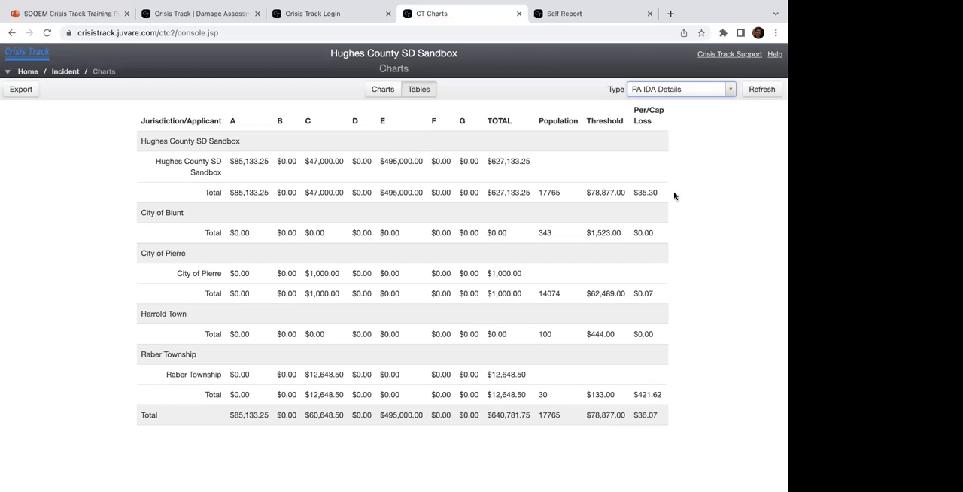
left_click(727, 94)
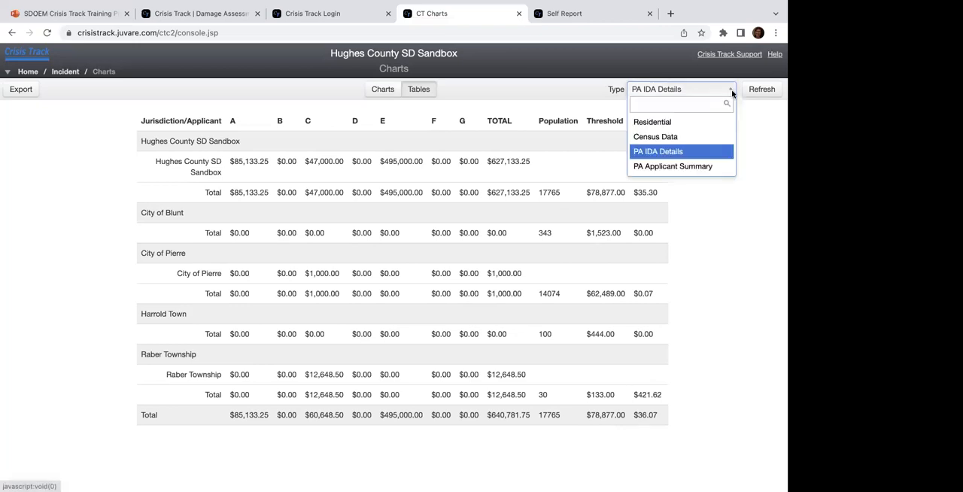
left_click(684, 174)
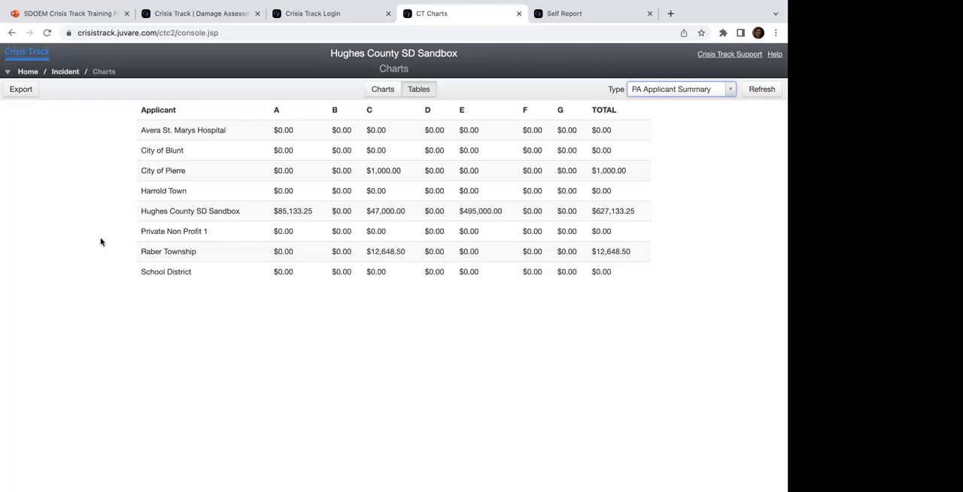
Step: Open the incident's documents, start adding a new one and browse the available document and FEMA form types
left_click(73, 75)
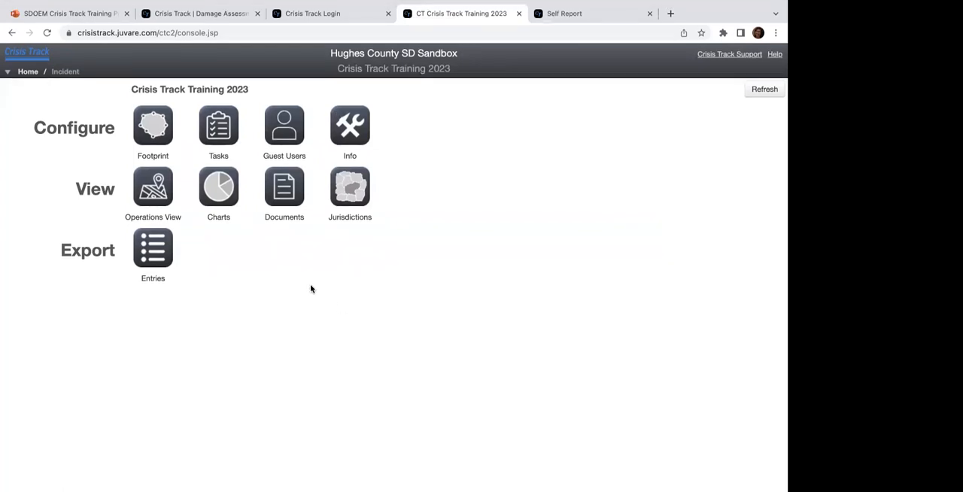
left_click(289, 188)
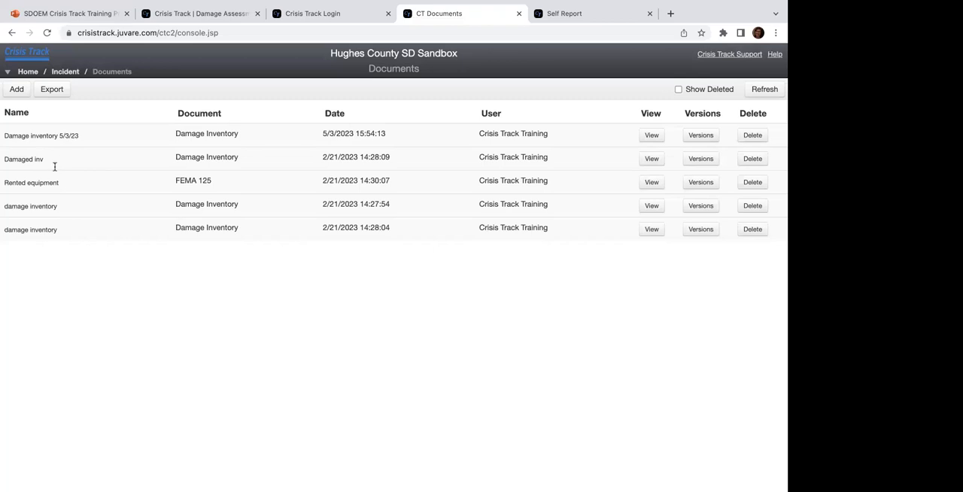
left_click(18, 91)
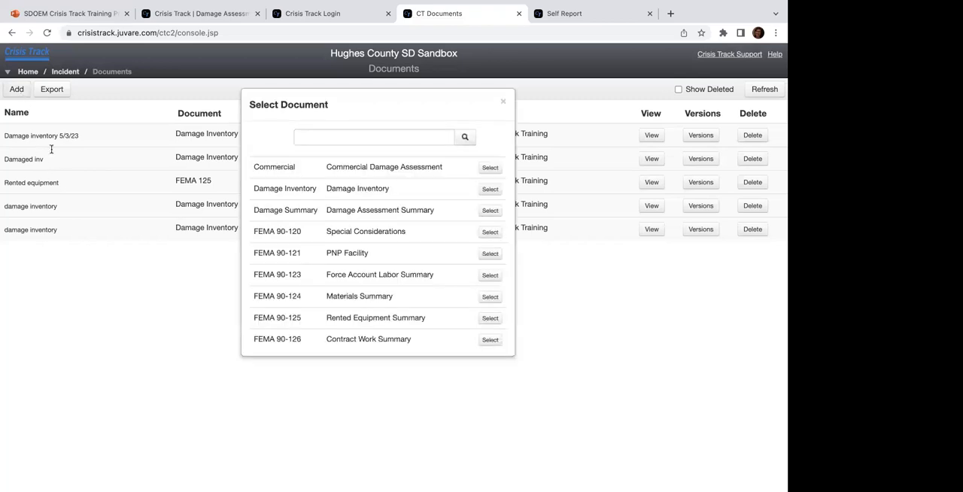
scroll(250, 227, "down", 5)
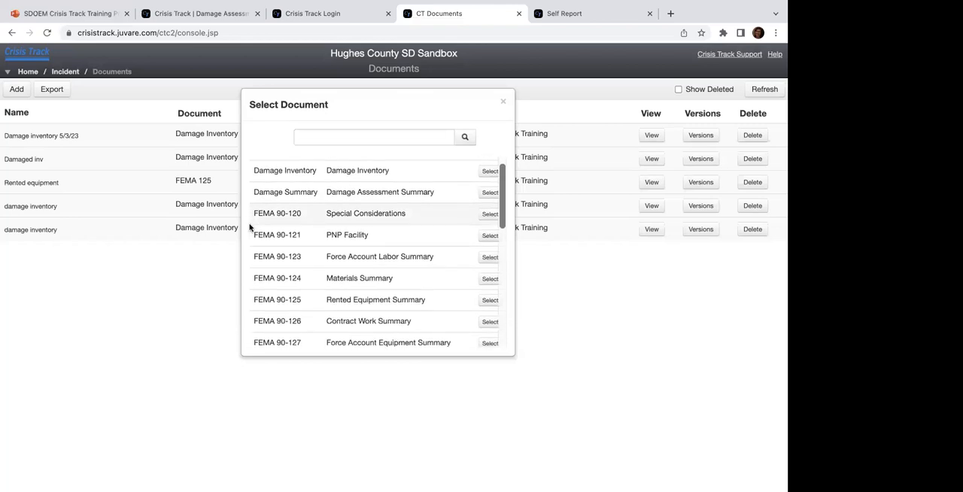
scroll(250, 227, "down", 1)
scroll(251, 227, "up", 2)
scroll(291, 224, "up", 1)
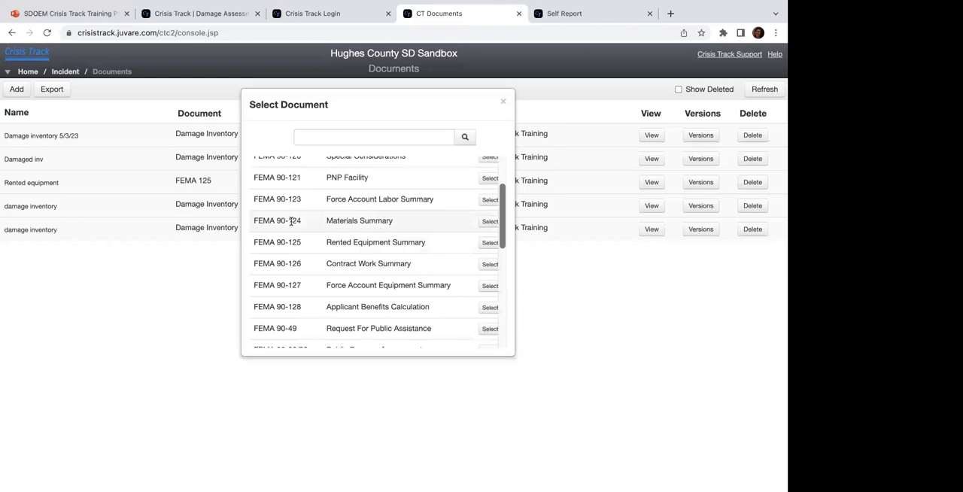
scroll(310, 230, "down", 1)
scroll(310, 230, "up", 5)
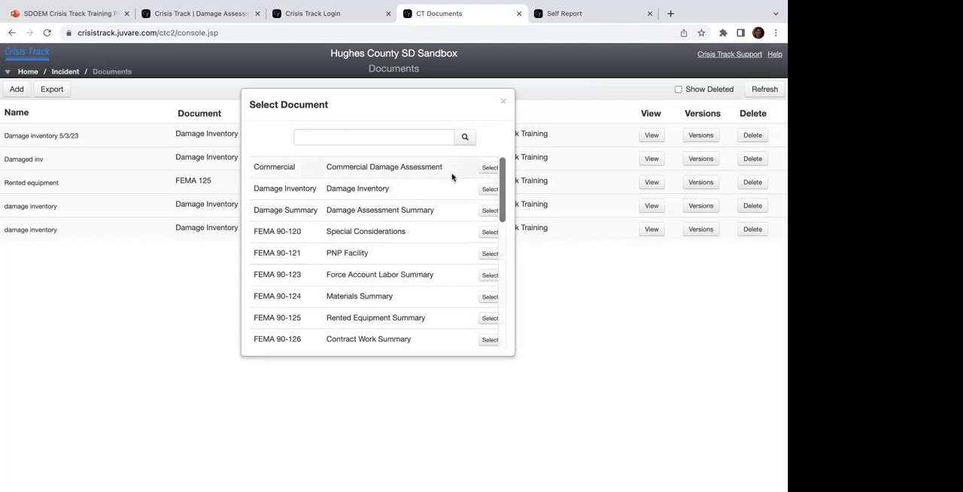
Step: Create a Damage Inventory document and review its damage rows from the applicant header through the last category E entry
left_click(488, 188)
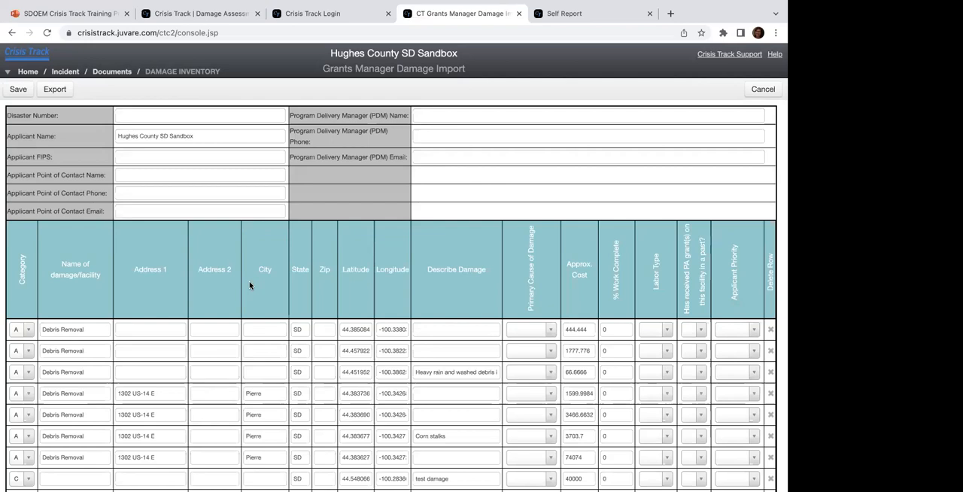
scroll(362, 273, "down", 1)
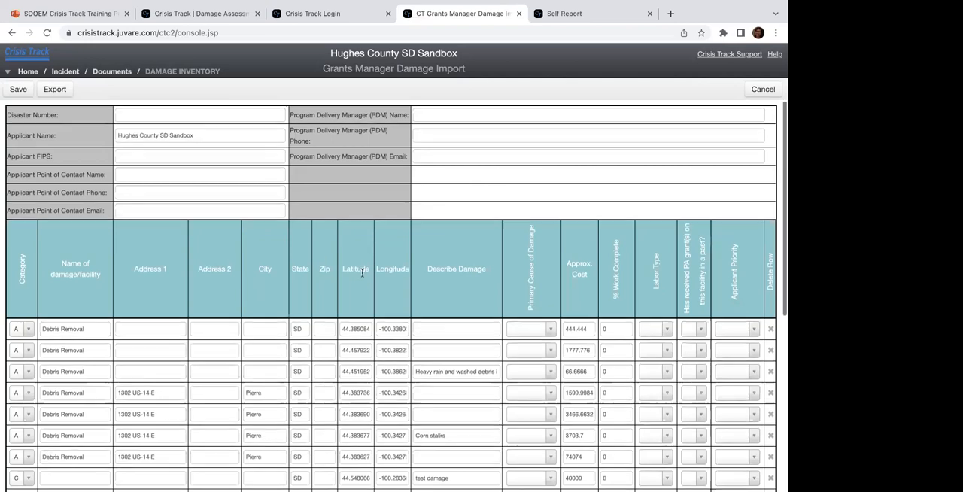
scroll(362, 273, "up", 1)
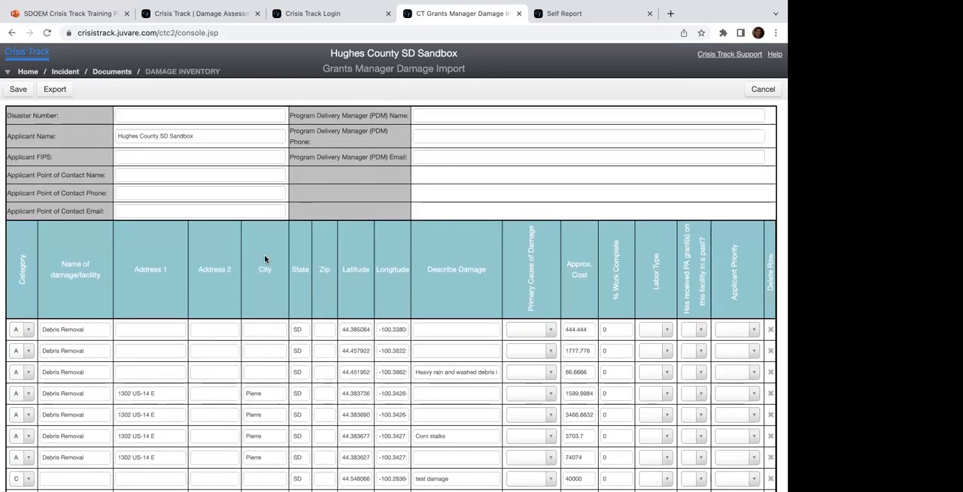
scroll(264, 258, "down", 1)
scroll(264, 258, "down", 5)
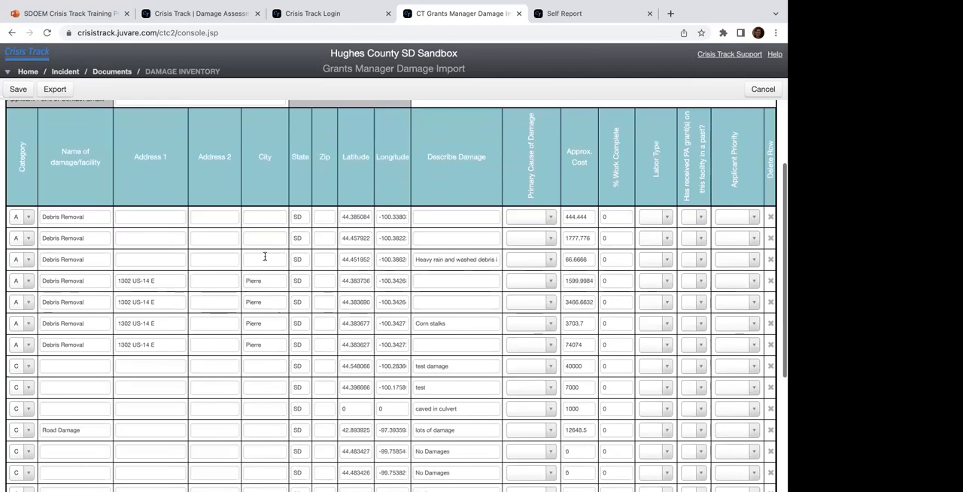
scroll(264, 256, "down", 6)
scroll(264, 257, "down", 3)
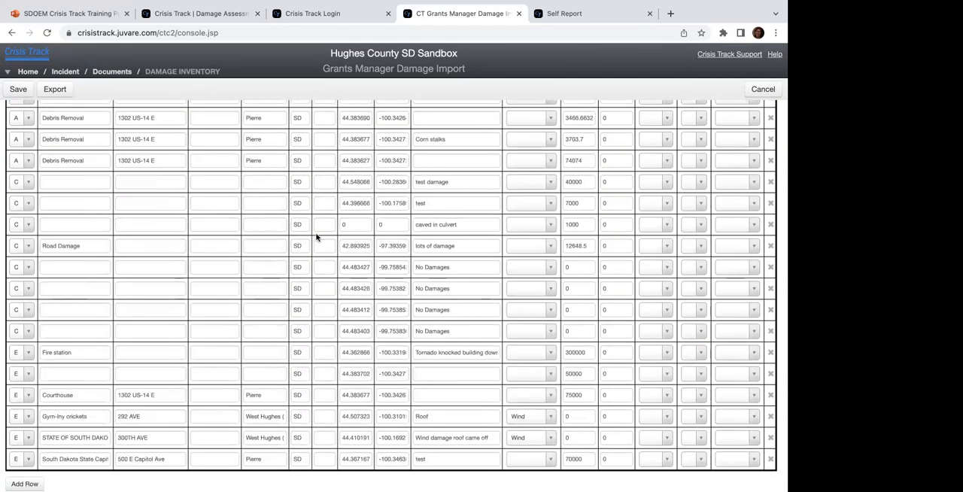
scroll(316, 237, "down", 1)
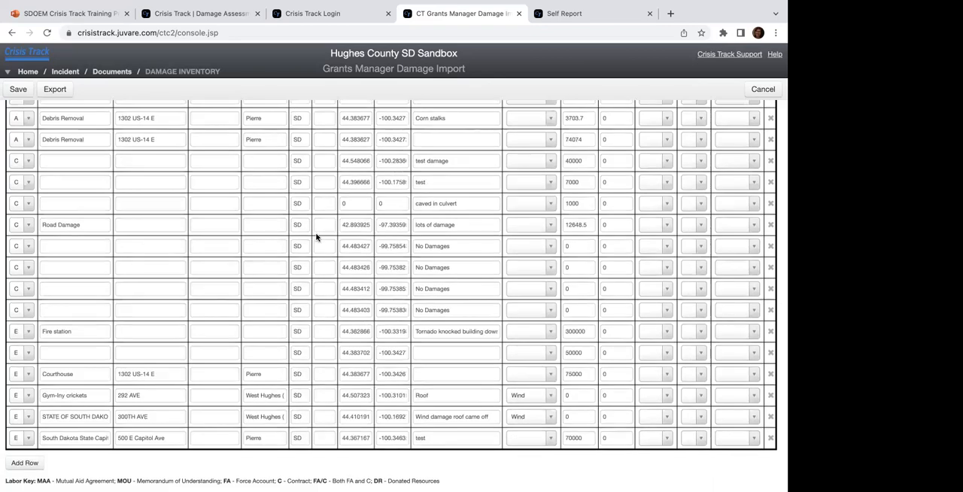
Step: Examine the inventory's category, facility name, address, coordinate and damage description columns for the Debris Removal and category C rows
scroll(316, 237, "up", 15)
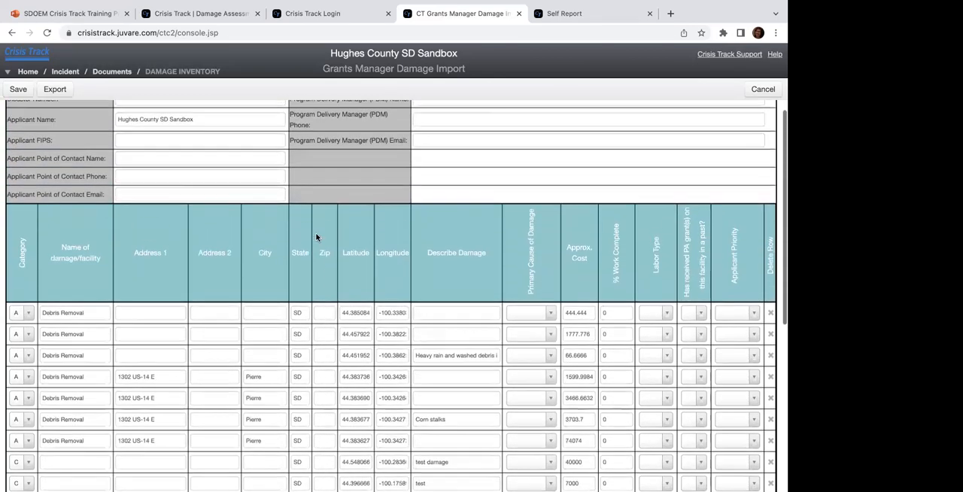
scroll(24, 319, "down", 4)
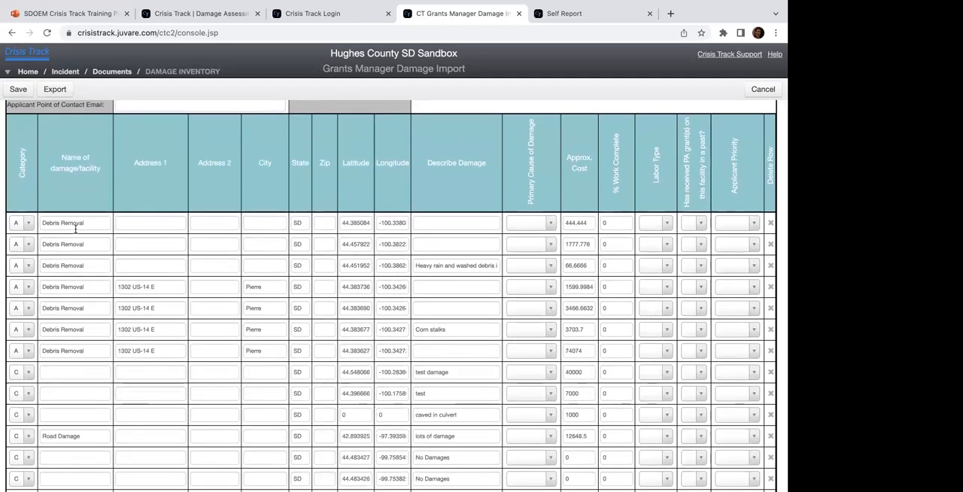
scroll(75, 238, "down", 2)
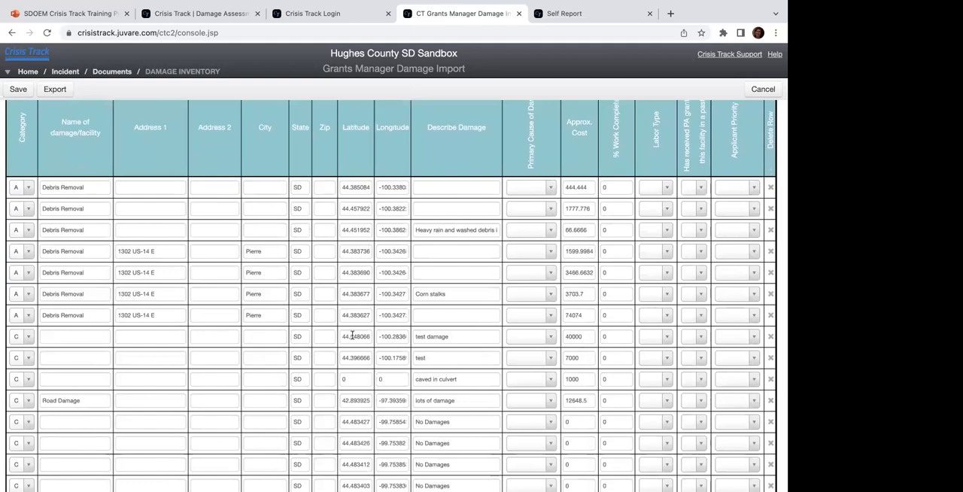
scroll(352, 337, "down", 2)
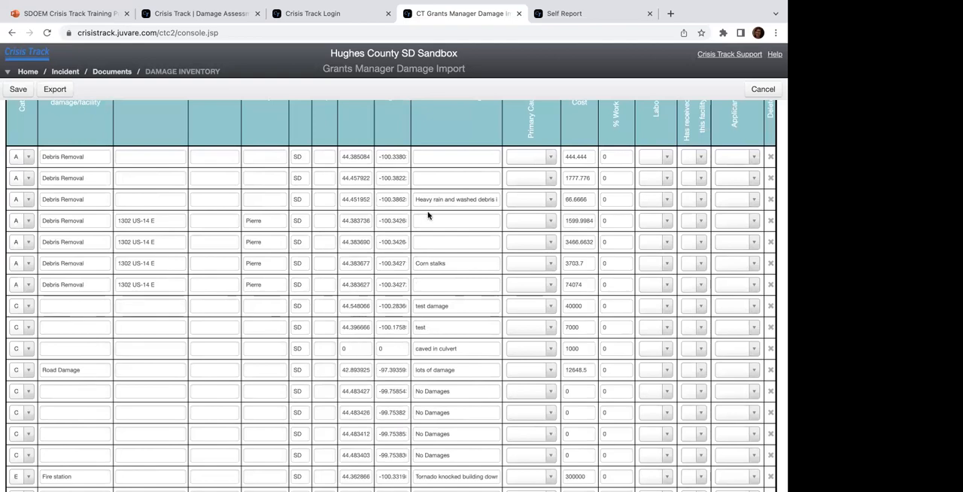
scroll(430, 210, "up", 5)
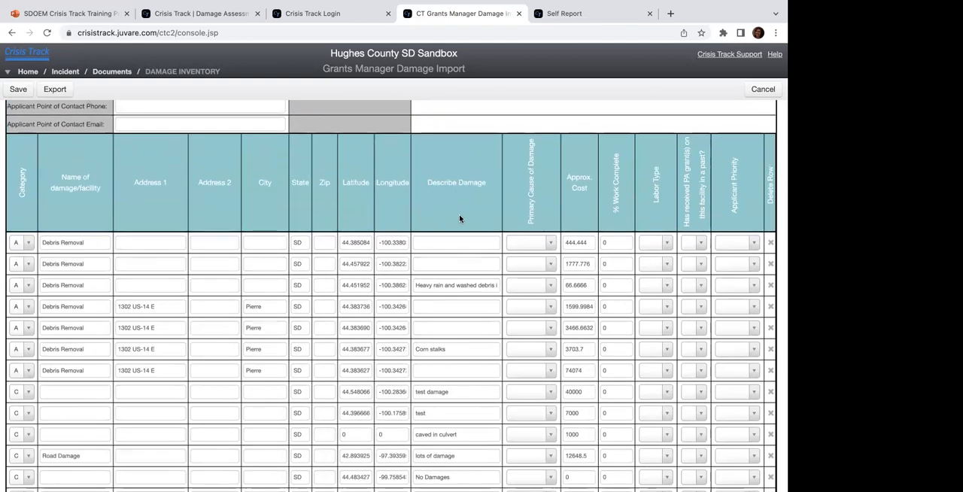
scroll(460, 218, "down", 2)
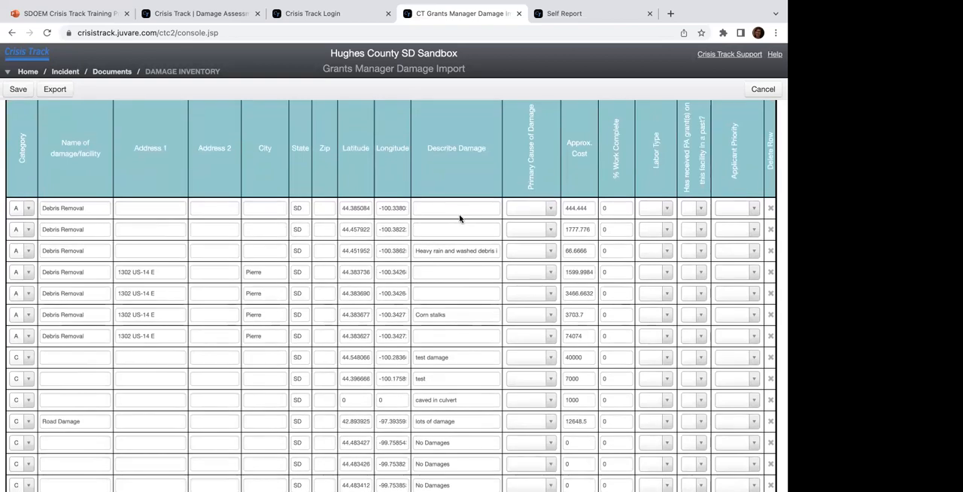
Step: View the Primary Cause of Damage and Labor Type options for the first Debris Removal row, and check the labor key
left_click(550, 209)
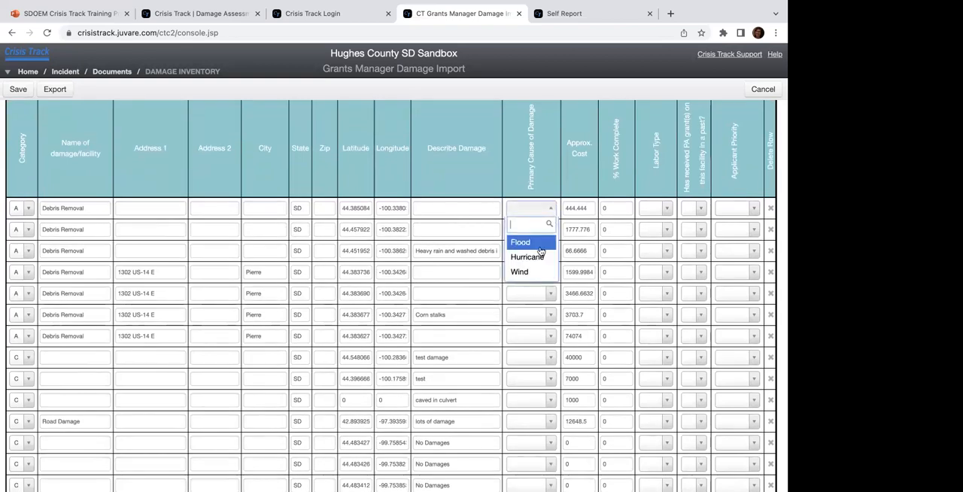
left_click(548, 179)
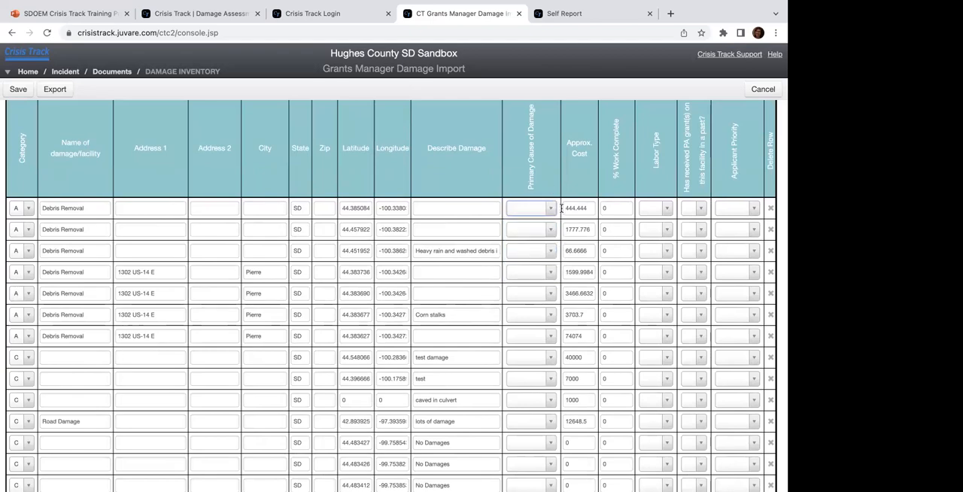
scroll(585, 224, "down", 1)
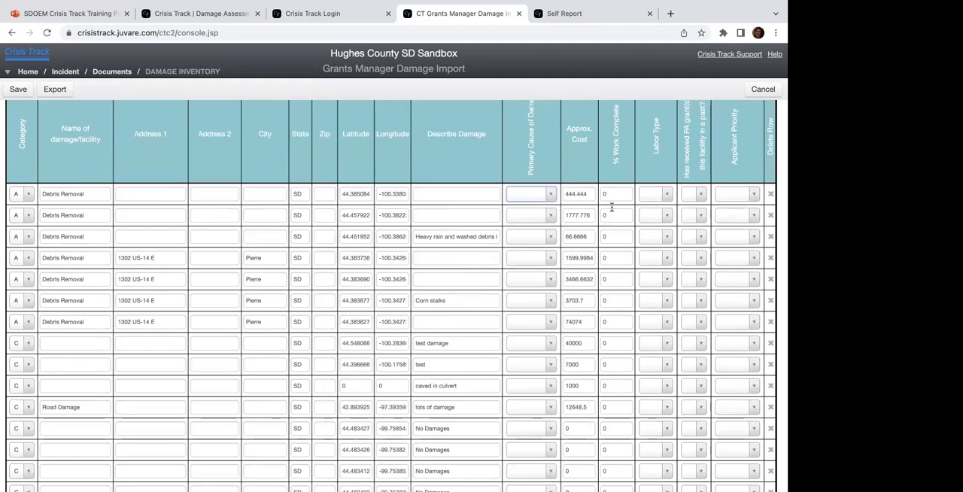
scroll(612, 207, "down", 1)
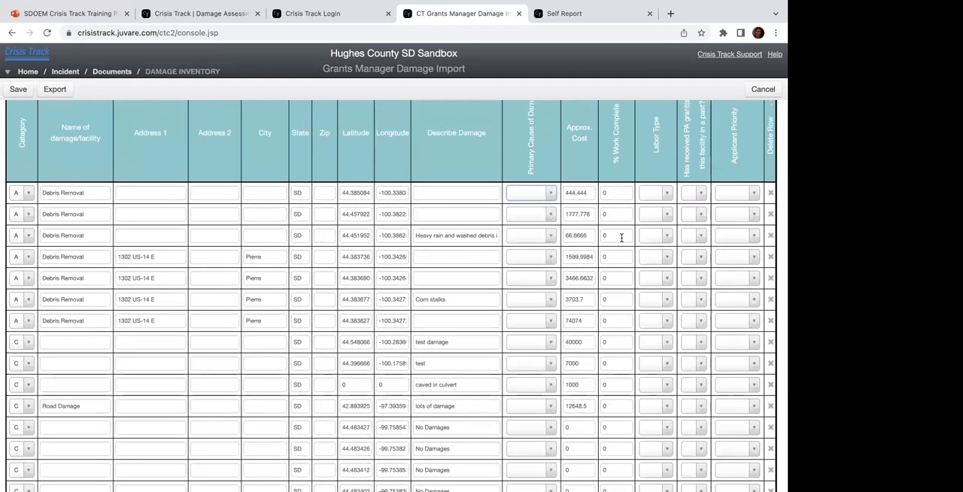
left_click(666, 193)
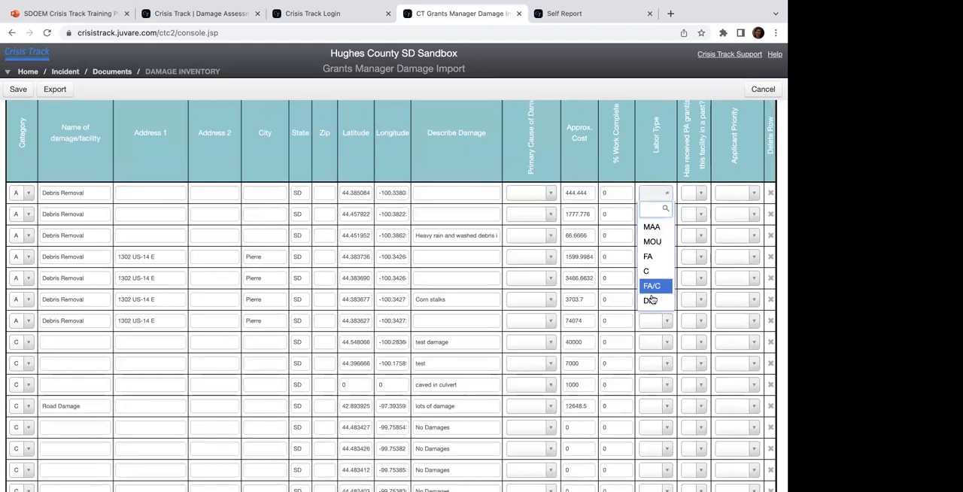
left_click(668, 194)
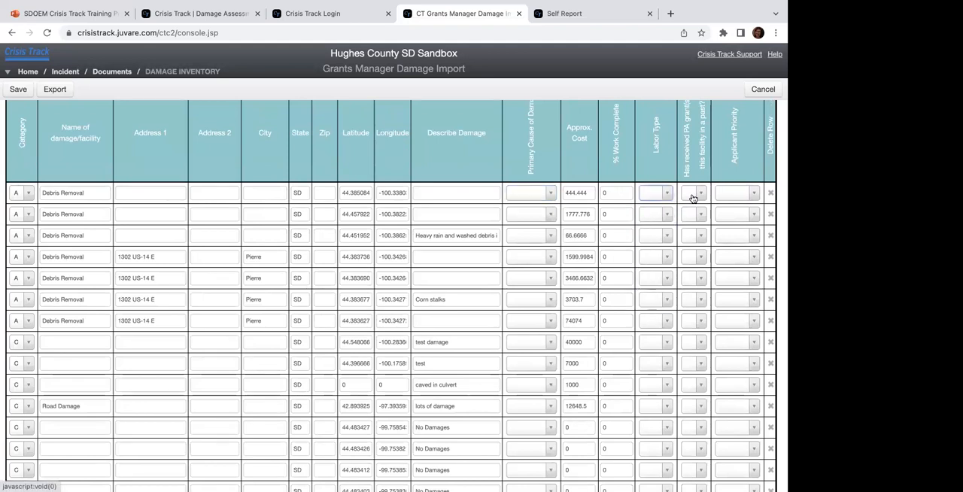
scroll(650, 283, "down", 5)
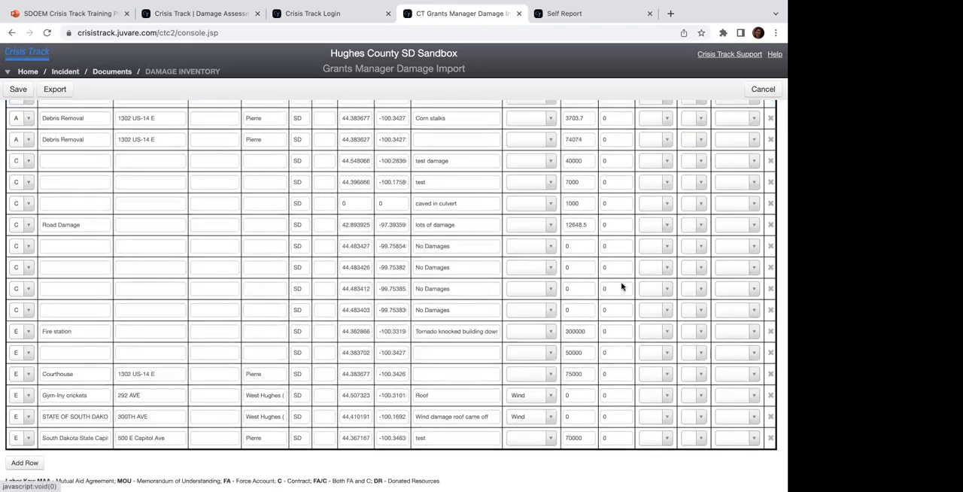
scroll(595, 314, "up", 1)
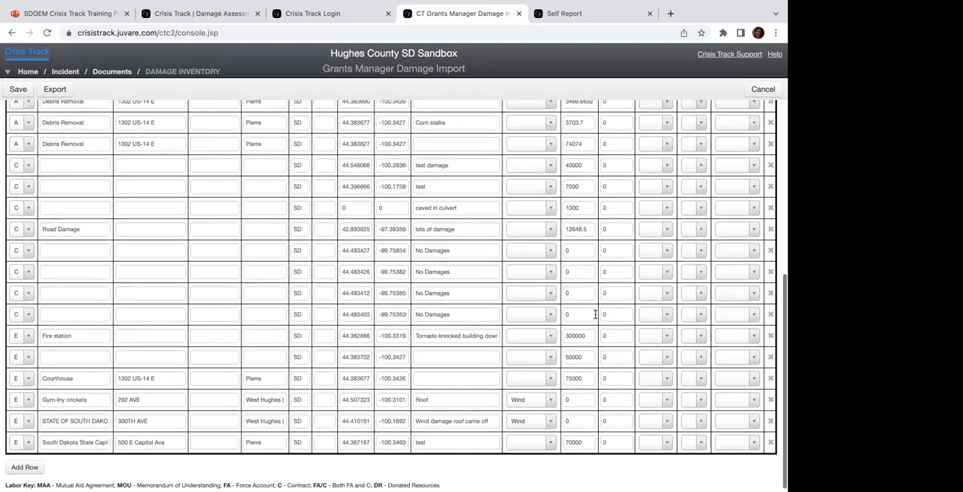
scroll(595, 314, "up", 6)
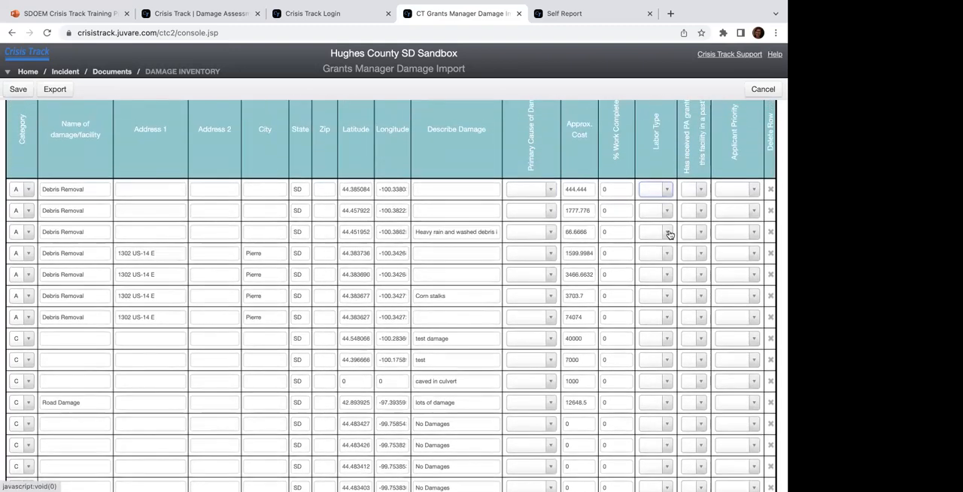
scroll(669, 235, "up", 1)
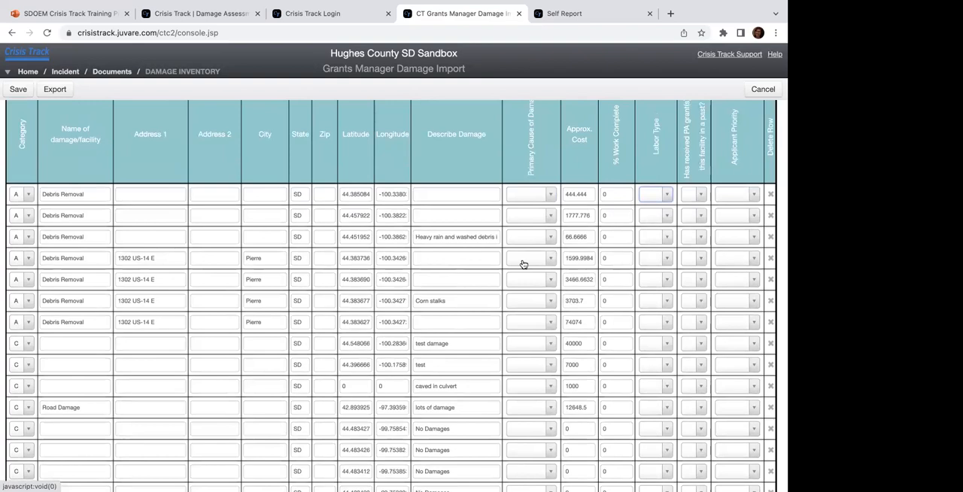
scroll(524, 264, "up", 1)
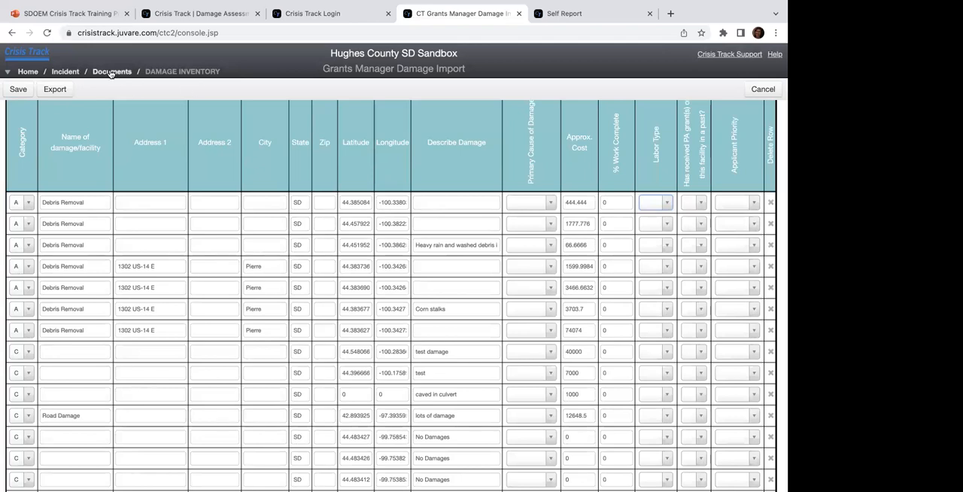
Step: Save the Damage Inventory document under the name "damage inventory 6/21/23"
left_click(18, 90)
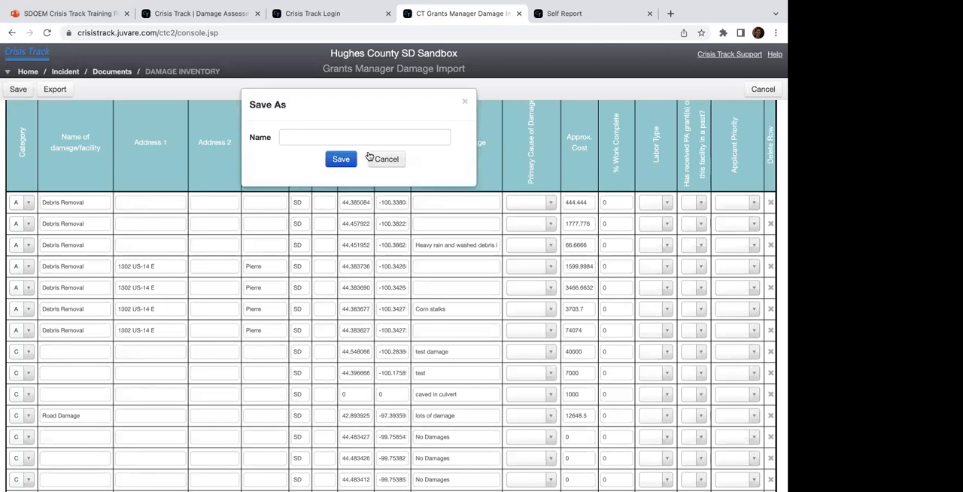
left_click(344, 136)
type("damage")
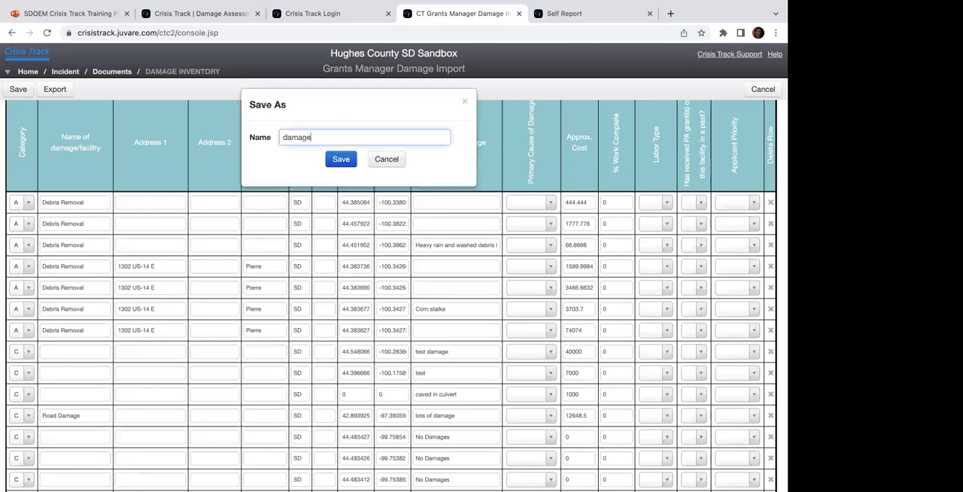
type(" inventory 6/21/23")
left_click(341, 159)
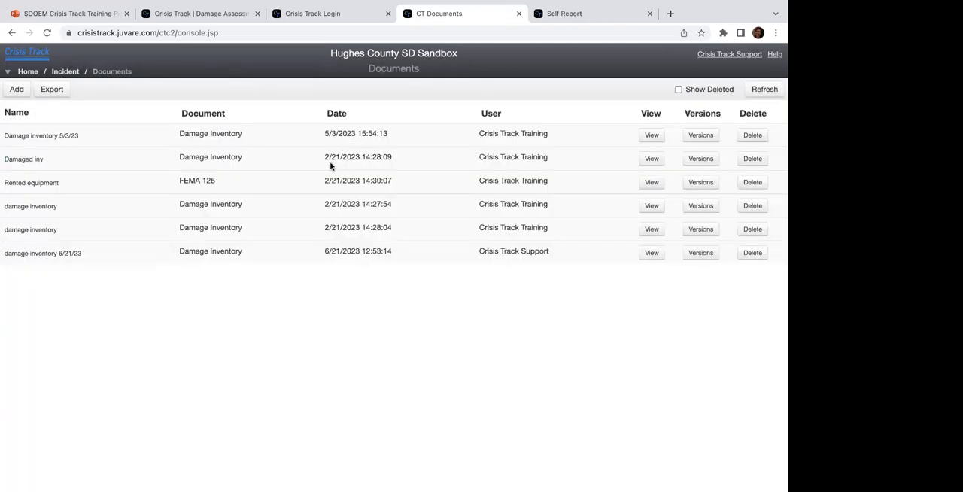
Step: Reopen "damage inventory 6/21/23", describe the first Debris Removal row's damage as "vegetston", and overwrite the saved document
left_click(657, 259)
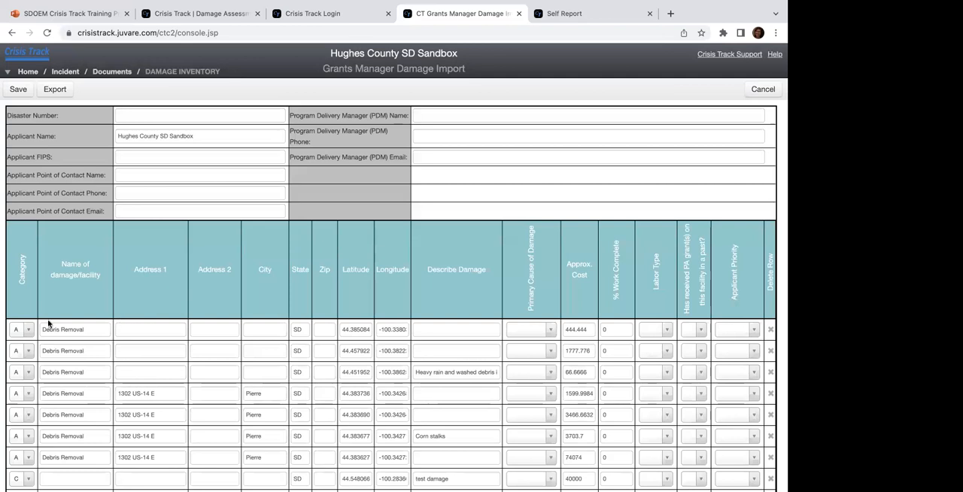
left_click(434, 333)
type("vegets")
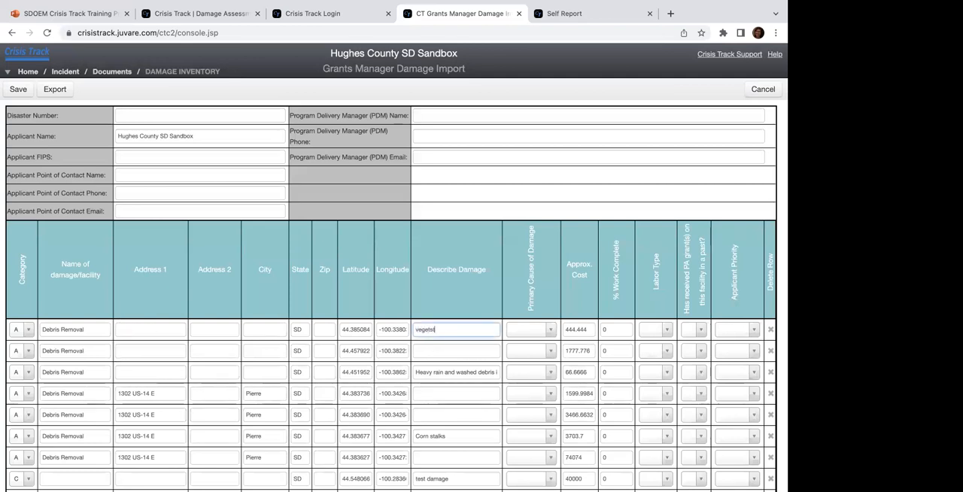
type("ton")
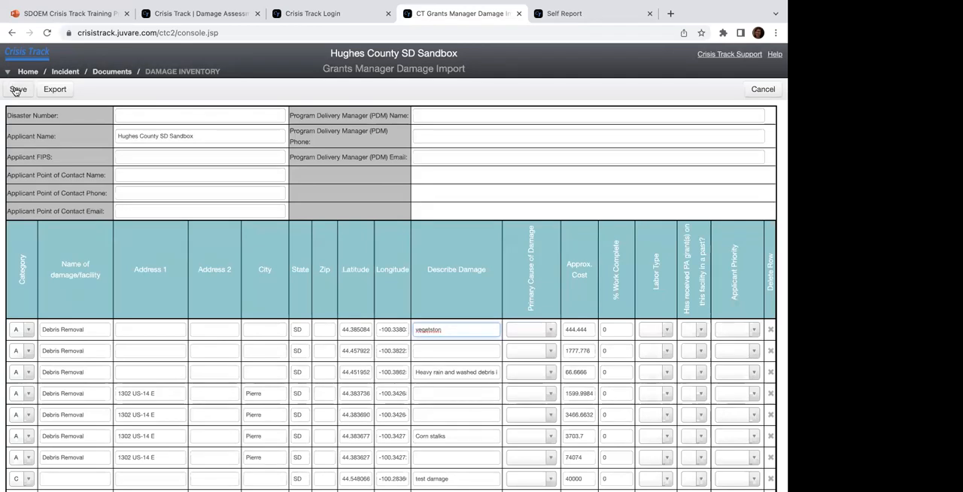
left_click(17, 90)
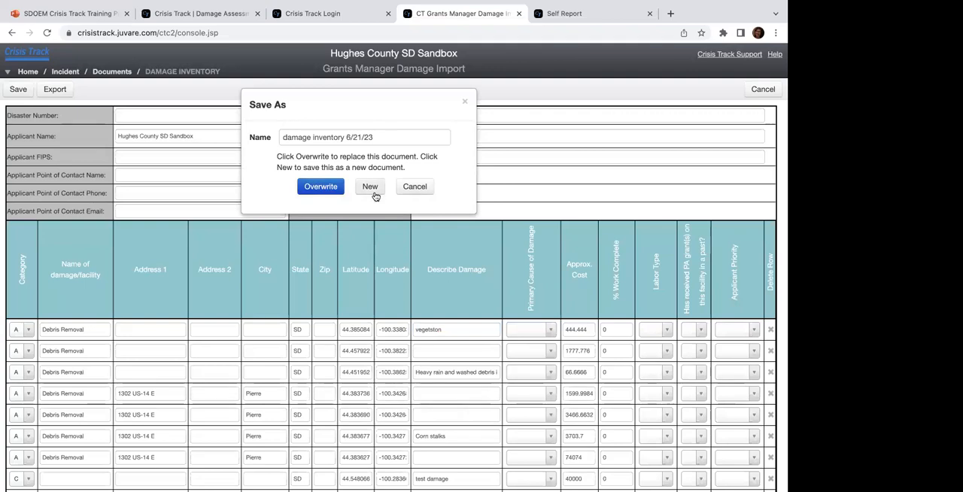
left_click(321, 190)
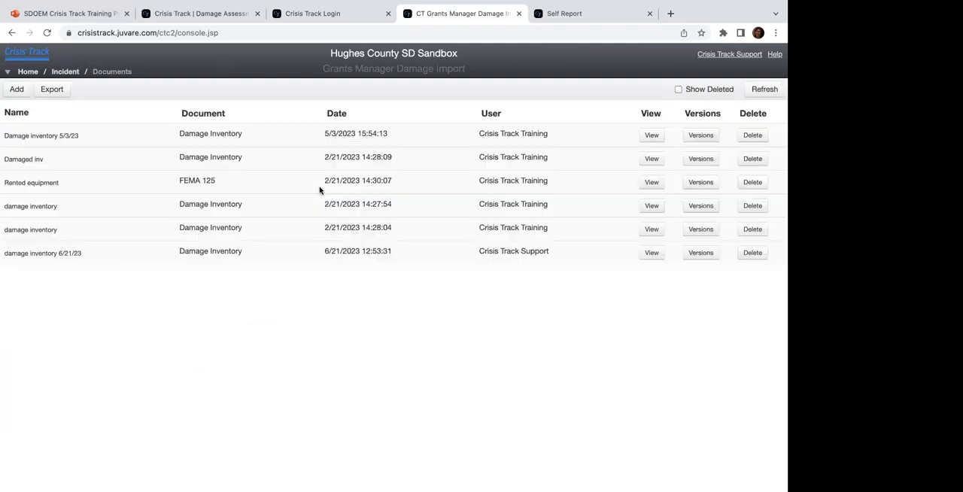
Step: View the version history of "damage inventory 6/21/23" and close it
left_click(700, 252)
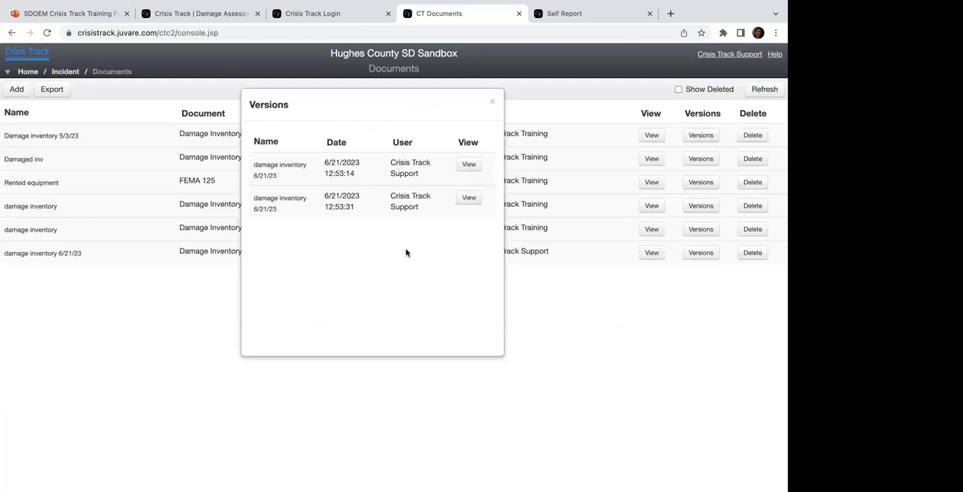
left_click(492, 101)
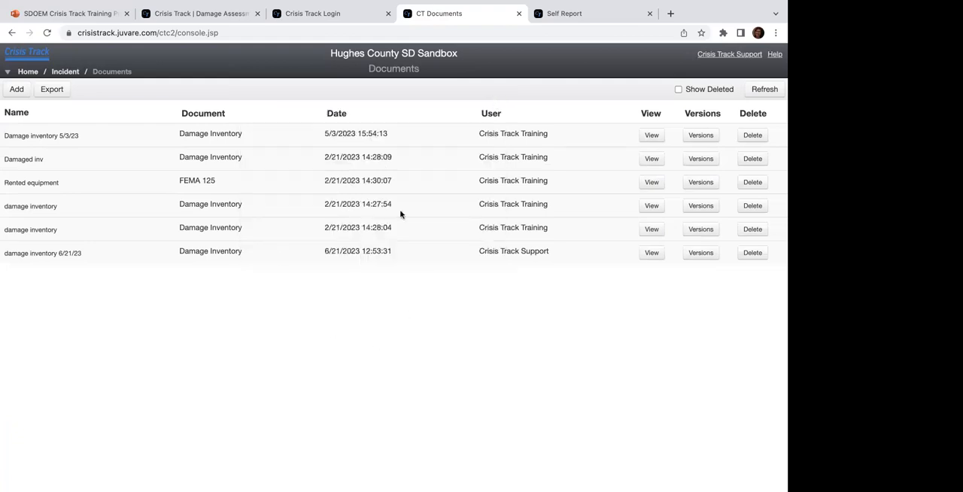
Step: Look through the document types that can be added to the incident, from Commercial to SDE, and close the selection without adding one
left_click(15, 89)
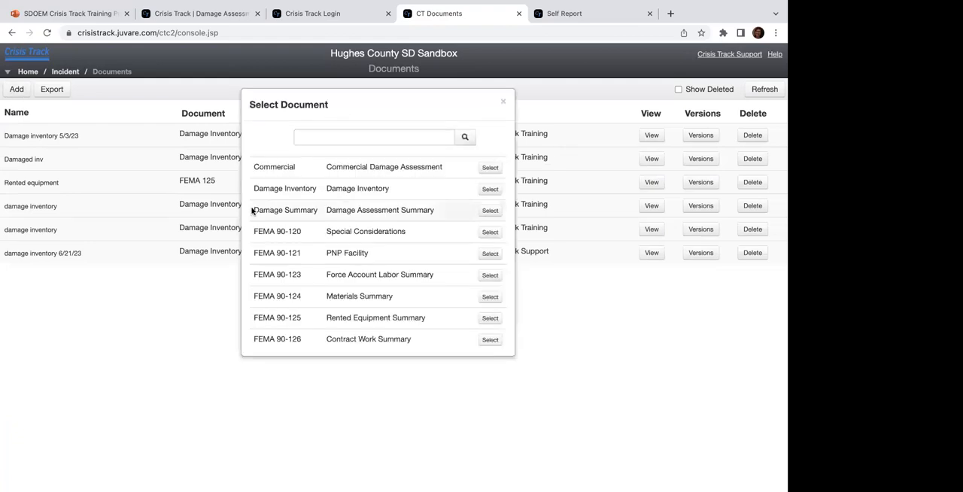
scroll(332, 210, "down", 3)
scroll(334, 211, "down", 3)
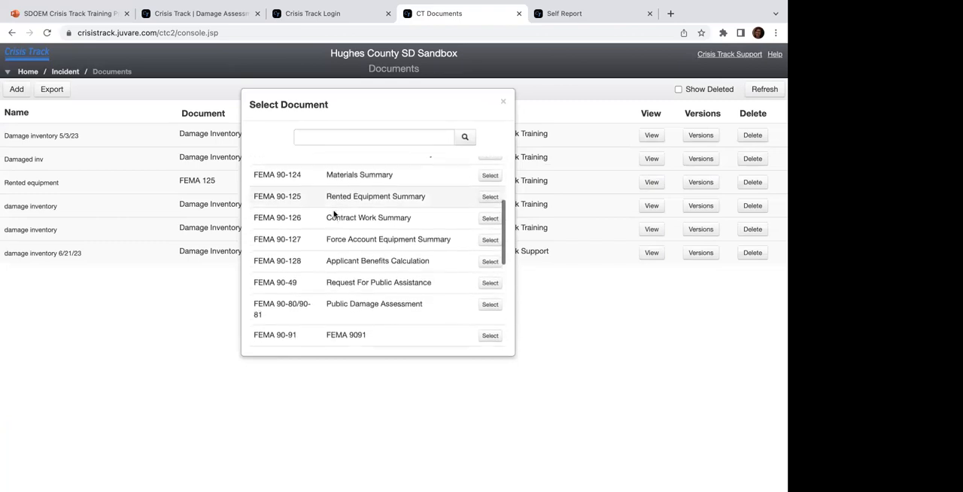
scroll(333, 214, "down", 6)
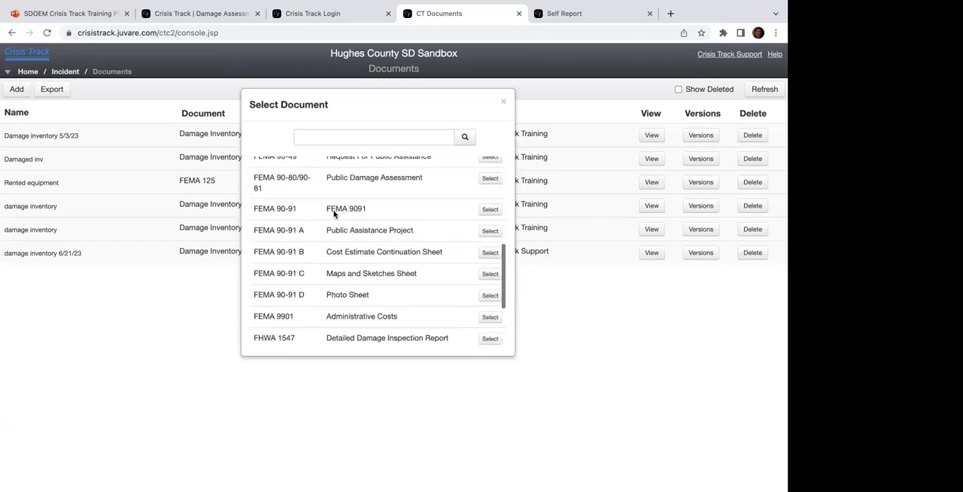
scroll(334, 212, "up", 9)
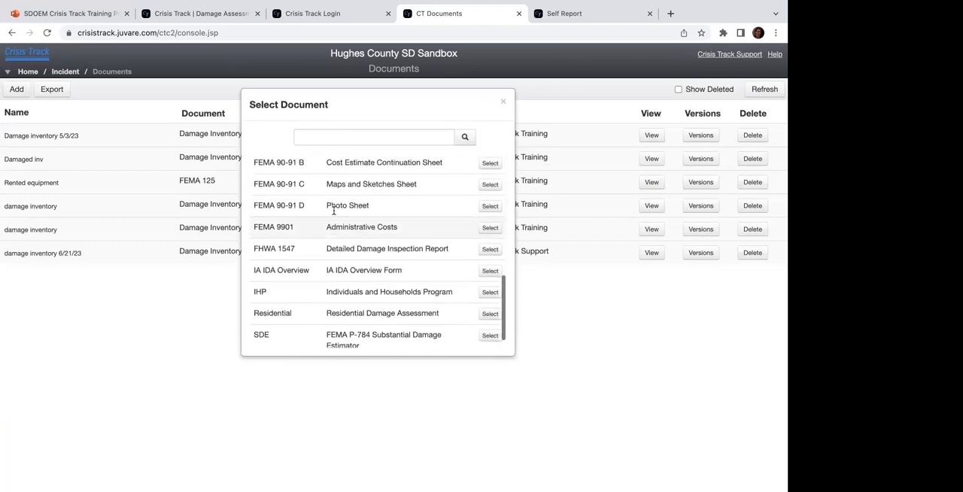
scroll(334, 213, "up", 3)
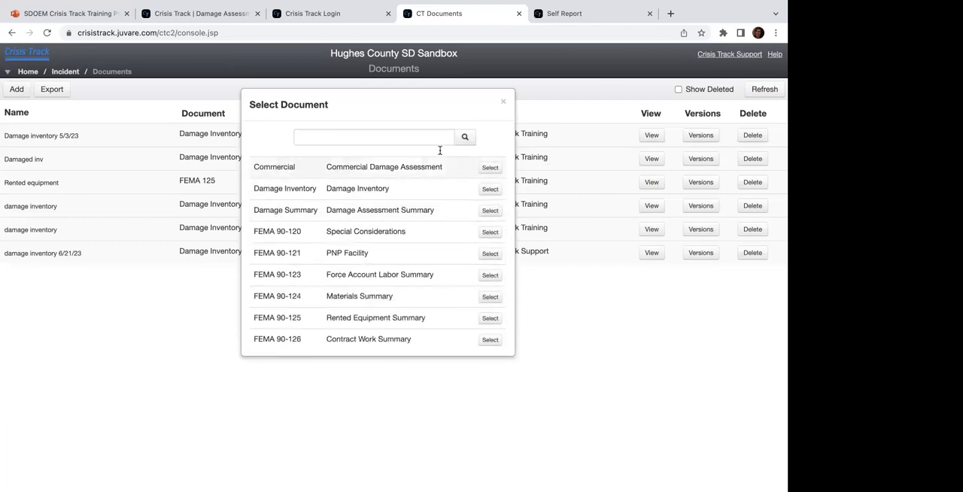
left_click(504, 101)
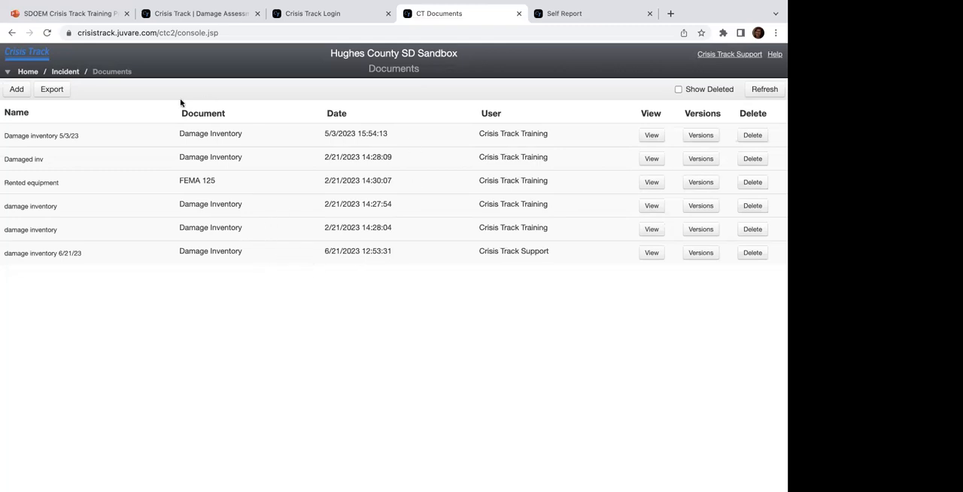
Step: Switch from the incident to its Raber Township jurisdiction and view the township's tasks and documents
left_click(68, 72)
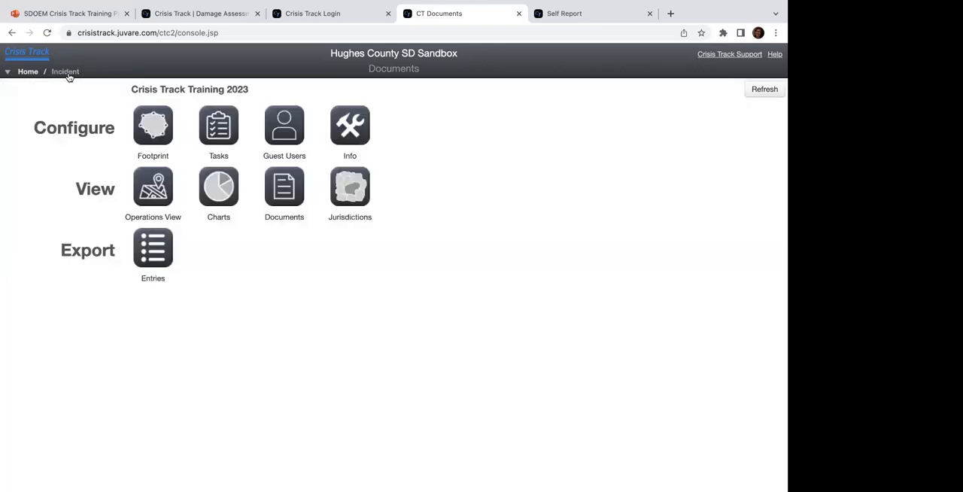
left_click(354, 196)
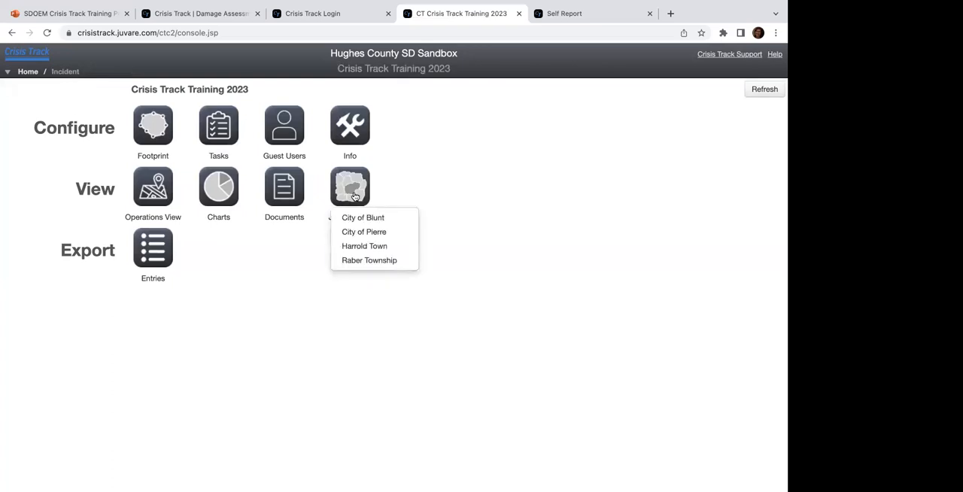
left_click(361, 261)
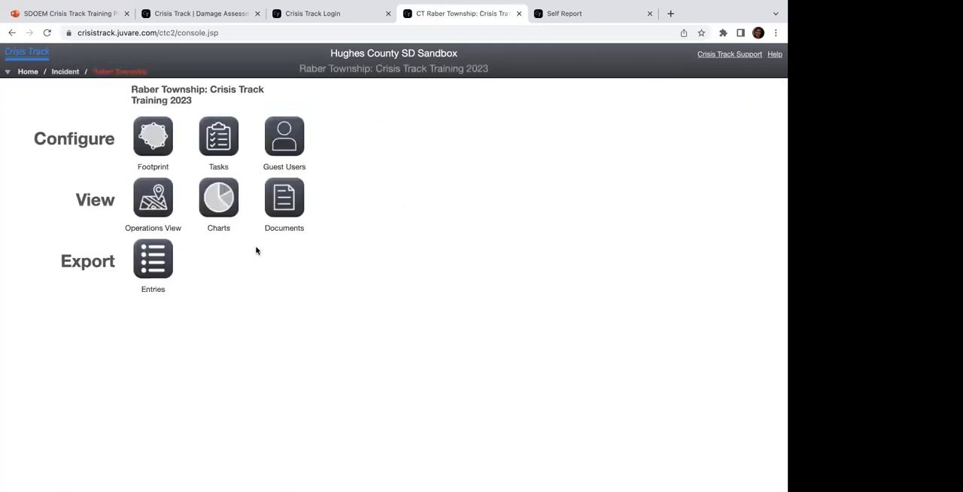
left_click(213, 143)
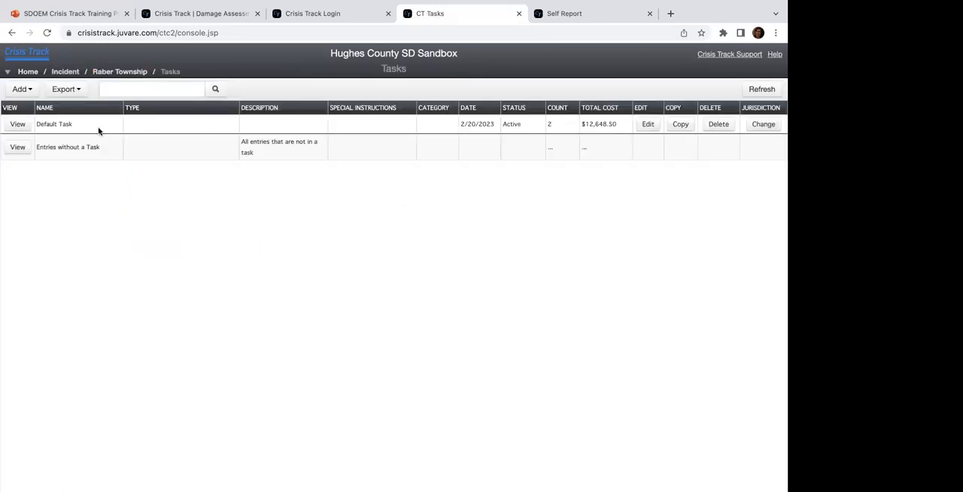
left_click(126, 73)
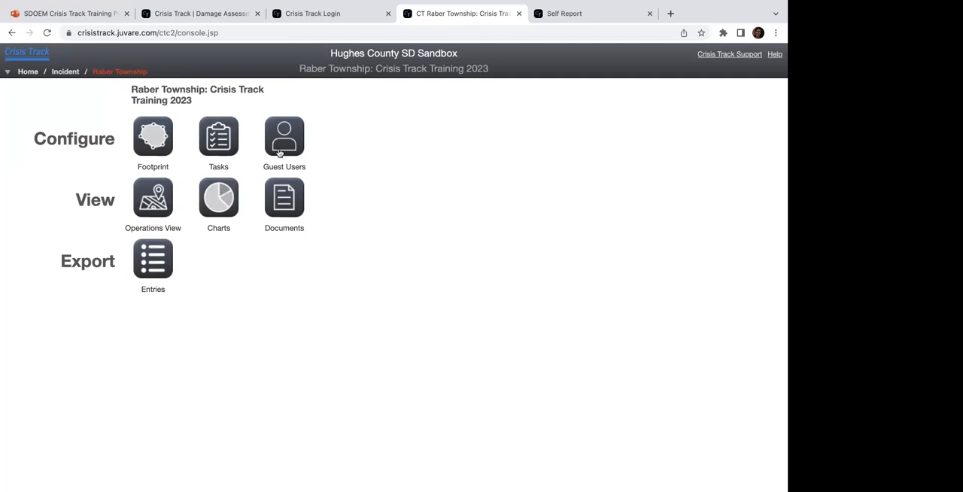
left_click(284, 209)
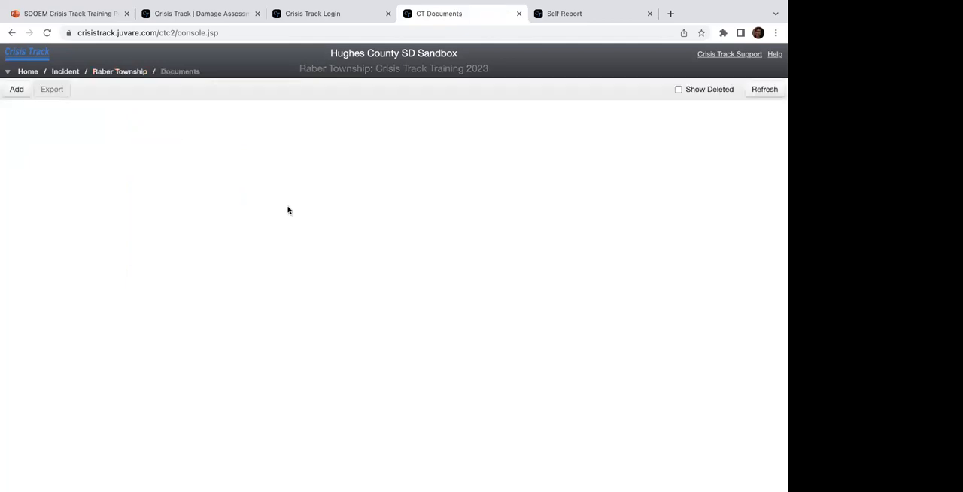
Step: View Raber Township's Footprint map with the neighbouring areas of concern, and check which items can be added there
left_click(120, 72)
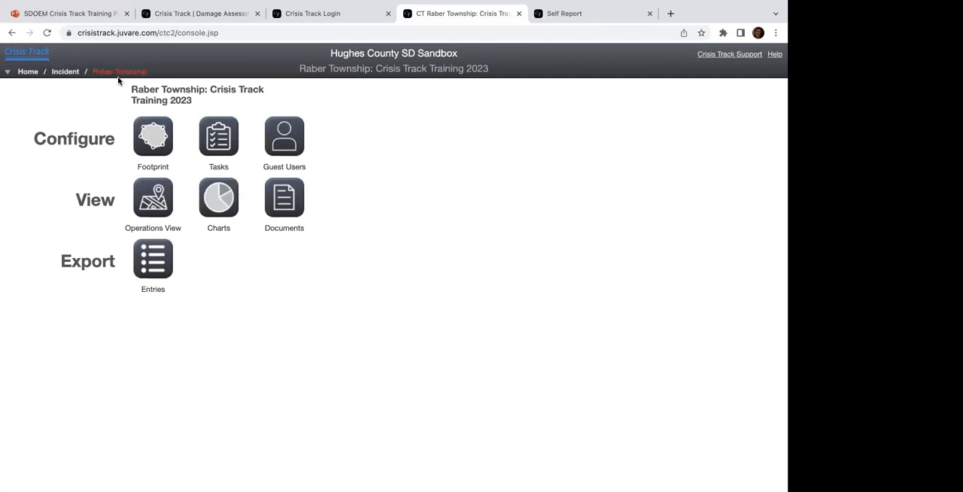
left_click(150, 144)
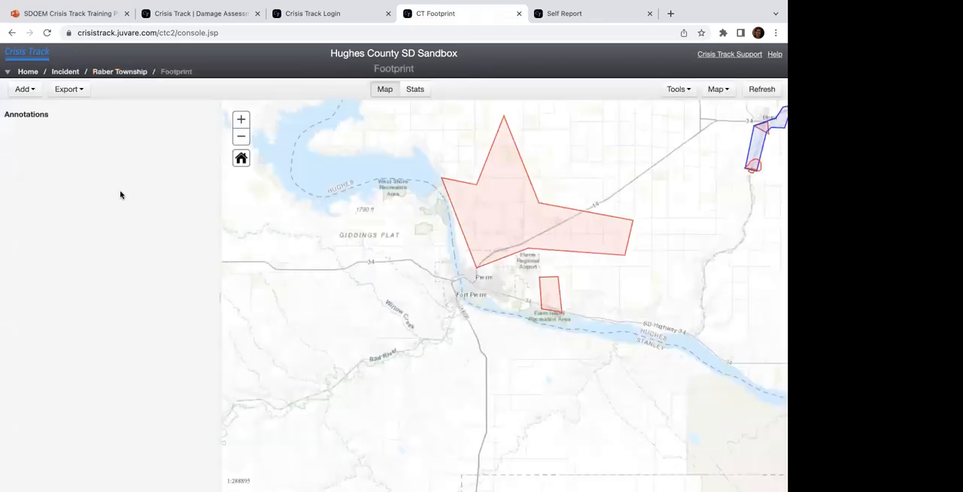
left_click_drag(332, 216, 267, 256)
left_click_drag(409, 223, 318, 243)
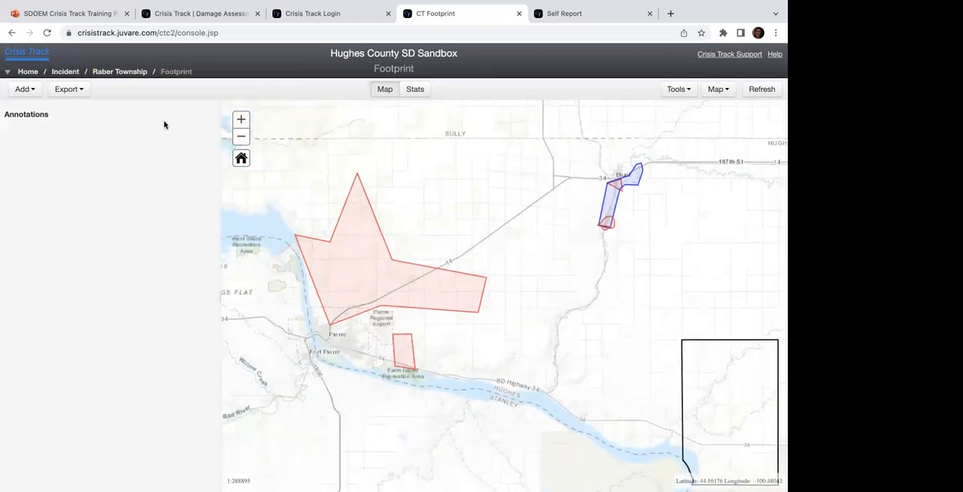
left_click(36, 93)
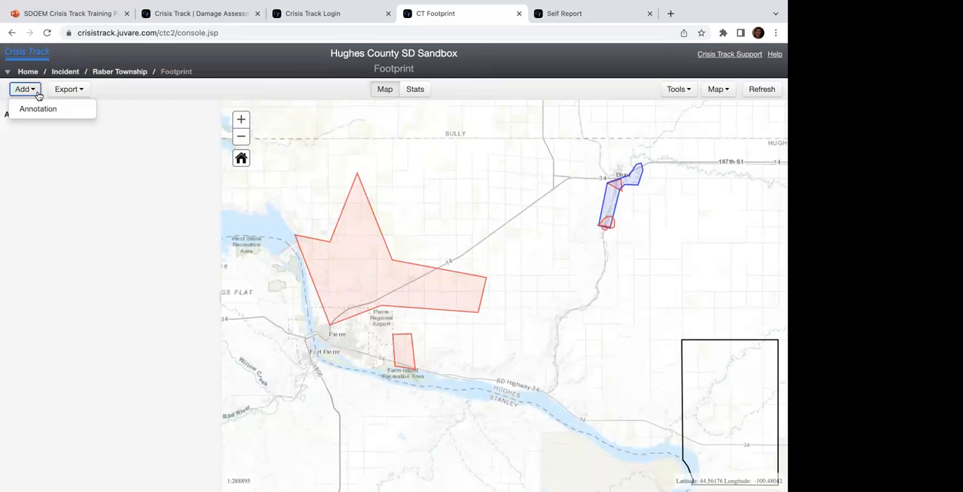
left_click(114, 202)
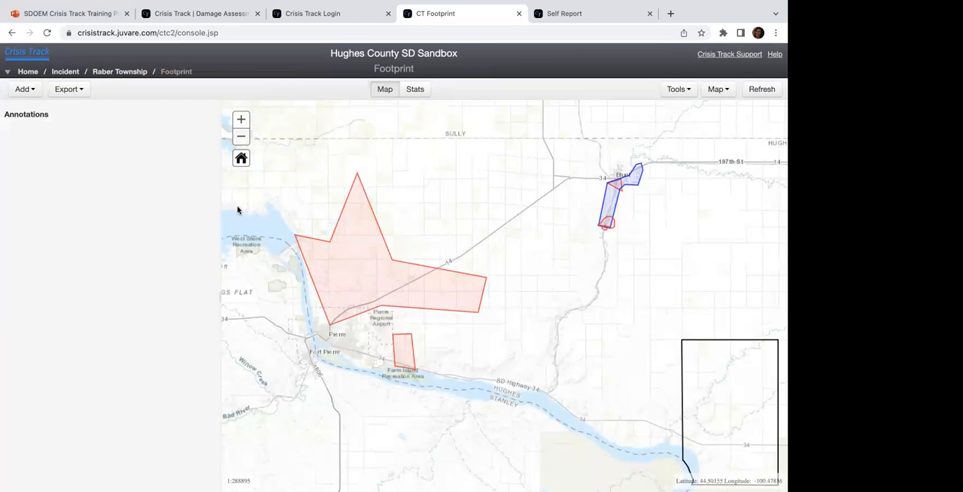
Step: Open the incident's exportable entries and sort them in turn by form, applicant, information and timestamp, ending with status in descending order
left_click(65, 72)
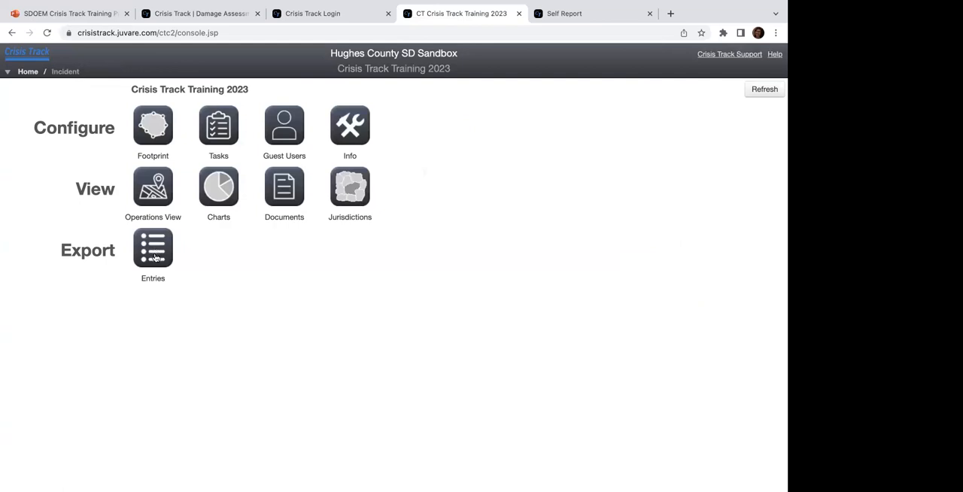
left_click(154, 258)
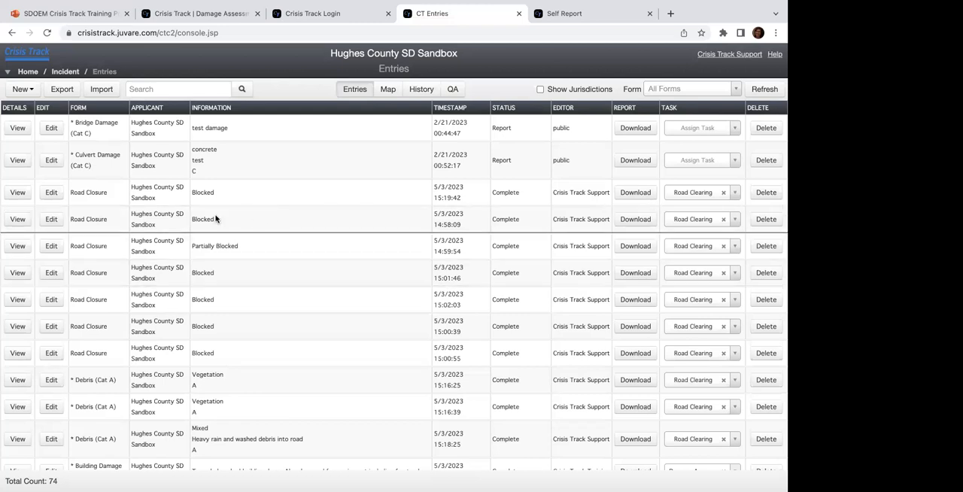
left_click(84, 112)
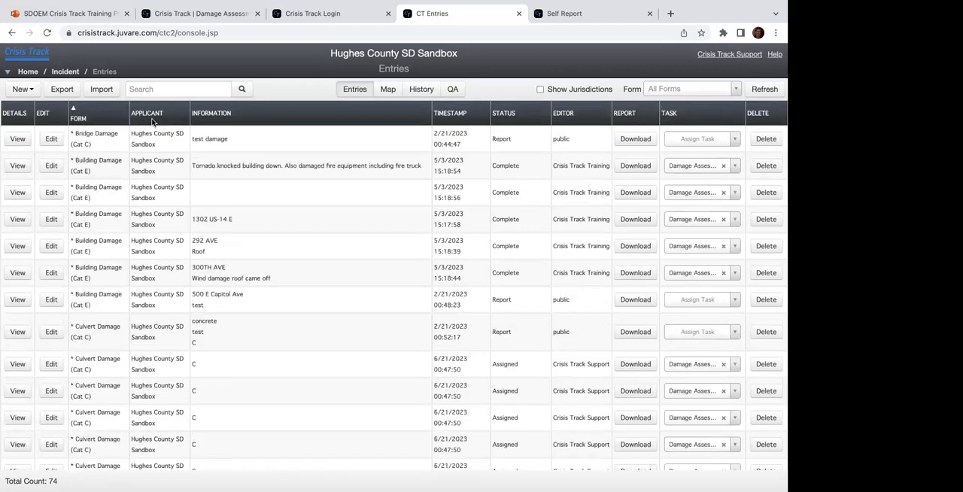
left_click(155, 118)
left_click(218, 113)
left_click(462, 114)
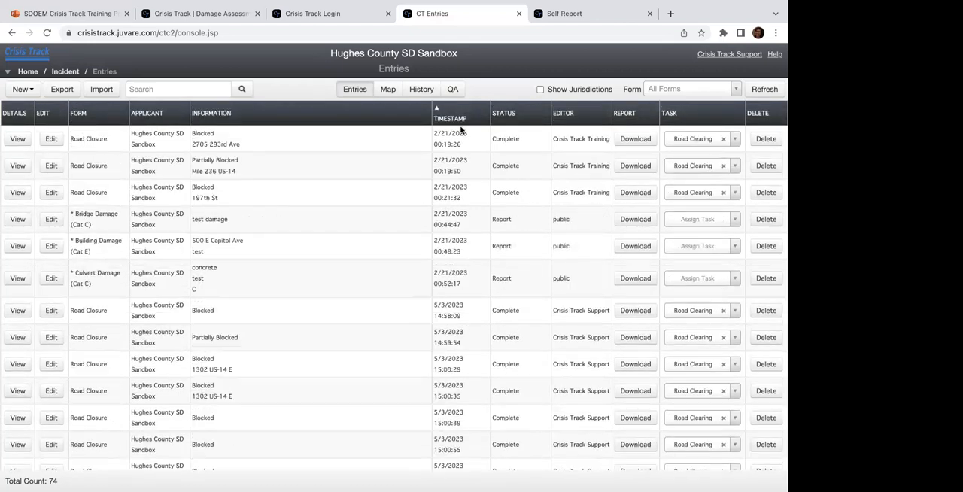
left_click(460, 114)
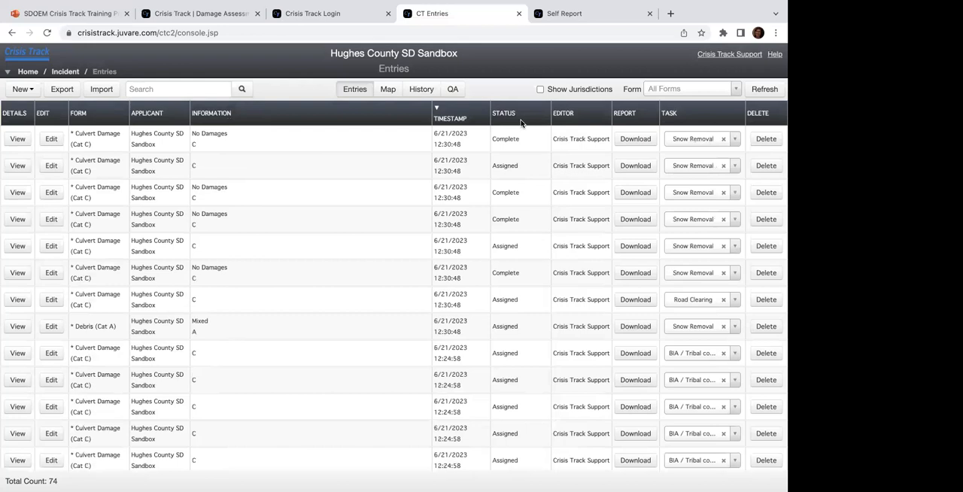
left_click(519, 121)
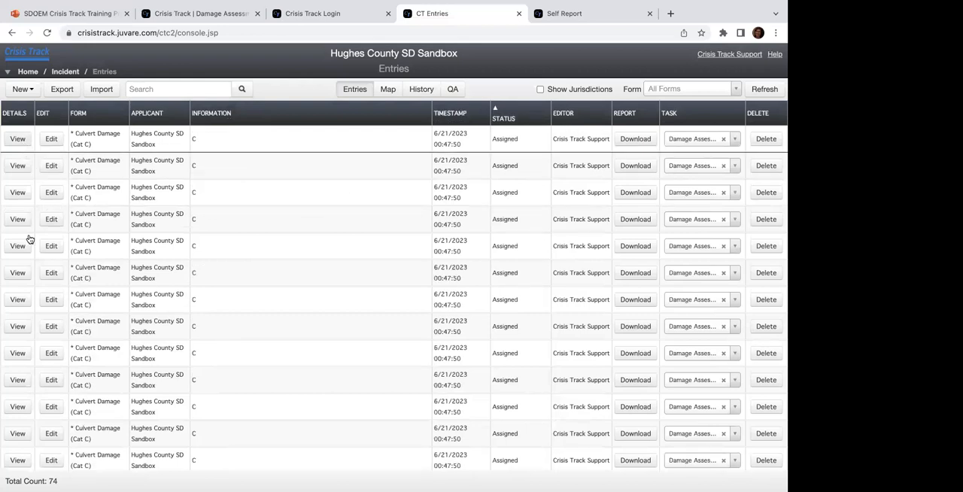
left_click(493, 119)
Step: View the details and photo of the blocked Road Closure entry dated 5/3/2023 14:58:09
left_click(16, 258)
scroll(353, 248, "down", 5)
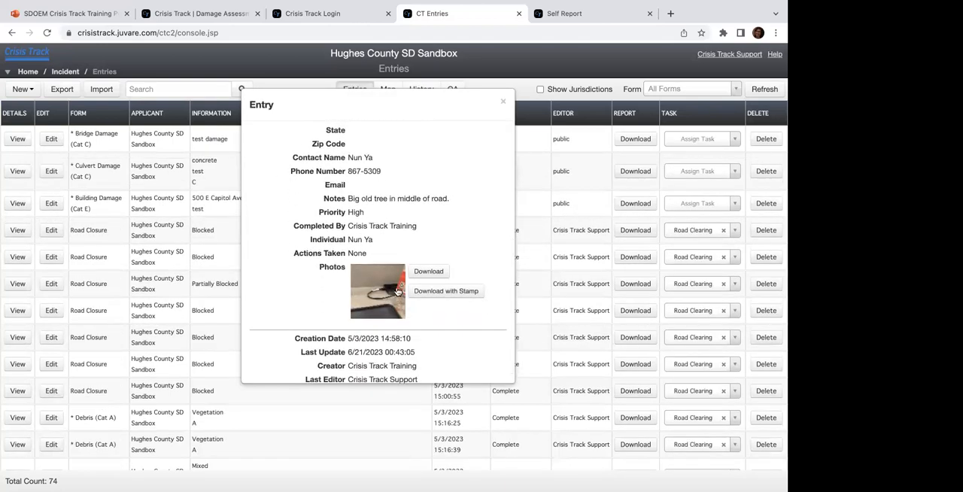
scroll(393, 286, "up", 5)
scroll(358, 217, "up", 3)
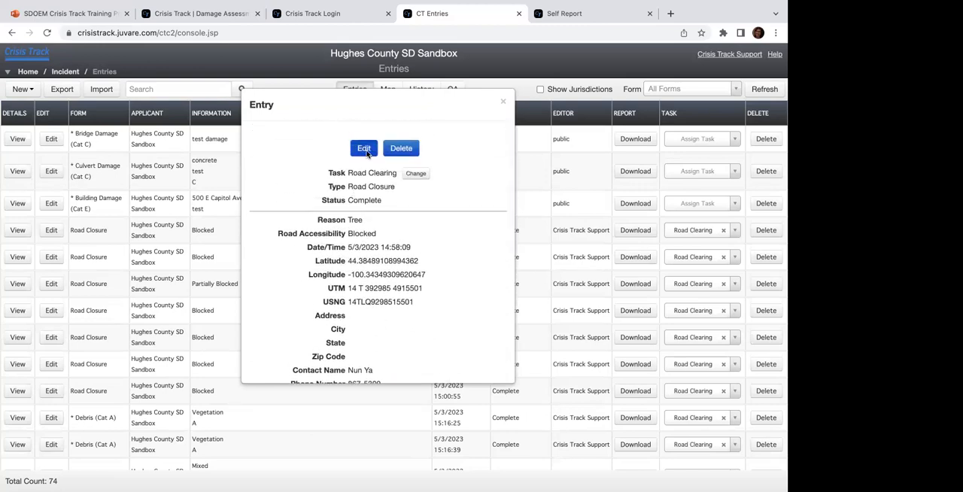
Step: Open the Road Closure entry for editing and review its location, contact, notes, actions, photos and attachments sections
left_click(364, 149)
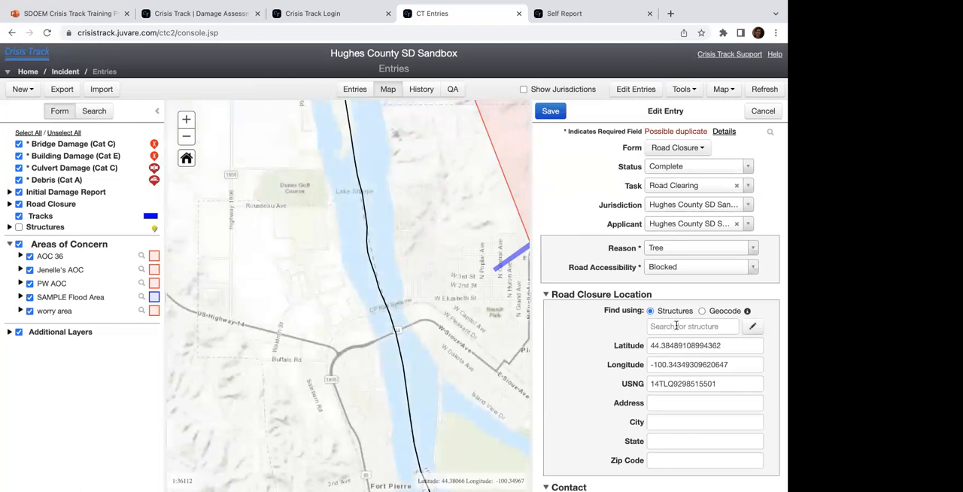
scroll(675, 326, "down", 3)
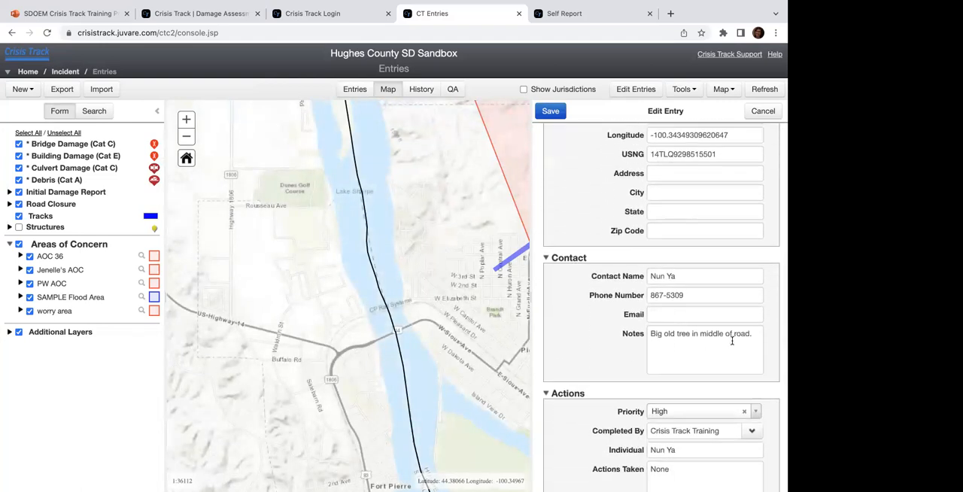
left_click(734, 340)
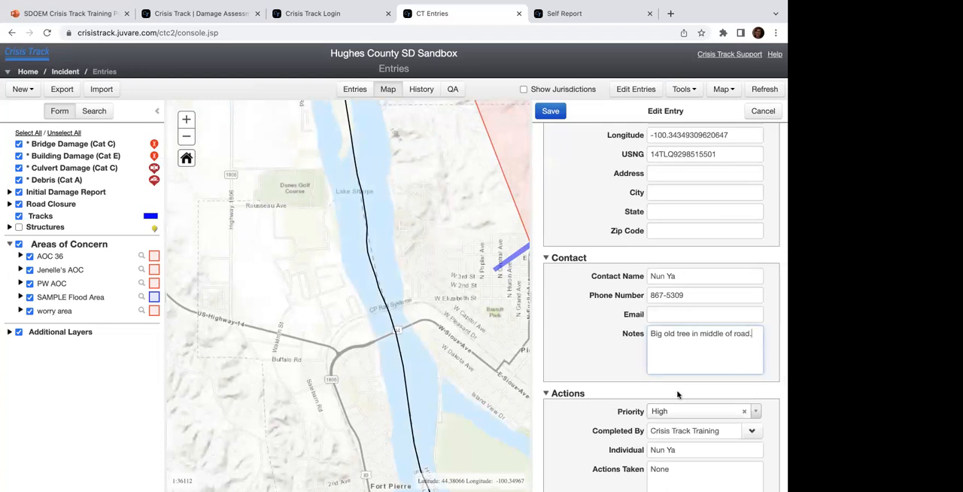
scroll(676, 358, "down", 1)
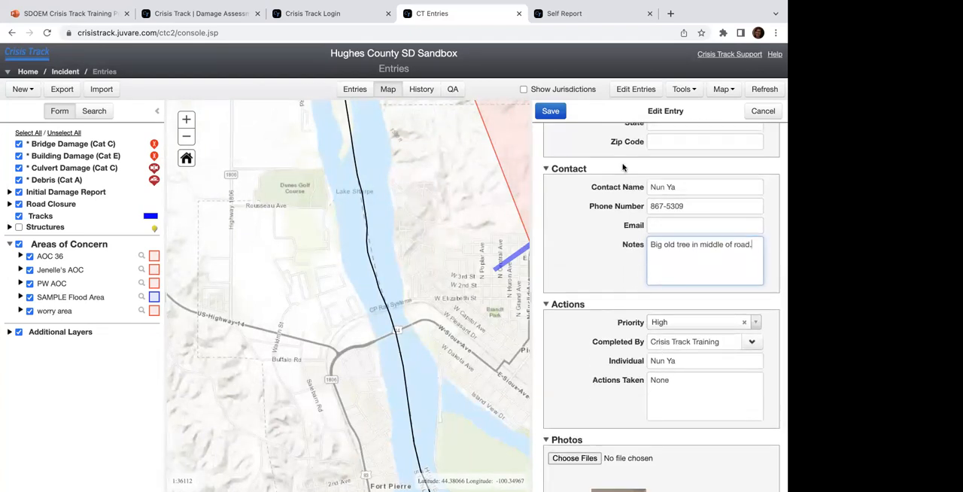
scroll(650, 312, "down", 2)
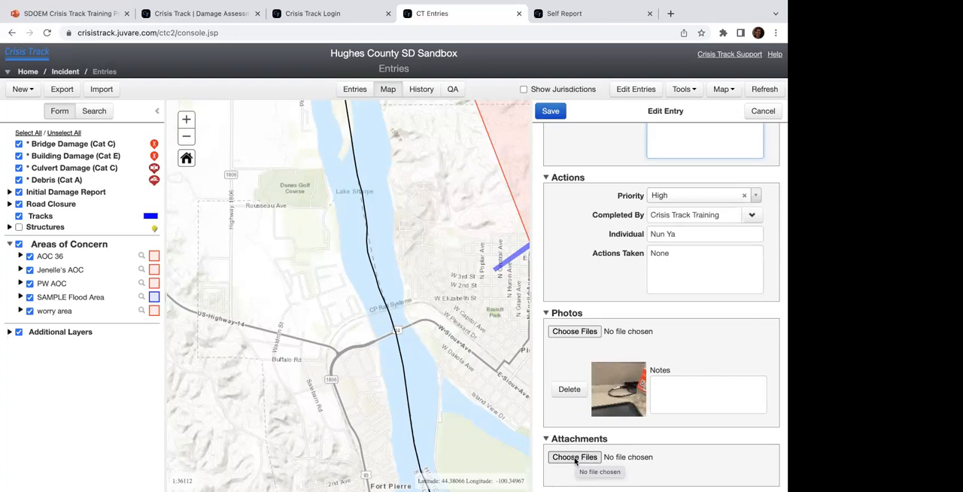
scroll(572, 451, "up", 10)
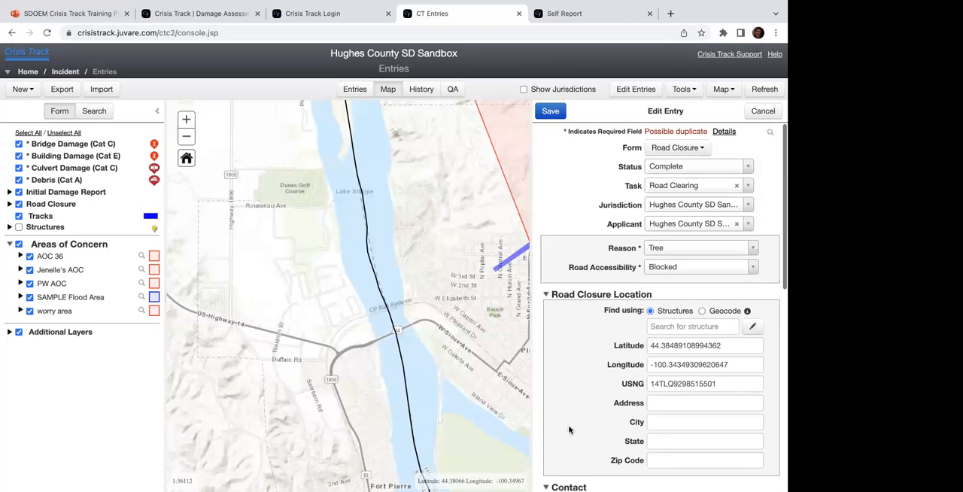
Step: Set the entry's Road Accessibility to Partially Blocked, save it, and return to the entries table
left_click(667, 269)
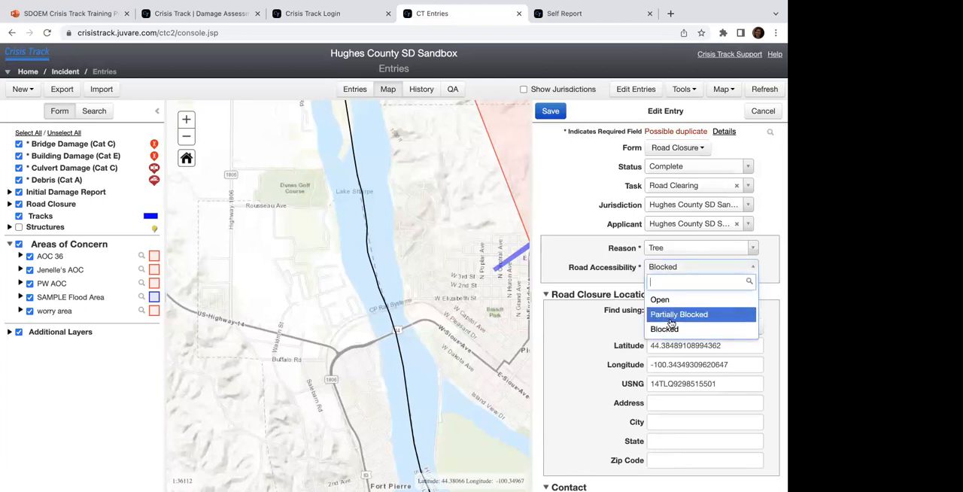
left_click(669, 317)
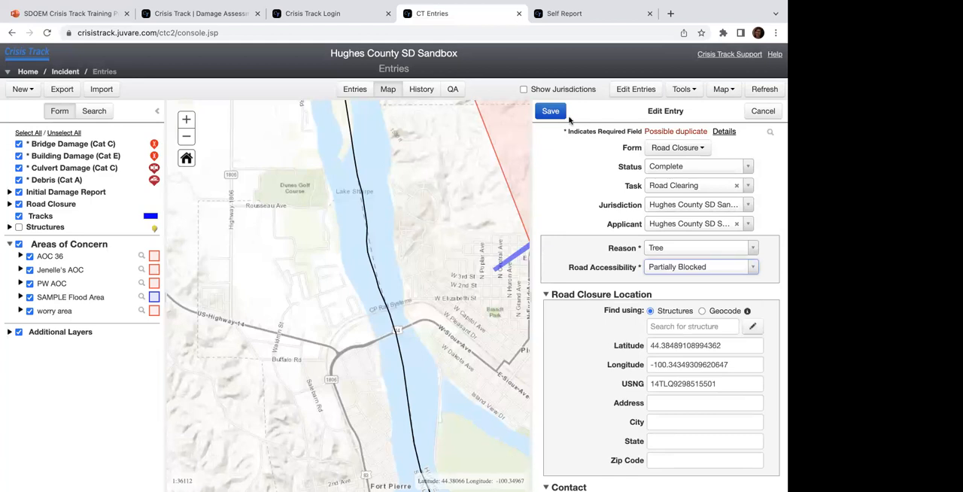
left_click(552, 111)
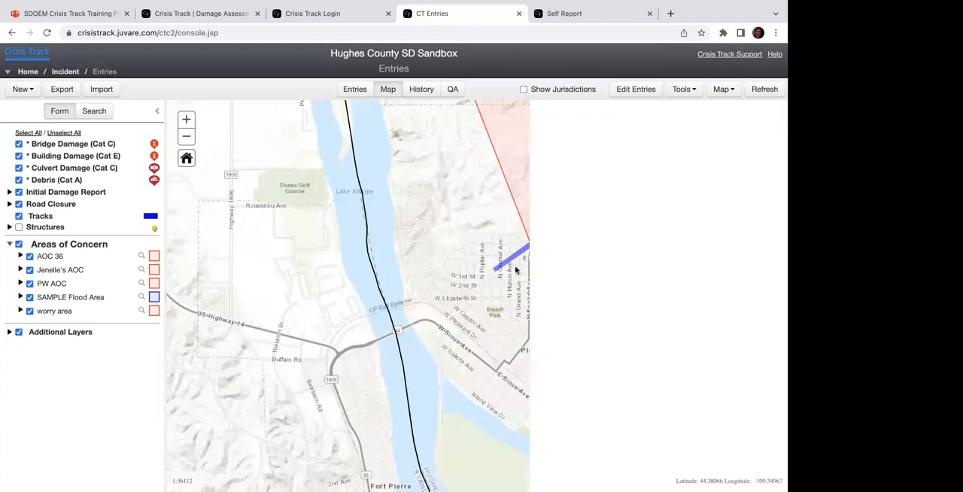
left_click(354, 88)
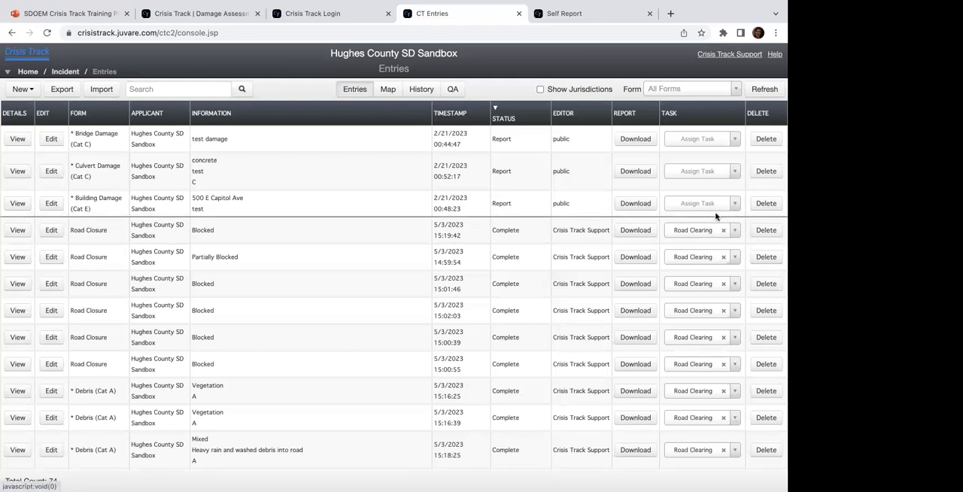
Step: Assign the Building Damage (Cat E) entry at 500 E Capitol Ave to the Damage Assessment Zone 1 task
scroll(714, 250, "down", 1)
scroll(715, 226, "up", 1)
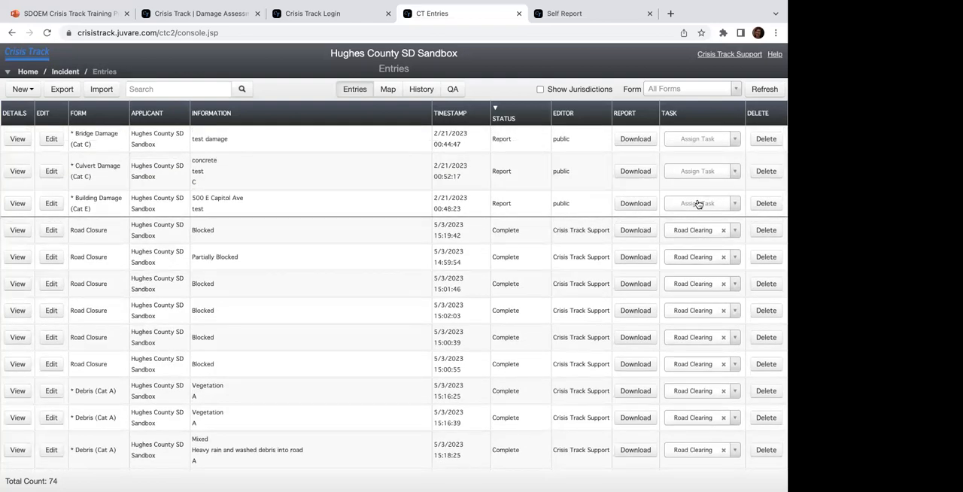
left_click(698, 203)
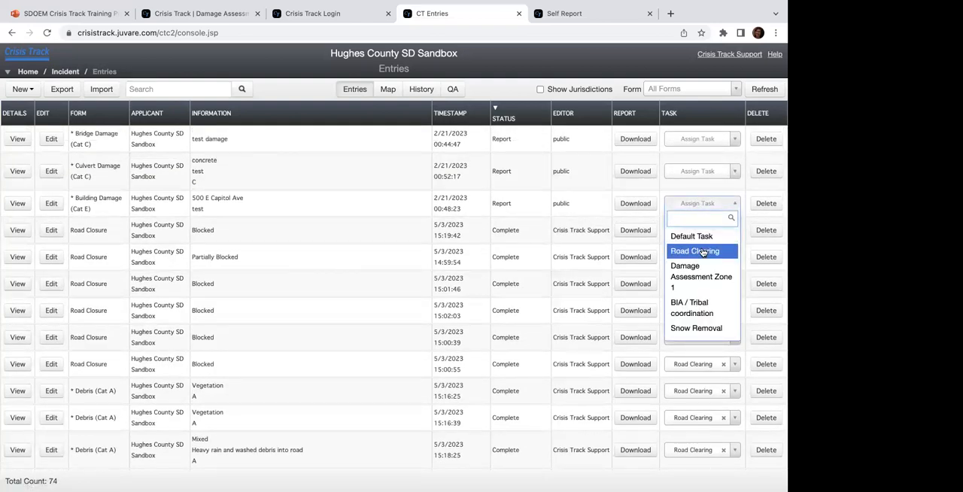
scroll(702, 252, "down", 1)
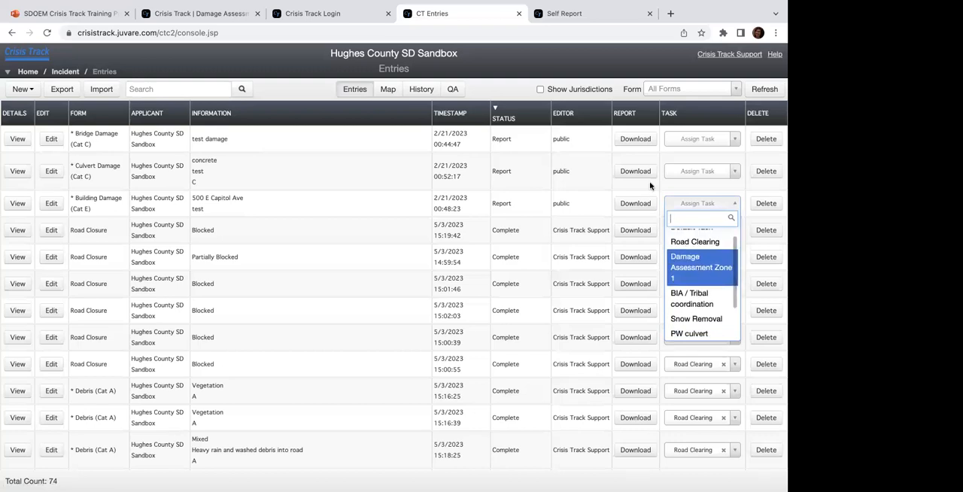
key("Return")
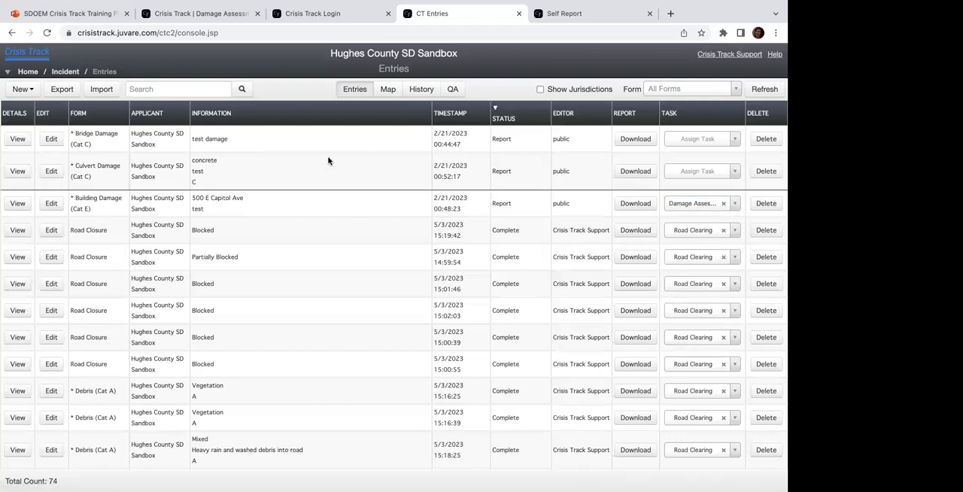
Step: Show the entries on the map and look over the area east of Pierre at a wider scale
left_click(387, 89)
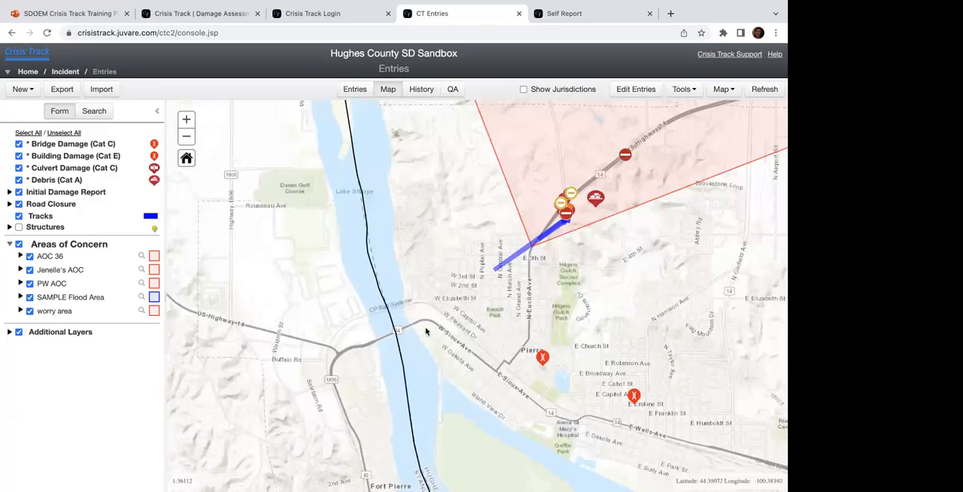
left_click_drag(460, 304, 220, 315)
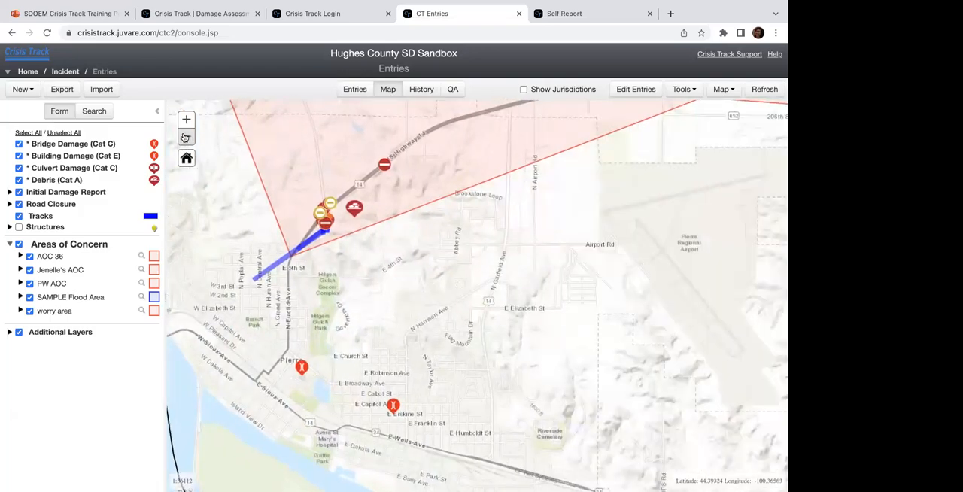
left_click(187, 137)
Step: Review the entries' change history and view the versions of the latest Building Damage (Cat E) update
left_click(420, 90)
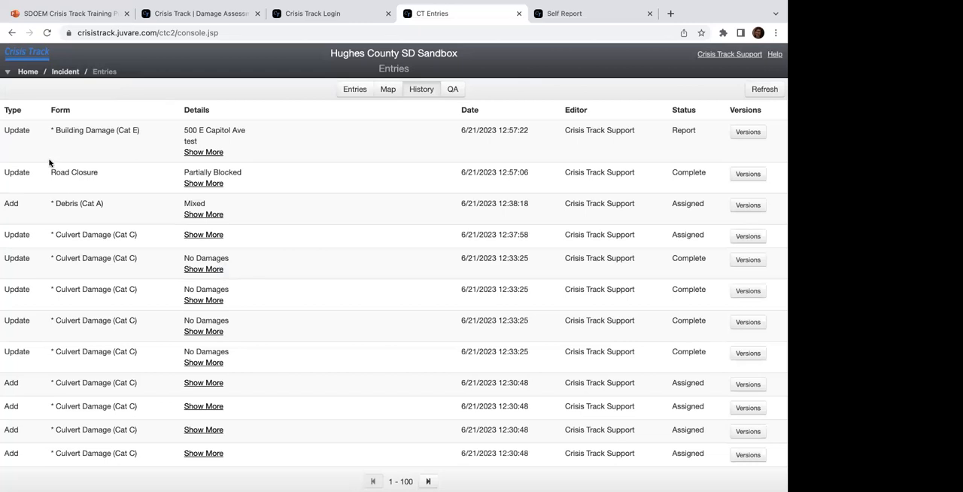
scroll(68, 221, "down", 3)
scroll(69, 220, "up", 3)
left_click(747, 132)
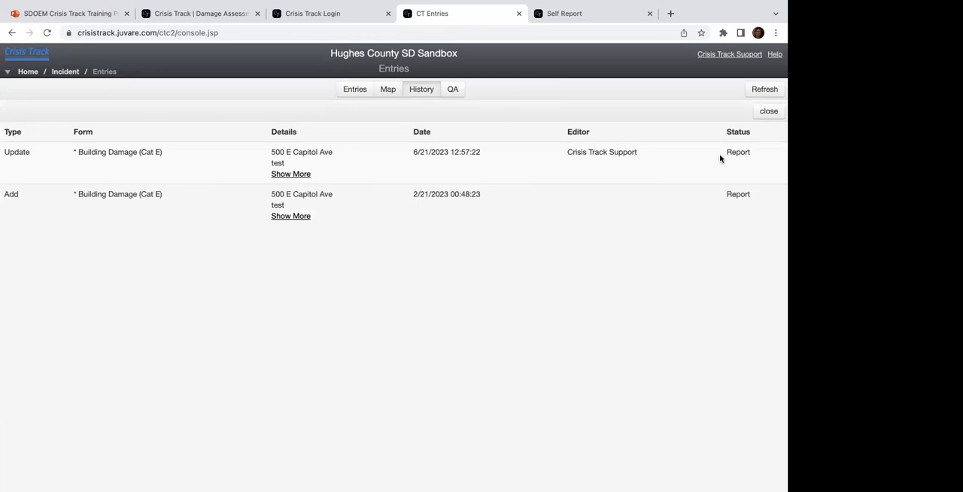
left_click(769, 110)
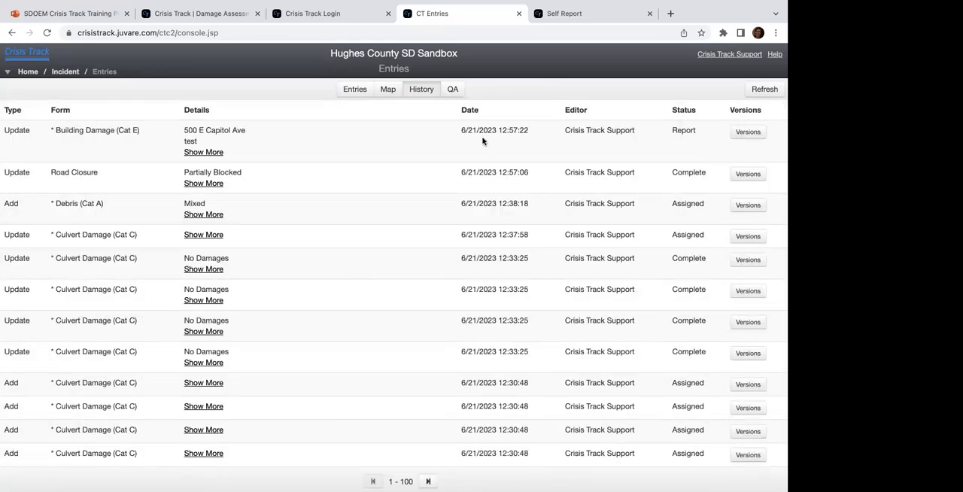
Step: Review the QA issues for duplicate entries, missing locations and missing photos
left_click(453, 92)
left_click(400, 163)
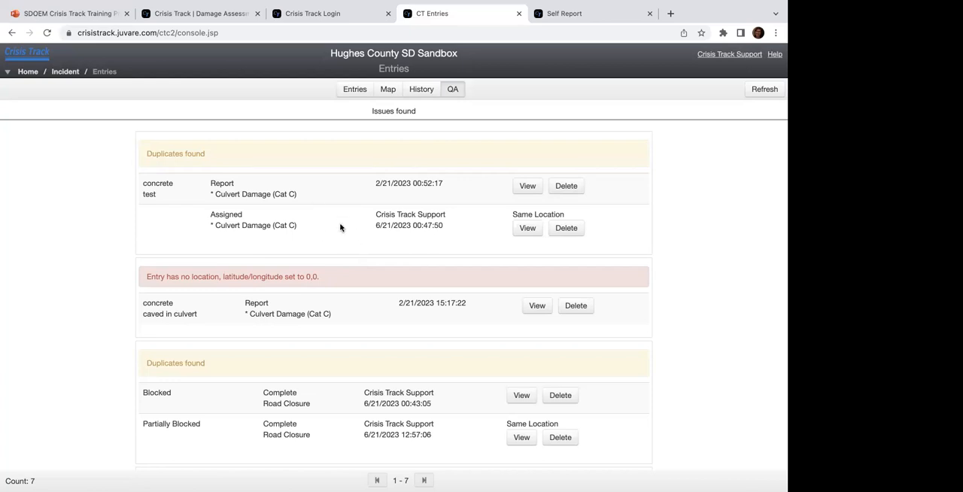
scroll(344, 208, "down", 2)
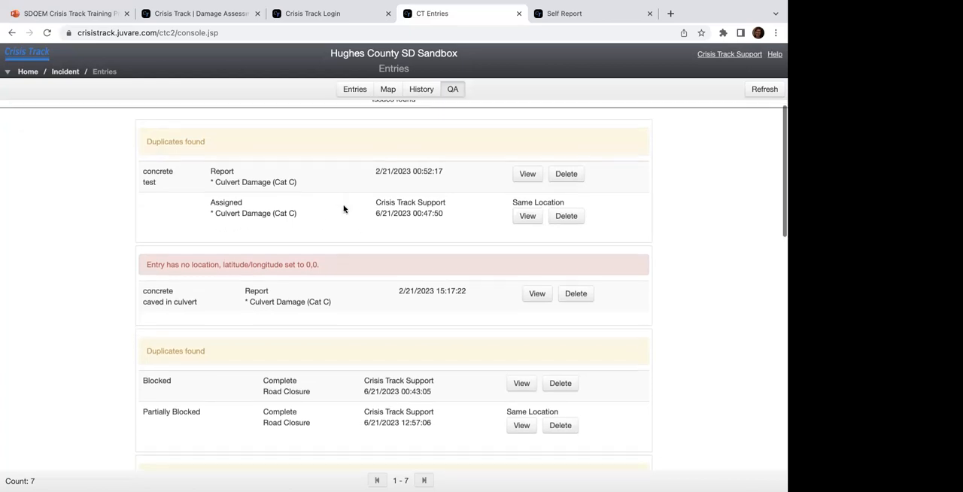
scroll(344, 208, "down", 5)
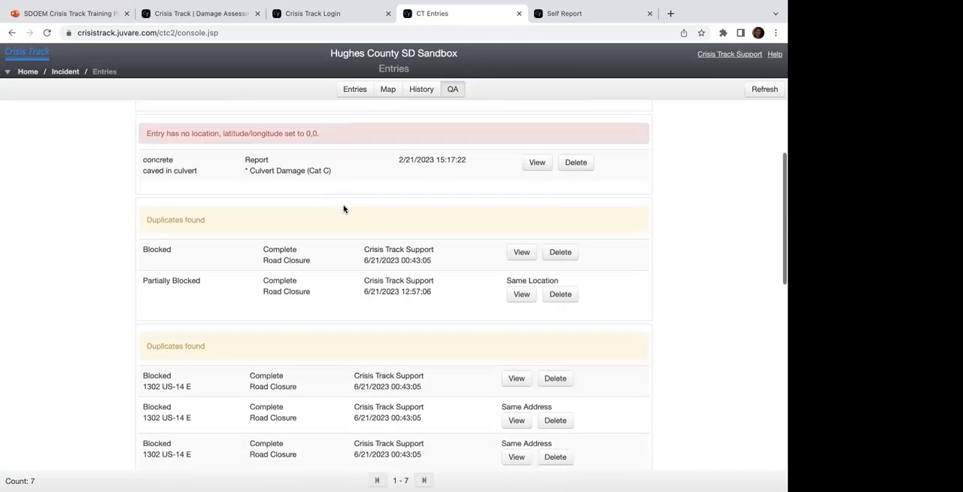
scroll(344, 209, "down", 2)
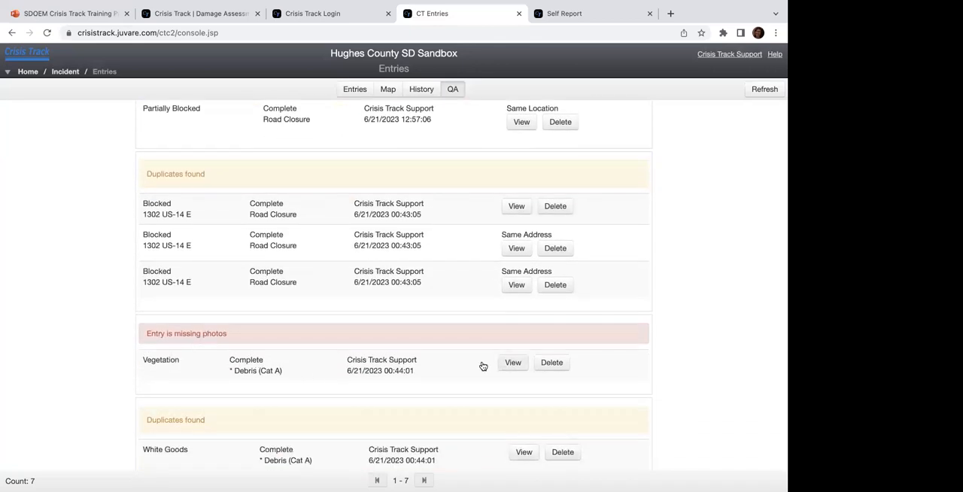
Step: View the details of the Vegetation debris entry flagged for missing photos, close it, and return to the entries table
left_click(510, 364)
scroll(415, 273, "down", 5)
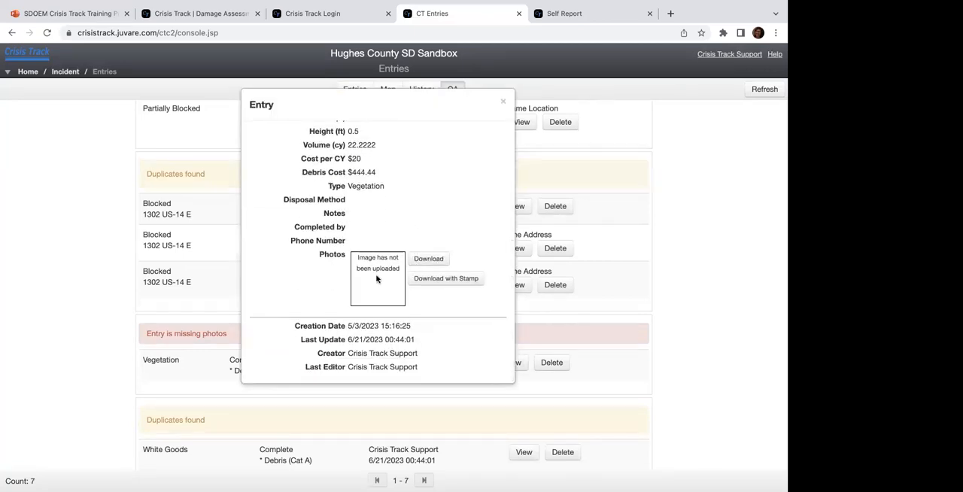
scroll(377, 279, "up", 5)
left_click(503, 101)
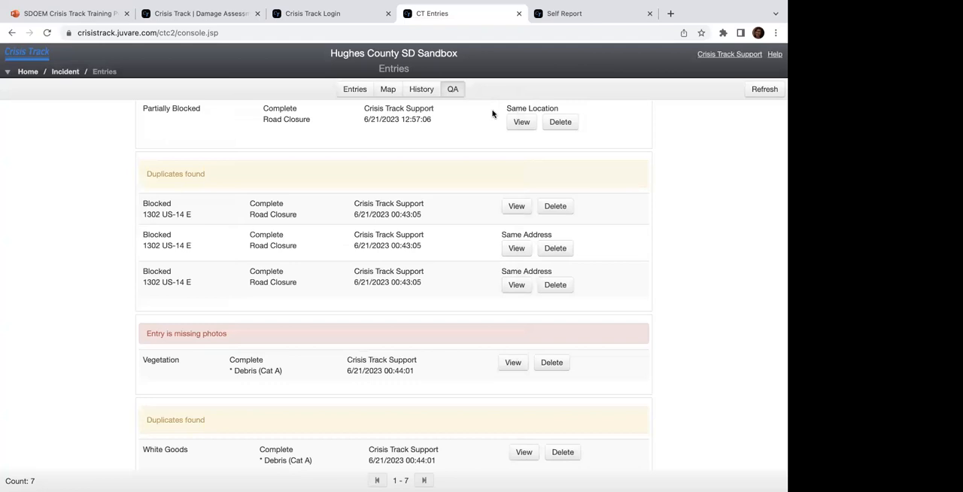
scroll(408, 210, "up", 5)
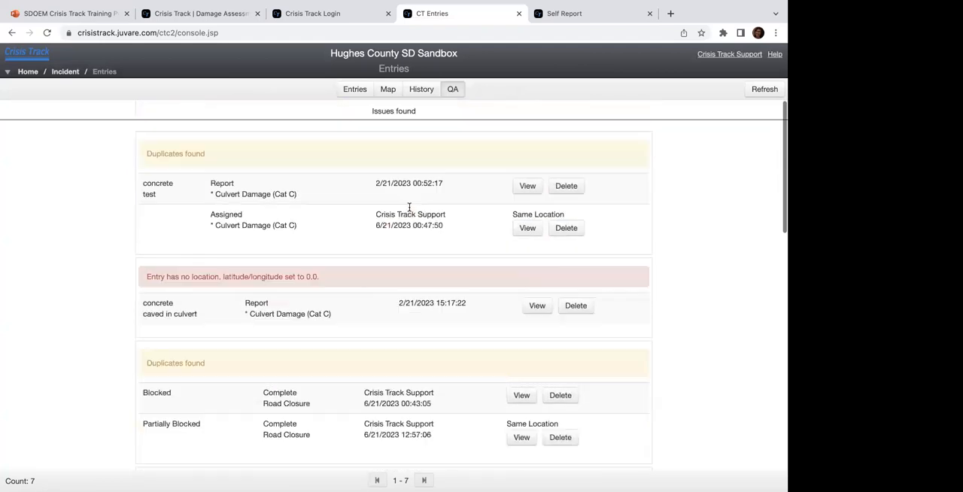
left_click(436, 90)
left_click(354, 91)
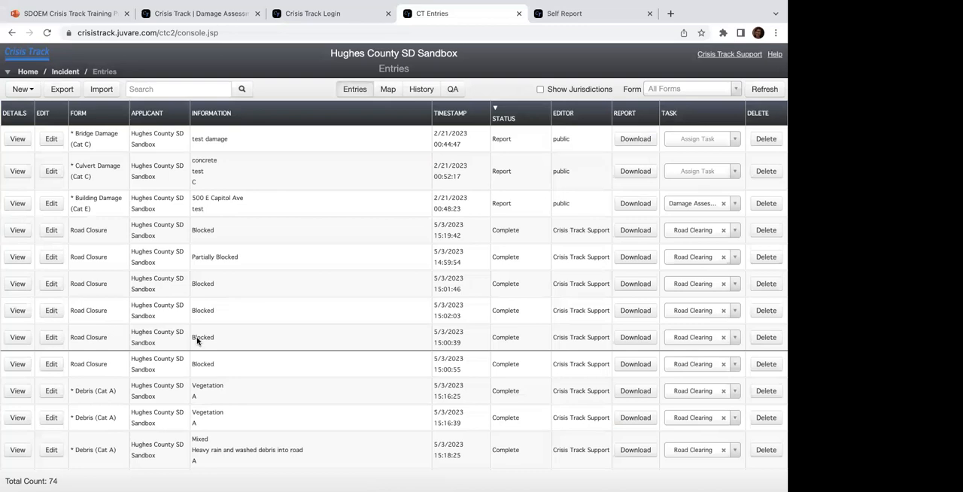
Step: Open the entries export options, exclude jurisdictions, and filter by selected statuses, trying individual ones and leaving all of them included
left_click(63, 92)
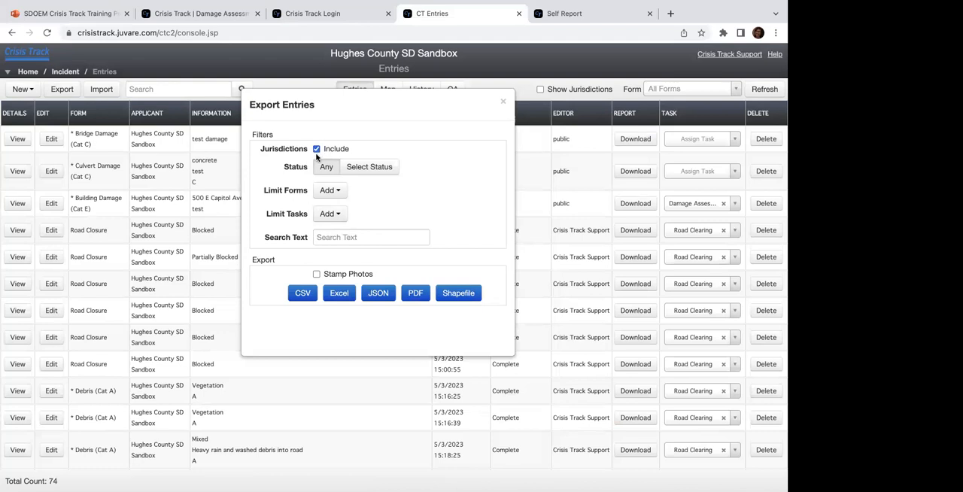
left_click(317, 149)
left_click(359, 166)
left_click(316, 250)
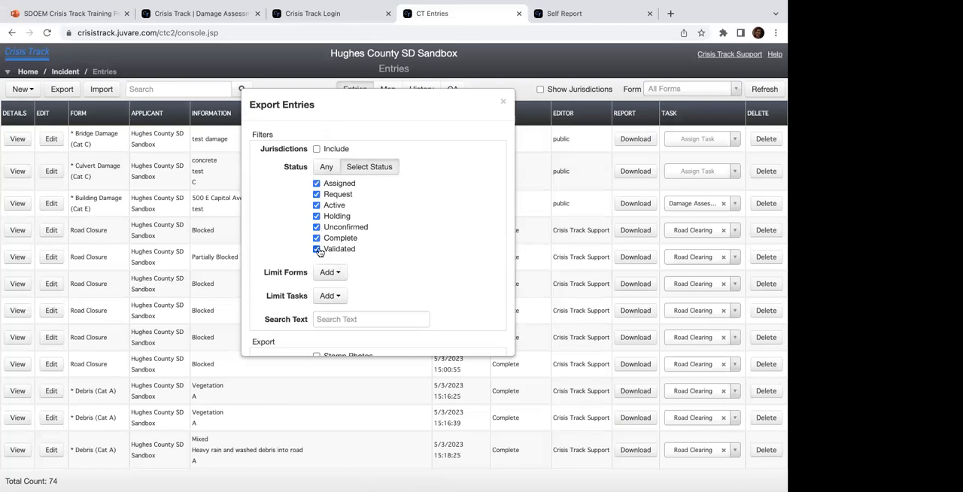
left_click(316, 227)
left_click(316, 216)
left_click(317, 205)
left_click(317, 194)
left_click(317, 185)
left_click(317, 194)
left_click(317, 205)
left_click(316, 216)
left_click(317, 226)
left_click(316, 238)
left_click(317, 249)
left_click(317, 238)
left_click(317, 183)
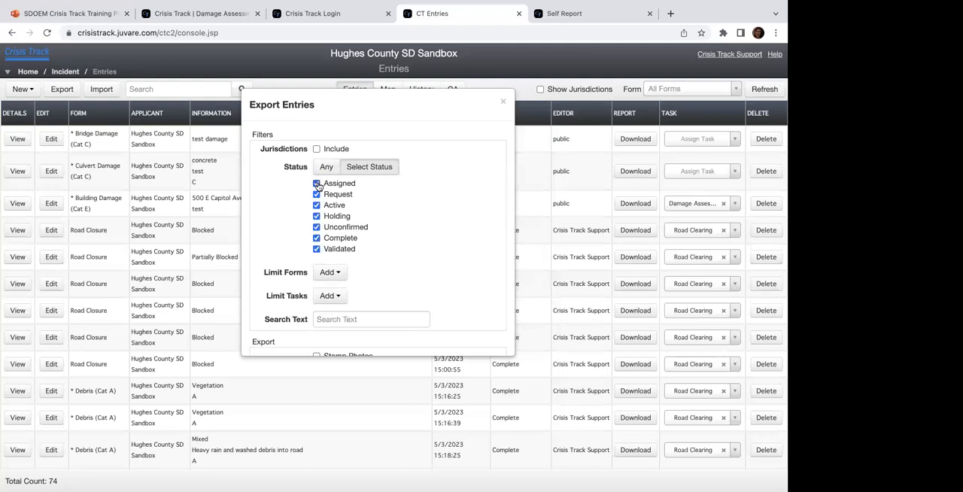
scroll(315, 257, "down", 2)
Step: Limit the export to the Bridge Damage (Cat C) and Culvert Damage (Cat C) forms
left_click(339, 232)
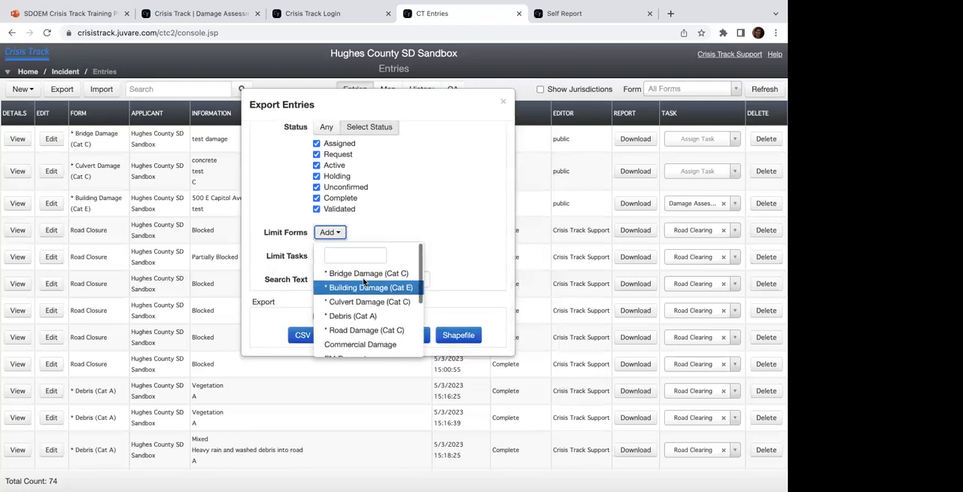
scroll(363, 283, "down", 5)
scroll(365, 283, "up", 5)
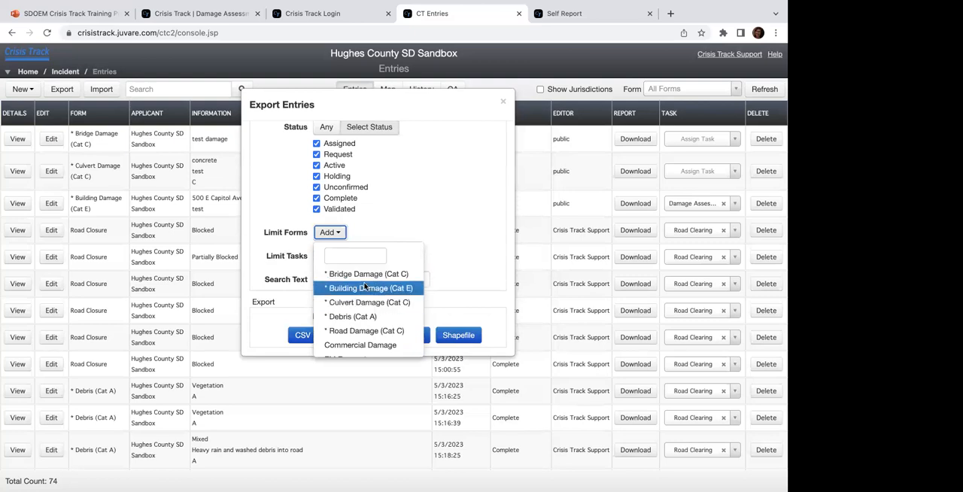
scroll(364, 293, "down", 1)
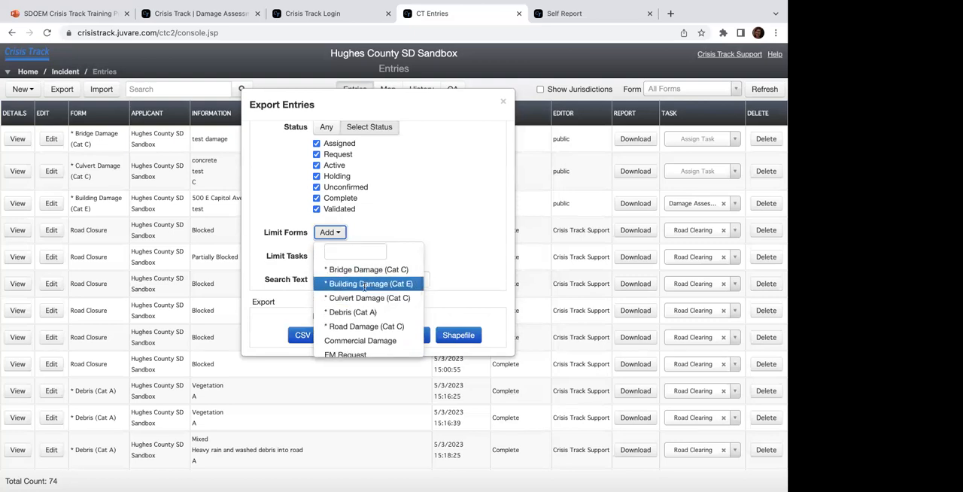
left_click(354, 271)
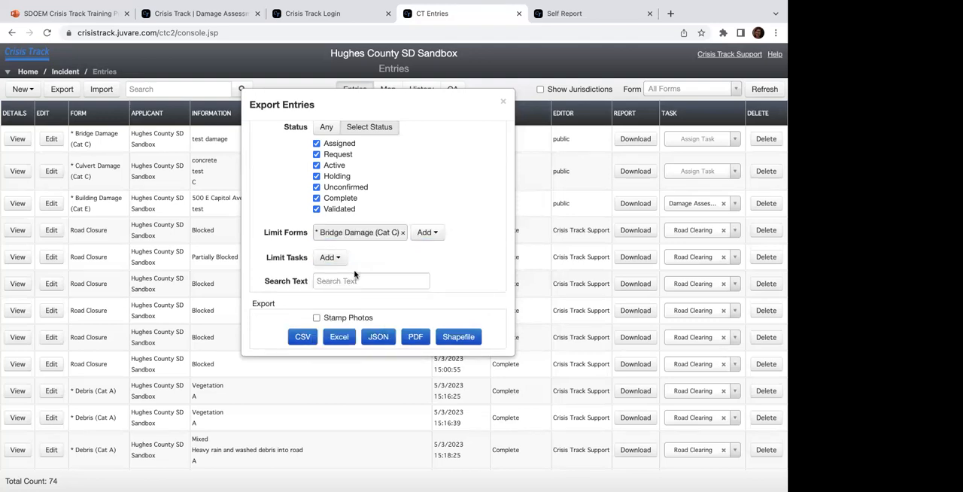
left_click(426, 232)
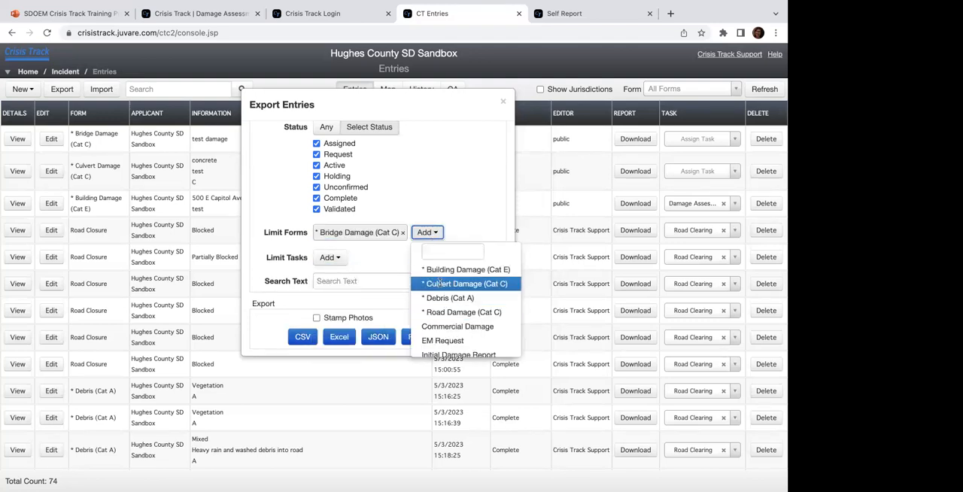
left_click(442, 283)
Step: Browse the tasks available for limiting the export, try the Stamp Photos option, and close the export options without exporting
left_click(327, 276)
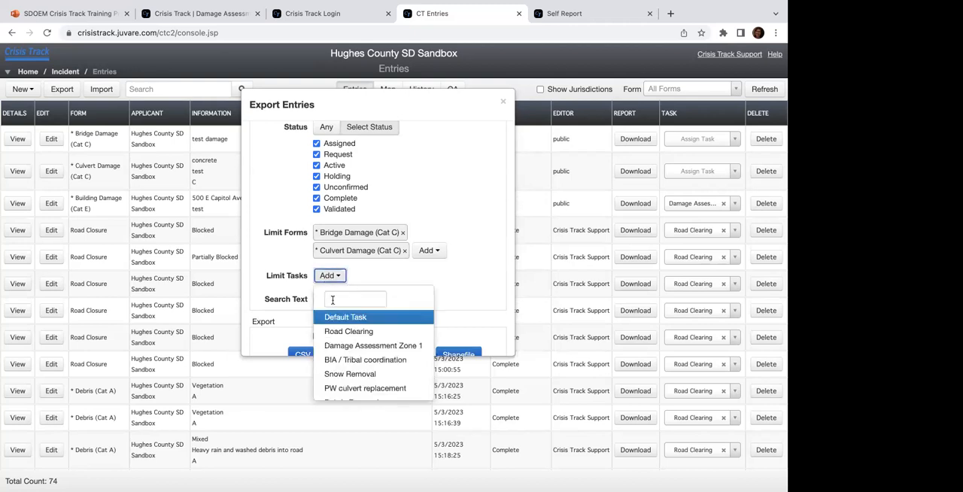
scroll(339, 328, "down", 1)
left_click(381, 277)
scroll(380, 277, "down", 1)
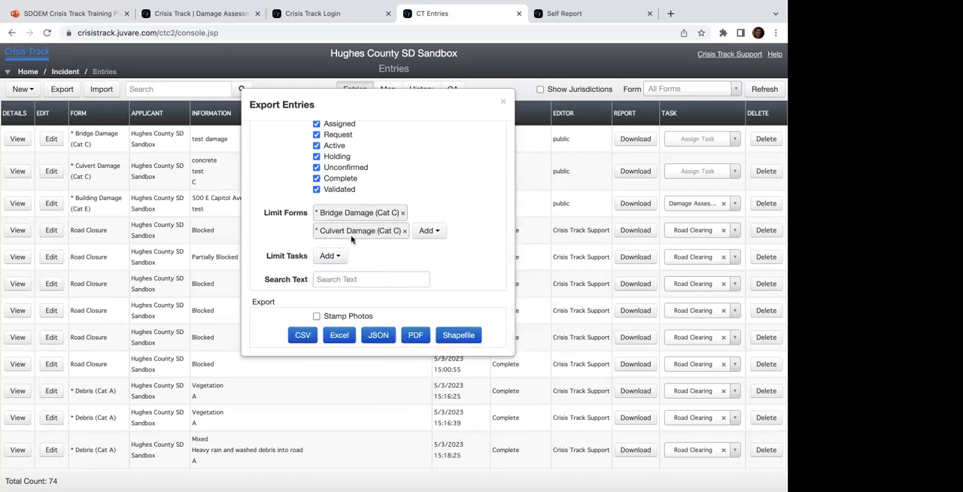
left_click(316, 318)
left_click(502, 101)
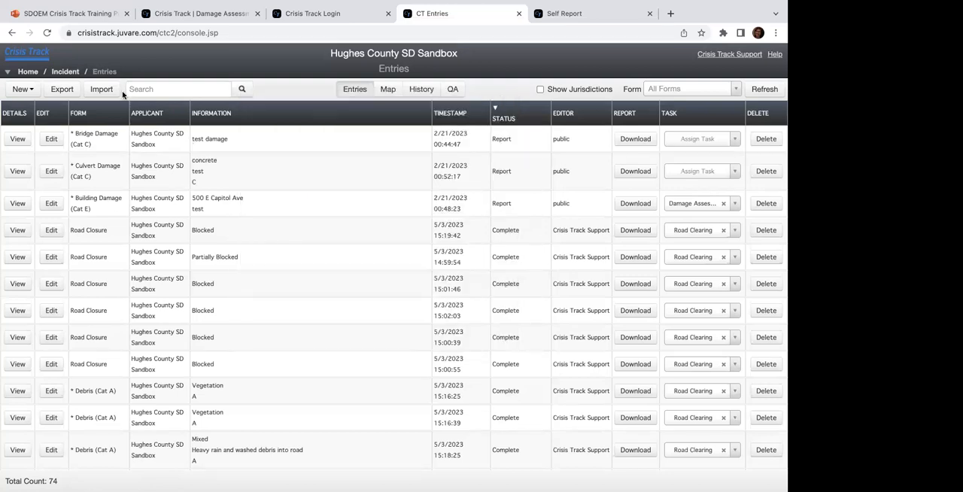
Step: Open the CSV entry import, choose the Debris (Cat A) form as template, and review its valid fields, task and upload settings
left_click(101, 90)
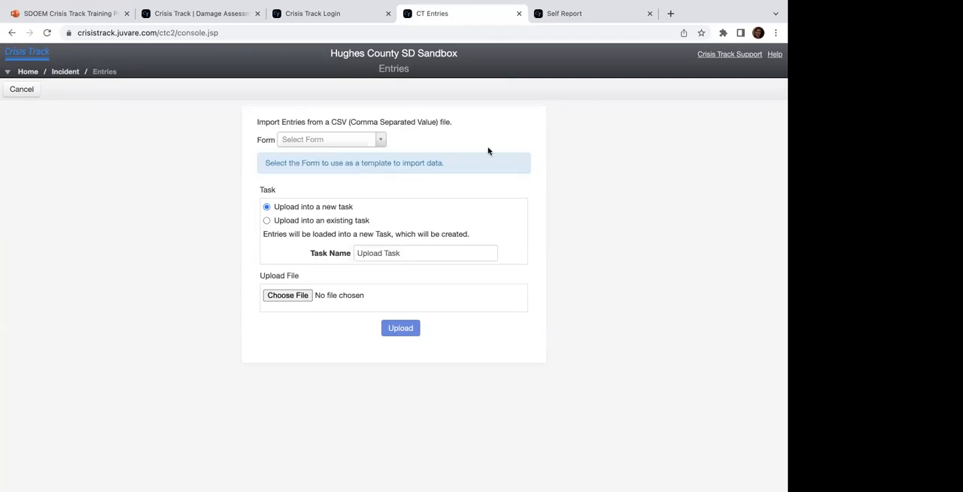
left_click(382, 142)
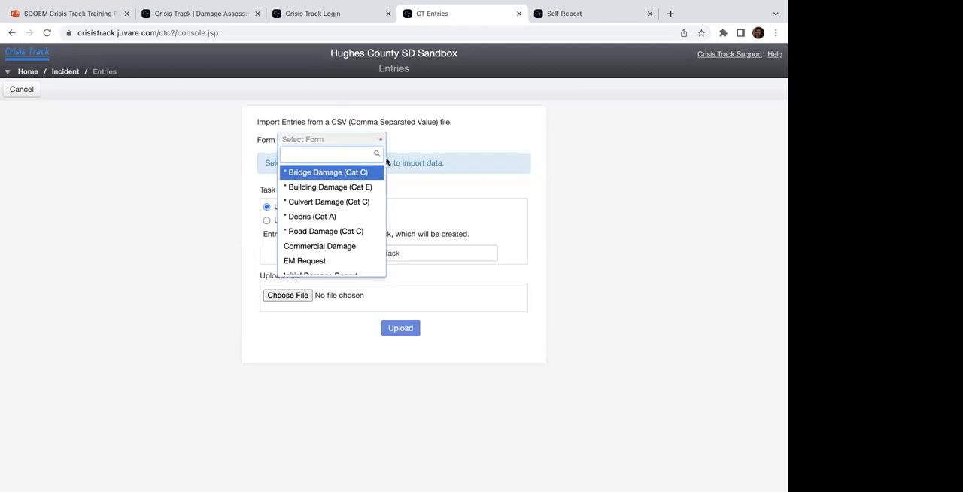
left_click(332, 217)
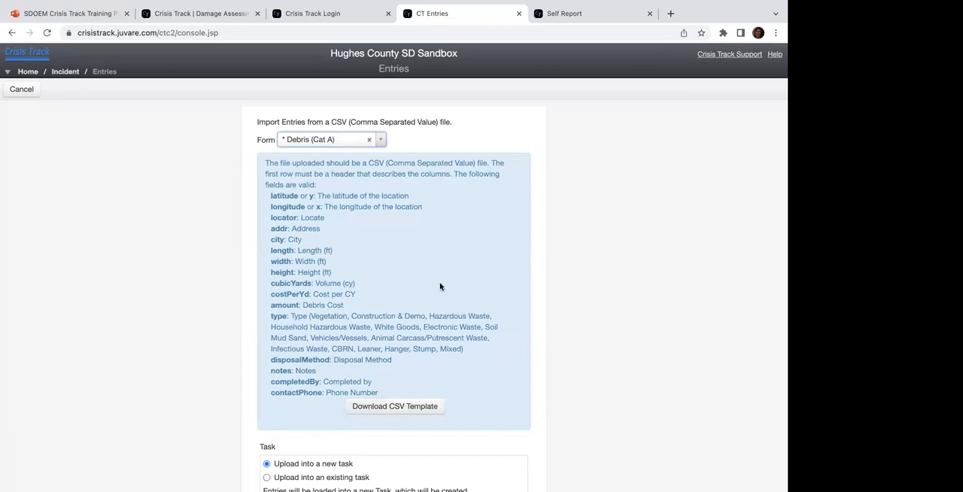
scroll(440, 286, "down", 3)
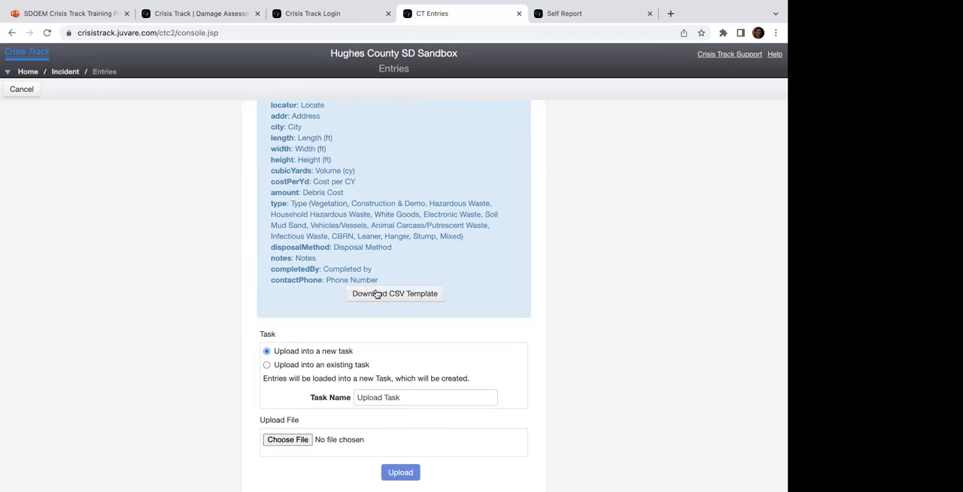
scroll(376, 294, "down", 1)
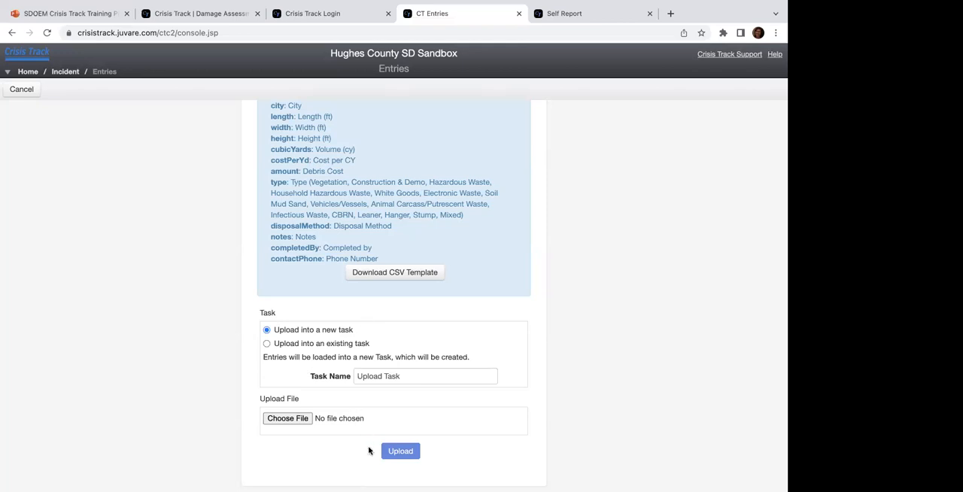
Step: Cancel the entry import and return to the incident's overview page
scroll(340, 351, "up", 3)
left_click(21, 89)
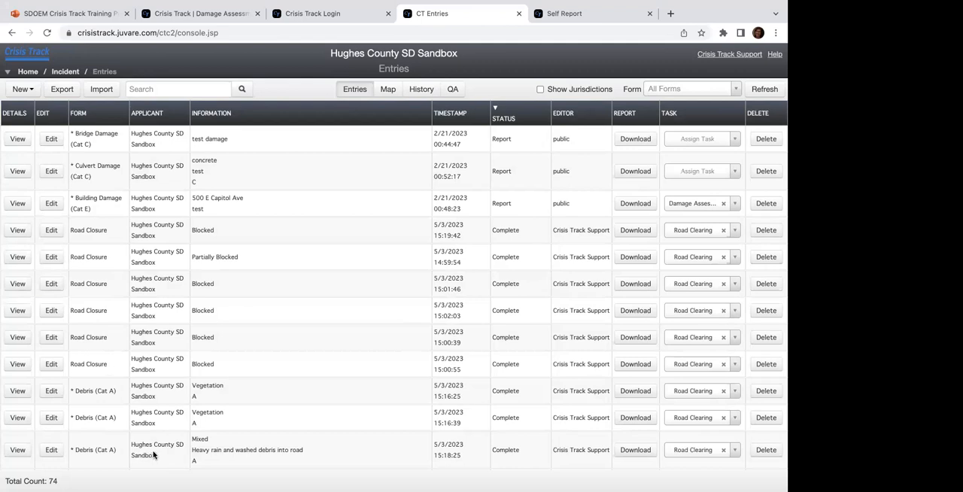
left_click(64, 72)
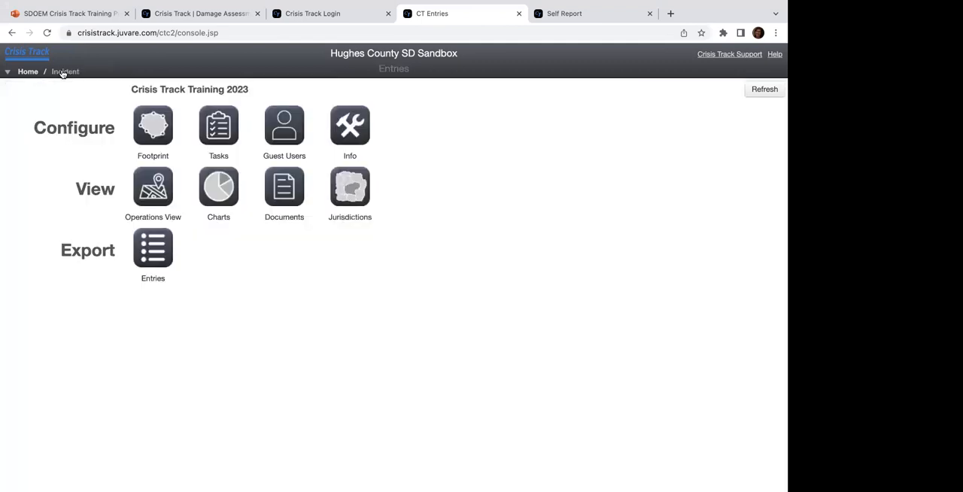